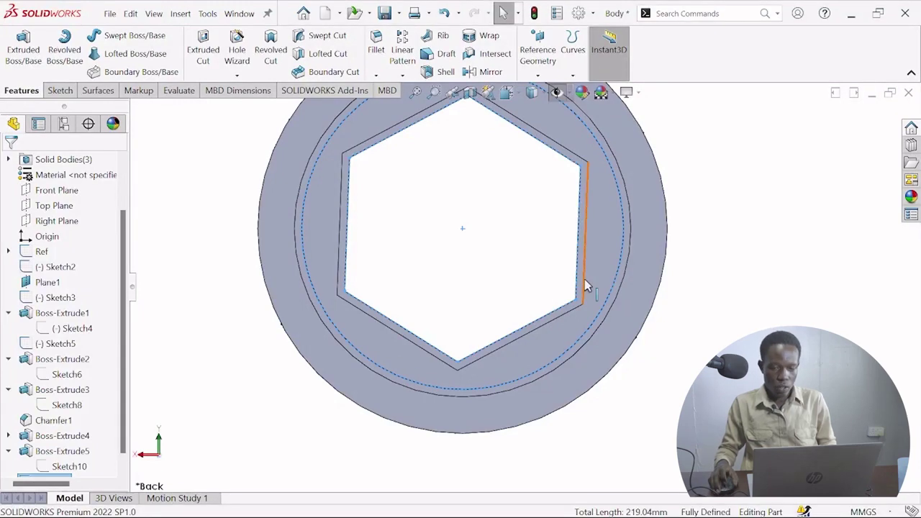
Open Sketch11, the circle-and-hexagon profile at the collar's open end, for editing.
{"action": "scroll", "coordinate": [585, 281], "scroll_direction": "up", "scroll_amount": 4}
{"action": "middle_click_drag", "start_coordinate": [551, 266], "coordinate": [604, 281]}
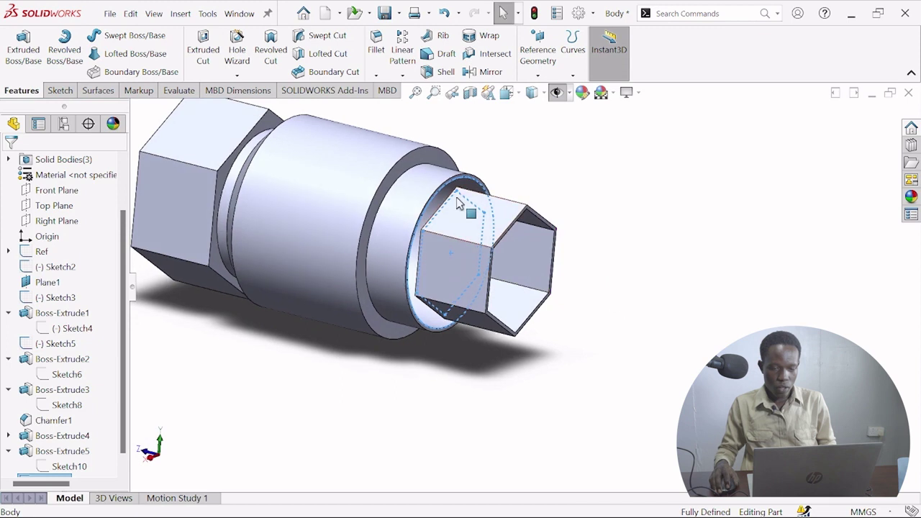
{"action": "scroll", "coordinate": [477, 206], "scroll_direction": "down", "scroll_amount": 5}
{"action": "scroll", "coordinate": [83, 385], "scroll_direction": "down", "scroll_amount": 1}
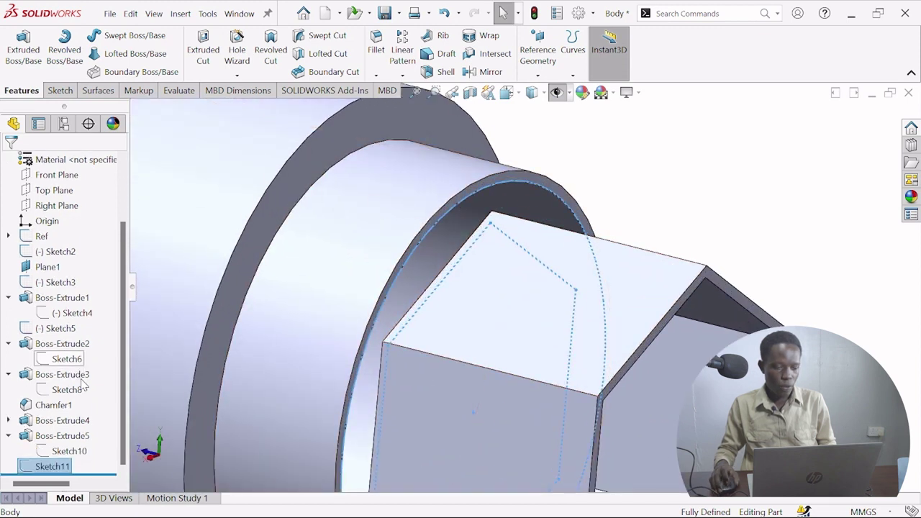
{"action": "left_click", "coordinate": [53, 97]}
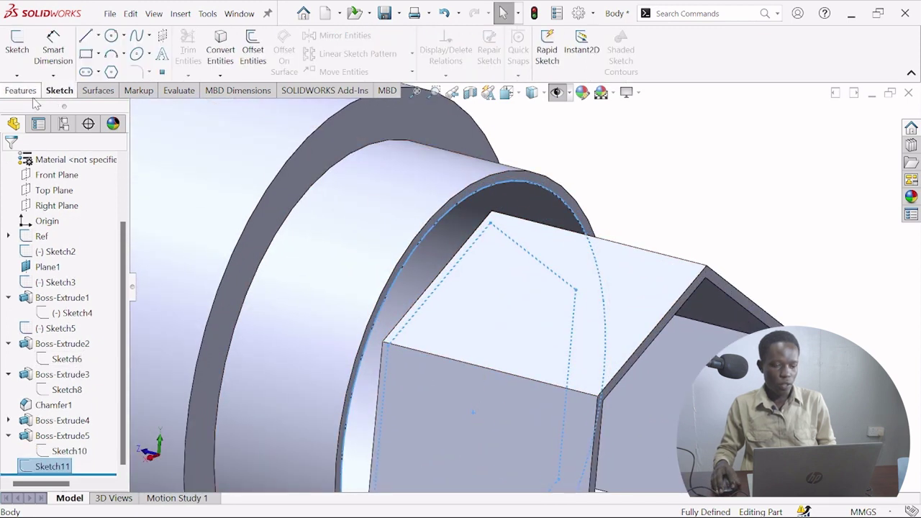
{"action": "left_click", "coordinate": [61, 469]}
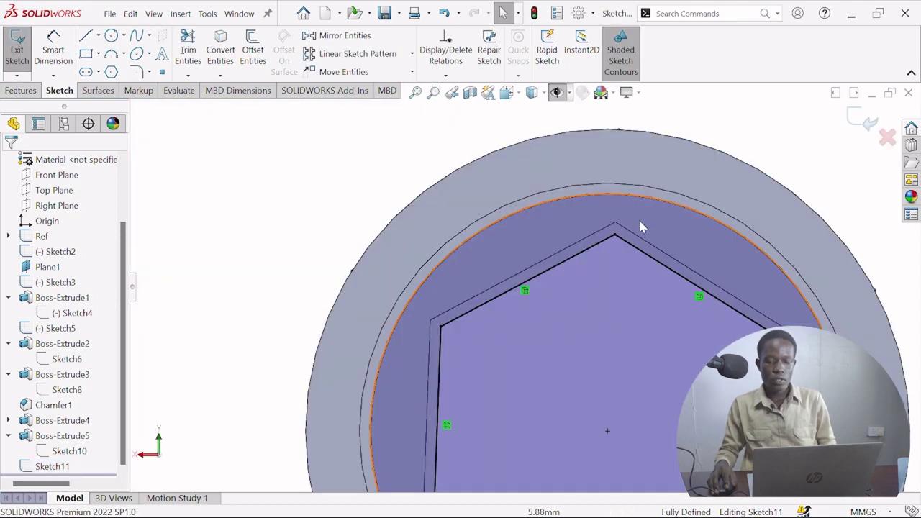
{"action": "scroll", "coordinate": [633, 252], "scroll_direction": "up", "scroll_amount": 3}
{"action": "mouse_move", "coordinate": [332, 254]}
{"action": "middle_mouse_down"}
{"action": "mouse_move", "coordinate": [627, 309]}
{"action": "mouse_move", "coordinate": [667, 339]}
{"action": "mouse_move", "coordinate": [639, 296]}
{"action": "mouse_move", "coordinate": [647, 302]}
{"action": "mouse_move", "coordinate": [676, 289]}
{"action": "middle_mouse_up"}
{"action": "scroll", "coordinate": [664, 272], "scroll_direction": "down", "scroll_amount": 3}
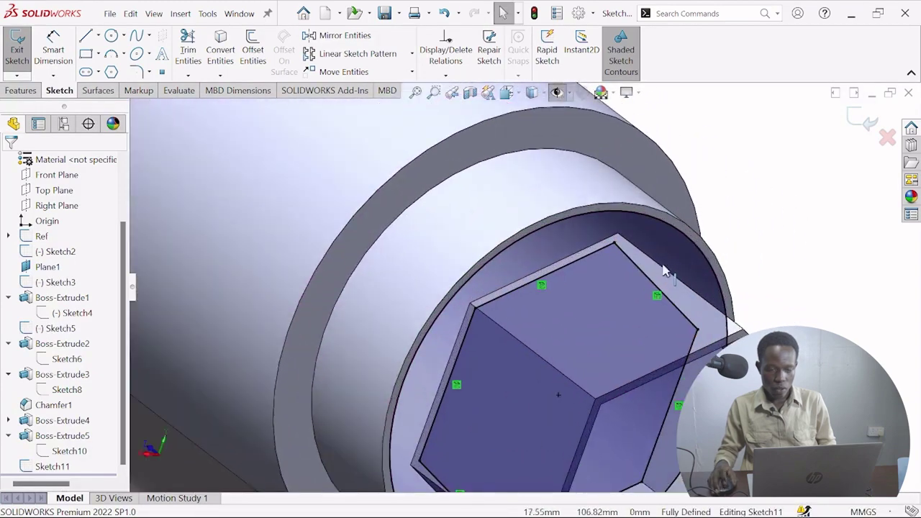
Extrude the circle-and-hexagon profile 1 mm blind in the reversed direction, into the collar.
{"action": "left_click", "coordinate": [21, 90]}
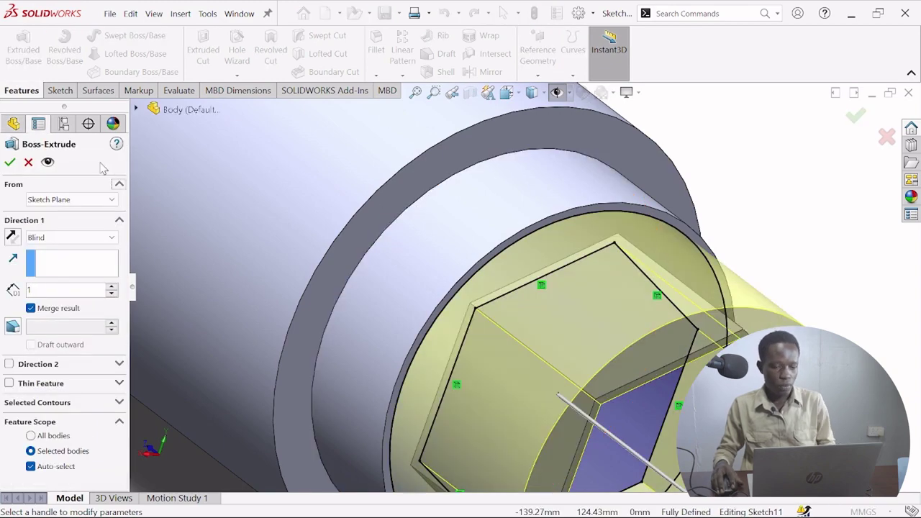
{"action": "middle_click_drag", "start_coordinate": [590, 219], "coordinate": [648, 208]}
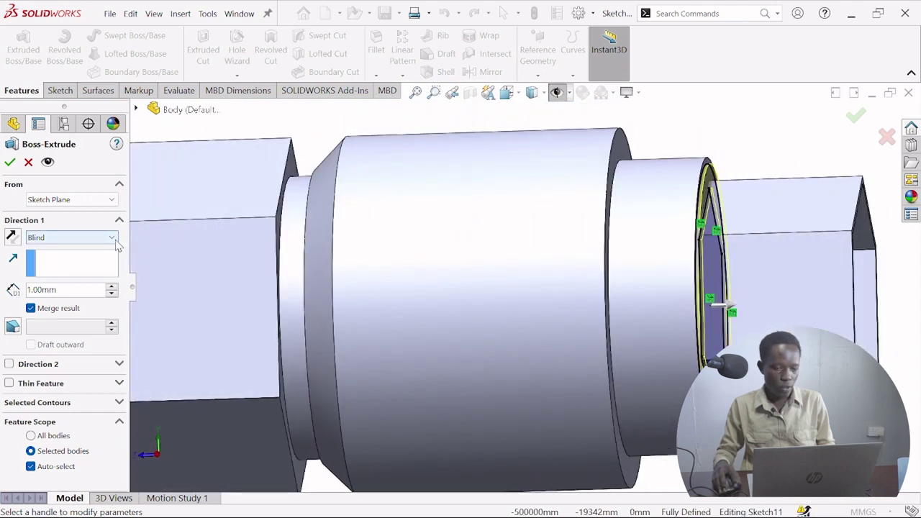
{"action": "left_click", "coordinate": [13, 242]}
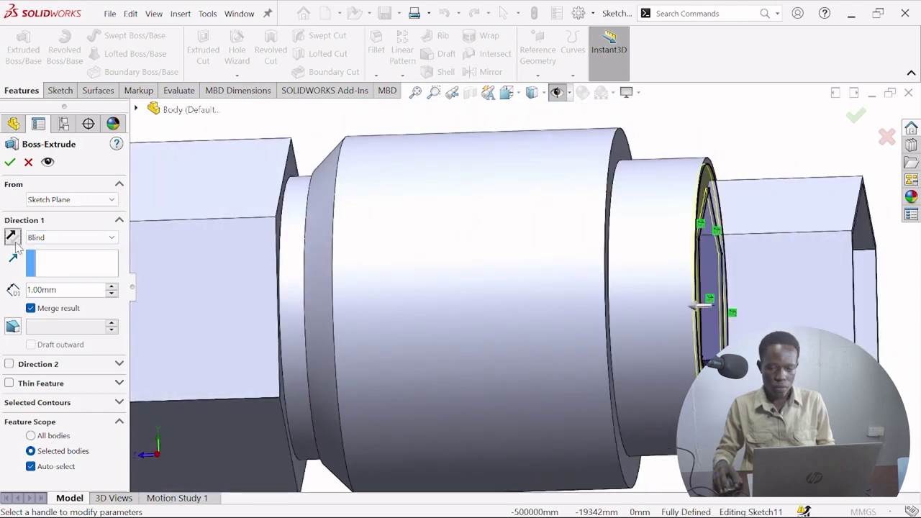
{"action": "left_click", "coordinate": [9, 162]}
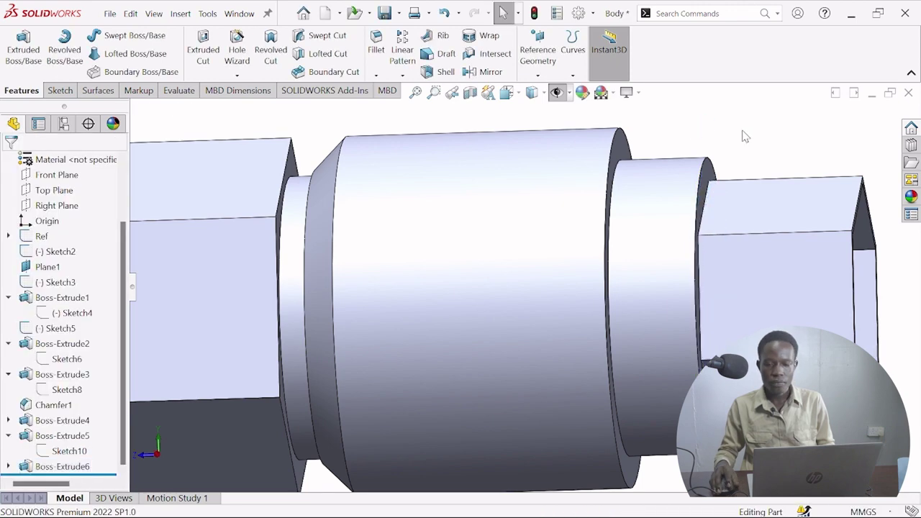
Display the part in the right view as wireframe with the reference drawing shown.
{"action": "key", "text": "f"}
{"action": "middle_click_drag", "start_coordinate": [735, 162], "coordinate": [647, 241]}
{"action": "middle_click_drag", "start_coordinate": [596, 288], "coordinate": [601, 358]}
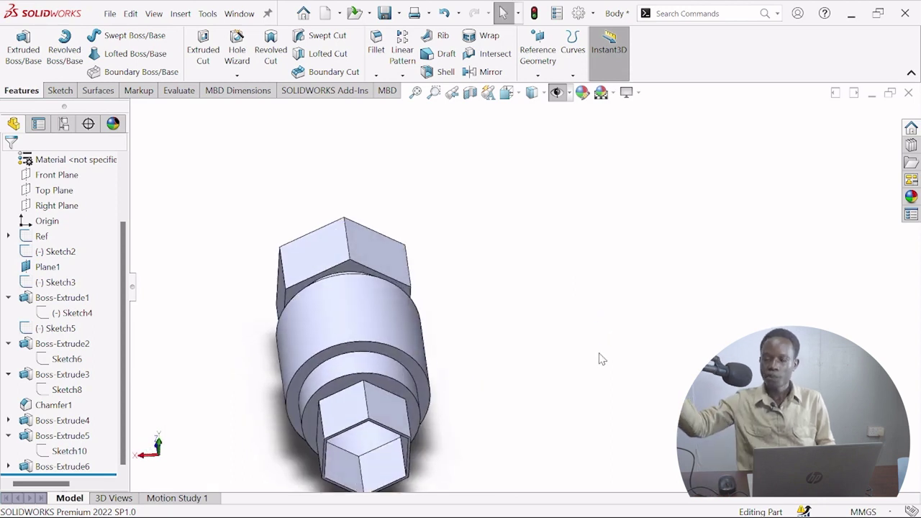
{"action": "scroll", "coordinate": [600, 358], "scroll_direction": "up", "scroll_amount": 3}
{"action": "middle_click_drag", "start_coordinate": [600, 357], "coordinate": [651, 275]}
{"action": "left_click", "coordinate": [531, 92]}
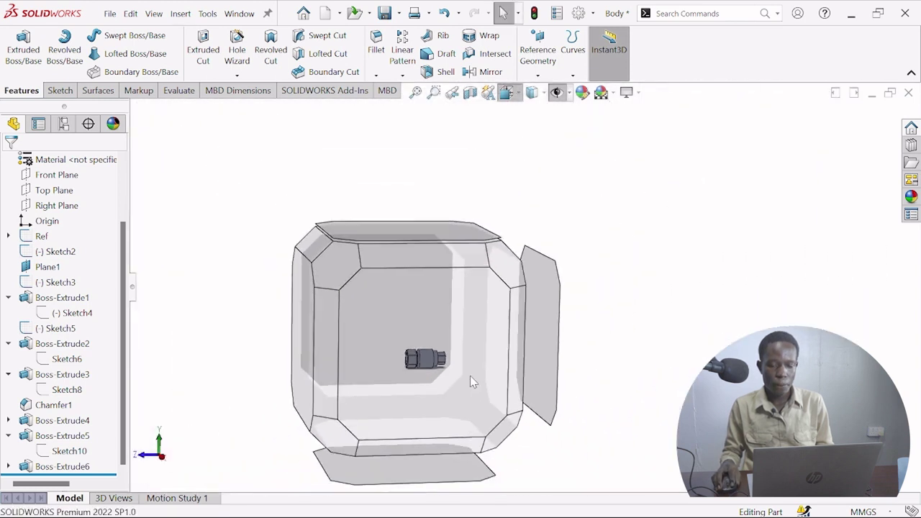
{"action": "left_click", "coordinate": [473, 367]}
{"action": "scroll", "coordinate": [525, 320], "scroll_direction": "down", "scroll_amount": 5}
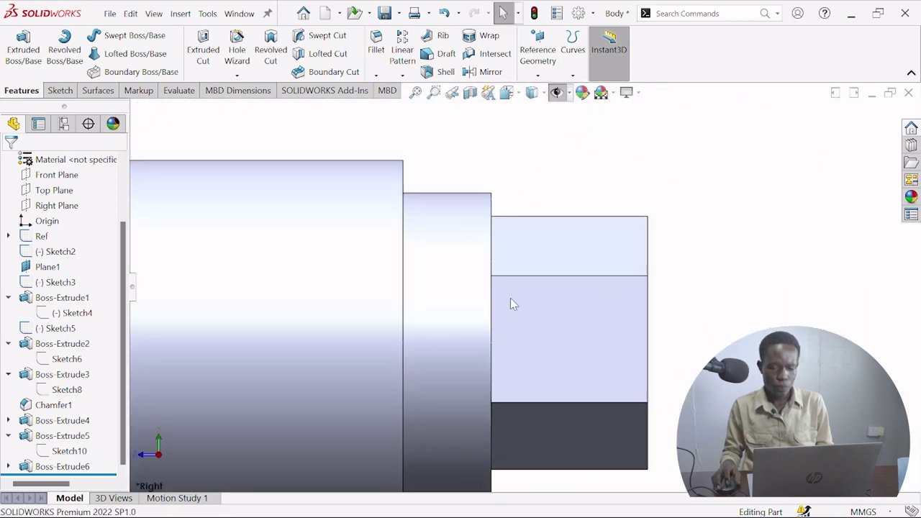
{"action": "left_click", "coordinate": [556, 95]}
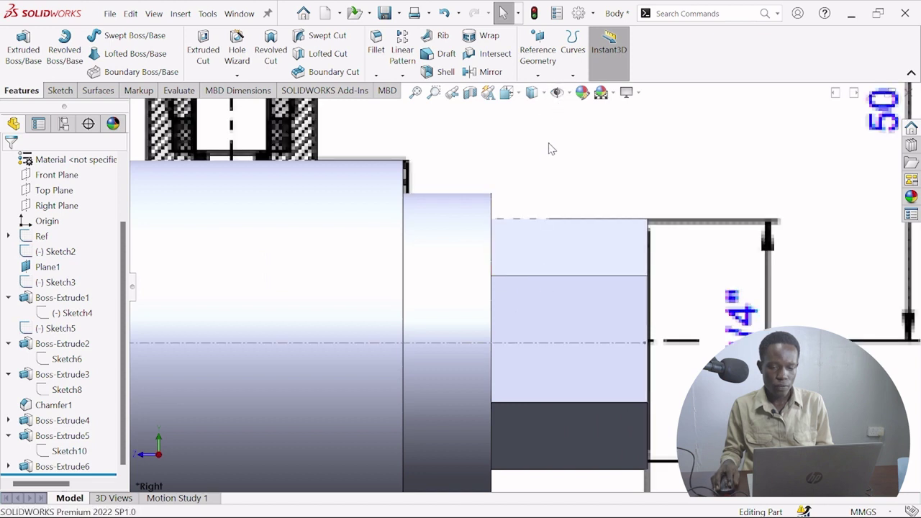
{"action": "left_click", "coordinate": [536, 197]}
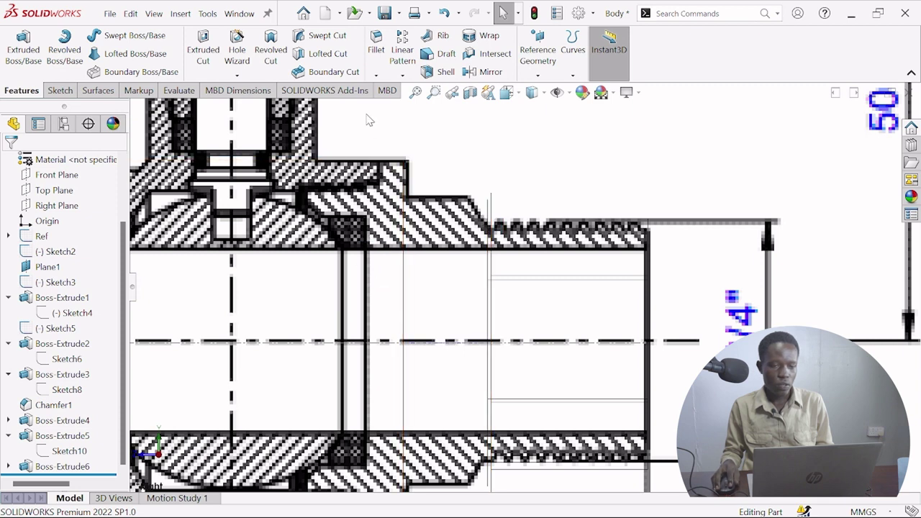
Chamfer the collar's outer end edge next to the hexagonal end by 10 mm at 45 degrees.
{"action": "left_click", "coordinate": [492, 204]}
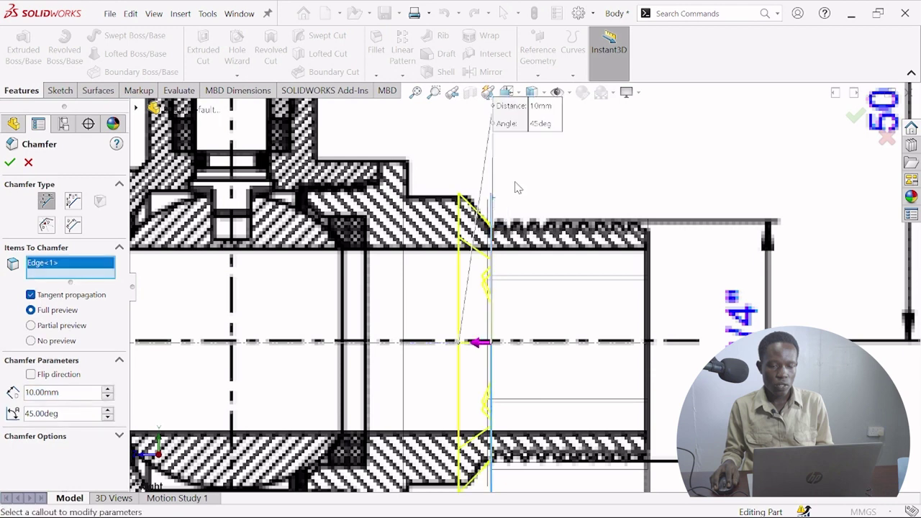
{"action": "scroll", "coordinate": [515, 187], "scroll_direction": "up", "scroll_amount": 3}
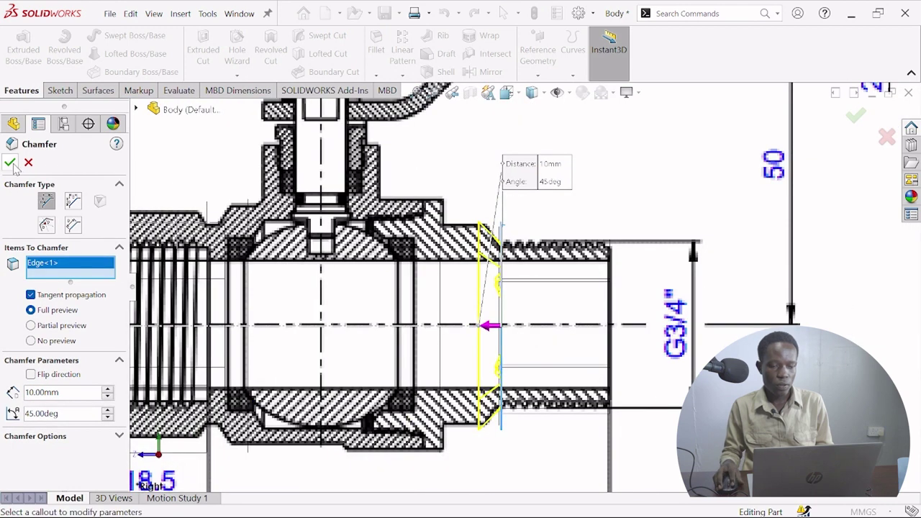
{"action": "left_click", "coordinate": [9, 163]}
Hide the reference drawing and return the model to the shaded display with edges.
{"action": "left_click", "coordinate": [557, 93]}
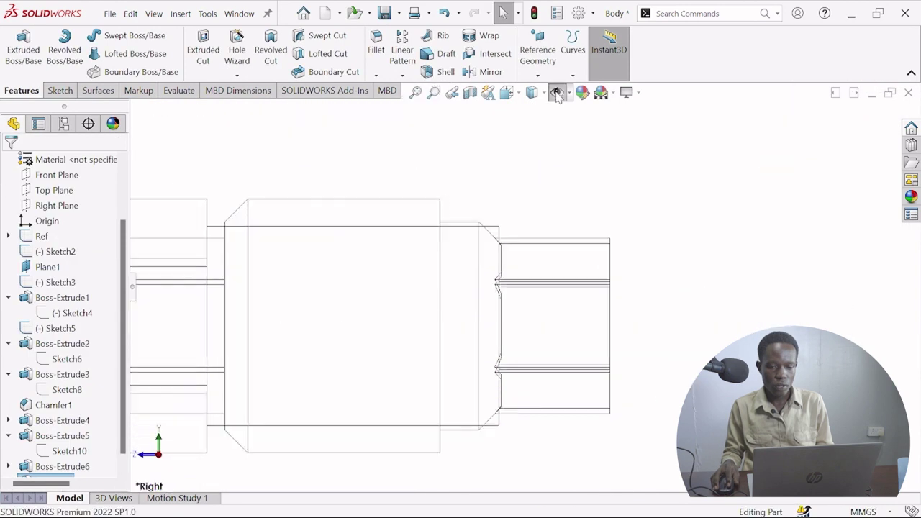
{"action": "middle_click_drag", "start_coordinate": [543, 193], "coordinate": [467, 191]}
{"action": "left_click", "coordinate": [543, 95]}
{"action": "left_click", "coordinate": [540, 118]}
{"action": "scroll", "coordinate": [434, 293], "scroll_direction": "down", "scroll_amount": 5}
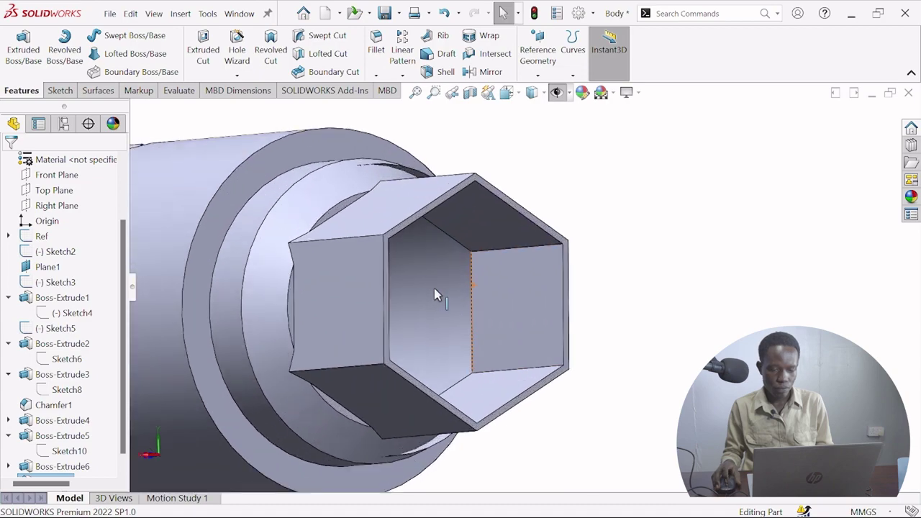
Undo the collar chamfer and the 1 mm extrusion, and exit the reopened sketch.
{"action": "middle_click_drag", "start_coordinate": [434, 293], "coordinate": [547, 389]}
{"action": "left_click", "coordinate": [559, 252]}
{"action": "middle_click_drag", "start_coordinate": [558, 252], "coordinate": [484, 251]}
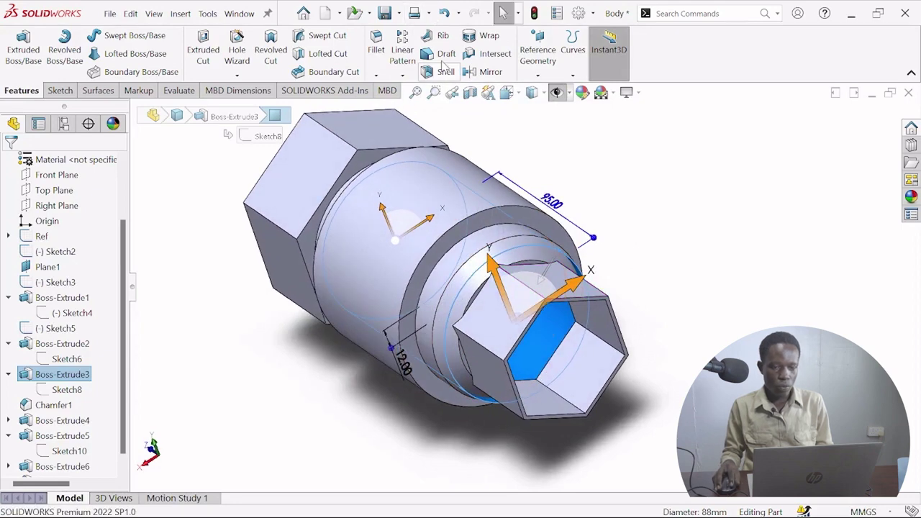
{"action": "left_click", "coordinate": [446, 18]}
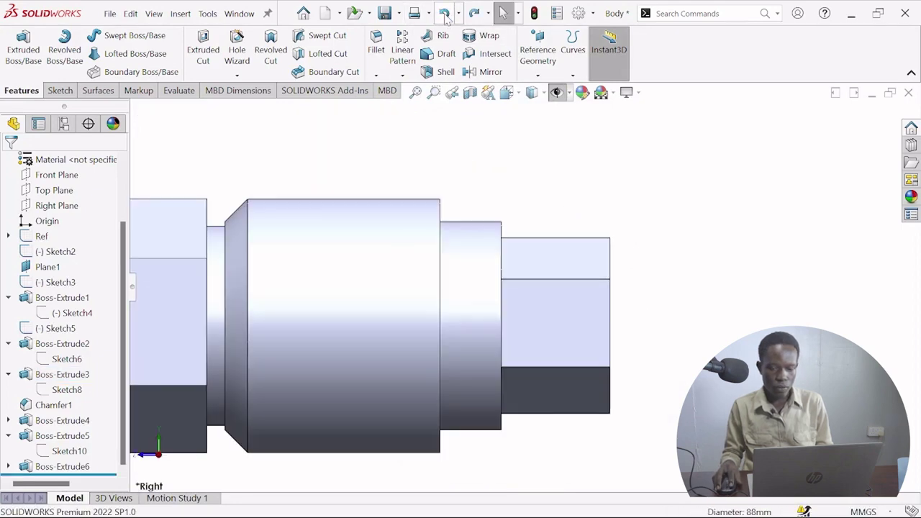
{"action": "scroll", "coordinate": [538, 228], "scroll_direction": "up", "scroll_amount": 2}
{"action": "middle_click_drag", "start_coordinate": [538, 227], "coordinate": [504, 166]}
{"action": "left_click", "coordinate": [442, 15]}
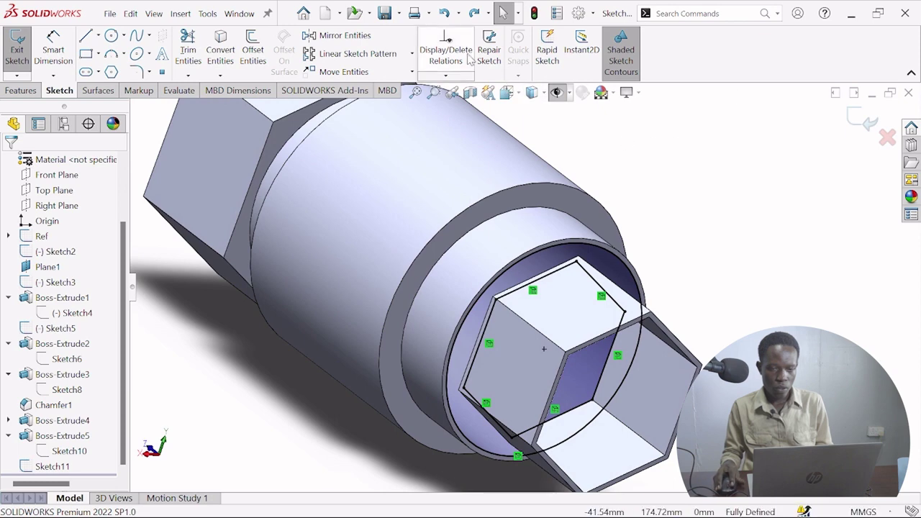
{"action": "left_click", "coordinate": [853, 118]}
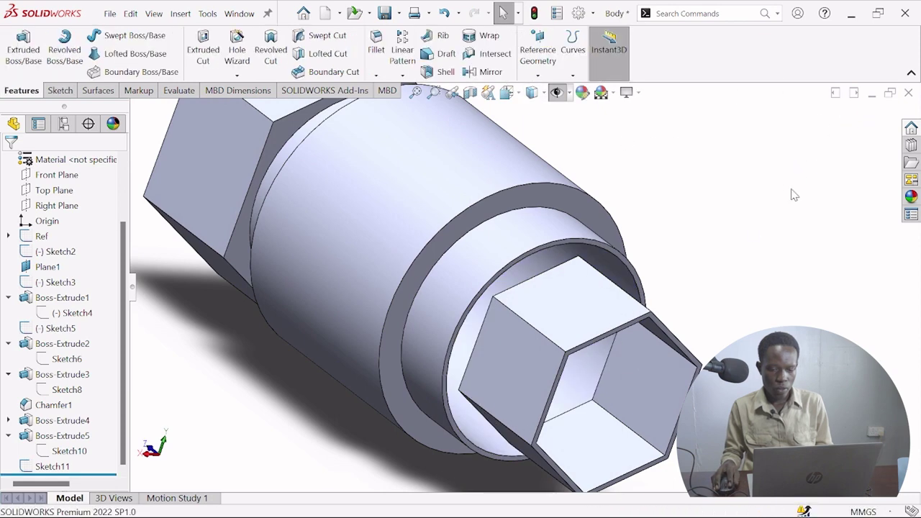
Delete Sketch11, the unused circle-and-hexagon profile at the collar's end.
{"action": "scroll", "coordinate": [698, 262], "scroll_direction": "up", "scroll_amount": 2}
{"action": "mouse_move", "coordinate": [698, 261]}
{"action": "middle_mouse_down"}
{"action": "mouse_move", "coordinate": [658, 249]}
{"action": "mouse_move", "coordinate": [666, 242]}
{"action": "mouse_move", "coordinate": [683, 253]}
{"action": "middle_mouse_up"}
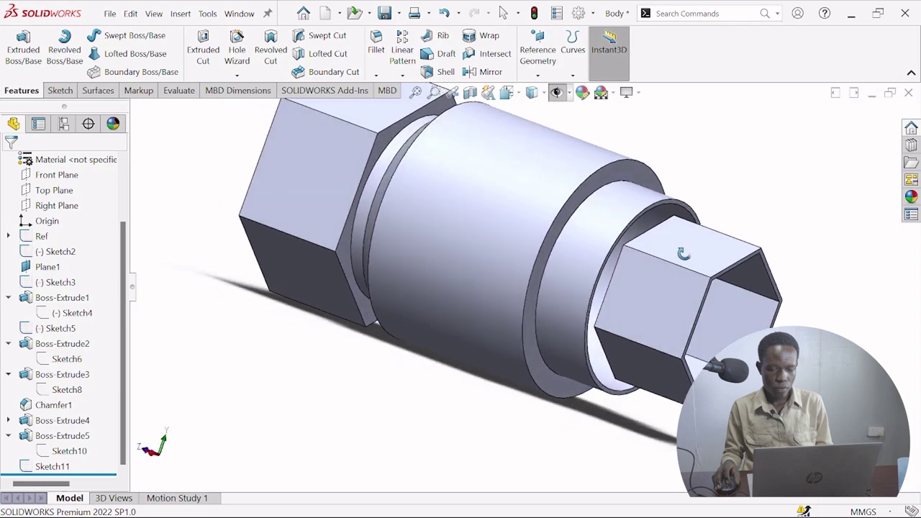
{"action": "middle_click_drag", "start_coordinate": [684, 253], "coordinate": [659, 249]}
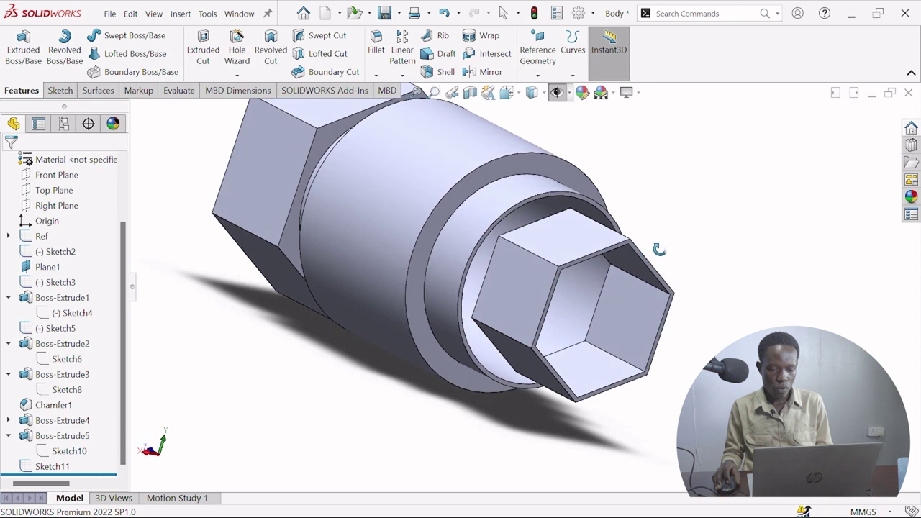
{"action": "left_click", "coordinate": [65, 466]}
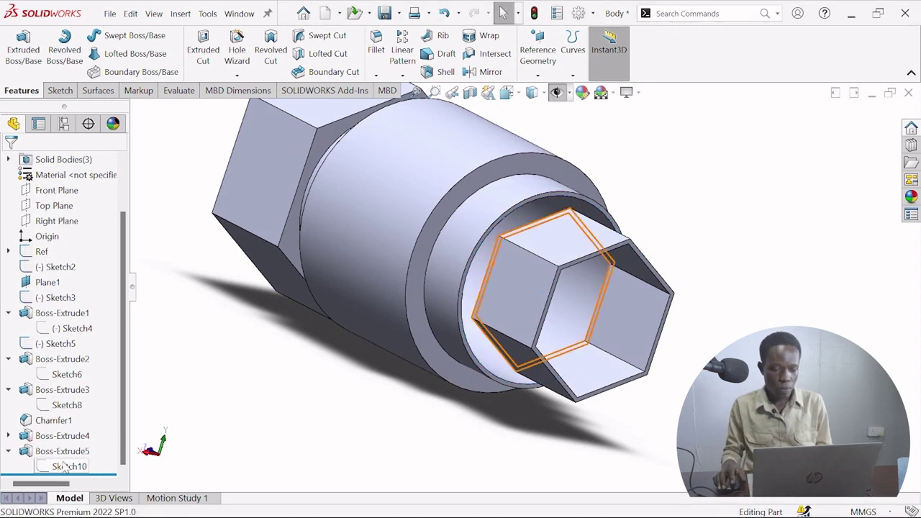
Open Sketch9 of Boss-Extrude4, examine the collar's ring profile against its extrusion, and exit the sketch.
{"action": "left_click", "coordinate": [9, 451]}
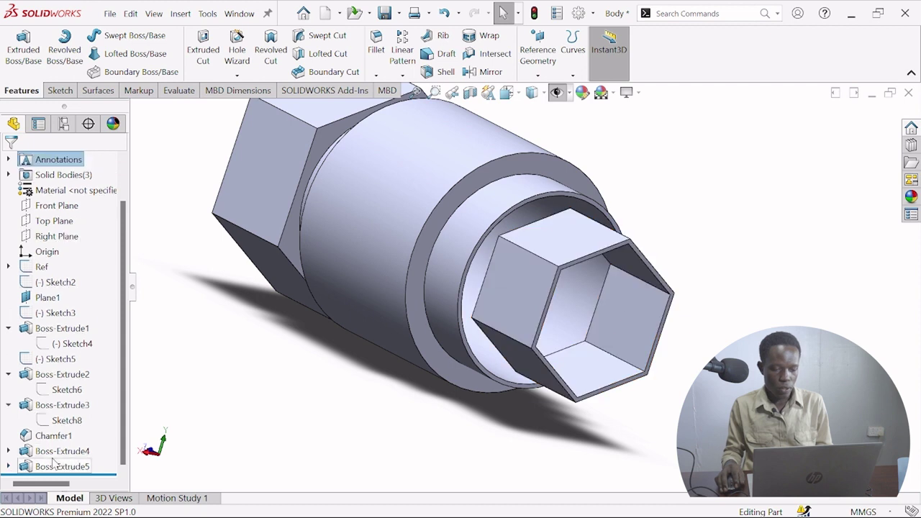
{"action": "left_click", "coordinate": [9, 466]}
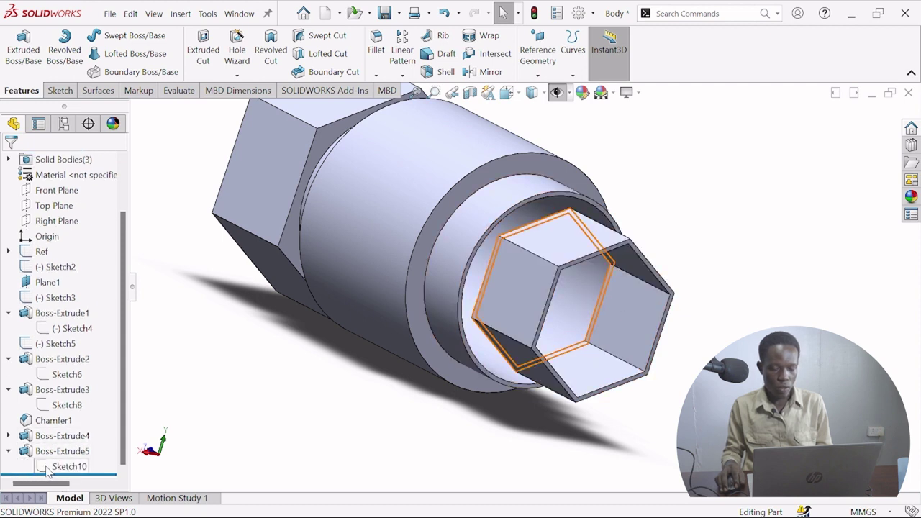
{"action": "left_click", "coordinate": [9, 435]}
{"action": "left_click", "coordinate": [66, 450]}
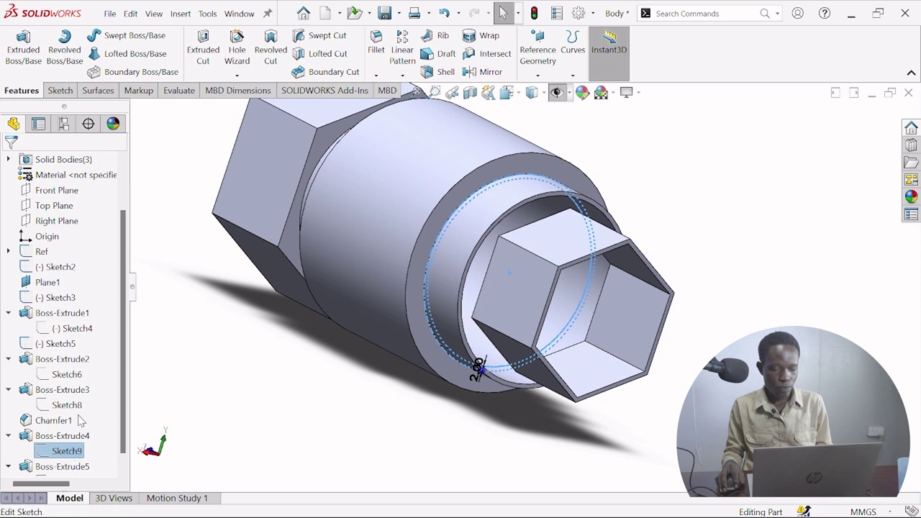
{"action": "left_click", "coordinate": [80, 421]}
{"action": "scroll", "coordinate": [482, 244], "scroll_direction": "up", "scroll_amount": 2}
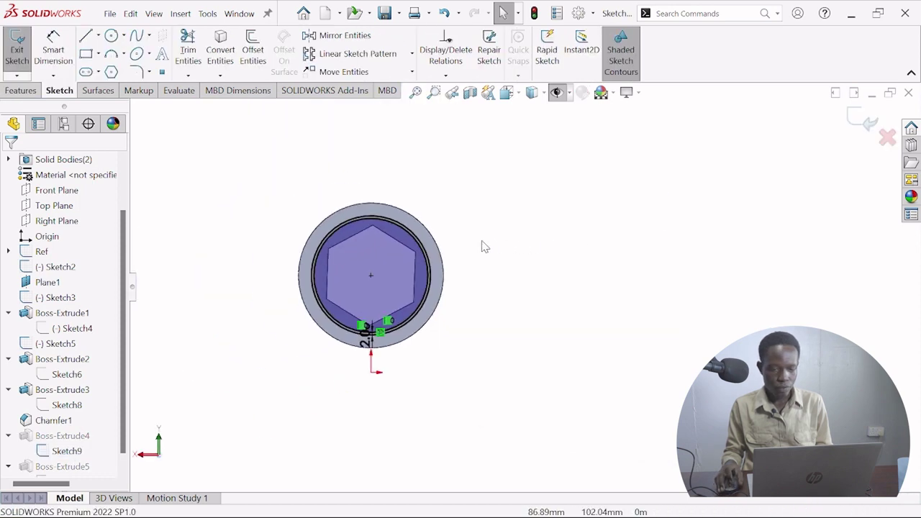
{"action": "middle_click_drag", "start_coordinate": [481, 244], "coordinate": [551, 288]}
{"action": "scroll", "coordinate": [506, 276], "scroll_direction": "down", "scroll_amount": 5}
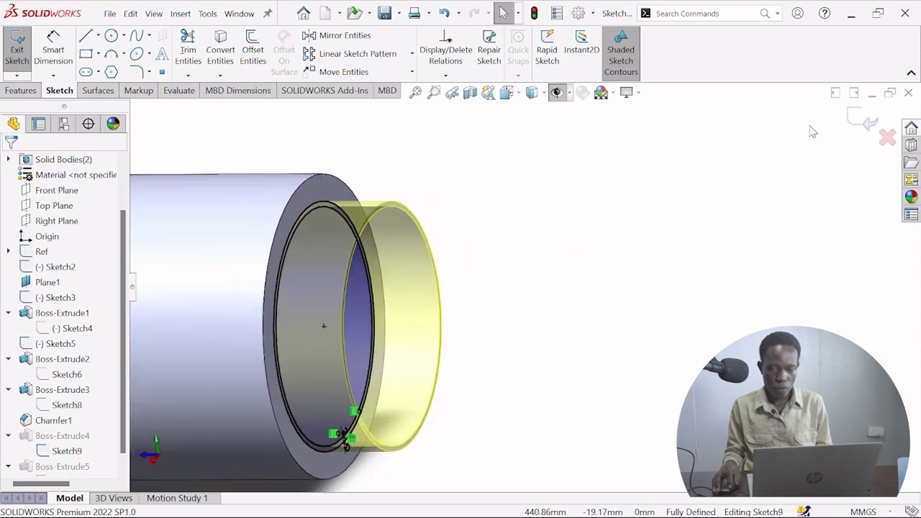
{"action": "left_click", "coordinate": [847, 122]}
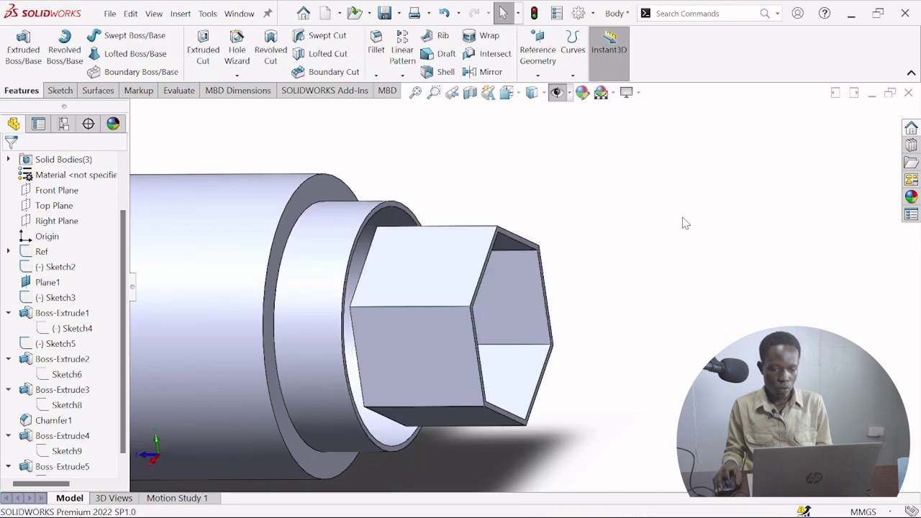
{"action": "scroll", "coordinate": [432, 272], "scroll_direction": "down", "scroll_amount": 3}
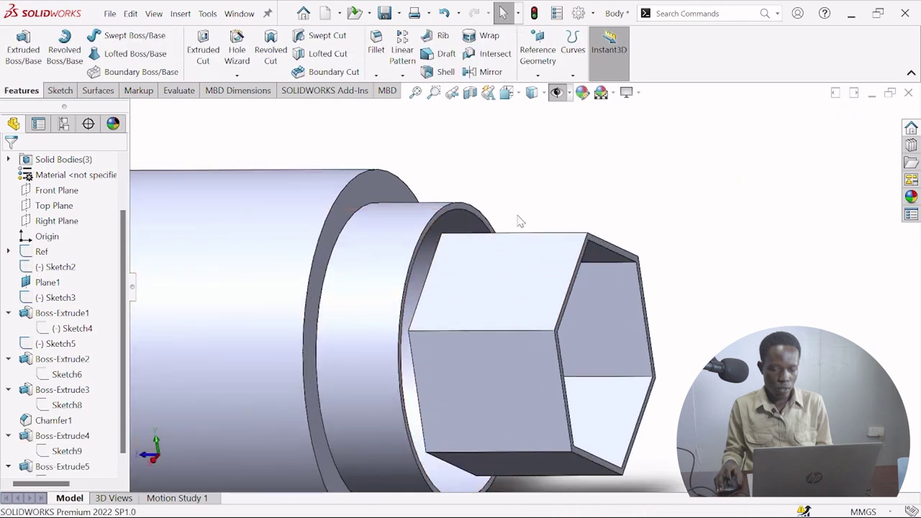
{"action": "scroll", "coordinate": [470, 226], "scroll_direction": "down", "scroll_amount": 3}
{"action": "left_click", "coordinate": [465, 224]}
{"action": "scroll", "coordinate": [540, 349], "scroll_direction": "down", "scroll_amount": 3}
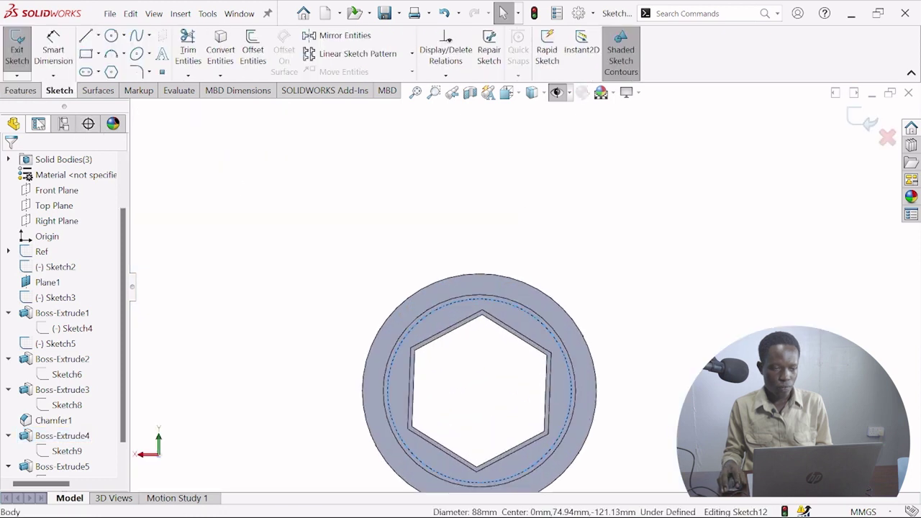
{"action": "left_click", "coordinate": [28, 90]}
{"action": "left_click", "coordinate": [60, 91]}
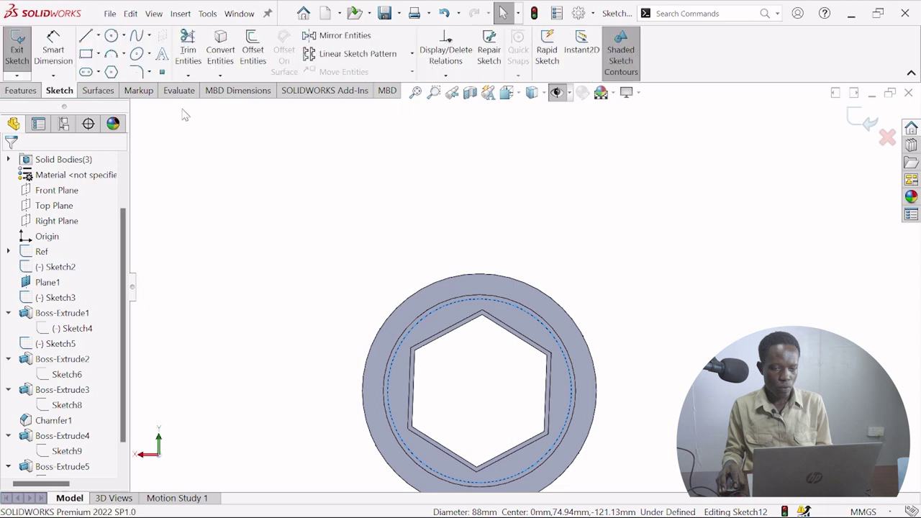
{"action": "left_click", "coordinate": [863, 124]}
{"action": "scroll", "coordinate": [479, 318], "scroll_direction": "down", "scroll_amount": 4}
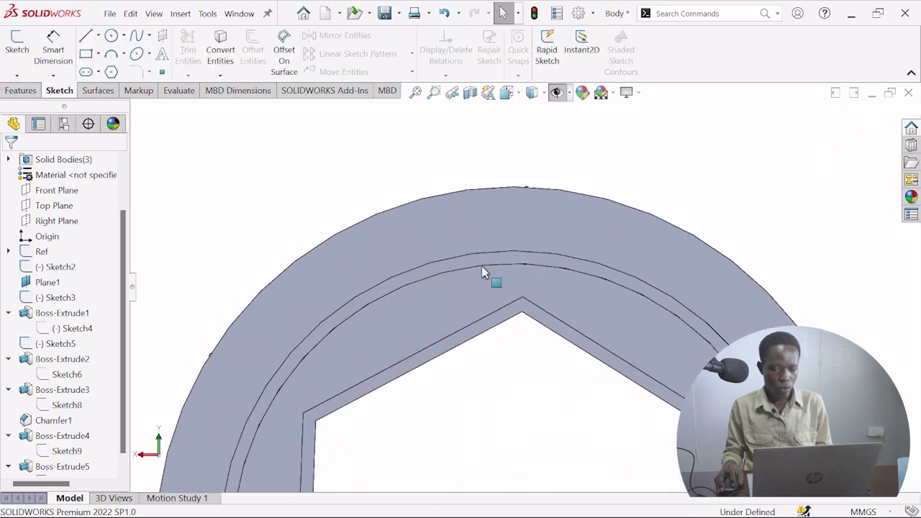
Convert the collar's 88 mm inner edge into a sketch on its end face and extrude it 1 mm with merged result.
{"action": "left_click", "coordinate": [483, 260]}
{"action": "left_click", "coordinate": [533, 240]}
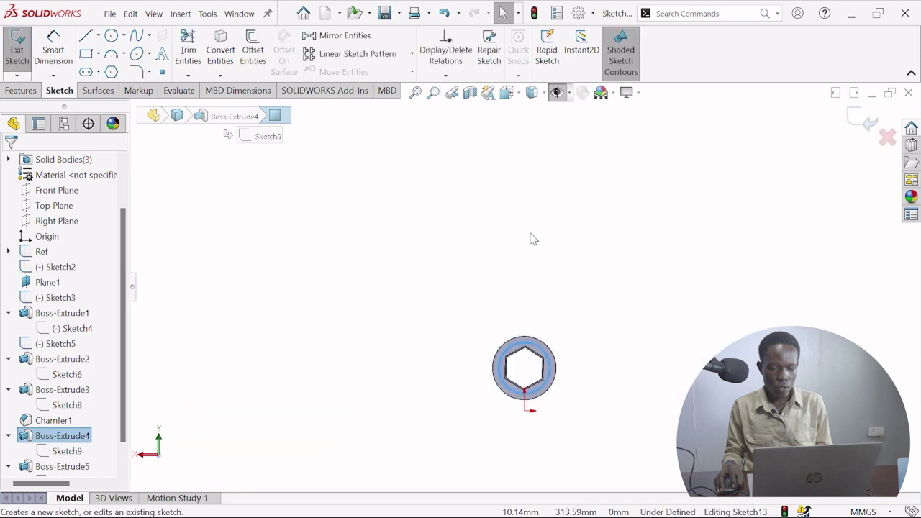
{"action": "scroll", "coordinate": [528, 375], "scroll_direction": "down", "scroll_amount": 3}
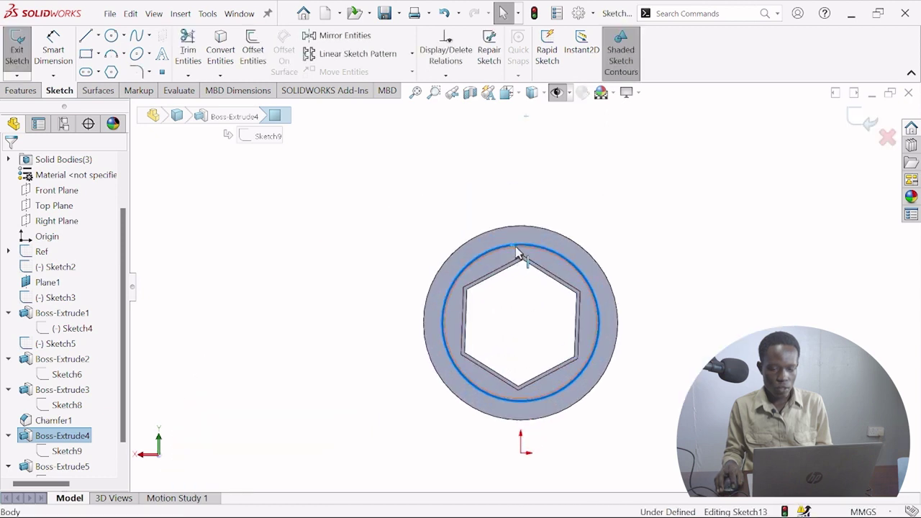
{"action": "left_click", "coordinate": [219, 61]}
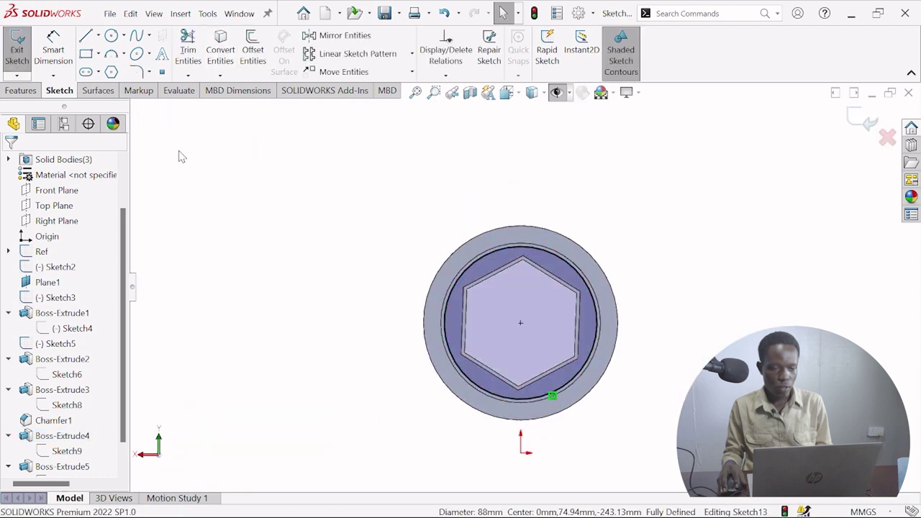
{"action": "left_click", "coordinate": [22, 90]}
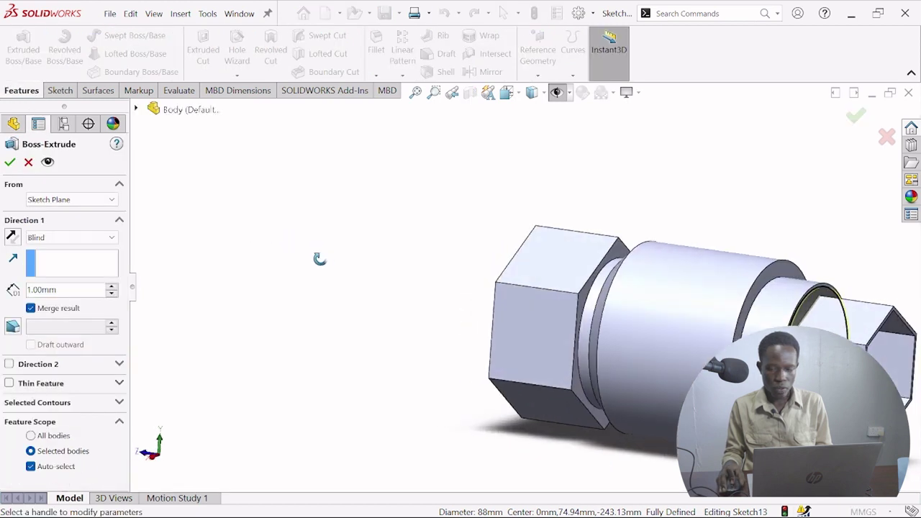
{"action": "left_click", "coordinate": [11, 164]}
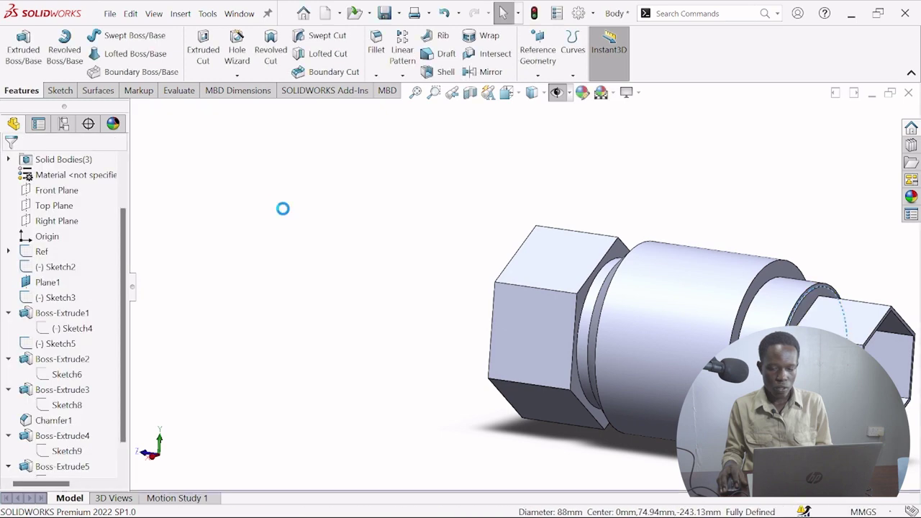
Inspect the extruded collar end closely and review the depth and feature scope of Boss-Extrude7.
{"action": "scroll", "coordinate": [712, 321], "scroll_direction": "down", "scroll_amount": 5}
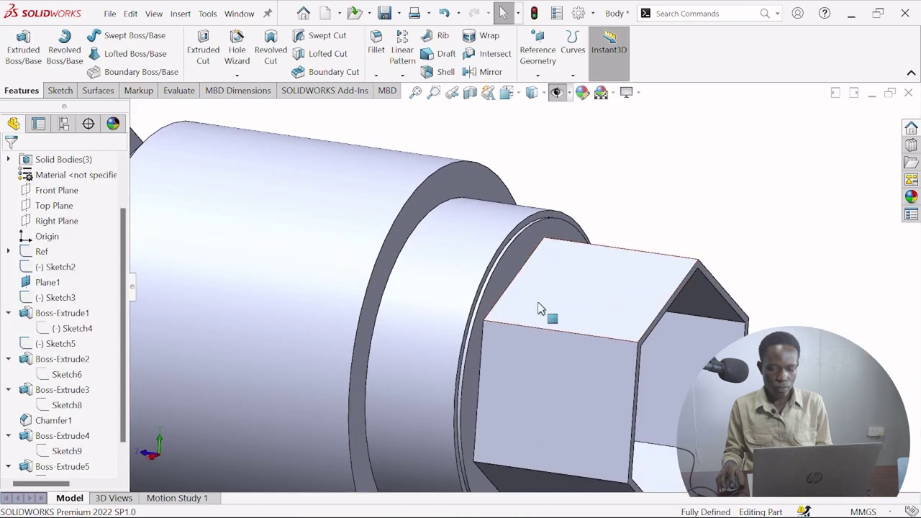
{"action": "scroll", "coordinate": [539, 306], "scroll_direction": "down", "scroll_amount": 4}
{"action": "mouse_move", "coordinate": [539, 302]}
{"action": "middle_mouse_down"}
{"action": "mouse_move", "coordinate": [557, 316]}
{"action": "mouse_move", "coordinate": [524, 297]}
{"action": "mouse_move", "coordinate": [547, 288]}
{"action": "mouse_move", "coordinate": [551, 303]}
{"action": "middle_mouse_up"}
{"action": "scroll", "coordinate": [72, 460], "scroll_direction": "down", "scroll_amount": 1}
{"action": "left_click", "coordinate": [79, 467]}
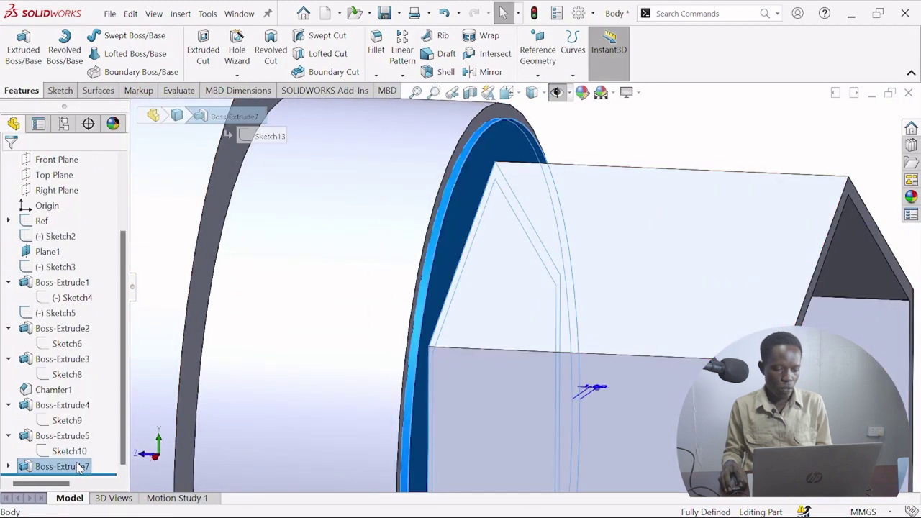
{"action": "left_click", "coordinate": [92, 425]}
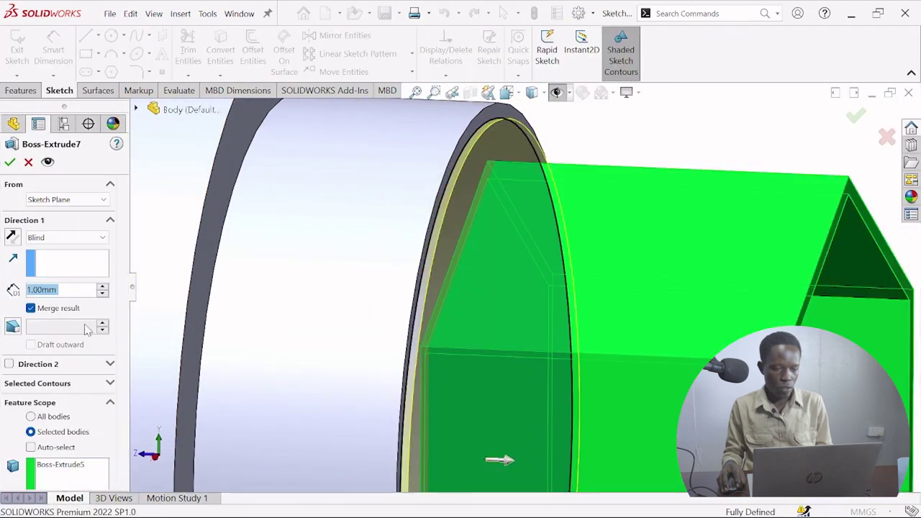
{"action": "left_click", "coordinate": [9, 162]}
Start a sketch on the hexagonal face inside the outlet and convert its outline into sketch entities.
{"action": "mouse_move", "coordinate": [608, 154]}
{"action": "middle_mouse_down"}
{"action": "mouse_move", "coordinate": [576, 208]}
{"action": "mouse_move", "coordinate": [543, 212]}
{"action": "middle_mouse_up"}
{"action": "scroll", "coordinate": [544, 212], "scroll_direction": "up", "scroll_amount": 3}
{"action": "left_click", "coordinate": [462, 326]}
{"action": "left_click", "coordinate": [518, 305]}
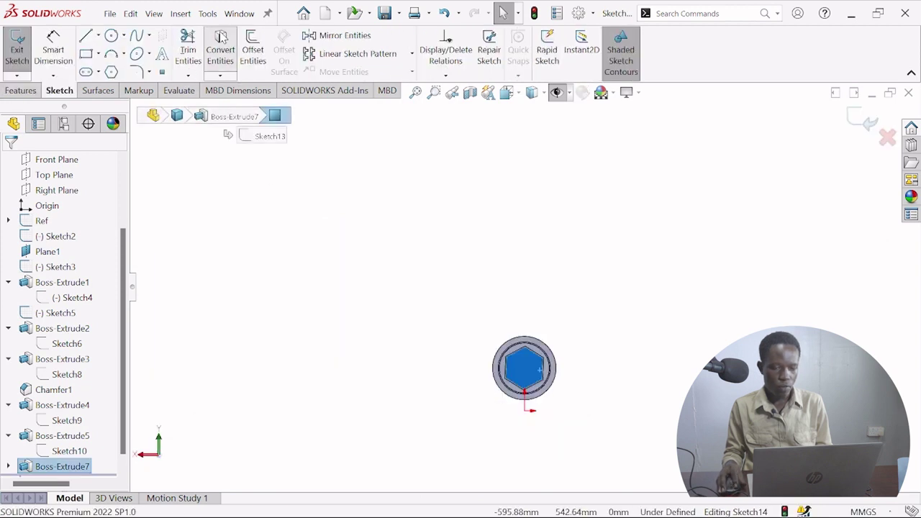
{"action": "left_click", "coordinate": [220, 49]}
Cut the hexagonal sketch through all material in both directions.
{"action": "left_click", "coordinate": [21, 90]}
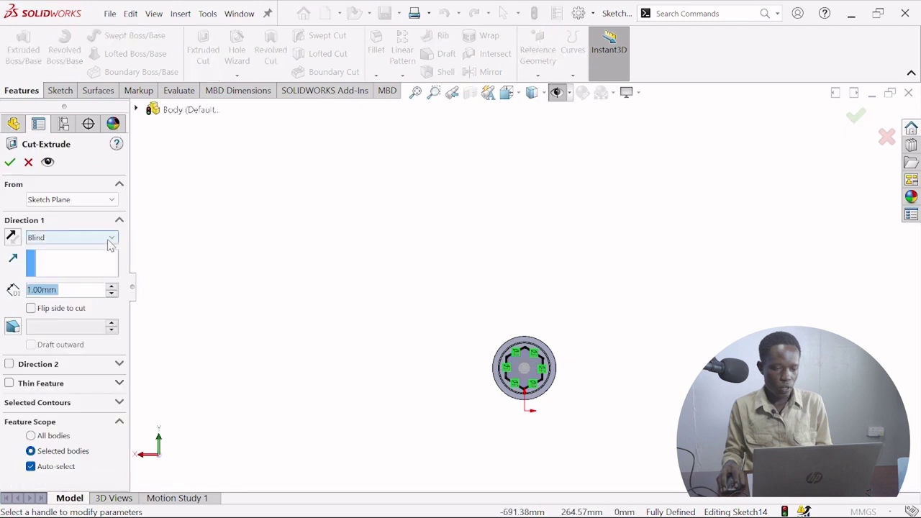
{"action": "left_click", "coordinate": [109, 240]}
{"action": "key", "text": "Down"}
{"action": "key", "text": "Down"}
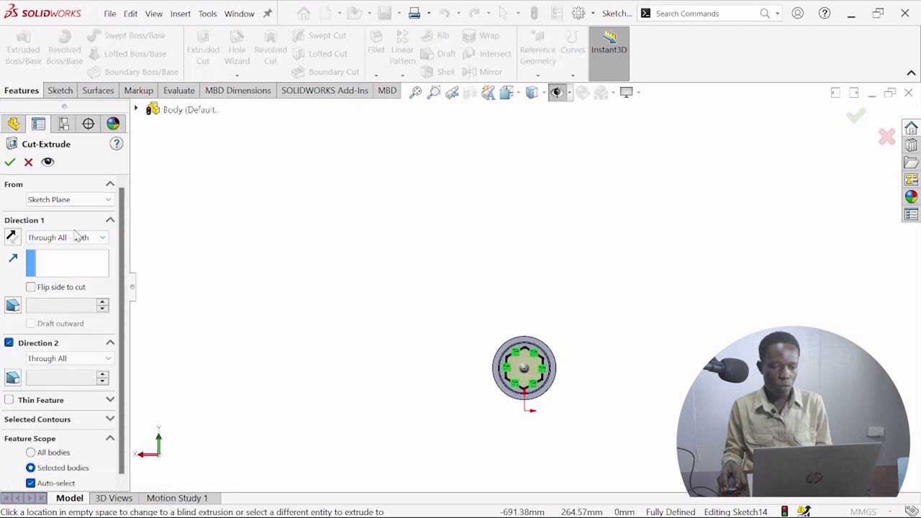
{"action": "left_click", "coordinate": [9, 162]}
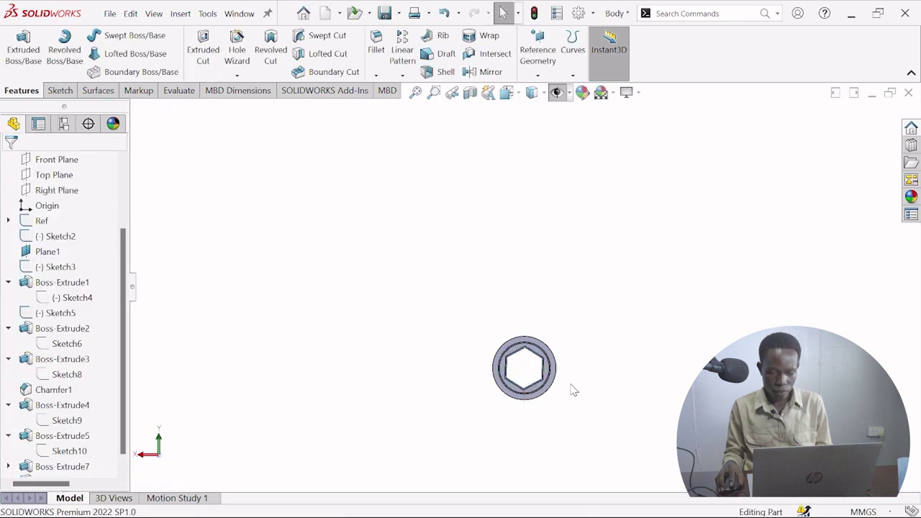
Delete the hexagonal through cut, Cut-Extrude1, together with its leftover Sketch14.
{"action": "scroll", "coordinate": [518, 367], "scroll_direction": "down", "scroll_amount": 5}
{"action": "middle_click_drag", "start_coordinate": [522, 362], "coordinate": [555, 365]}
{"action": "scroll", "coordinate": [71, 431], "scroll_direction": "down", "scroll_amount": 1}
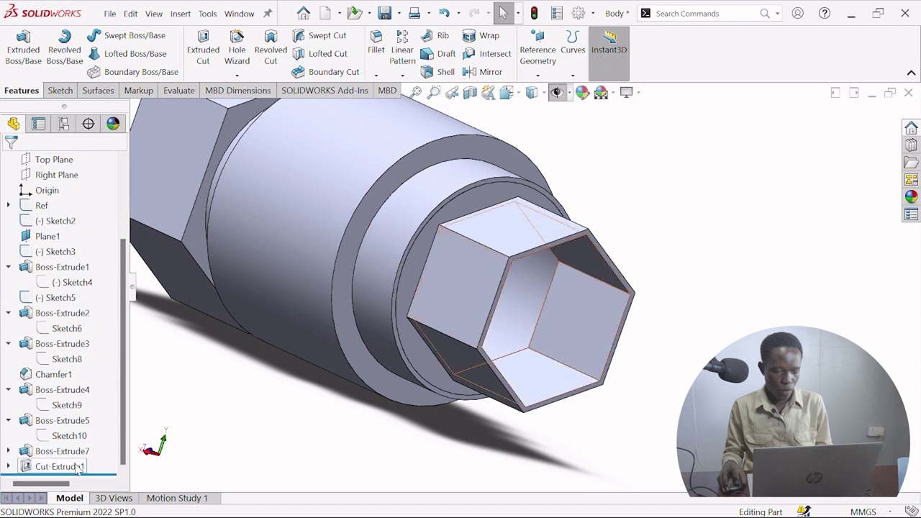
{"action": "left_click", "coordinate": [75, 465]}
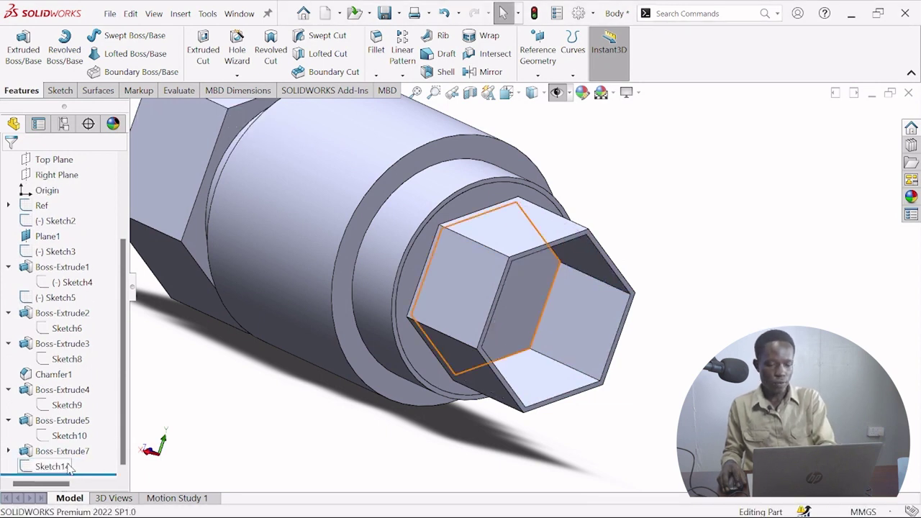
{"action": "key", "text": "Delete"}
{"action": "key", "text": "Return"}
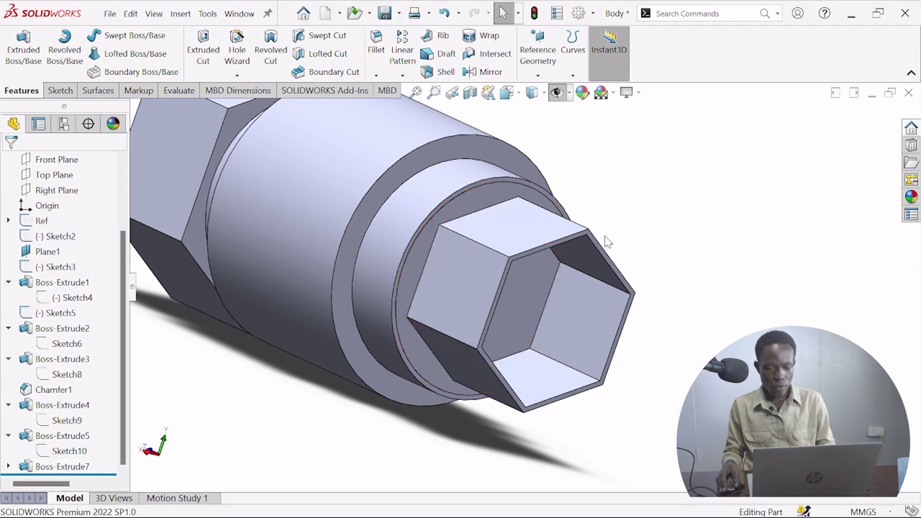
Delete the collar's 1 mm closing extrusion, Boss-Extrude7, together with its leftover Sketch13.
{"action": "left_click", "coordinate": [85, 467]}
{"action": "key", "text": "Delete"}
{"action": "key", "text": "Return"}
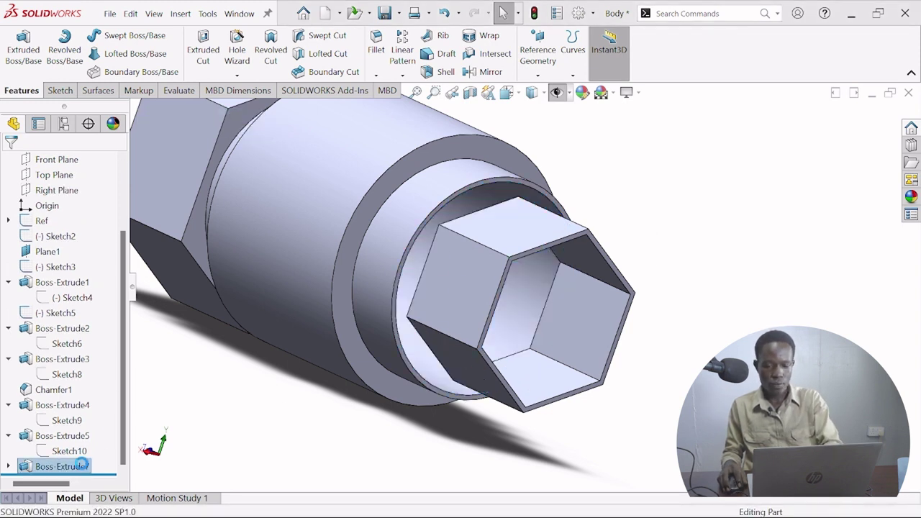
{"action": "left_click", "coordinate": [52, 466]}
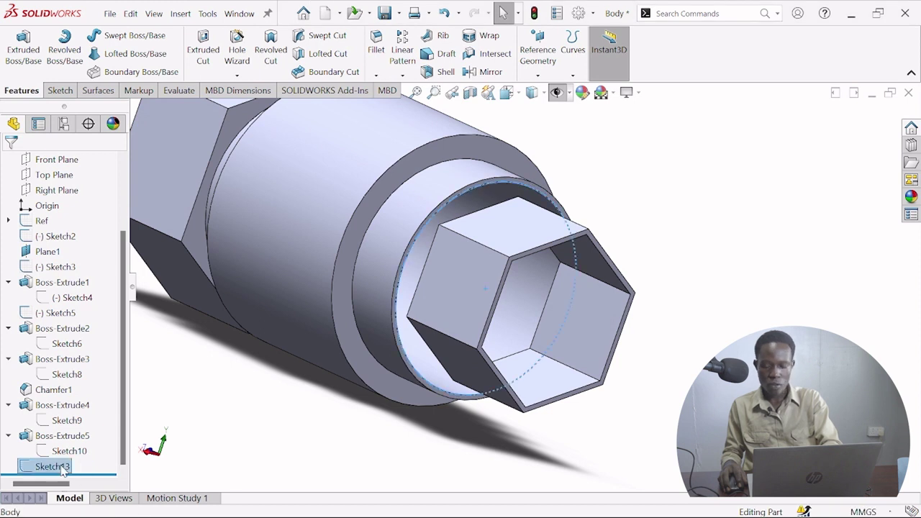
{"action": "key", "text": "Delete"}
{"action": "key", "text": "Return"}
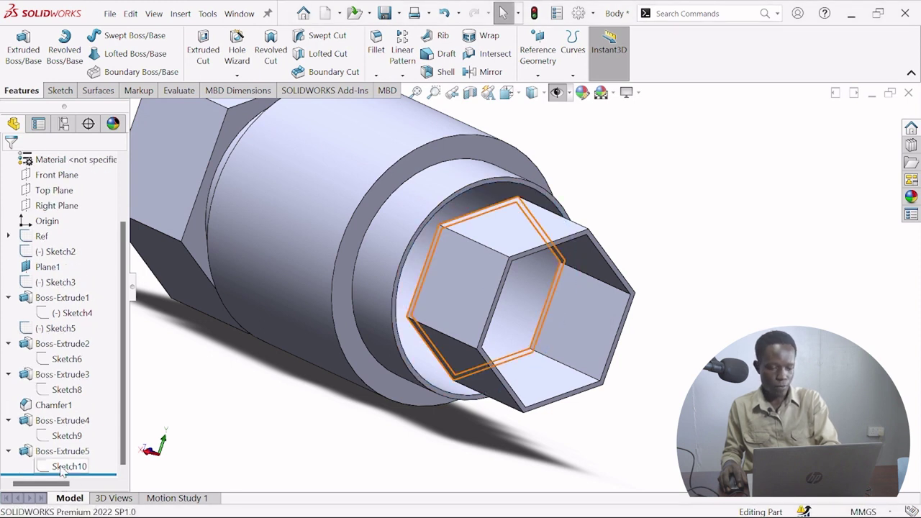
Delete the hexagonal outlet, Boss-Extrude5, together with its leftover Sketch10.
{"action": "scroll", "coordinate": [522, 287], "scroll_direction": "up", "scroll_amount": 1}
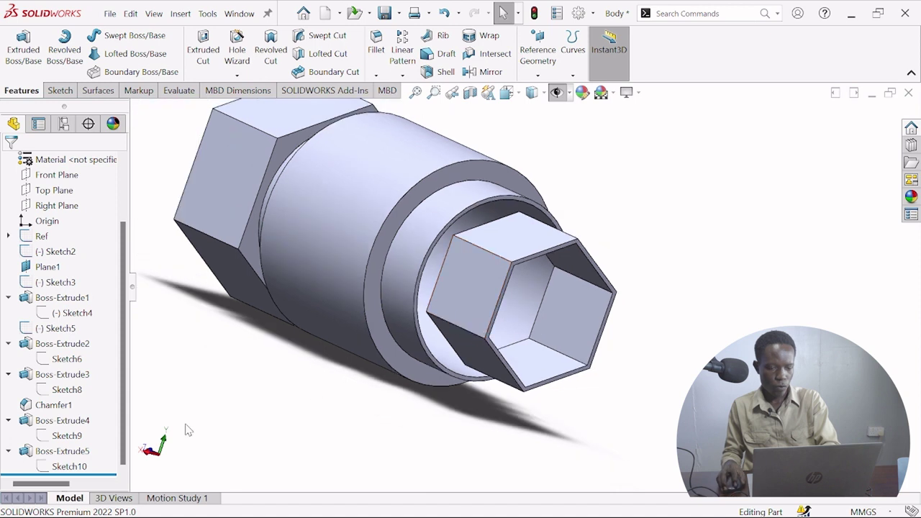
{"action": "left_click", "coordinate": [79, 468]}
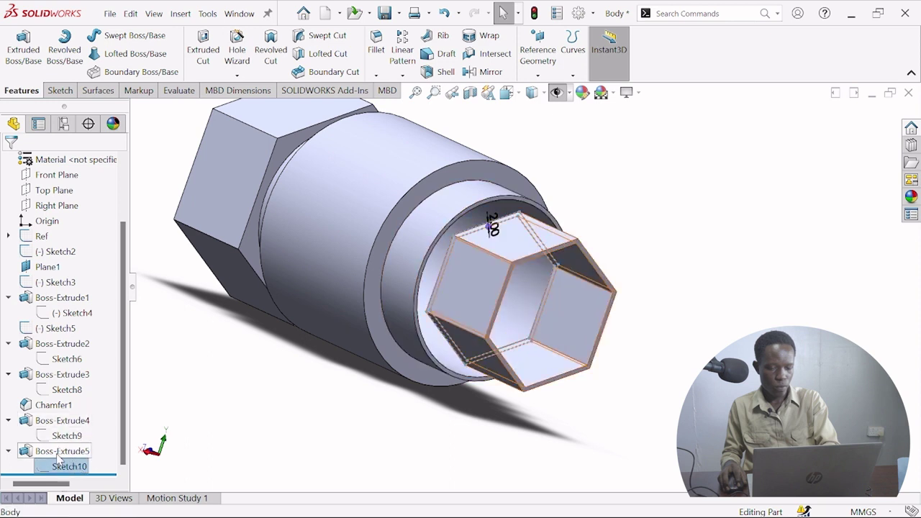
{"action": "left_click", "coordinate": [60, 453]}
{"action": "key", "text": "Delete"}
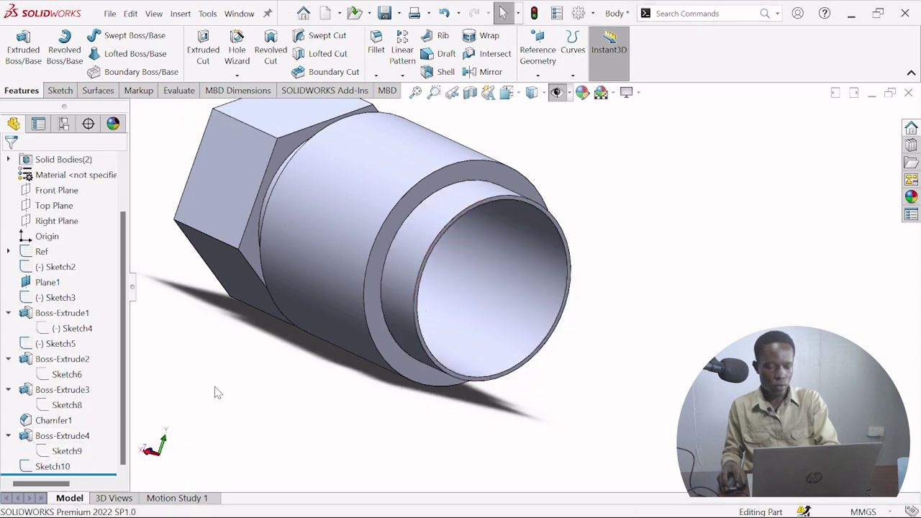
{"action": "left_click", "coordinate": [58, 468]}
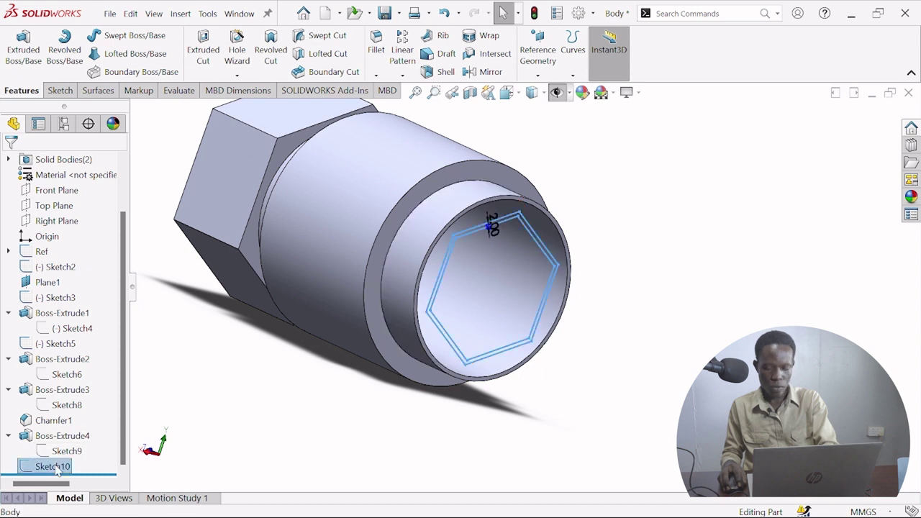
{"action": "key", "text": "Delete"}
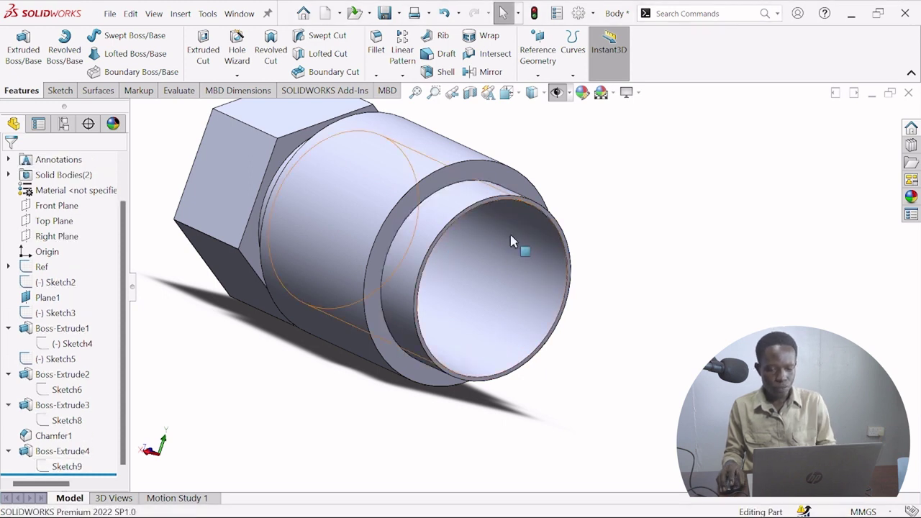
Edit Sketch9 of Boss-Extrude4, remove the inner 88 mm circle so the collar becomes solid, and exit the sketch.
{"action": "scroll", "coordinate": [512, 234], "scroll_direction": "down", "scroll_amount": 4}
{"action": "scroll", "coordinate": [518, 226], "scroll_direction": "up", "scroll_amount": 1}
{"action": "scroll", "coordinate": [432, 273], "scroll_direction": "up", "scroll_amount": 2}
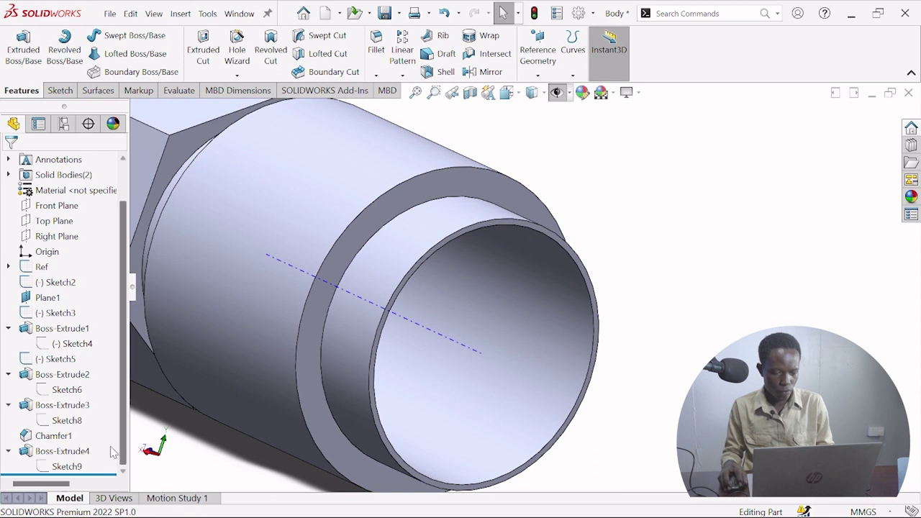
{"action": "left_click", "coordinate": [84, 466]}
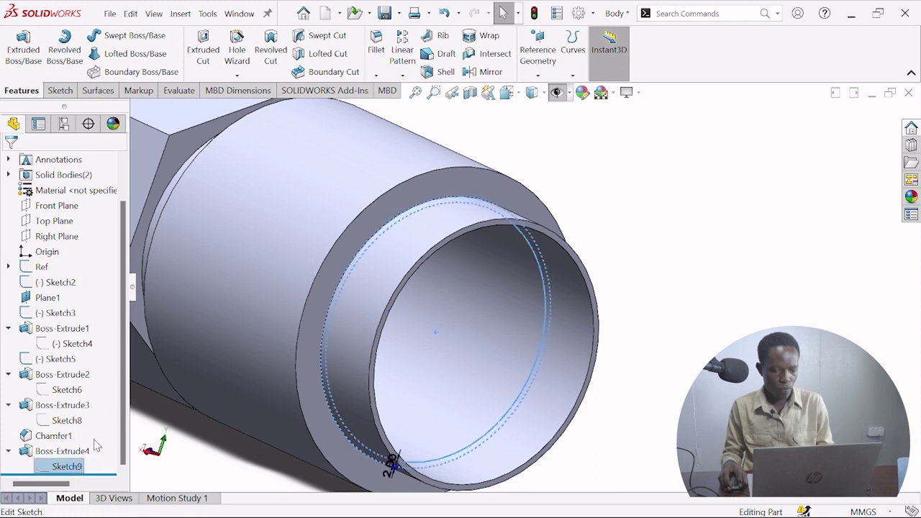
{"action": "left_click", "coordinate": [97, 442]}
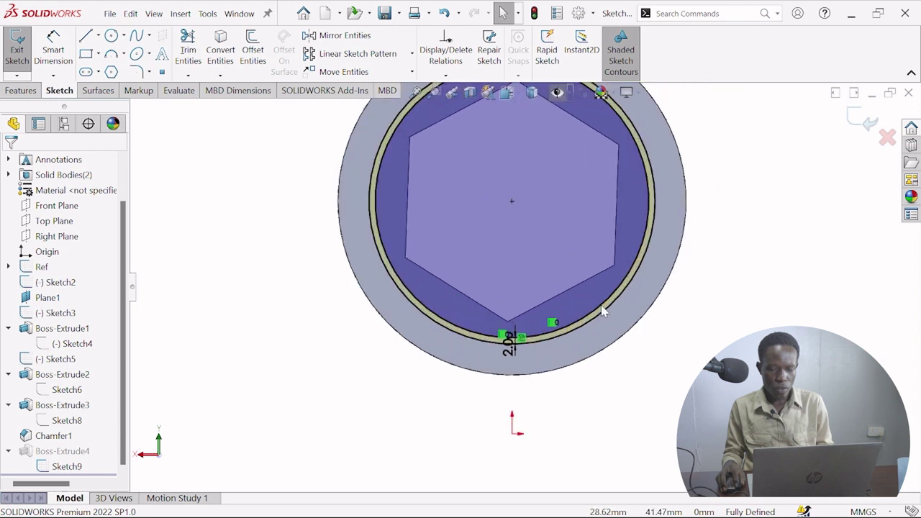
{"action": "left_click", "coordinate": [607, 311]}
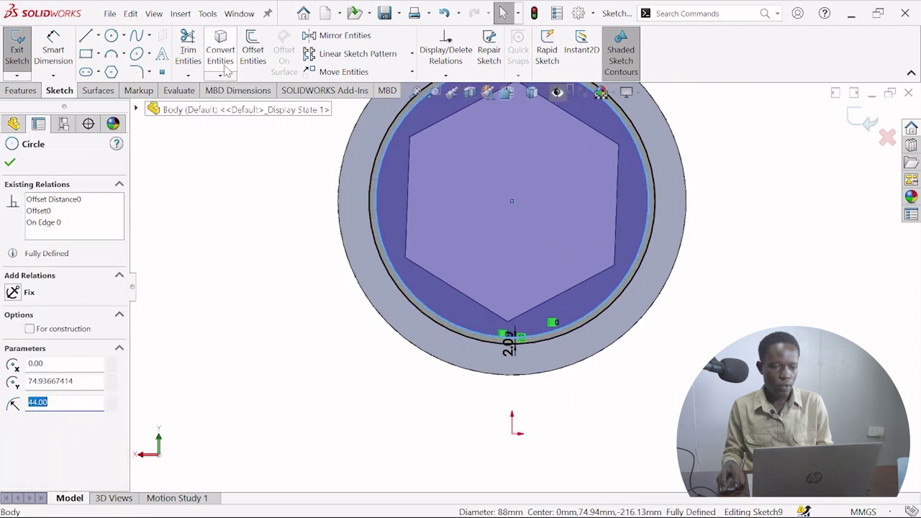
{"action": "key", "text": "Escape"}
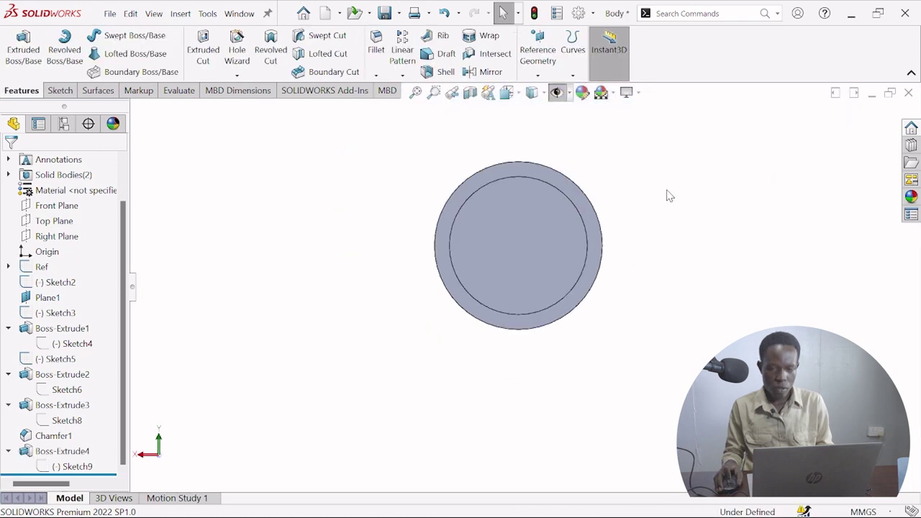
Set the model to the right view and show the reference drawing behind the collar.
{"action": "scroll", "coordinate": [621, 248], "scroll_direction": "down", "scroll_amount": 5}
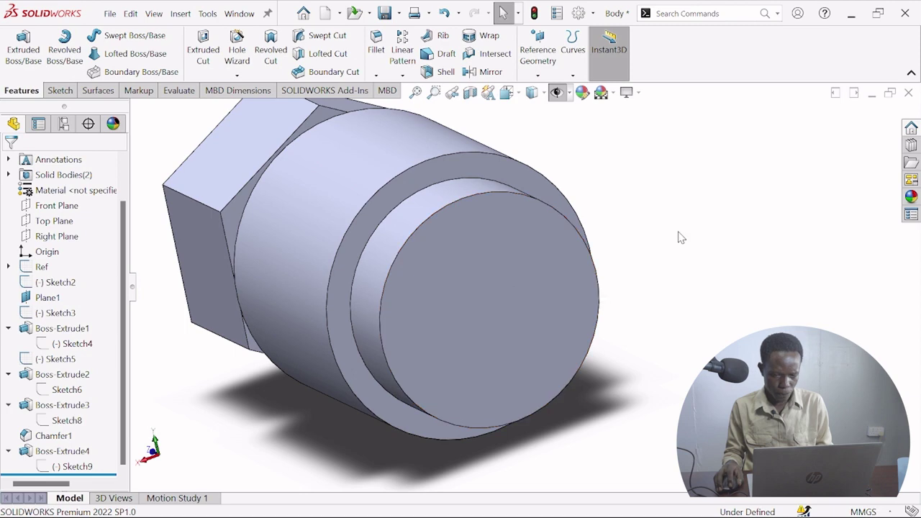
{"action": "left_click", "coordinate": [512, 97]}
{"action": "left_click", "coordinate": [324, 337]}
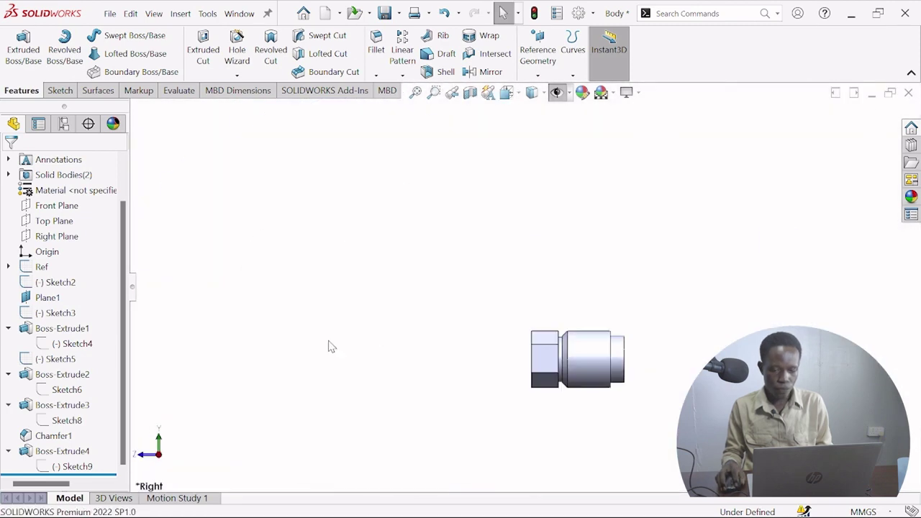
{"action": "left_click", "coordinate": [556, 92]}
{"action": "scroll", "coordinate": [558, 289], "scroll_direction": "down", "scroll_amount": 5}
{"action": "middle_click_drag", "start_coordinate": [576, 263], "coordinate": [551, 291]}
Start a sketch on the collar's solid end face and, in wireframe display, convert the six edges of the inner hexagon.
{"action": "left_click", "coordinate": [559, 290]}
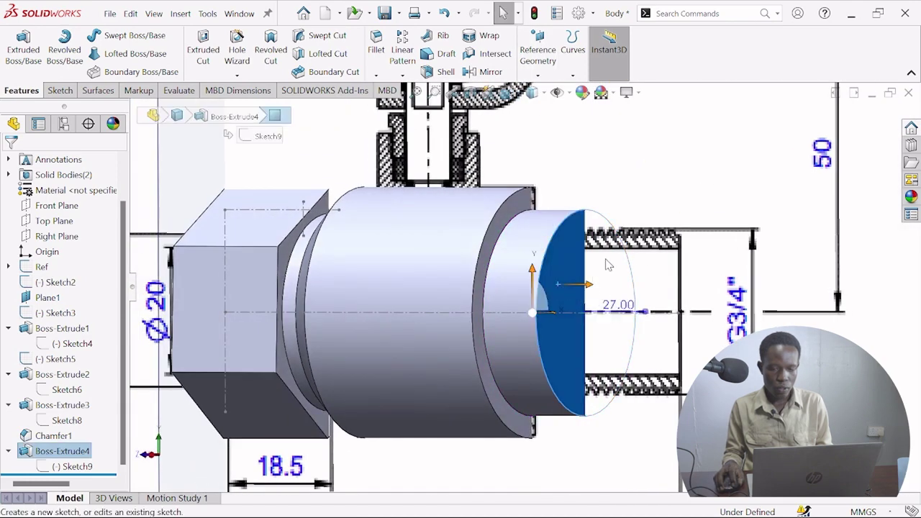
{"action": "left_click", "coordinate": [607, 264]}
{"action": "scroll", "coordinate": [555, 361], "scroll_direction": "down", "scroll_amount": 3}
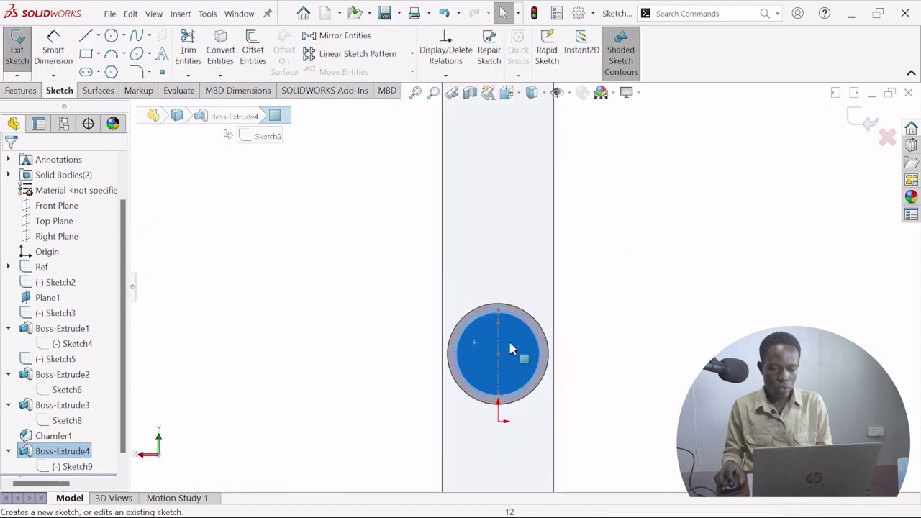
{"action": "scroll", "coordinate": [514, 360], "scroll_direction": "down", "scroll_amount": 4}
{"action": "left_click", "coordinate": [543, 96]}
{"action": "left_click", "coordinate": [533, 187]}
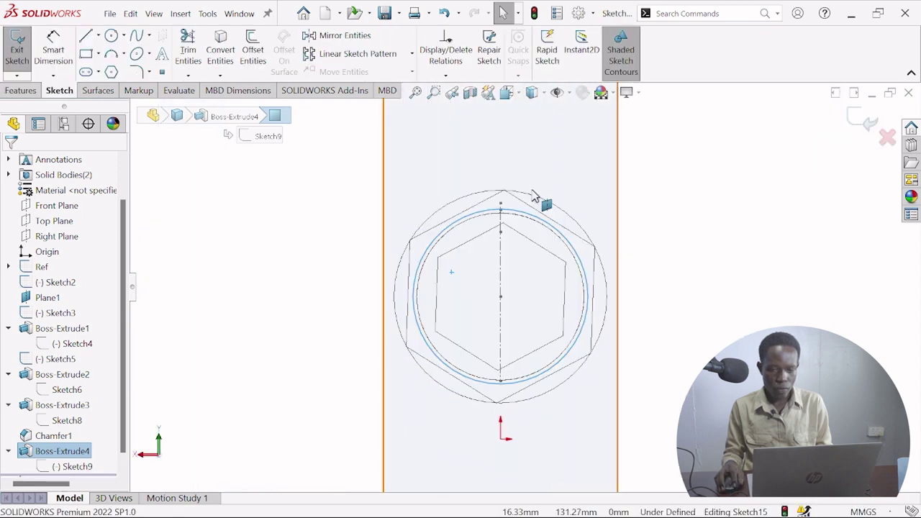
{"action": "left_click", "coordinate": [539, 249]}
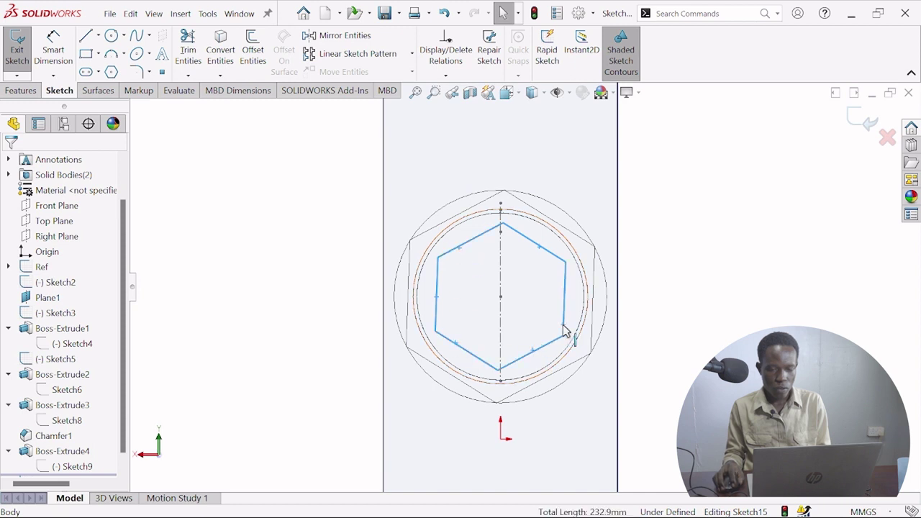
{"action": "left_click", "coordinate": [218, 55]}
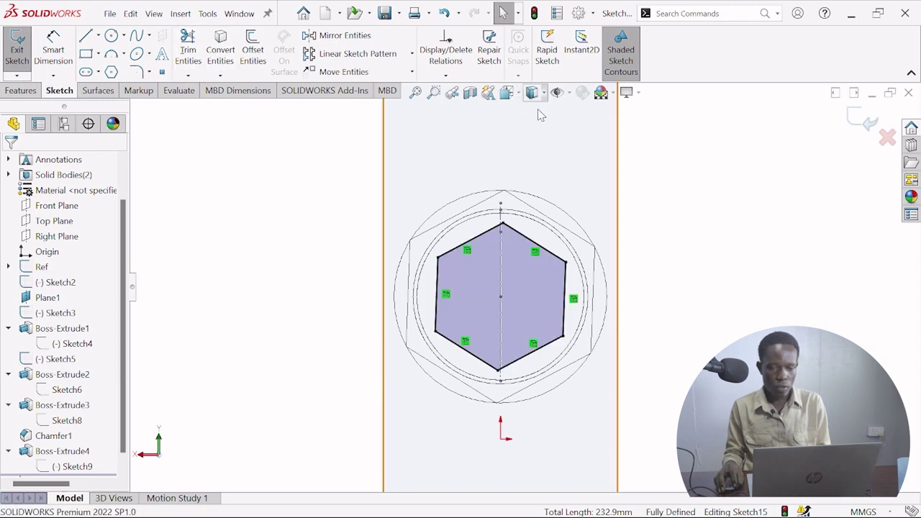
Hide the reference drawing and offset the converted hexagon outward by 5 mm, keeping the whole chain selected.
{"action": "middle_click_drag", "start_coordinate": [513, 199], "coordinate": [603, 206]}
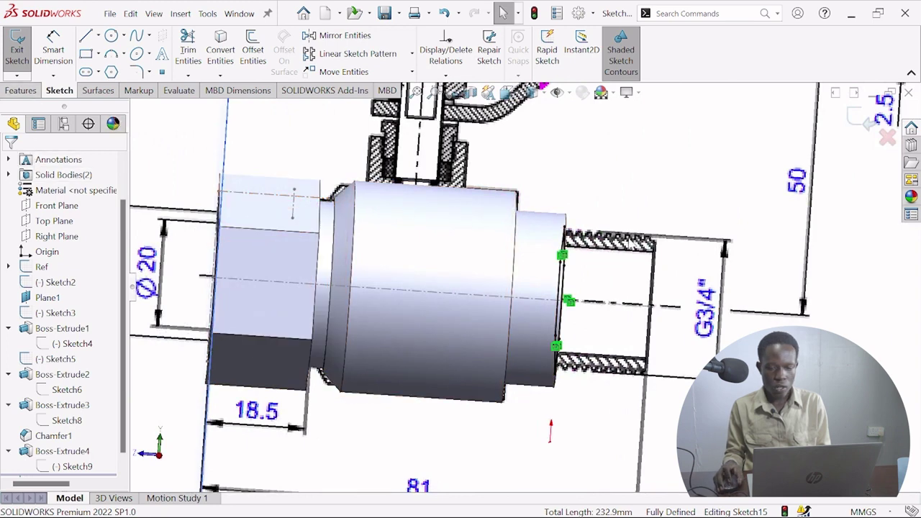
{"action": "middle_click_drag", "start_coordinate": [628, 243], "coordinate": [563, 235]}
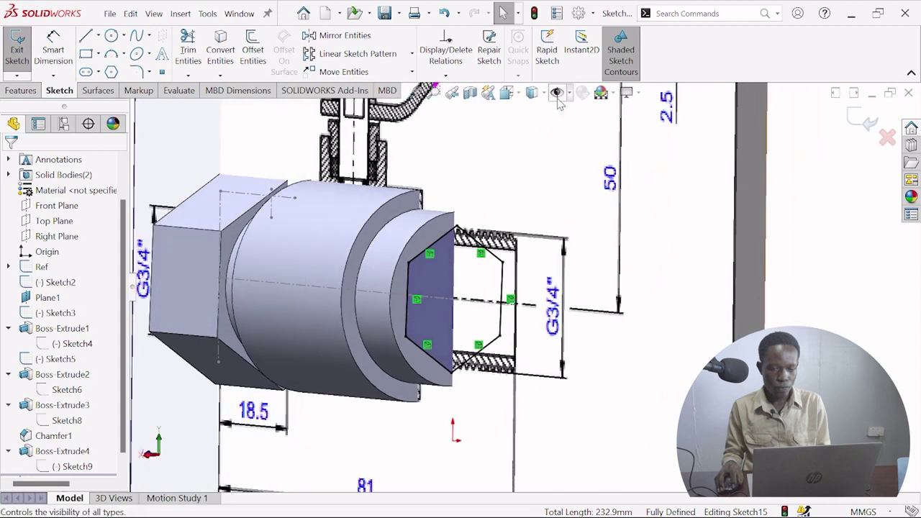
{"action": "left_click", "coordinate": [556, 92]}
{"action": "middle_click_drag", "start_coordinate": [507, 218], "coordinate": [460, 282]}
{"action": "left_click", "coordinate": [458, 280]}
{"action": "left_click", "coordinate": [253, 50]}
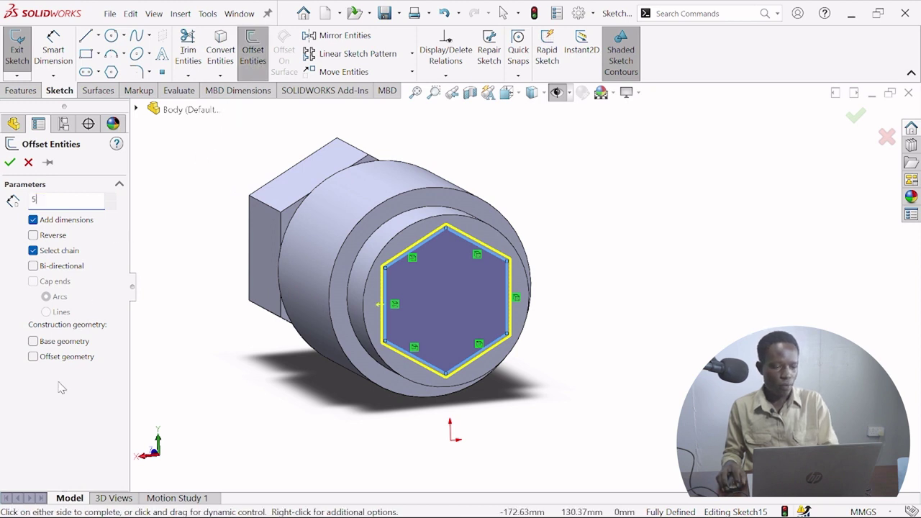
{"action": "key", "text": "Return"}
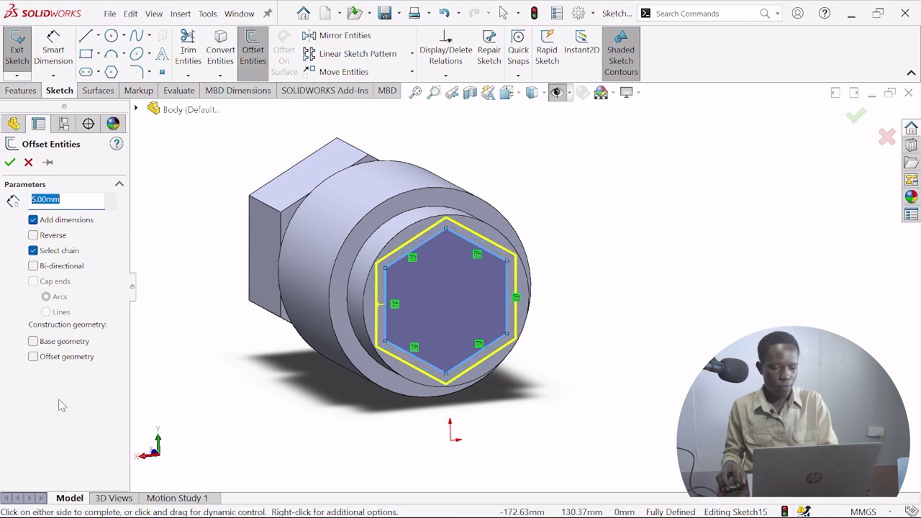
{"action": "left_click", "coordinate": [10, 163]}
Extrude the hexagonal ring 49 mm from the collar face, matching the outlet length in the reference drawing in right view.
{"action": "left_click", "coordinate": [21, 91]}
{"action": "left_click", "coordinate": [23, 49]}
{"action": "middle_click_drag", "start_coordinate": [508, 142], "coordinate": [579, 148]}
{"action": "left_click", "coordinate": [523, 101]}
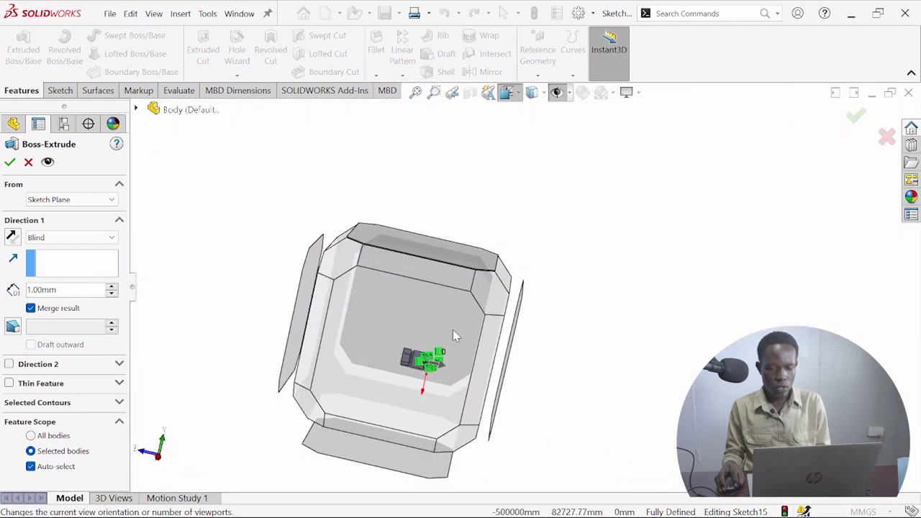
{"action": "left_click", "coordinate": [453, 329]}
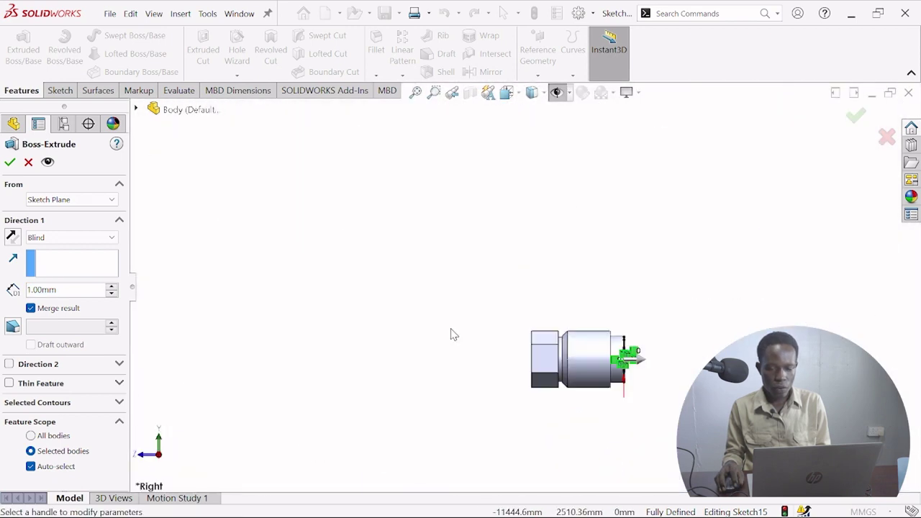
{"action": "left_click", "coordinate": [556, 92]}
{"action": "left_click_drag", "start_coordinate": [496, 328], "coordinate": [579, 335]}
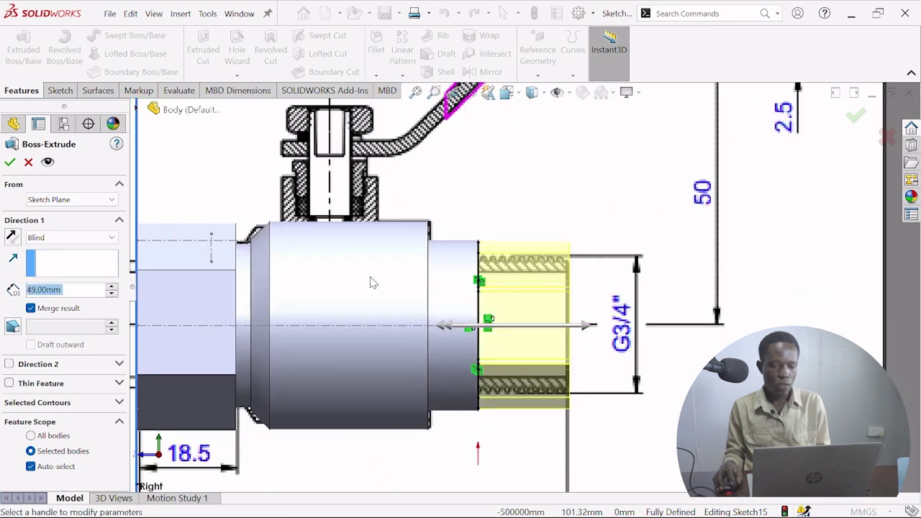
{"action": "left_click", "coordinate": [10, 163]}
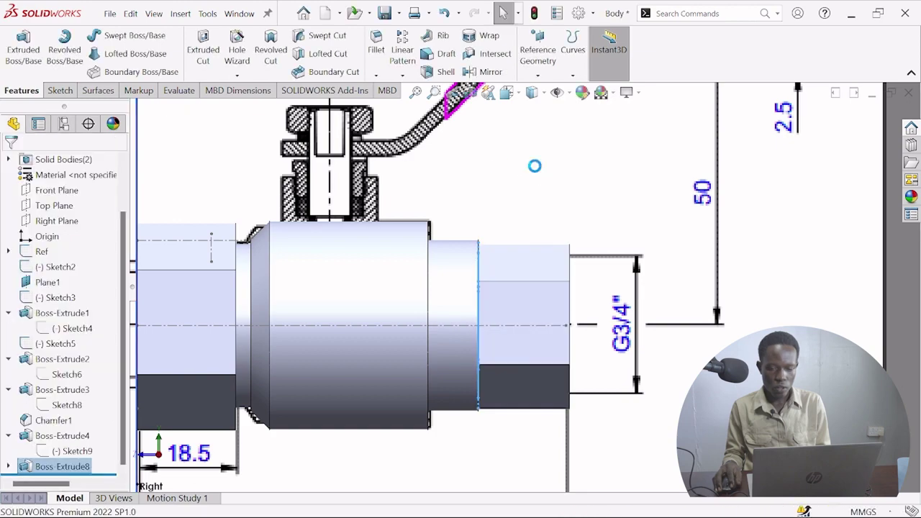
Hide the reference drawing, start a sketch on the collar face inside the hexagonal outlet and convert the face's hexagonal outline.
{"action": "middle_click_drag", "start_coordinate": [531, 200], "coordinate": [487, 214]}
{"action": "left_click", "coordinate": [556, 92]}
{"action": "scroll", "coordinate": [533, 184], "scroll_direction": "up", "scroll_amount": 3}
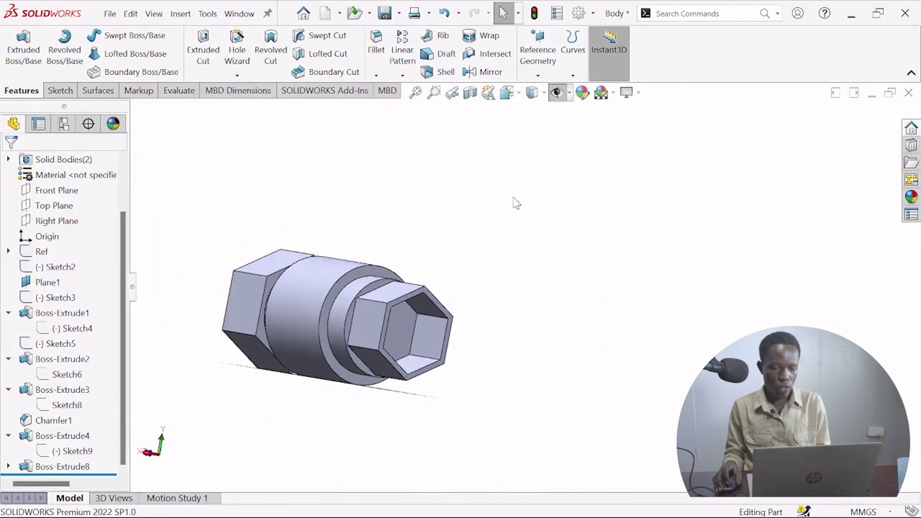
{"action": "mouse_move", "coordinate": [402, 350]}
{"action": "middle_mouse_down"}
{"action": "mouse_move", "coordinate": [400, 360]}
{"action": "mouse_move", "coordinate": [440, 396]}
{"action": "mouse_move", "coordinate": [375, 400]}
{"action": "middle_mouse_up"}
{"action": "left_click", "coordinate": [384, 329]}
{"action": "left_click", "coordinate": [262, 115]}
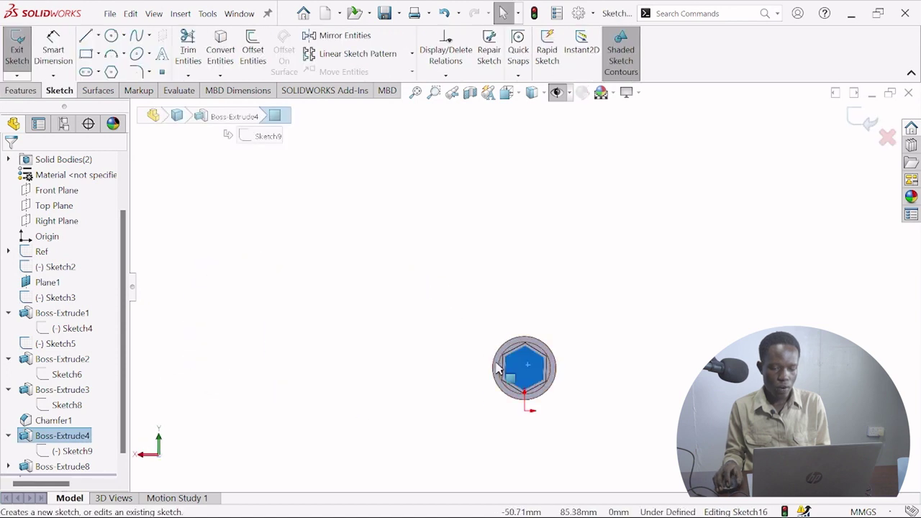
{"action": "left_click", "coordinate": [220, 50]}
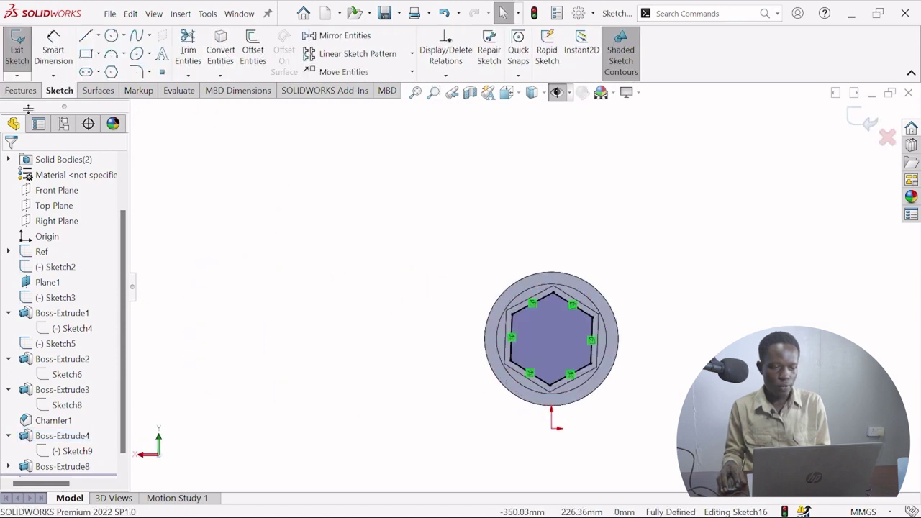
{"action": "left_click", "coordinate": [21, 90]}
{"action": "left_click", "coordinate": [30, 59]}
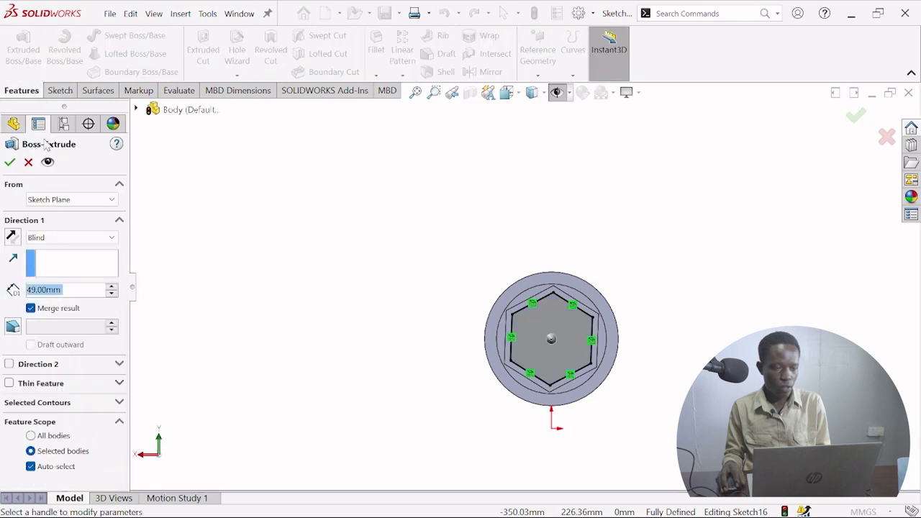
{"action": "left_click", "coordinate": [28, 162]}
{"action": "left_click", "coordinate": [61, 90]}
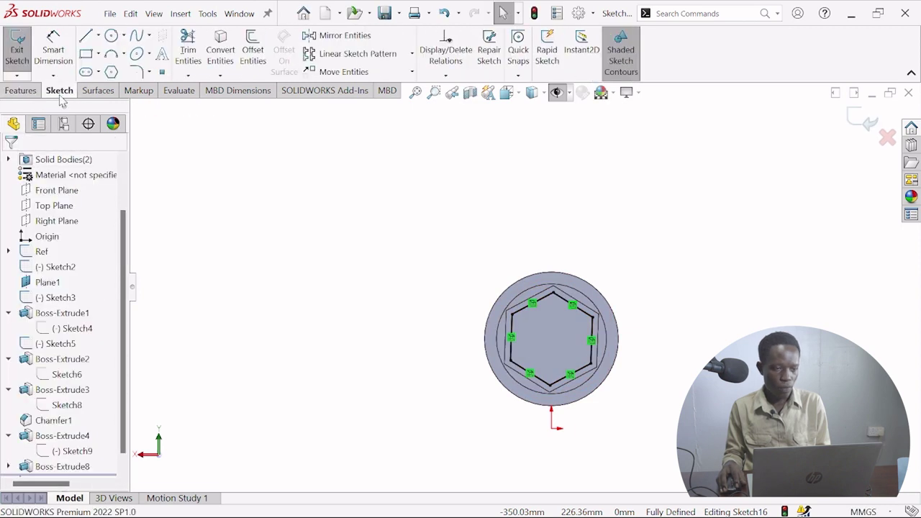
Cut the hexagon sketch through the whole valve body with an extruded cut set to Through All - Both.
{"action": "left_click", "coordinate": [21, 90]}
{"action": "left_click", "coordinate": [203, 50]}
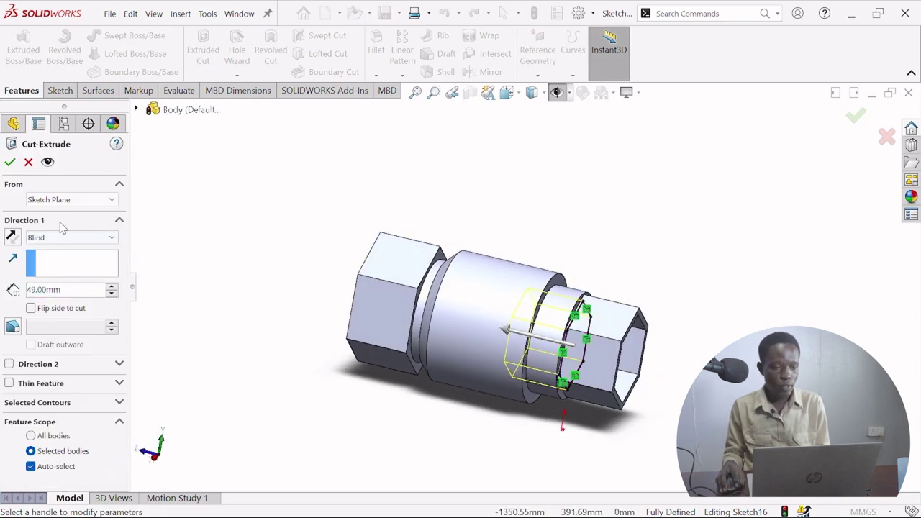
{"action": "left_click", "coordinate": [105, 241]}
{"action": "left_click", "coordinate": [99, 270]}
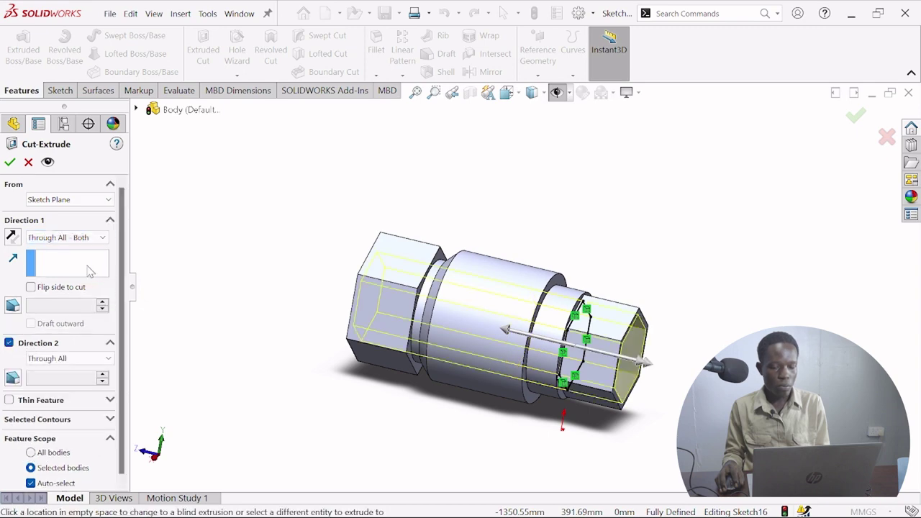
{"action": "left_click", "coordinate": [9, 162]}
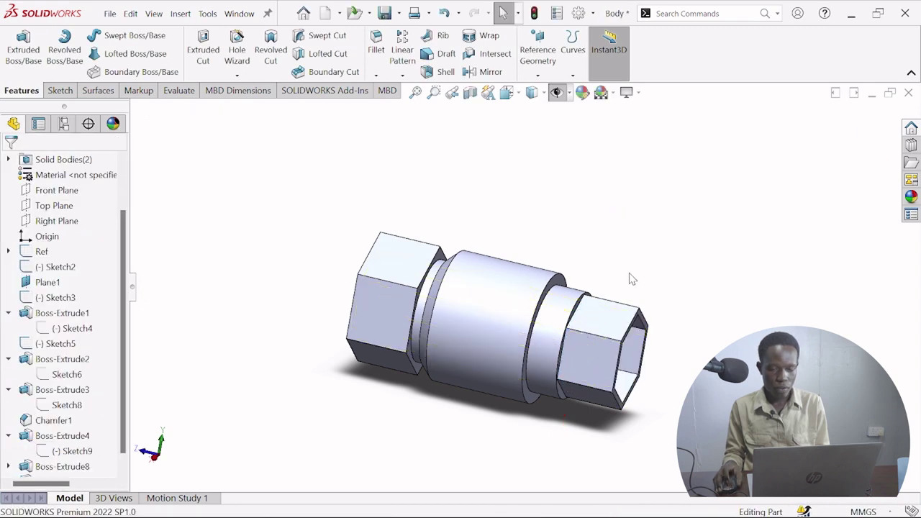
Chamfer the collar's circular end edge next to the hexagonal outlet by 10 mm at 45 degrees.
{"action": "mouse_move", "coordinate": [629, 280]}
{"action": "middle_mouse_down"}
{"action": "mouse_move", "coordinate": [564, 210]}
{"action": "mouse_move", "coordinate": [565, 237]}
{"action": "mouse_move", "coordinate": [594, 252]}
{"action": "mouse_move", "coordinate": [651, 253]}
{"action": "mouse_move", "coordinate": [623, 264]}
{"action": "middle_mouse_up"}
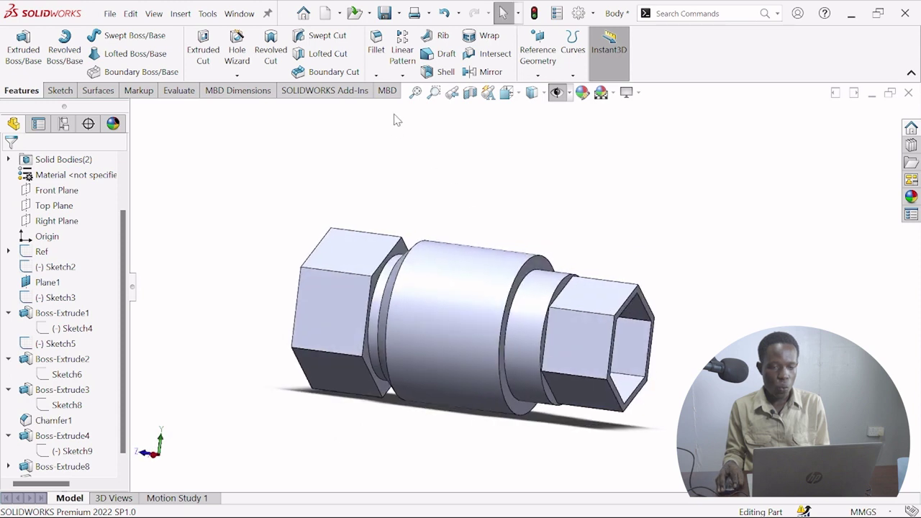
{"action": "left_click", "coordinate": [375, 77]}
{"action": "left_click", "coordinate": [395, 108]}
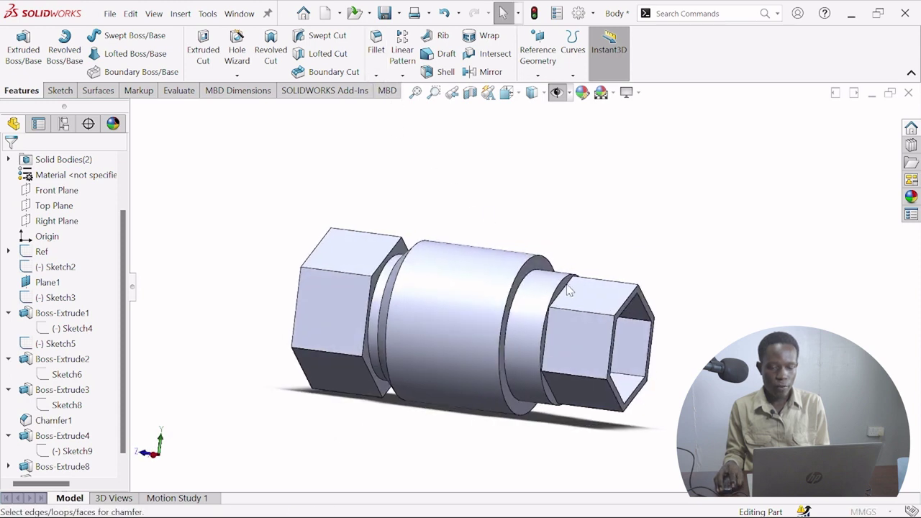
{"action": "left_click", "coordinate": [561, 289]}
{"action": "middle_click_drag", "start_coordinate": [568, 281], "coordinate": [597, 215]}
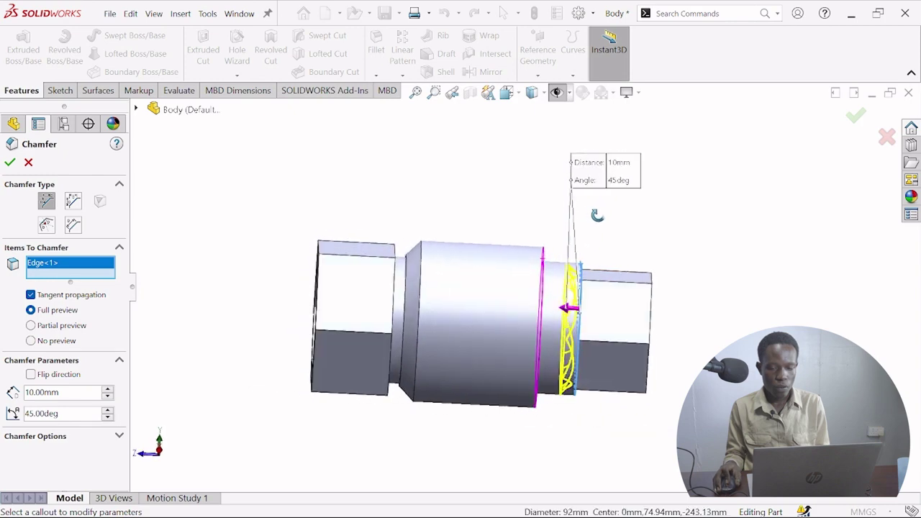
{"action": "left_click", "coordinate": [10, 163]}
Set the model to the right view, show the reference drawing and use wireframe display to examine the valve's section and stem.
{"action": "middle_click_drag", "start_coordinate": [631, 265], "coordinate": [648, 329]}
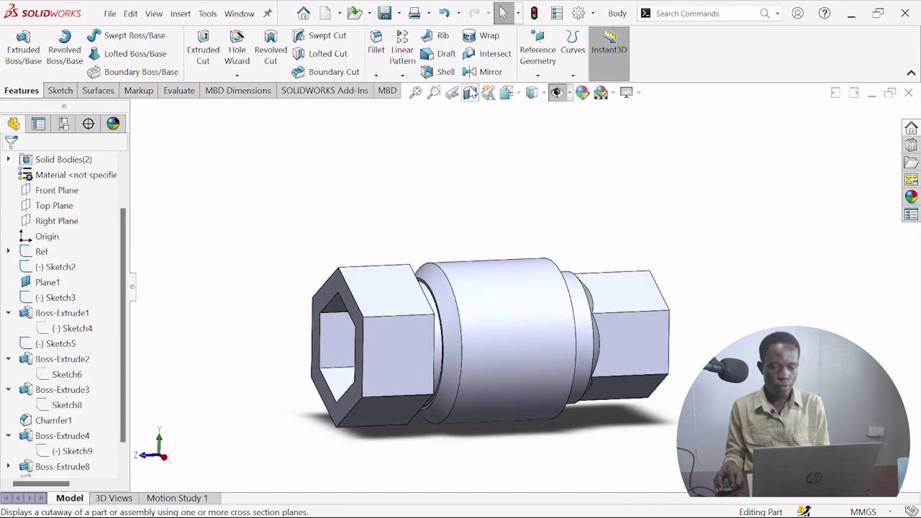
{"action": "left_click", "coordinate": [505, 92]}
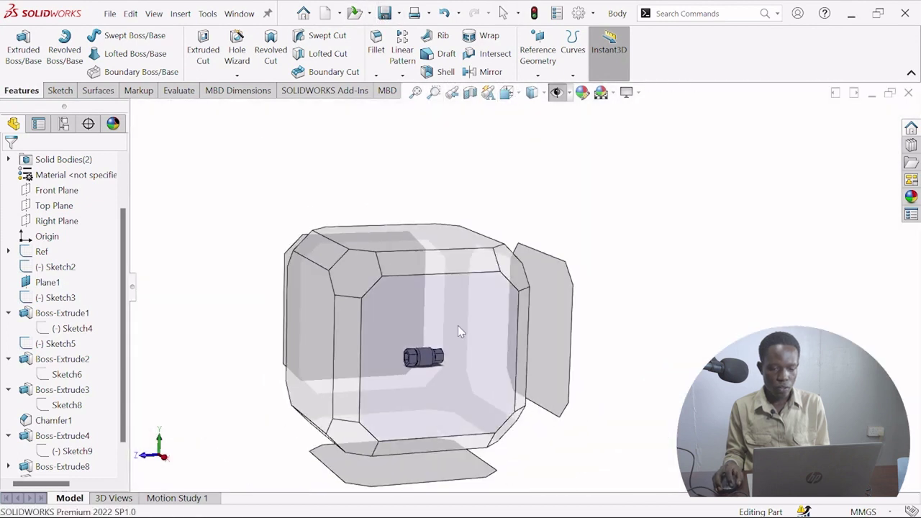
{"action": "left_click", "coordinate": [454, 314]}
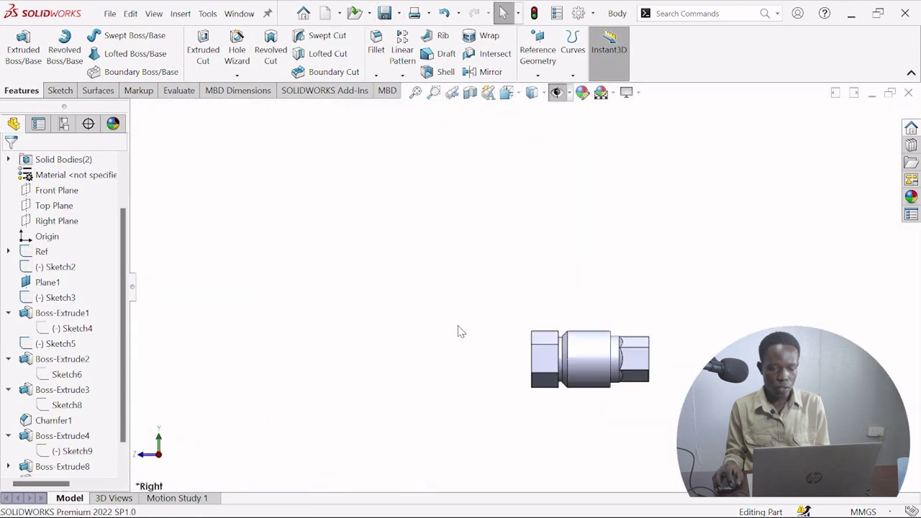
{"action": "left_click", "coordinate": [556, 93]}
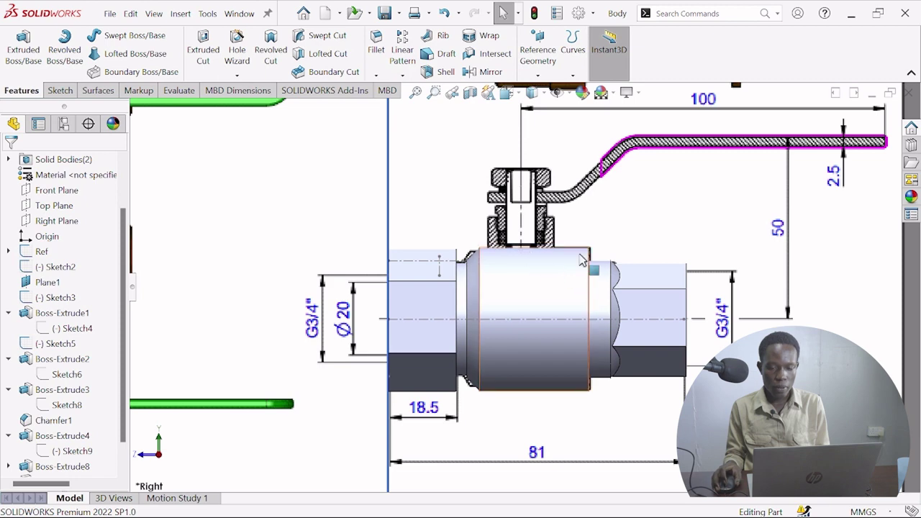
{"action": "scroll", "coordinate": [590, 244], "scroll_direction": "down", "scroll_amount": 2}
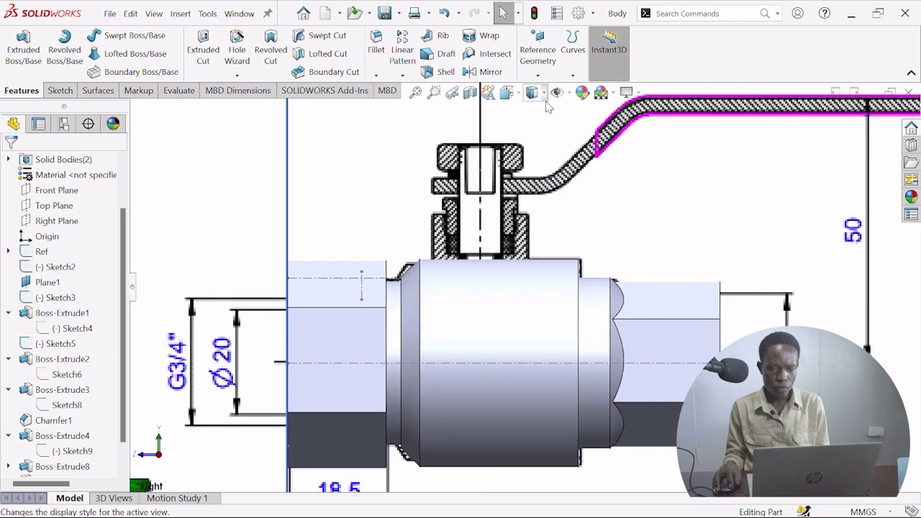
{"action": "scroll", "coordinate": [563, 229], "scroll_direction": "up", "scroll_amount": 2}
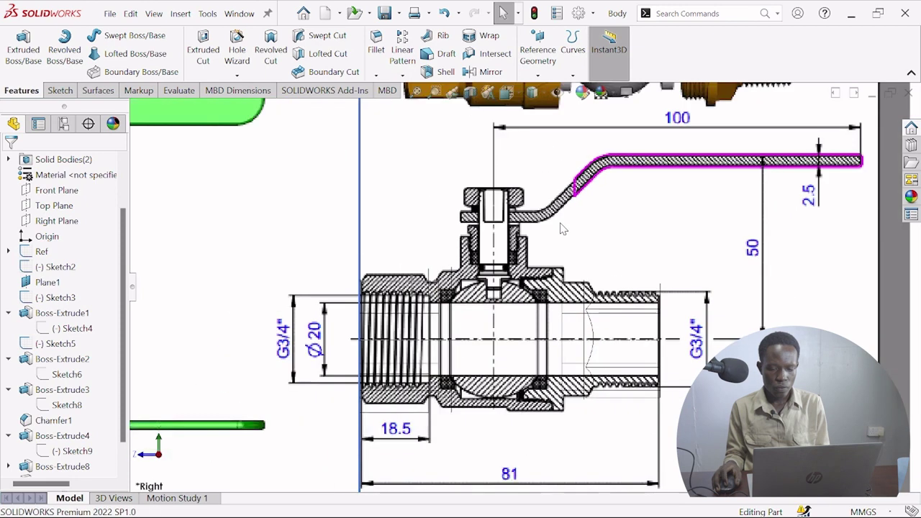
{"action": "scroll", "coordinate": [569, 255], "scroll_direction": "down", "scroll_amount": 1}
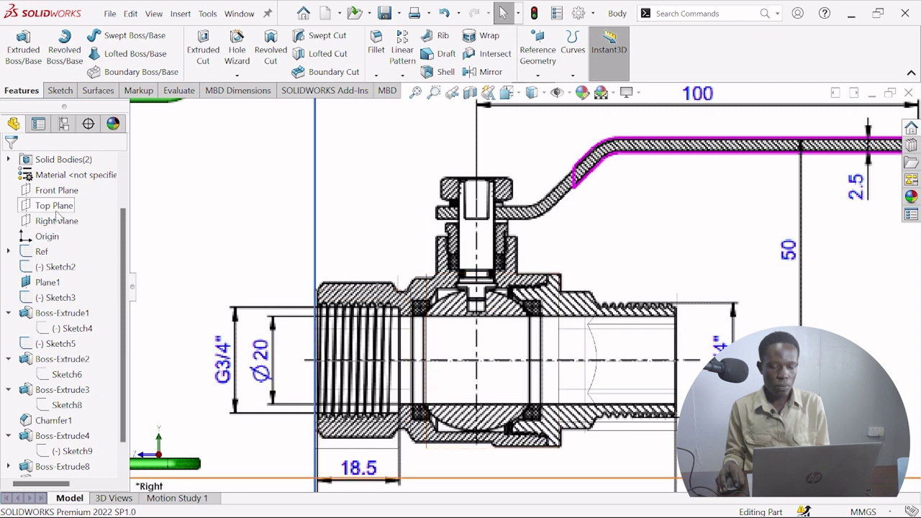
{"action": "scroll", "coordinate": [528, 285], "scroll_direction": "up", "scroll_amount": 4}
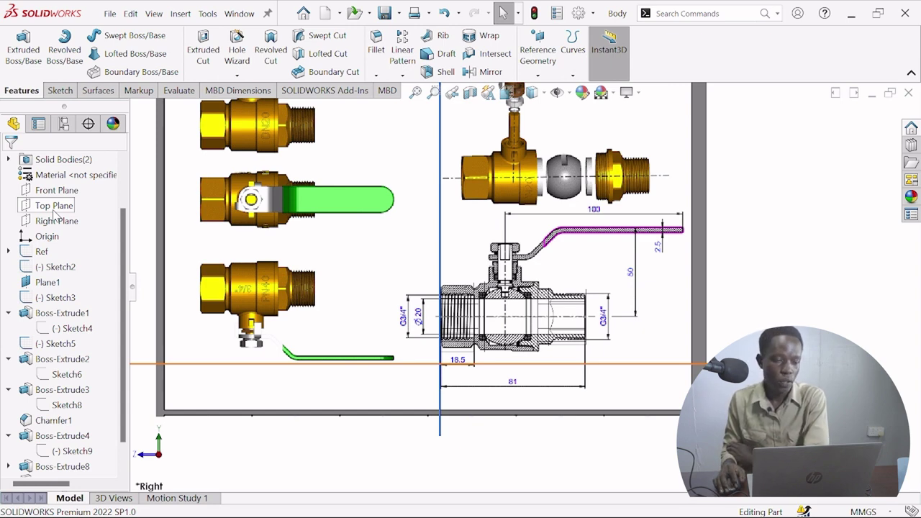
Sketch a horizontal construction line on the Right Plane along the upper edge of the main body under the stem, and exit the sketch.
{"action": "left_click", "coordinate": [69, 222]}
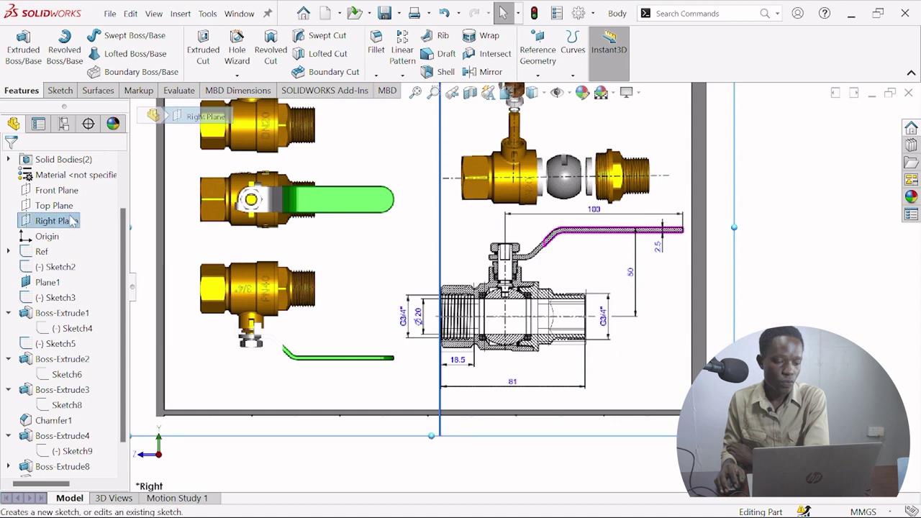
{"action": "scroll", "coordinate": [643, 388], "scroll_direction": "down", "scroll_amount": 5}
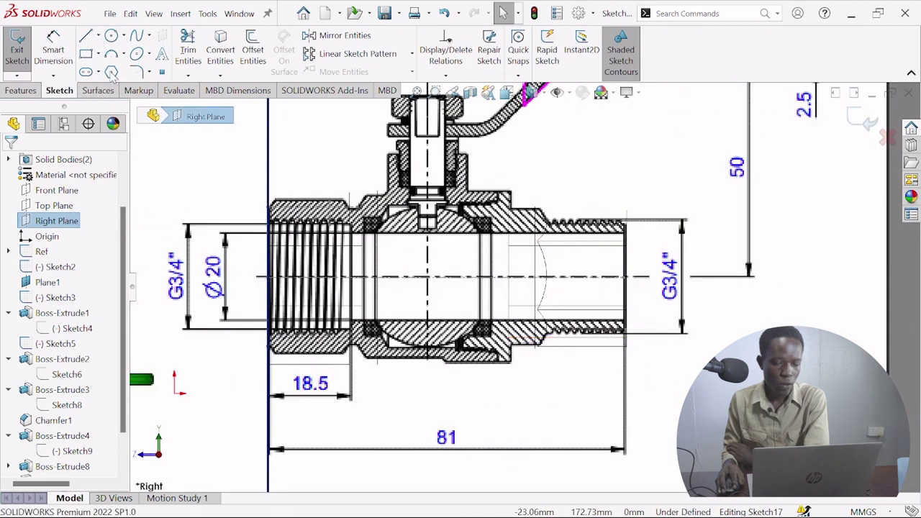
{"action": "left_click", "coordinate": [87, 36]}
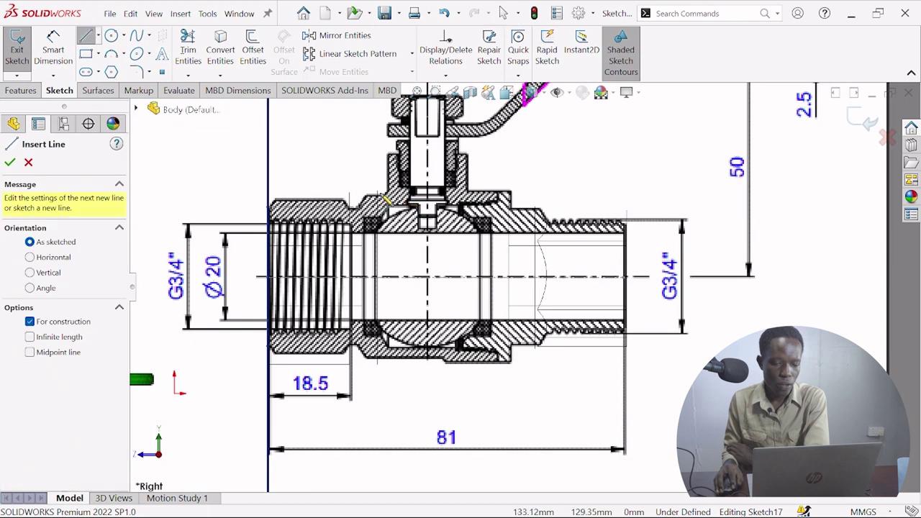
{"action": "left_click", "coordinate": [383, 194]}
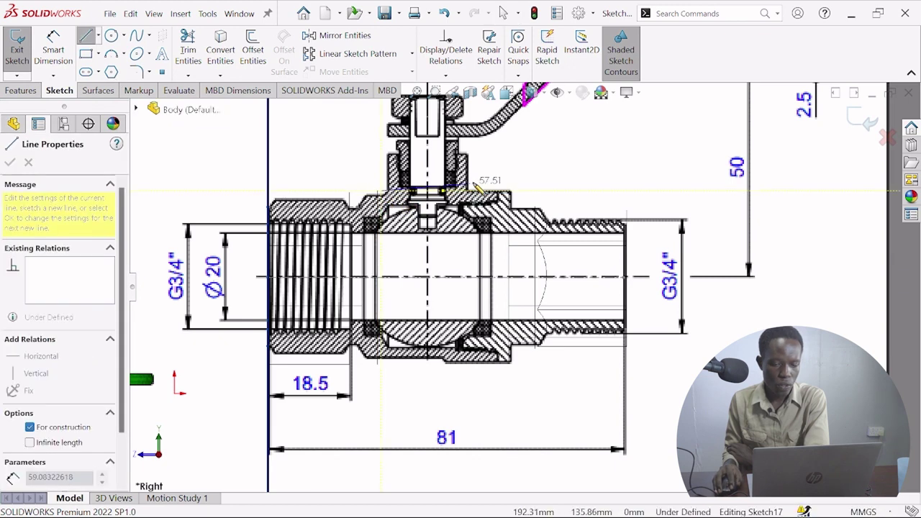
{"action": "left_click", "coordinate": [507, 194]}
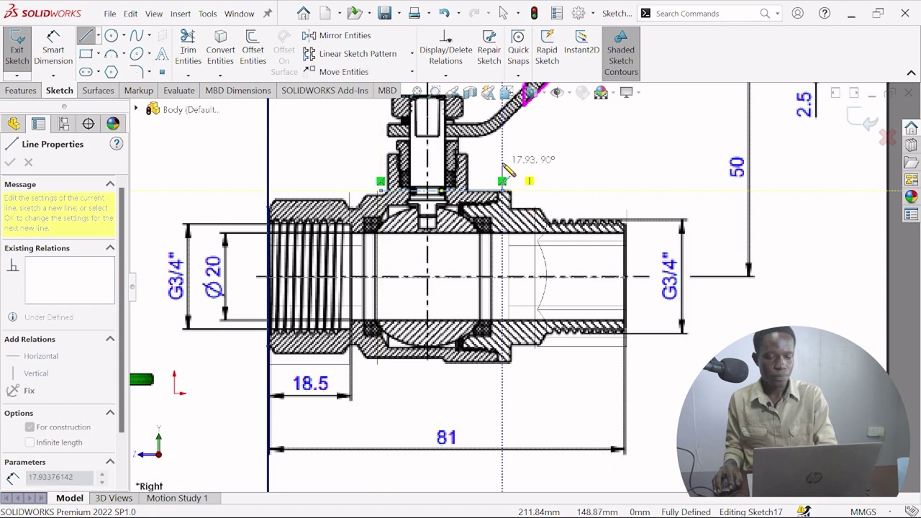
{"action": "key", "text": "Escape"}
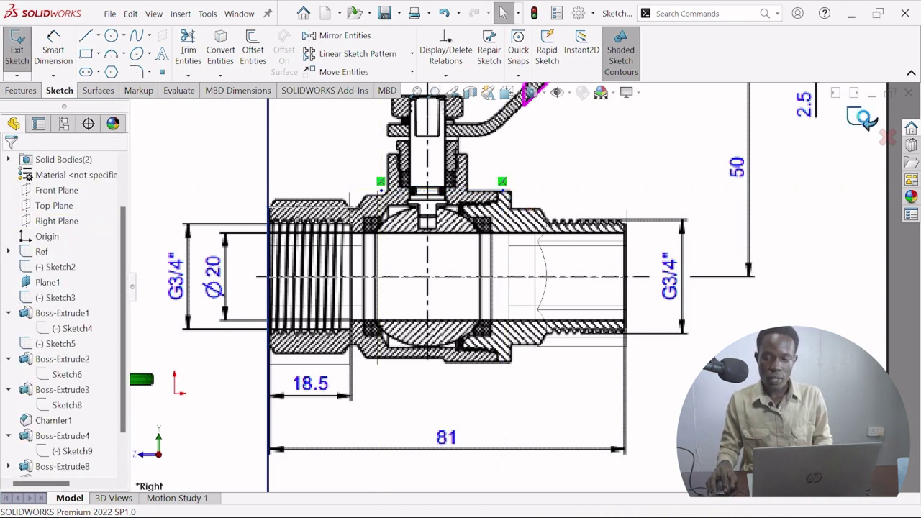
{"action": "left_click", "coordinate": [871, 122]}
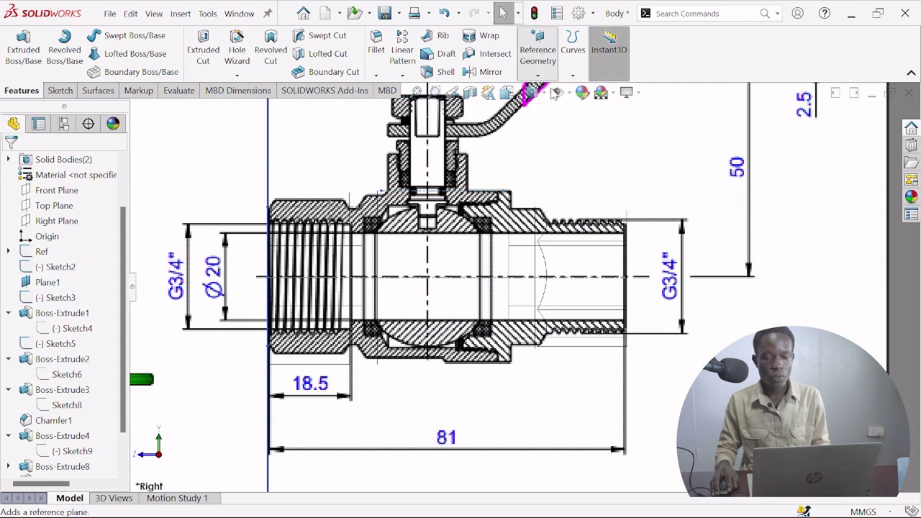
Create a reference plane parallel to the Top Plane through the endpoint of the horizontal construction line above the main body.
{"action": "left_click", "coordinate": [537, 51]}
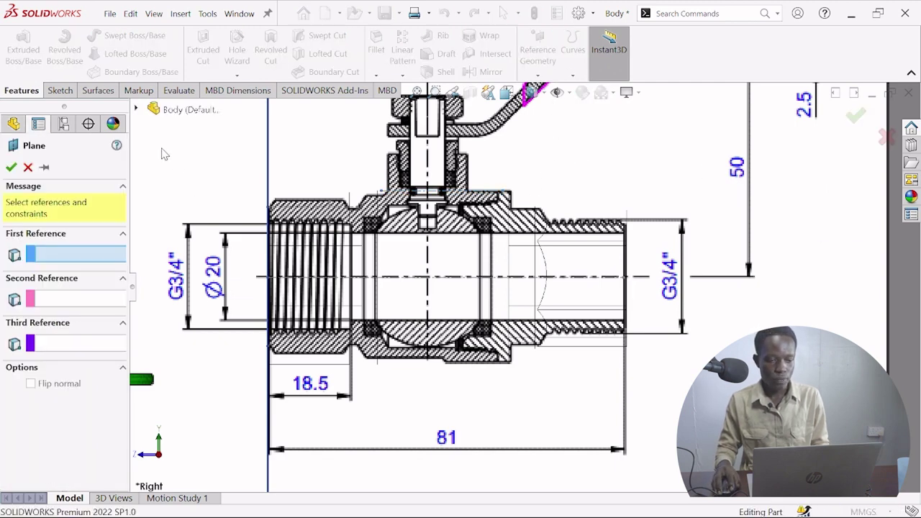
{"action": "left_click", "coordinate": [137, 109]}
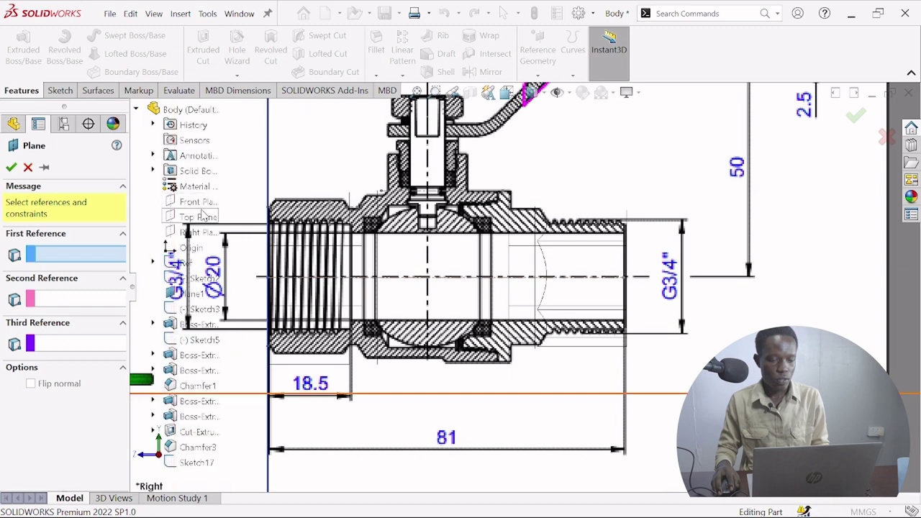
{"action": "left_click", "coordinate": [199, 217]}
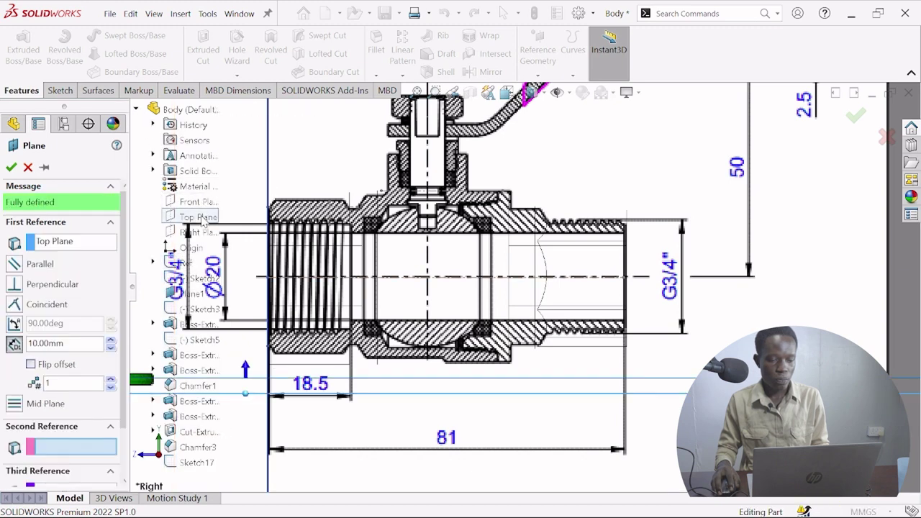
{"action": "left_click", "coordinate": [429, 190]}
{"action": "scroll", "coordinate": [476, 198], "scroll_direction": "up", "scroll_amount": 3}
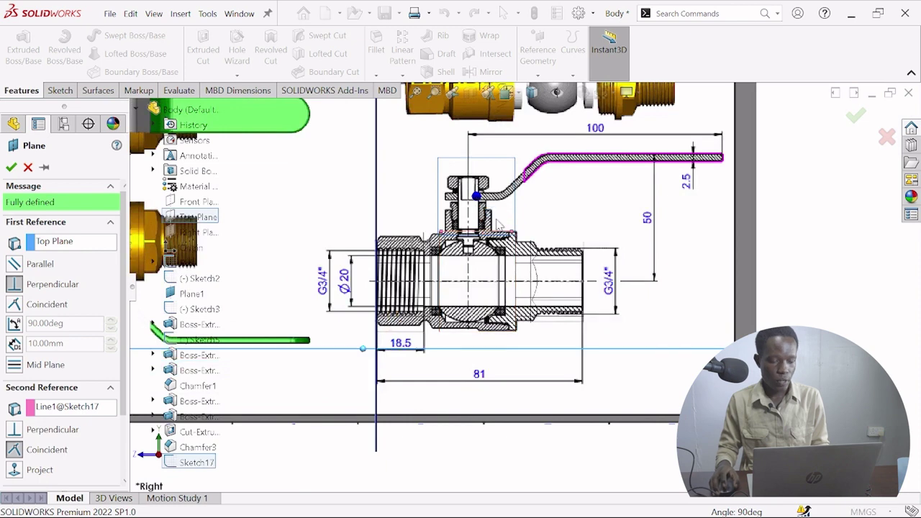
{"action": "scroll", "coordinate": [100, 340], "scroll_direction": "down", "scroll_amount": 2}
{"action": "left_click", "coordinate": [75, 344]}
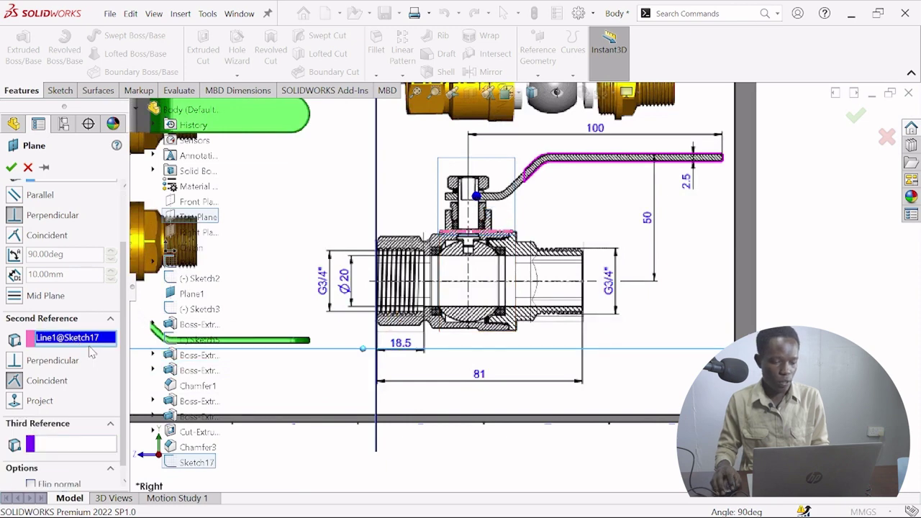
{"action": "key", "text": "Delete"}
{"action": "left_click", "coordinate": [524, 236]}
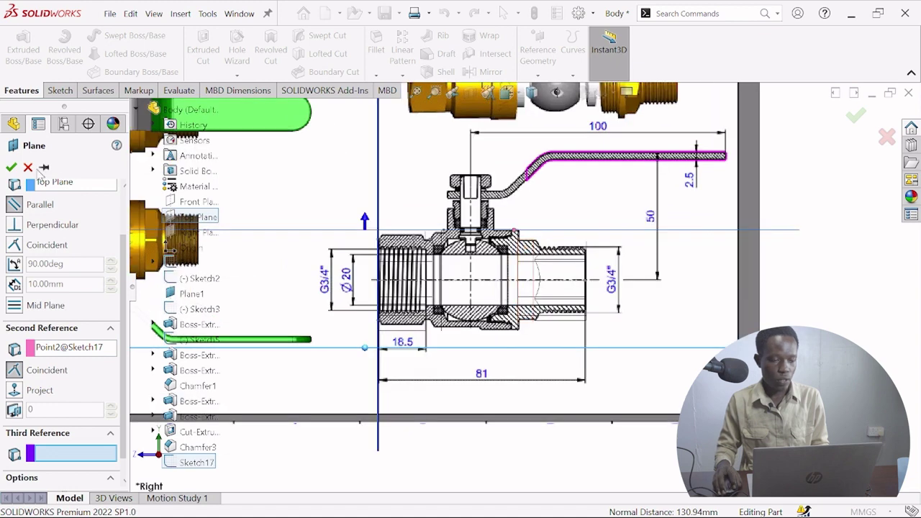
{"action": "left_click", "coordinate": [11, 167]}
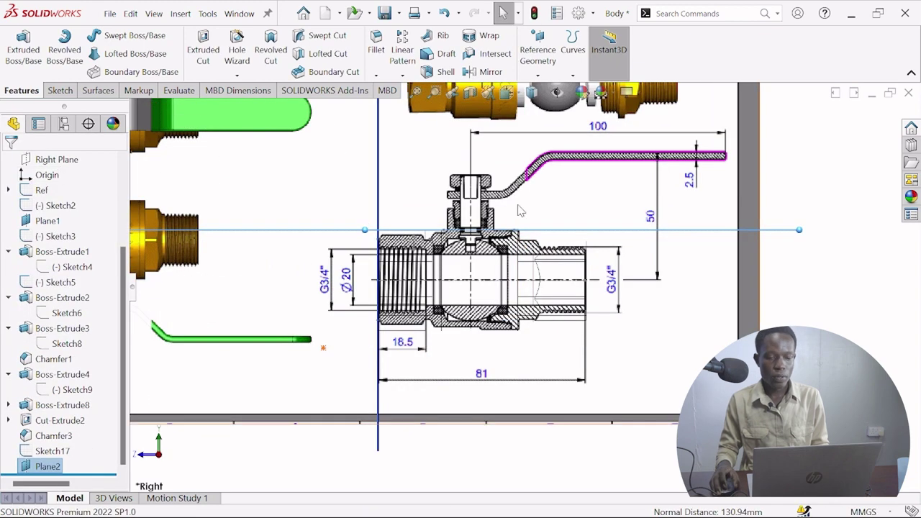
Examine the stem housing in the reference drawing's section view and exploded view.
{"action": "scroll", "coordinate": [525, 209], "scroll_direction": "down", "scroll_amount": 3}
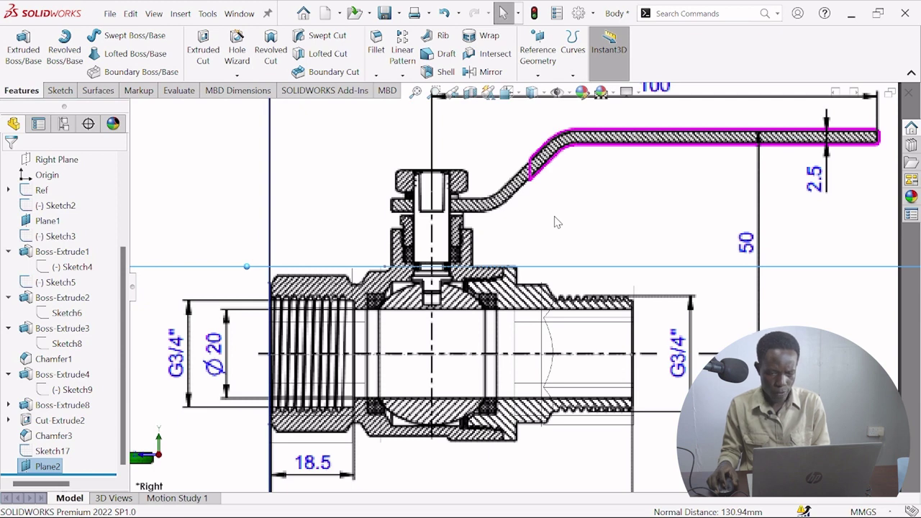
{"action": "scroll", "coordinate": [554, 223], "scroll_direction": "up", "scroll_amount": 5}
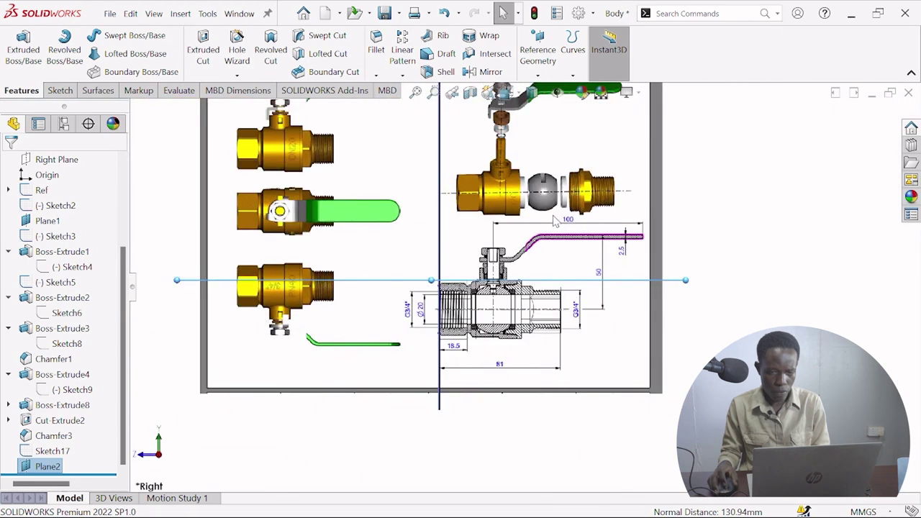
{"action": "scroll", "coordinate": [519, 162], "scroll_direction": "down", "scroll_amount": 4}
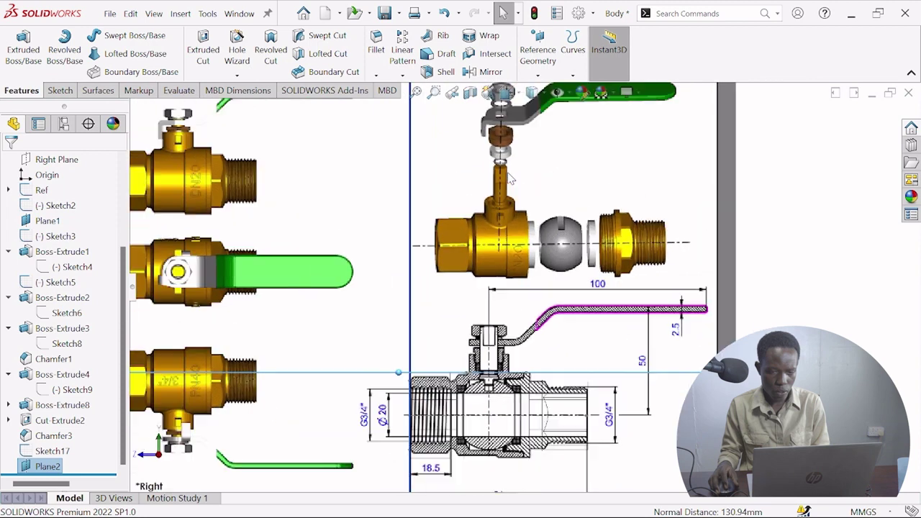
{"action": "scroll", "coordinate": [508, 178], "scroll_direction": "up", "scroll_amount": 3}
{"action": "scroll", "coordinate": [315, 204], "scroll_direction": "down", "scroll_amount": 2}
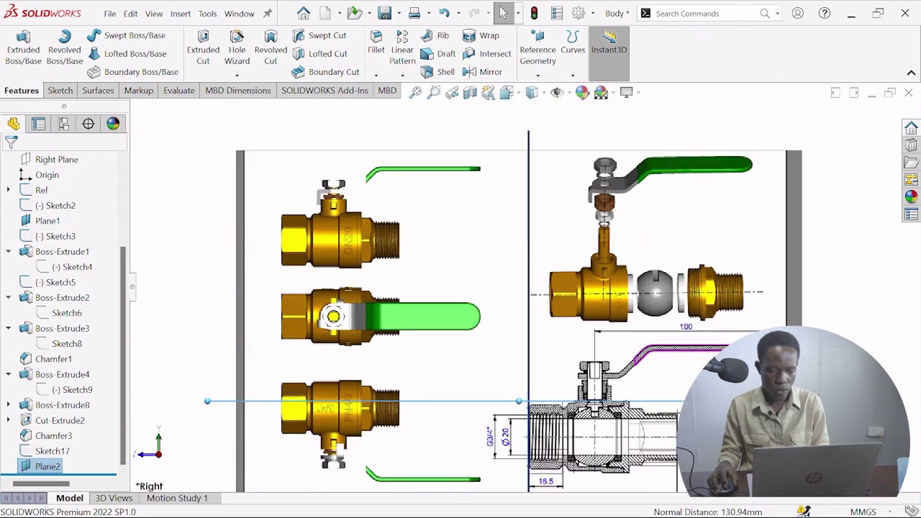
{"action": "scroll", "coordinate": [610, 382], "scroll_direction": "down", "scroll_amount": 3}
{"action": "scroll", "coordinate": [549, 381], "scroll_direction": "up", "scroll_amount": 2}
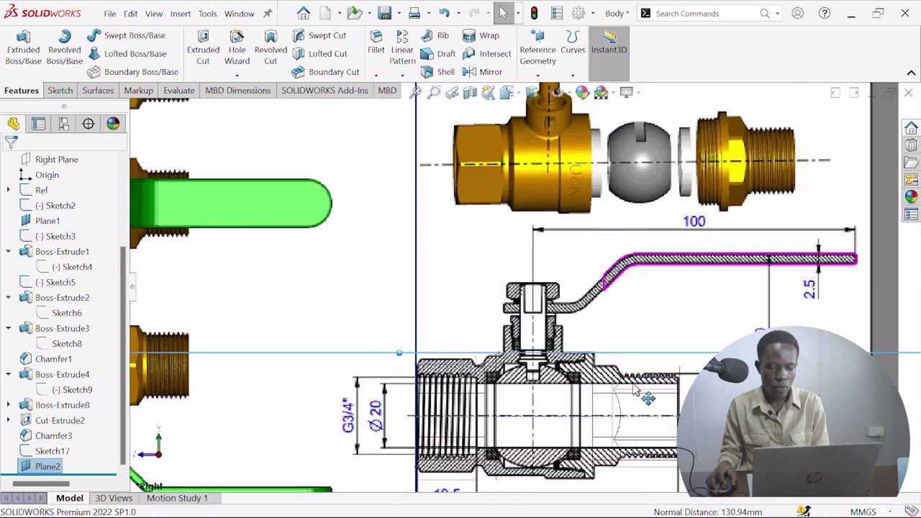
{"action": "scroll", "coordinate": [611, 384], "scroll_direction": "down", "scroll_amount": 5}
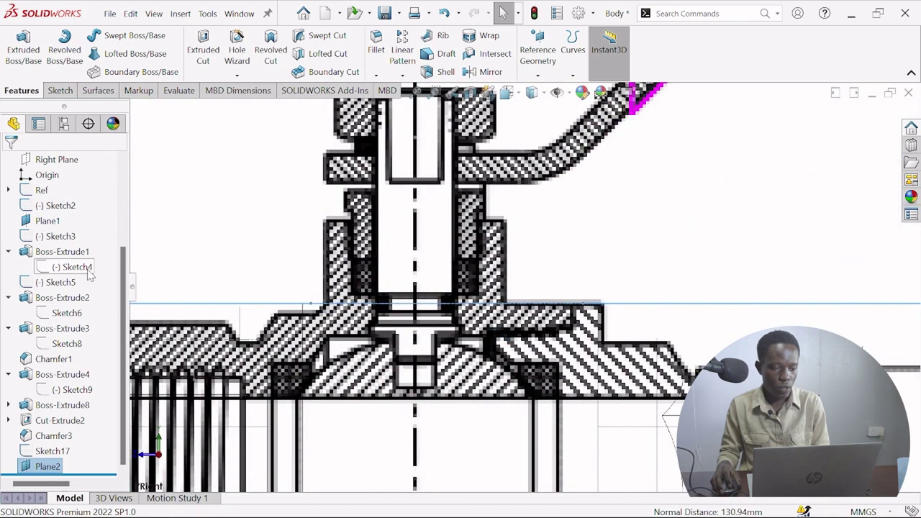
{"action": "scroll", "coordinate": [65, 288], "scroll_direction": "up", "scroll_amount": 3}
Sketch a vertical construction line on the Right Plane along the stem axis, starting from the body's upper reference line, and exit the sketch.
{"action": "left_click", "coordinate": [57, 282]}
{"action": "left_click", "coordinate": [72, 273]}
{"action": "left_click", "coordinate": [87, 37]}
{"action": "scroll", "coordinate": [647, 374], "scroll_direction": "down", "scroll_amount": 5}
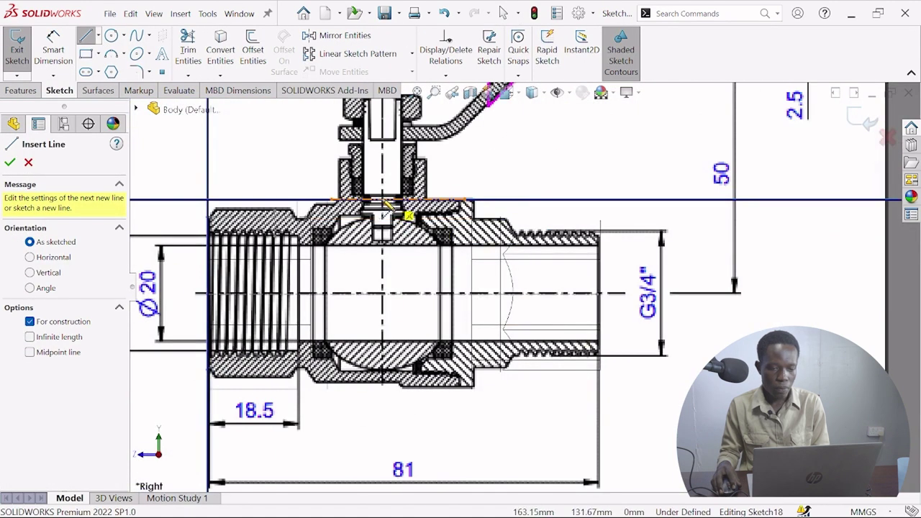
{"action": "left_click", "coordinate": [382, 203]}
{"action": "left_click", "coordinate": [382, 161]}
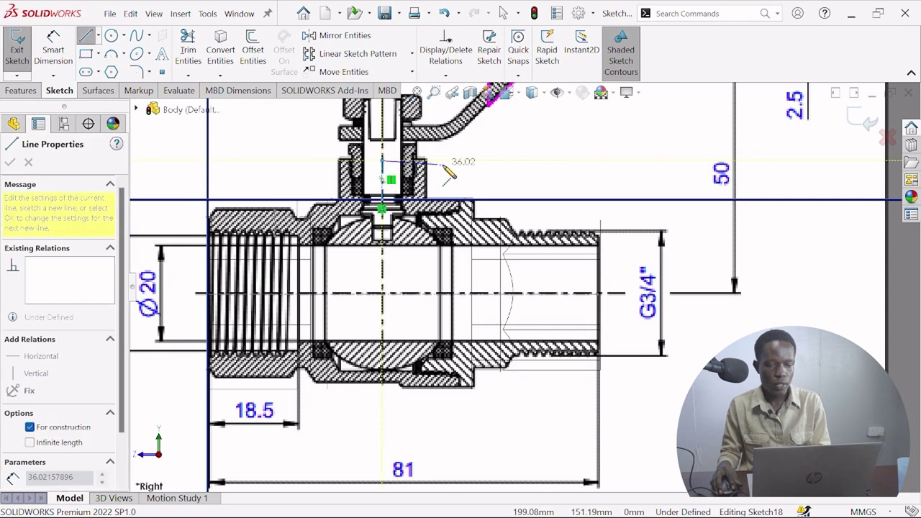
{"action": "key", "text": "Escape"}
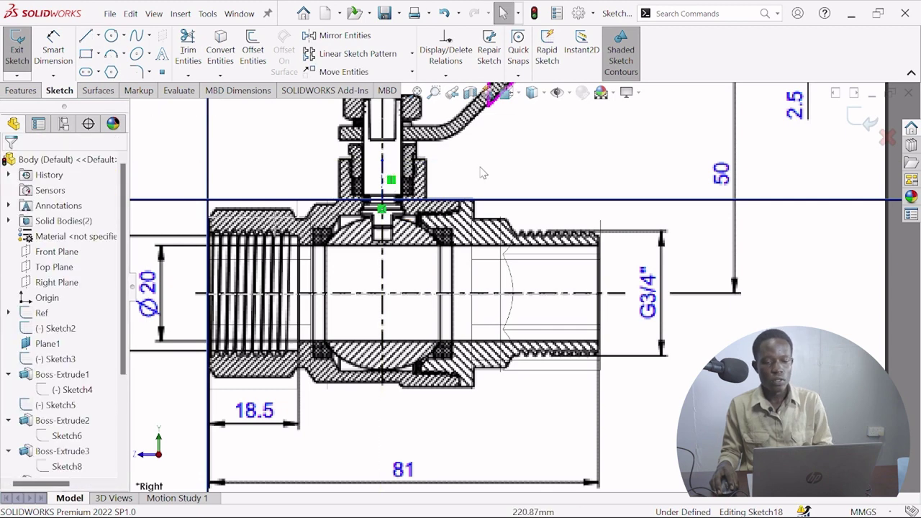
{"action": "left_click", "coordinate": [860, 117]}
Start a sketch on the new plane above the body and draw a circle centred on the lower end of the vertical construction line.
{"action": "scroll", "coordinate": [523, 285], "scroll_direction": "up", "scroll_amount": 5}
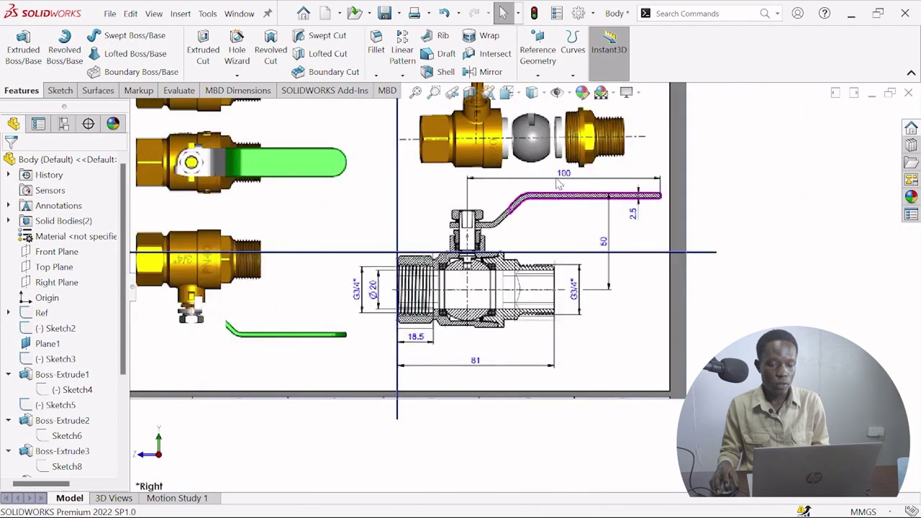
{"action": "left_click", "coordinate": [655, 251]}
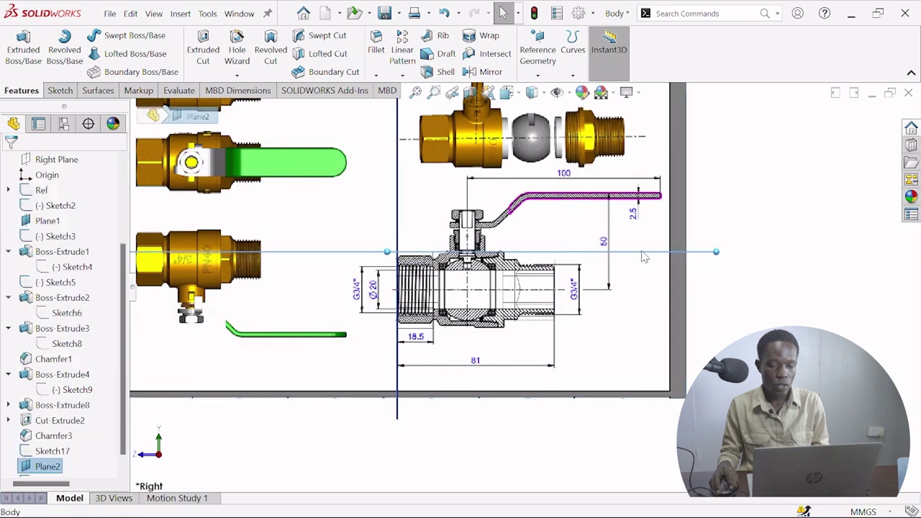
{"action": "left_click", "coordinate": [697, 226]}
{"action": "scroll", "coordinate": [554, 254], "scroll_direction": "down", "scroll_amount": 8}
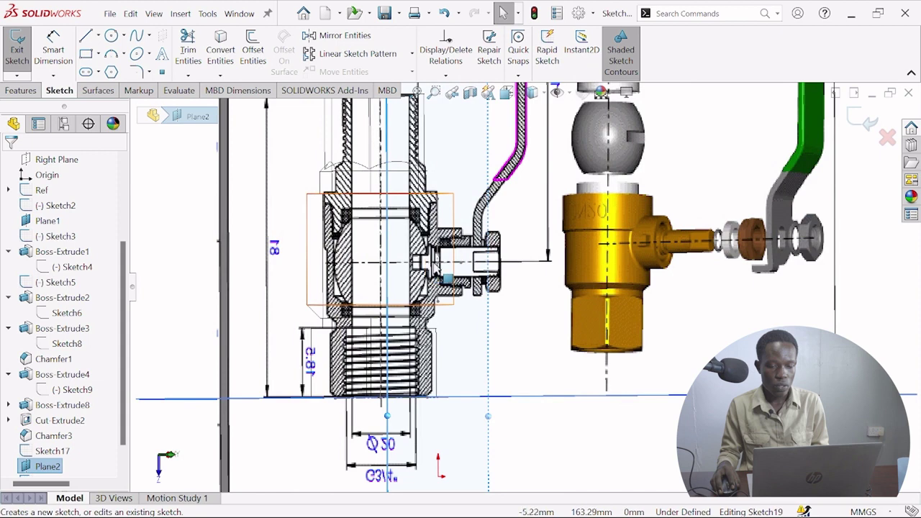
{"action": "left_click", "coordinate": [113, 35]}
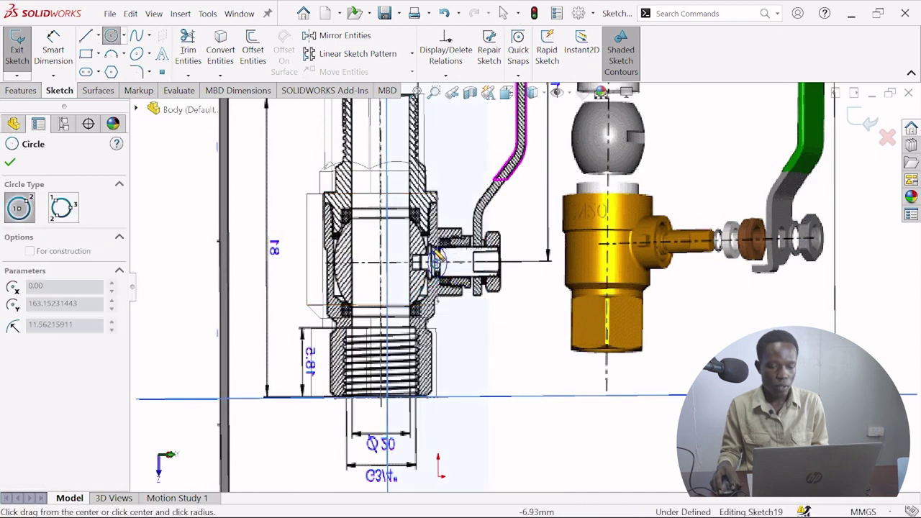
{"action": "left_click", "coordinate": [414, 277]}
{"action": "left_click", "coordinate": [9, 162]}
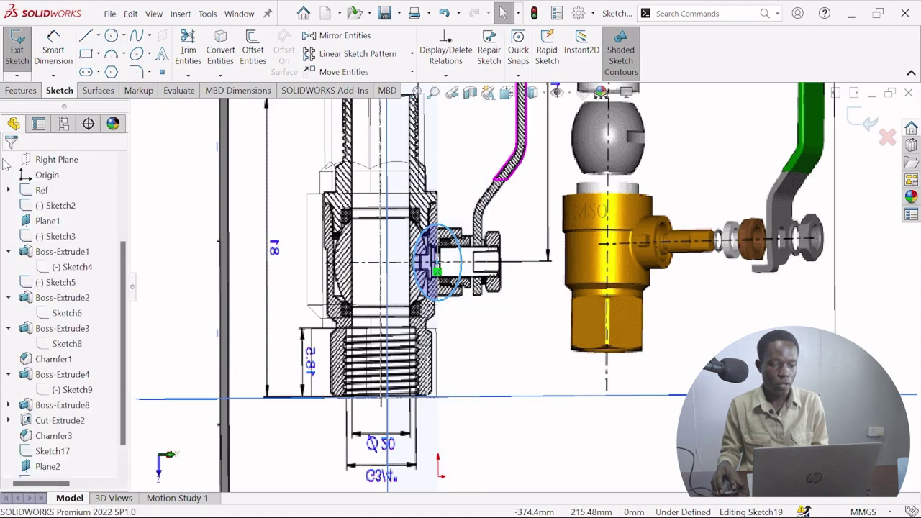
Set the model to the top view, enlarge the stem housing circle slightly, and exit the sketch.
{"action": "left_click", "coordinate": [506, 92]}
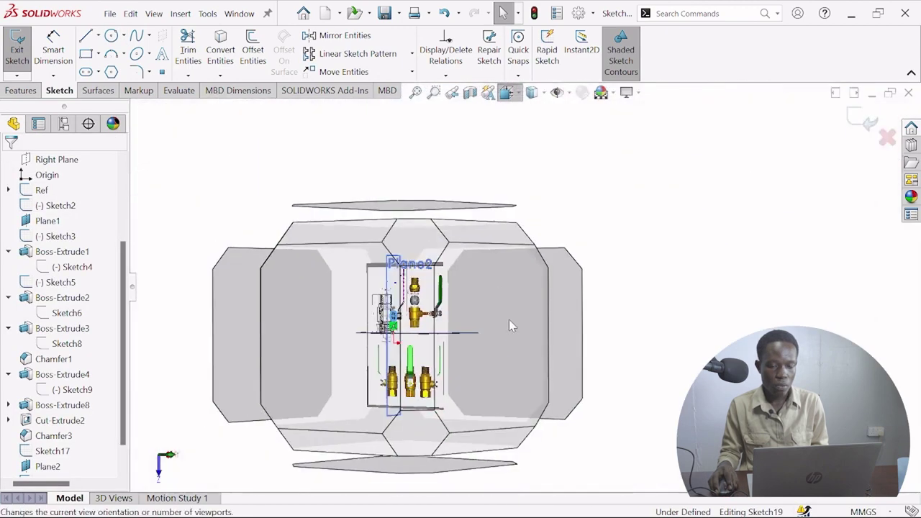
{"action": "left_click", "coordinate": [509, 328]}
{"action": "scroll", "coordinate": [528, 286], "scroll_direction": "down", "scroll_amount": 5}
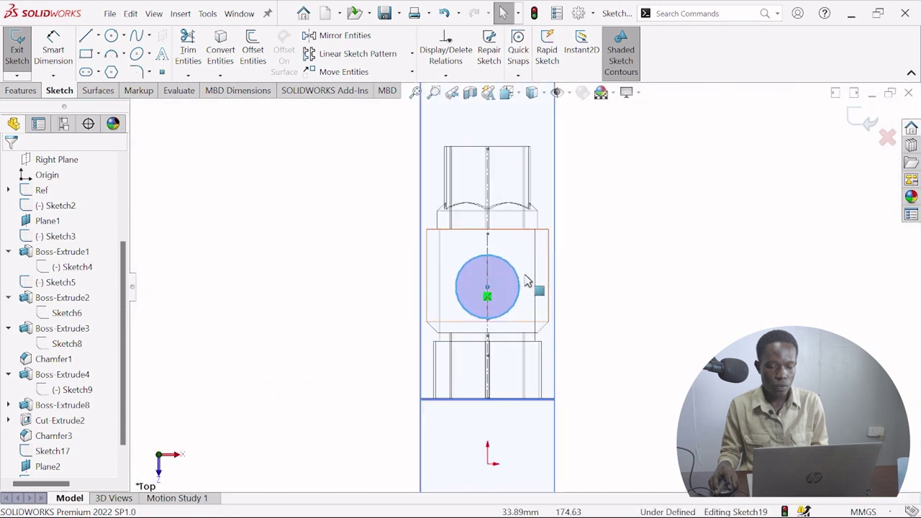
{"action": "left_click_drag", "start_coordinate": [522, 291], "coordinate": [530, 296]}
{"action": "left_click", "coordinate": [852, 125]}
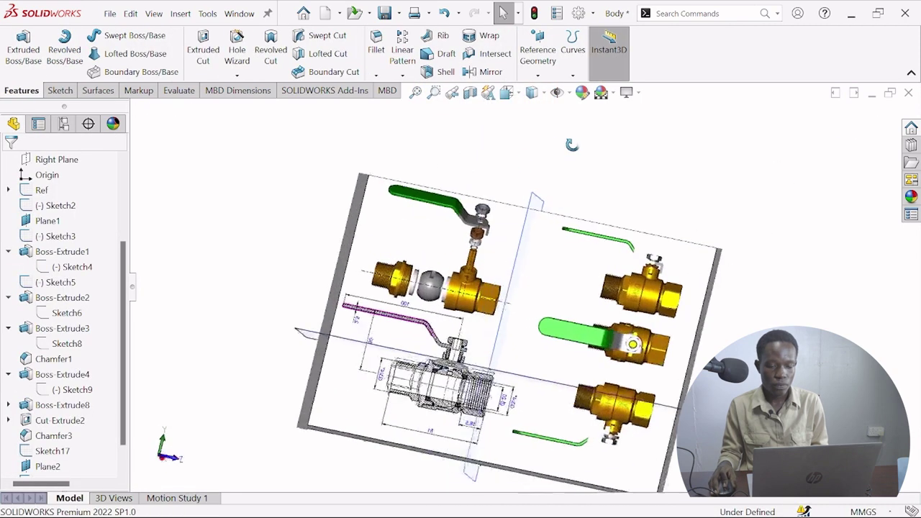
Set the model to the left view and reopen the sketch of the stem's vertical construction line for editing.
{"action": "left_click", "coordinate": [507, 92]}
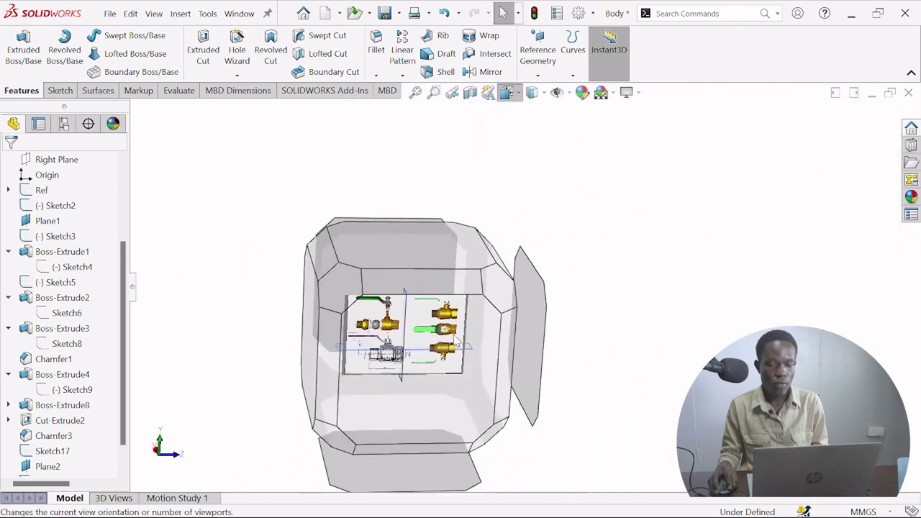
{"action": "left_click", "coordinate": [475, 349]}
{"action": "scroll", "coordinate": [515, 367], "scroll_direction": "down", "scroll_amount": 5}
{"action": "scroll", "coordinate": [82, 428], "scroll_direction": "down", "scroll_amount": 1}
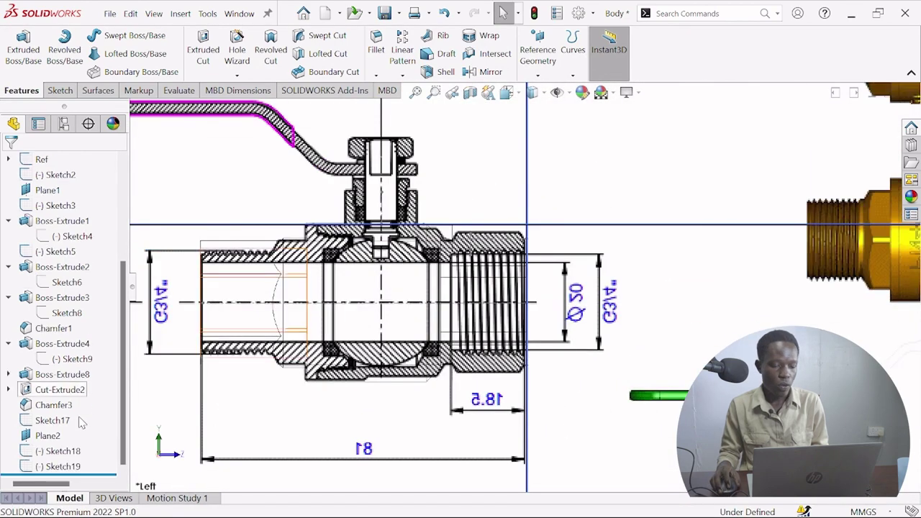
{"action": "left_click", "coordinate": [68, 468]}
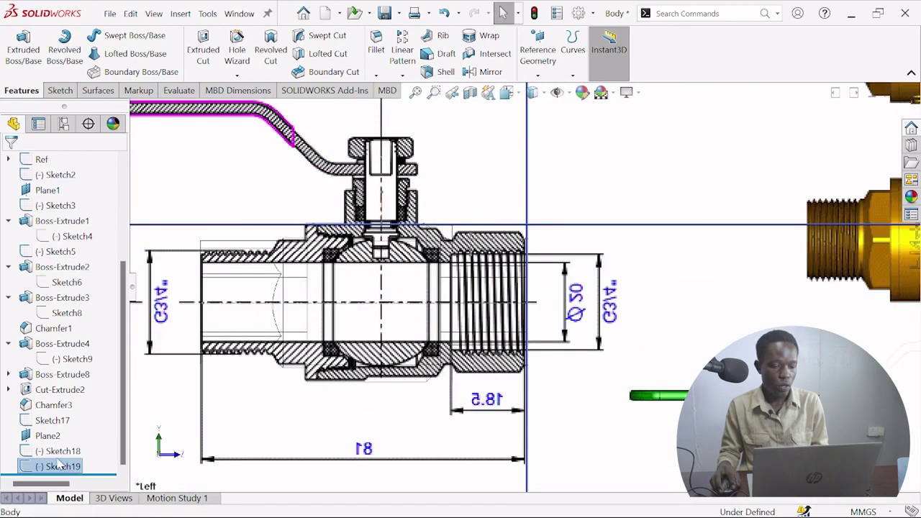
{"action": "left_click", "coordinate": [56, 455]}
{"action": "left_click", "coordinate": [65, 423]}
Sketch a horizontal construction line about 52 mm long across the outer width of the stem housing in the section drawing.
{"action": "scroll", "coordinate": [682, 332], "scroll_direction": "down", "scroll_amount": 3}
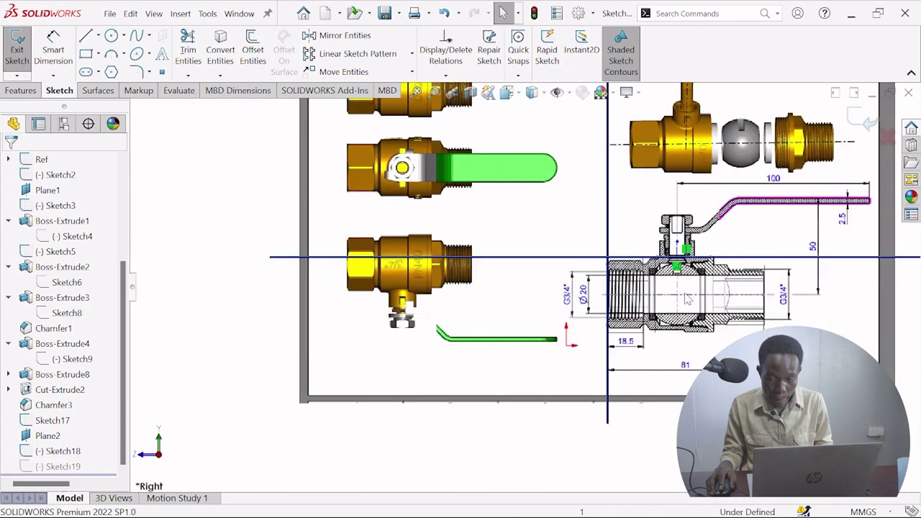
{"action": "scroll", "coordinate": [604, 226], "scroll_direction": "up", "scroll_amount": 8}
{"action": "scroll", "coordinate": [604, 243], "scroll_direction": "down", "scroll_amount": 3}
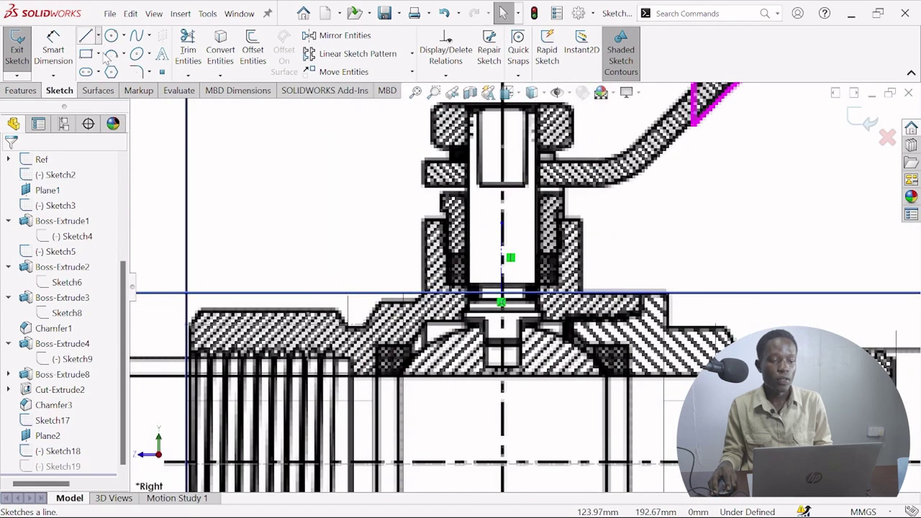
{"action": "left_click", "coordinate": [86, 35]}
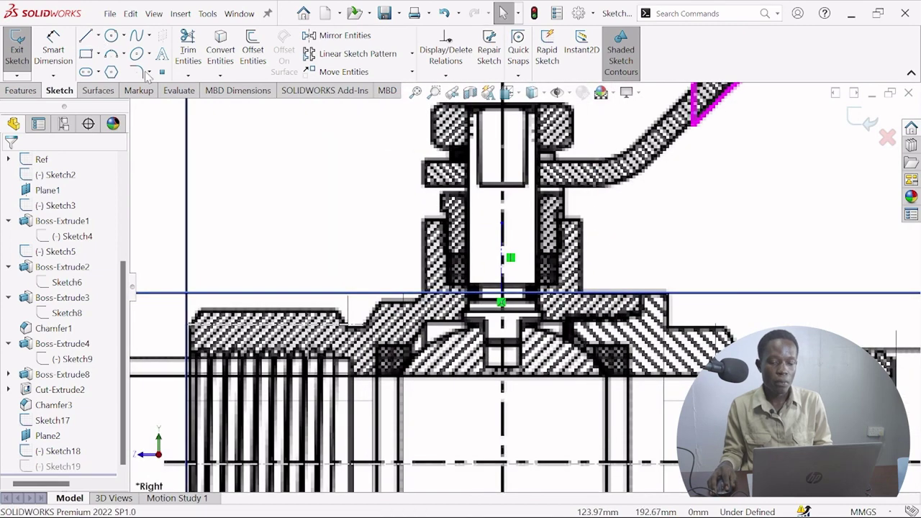
{"action": "left_click", "coordinate": [426, 286]}
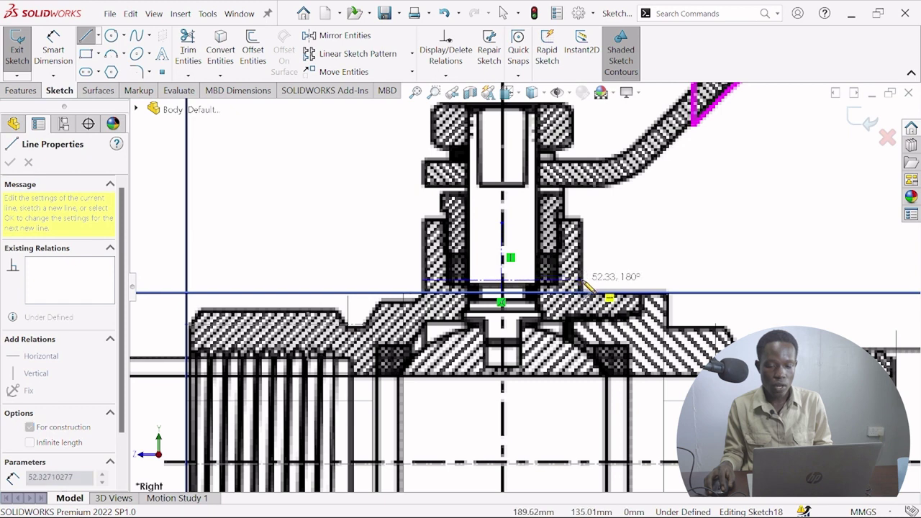
{"action": "left_click", "coordinate": [584, 283]}
{"action": "key", "text": "Escape"}
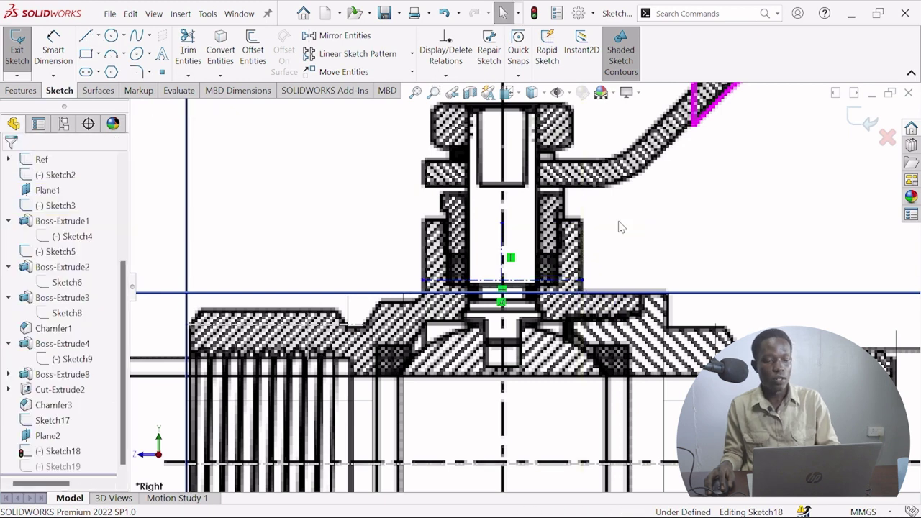
Dimension the horizontal construction line across the stem housing and set its length to 52.4 mm.
{"action": "left_click", "coordinate": [61, 51]}
{"action": "left_click", "coordinate": [529, 280]}
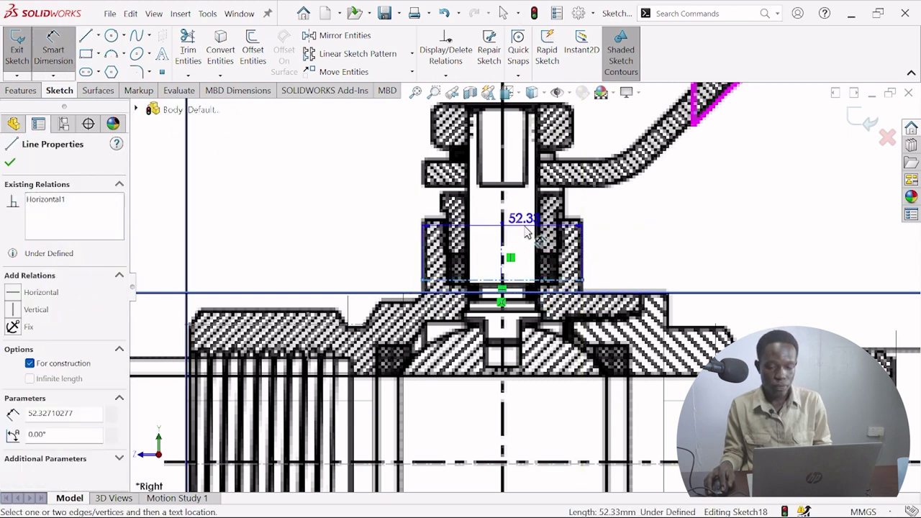
{"action": "left_click", "coordinate": [524, 230]}
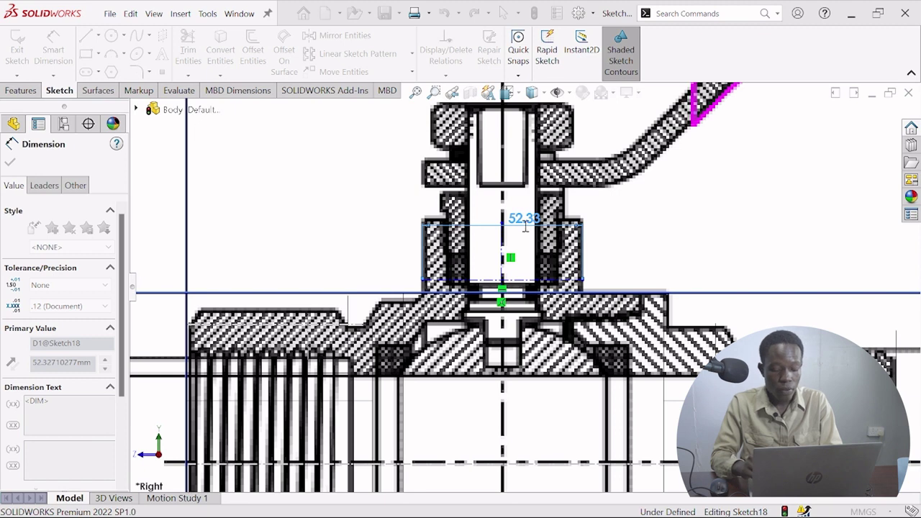
{"action": "type", "text": "52.4"}
{"action": "key", "text": "Return"}
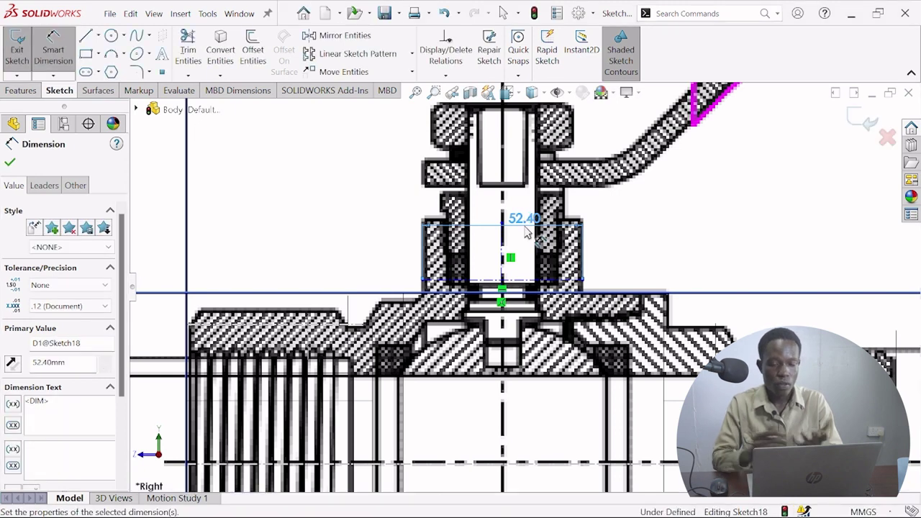
Reopen the stem's reference sketch and draw a vertical construction line about 23.8 mm long beside the housing, from the plane to its upper edge level.
{"action": "left_click", "coordinate": [866, 122]}
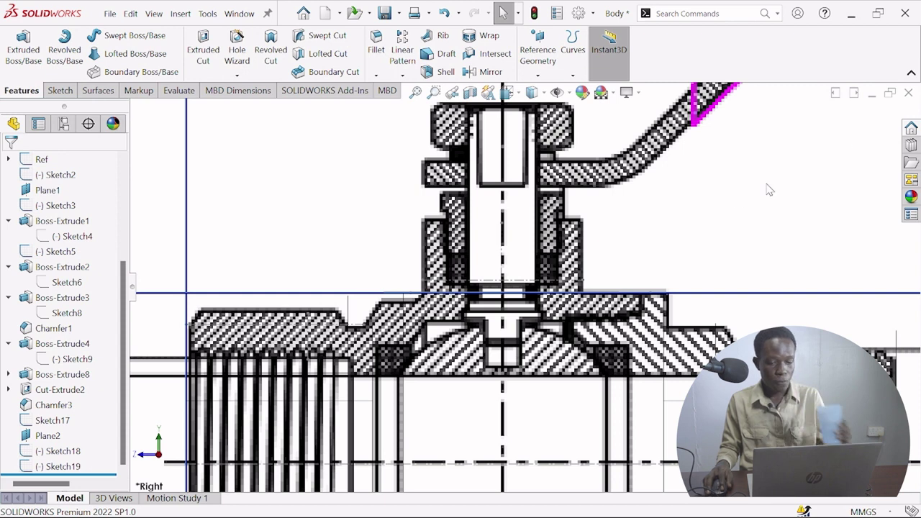
{"action": "left_click", "coordinate": [60, 91]}
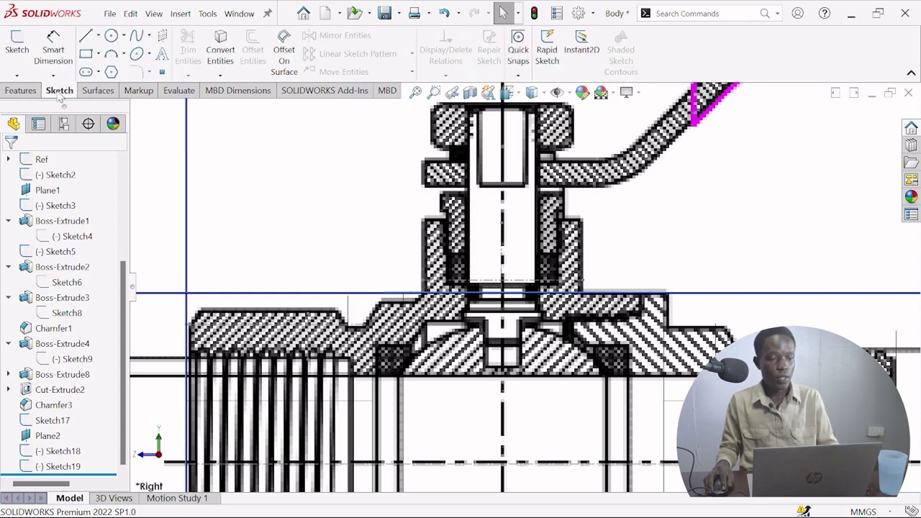
{"action": "left_click", "coordinate": [65, 451]}
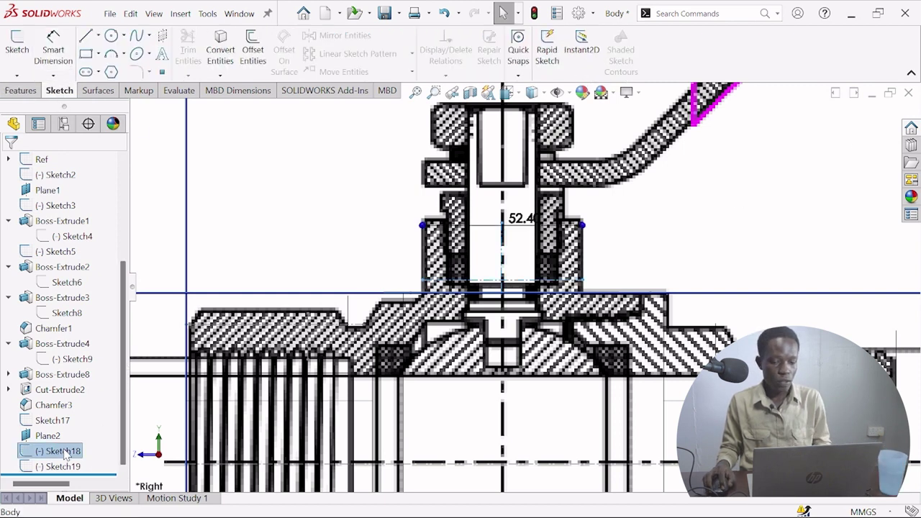
{"action": "left_click", "coordinate": [81, 421]}
{"action": "left_click", "coordinate": [85, 36]}
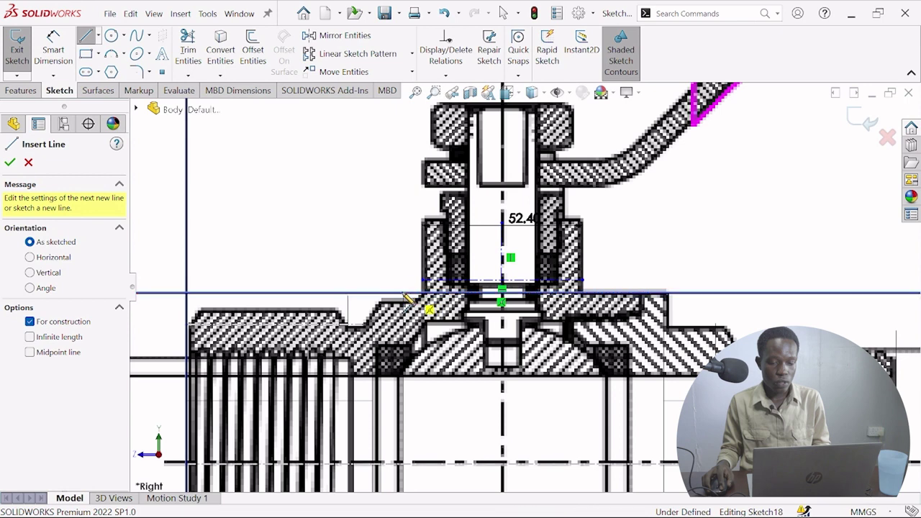
{"action": "left_click", "coordinate": [402, 292]}
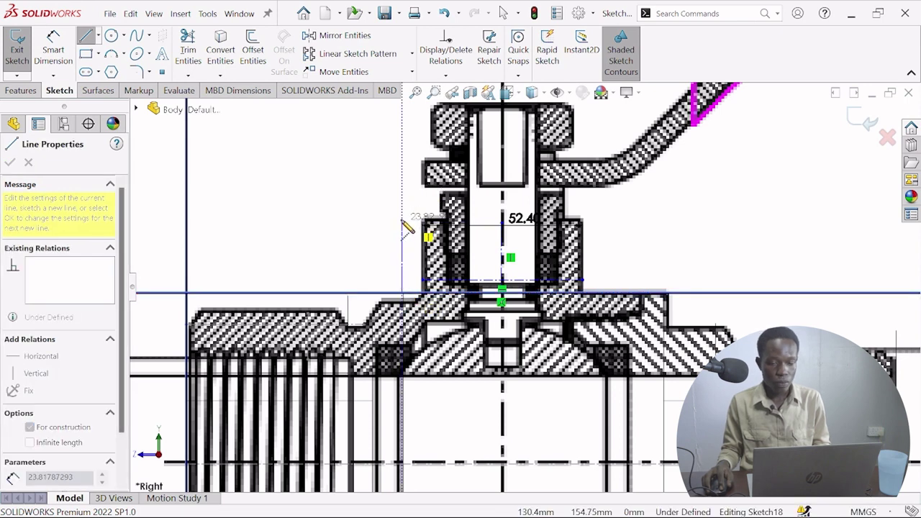
{"action": "left_click", "coordinate": [402, 219]}
{"action": "key", "text": "Escape"}
{"action": "key", "text": "Escape"}
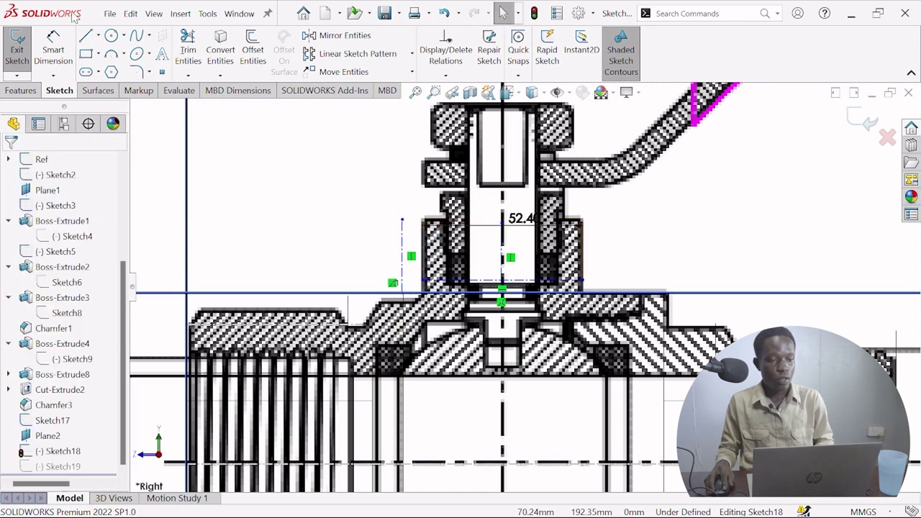
Dimension the vertical construction line beside the stem housing, set its length to 23.8 mm, and exit the sketch.
{"action": "left_click", "coordinate": [53, 49]}
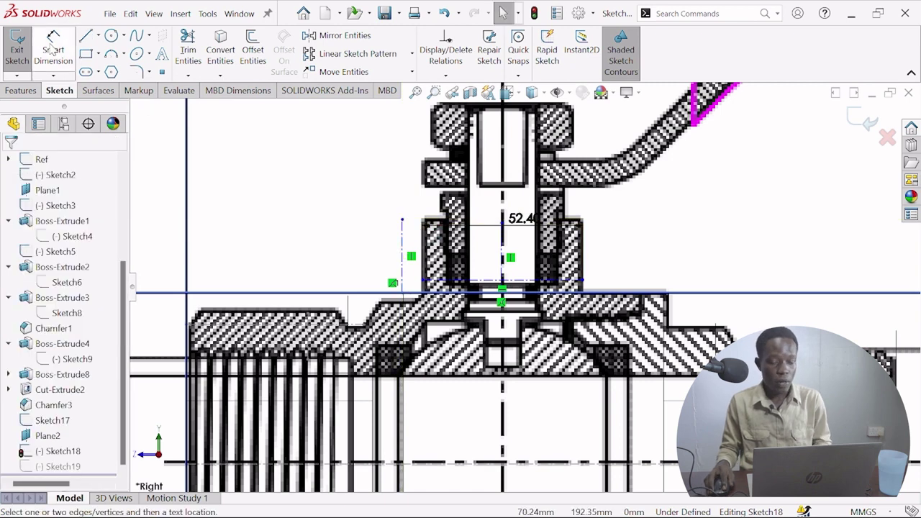
{"action": "left_click", "coordinate": [409, 255]}
{"action": "left_click", "coordinate": [359, 252]}
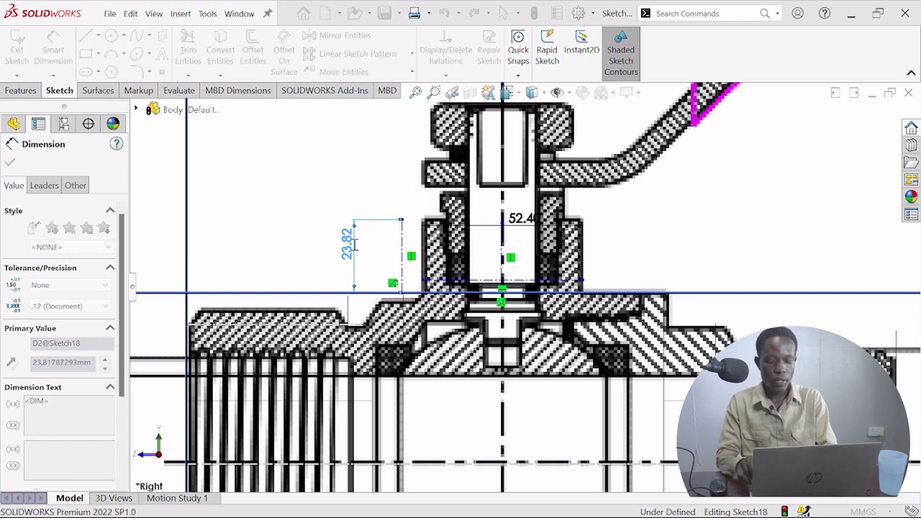
{"action": "key", "text": "Return"}
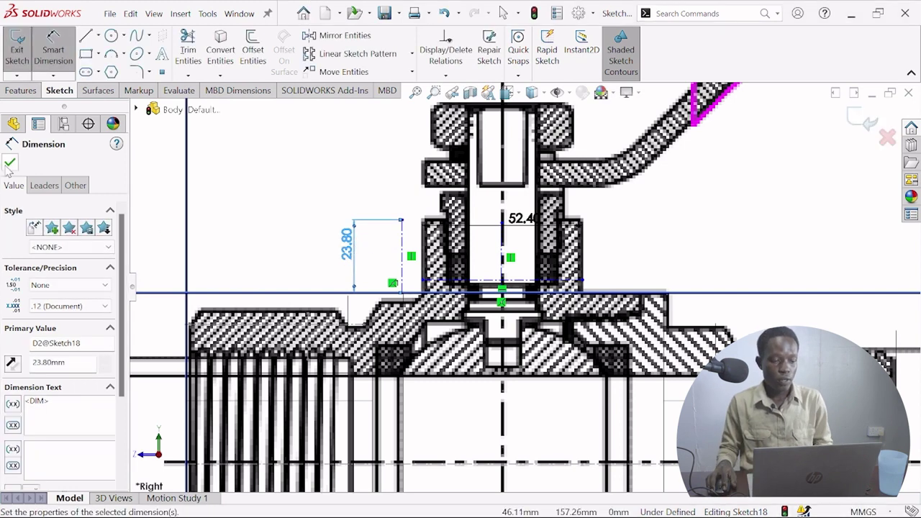
{"action": "left_click", "coordinate": [10, 164]}
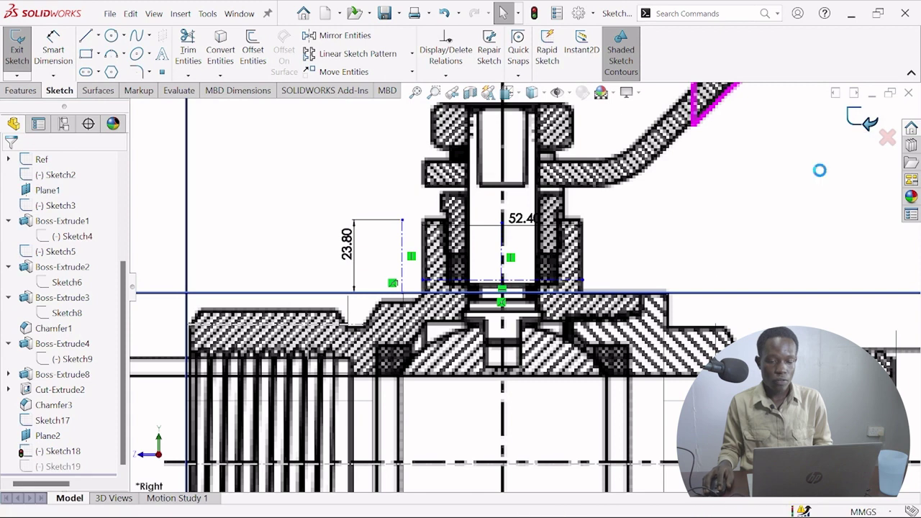
{"action": "key", "text": "ctrl+b"}
Reopen the stem housing circle sketch on the plane above the body and set the circle's diameter to 52.4 mm.
{"action": "left_click", "coordinate": [64, 468]}
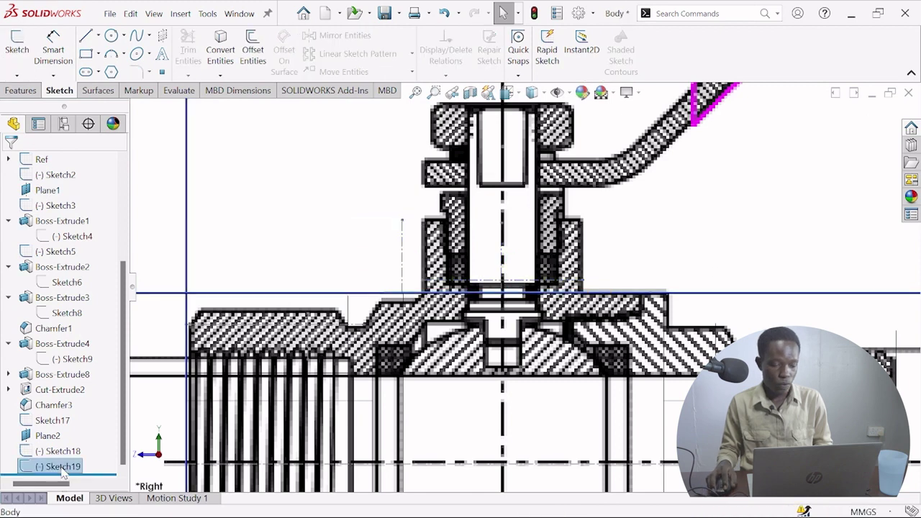
{"action": "left_click", "coordinate": [75, 425]}
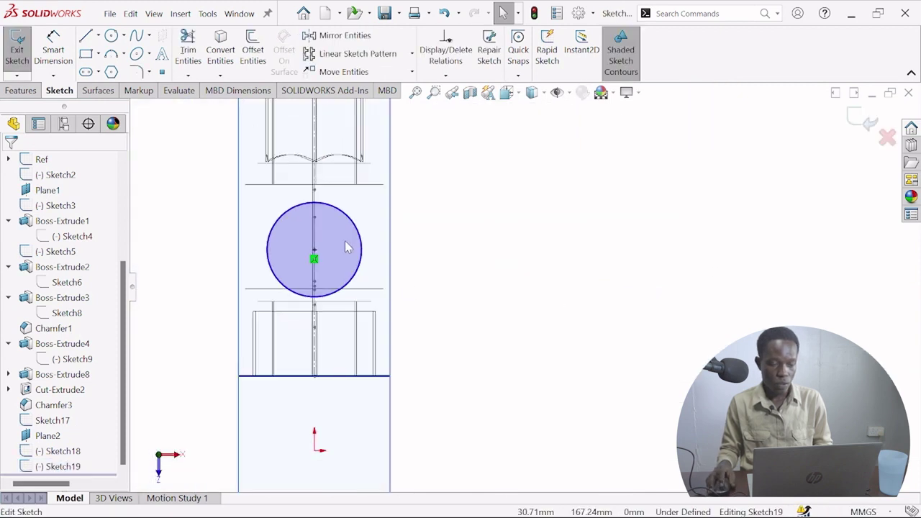
{"action": "left_click", "coordinate": [73, 56]}
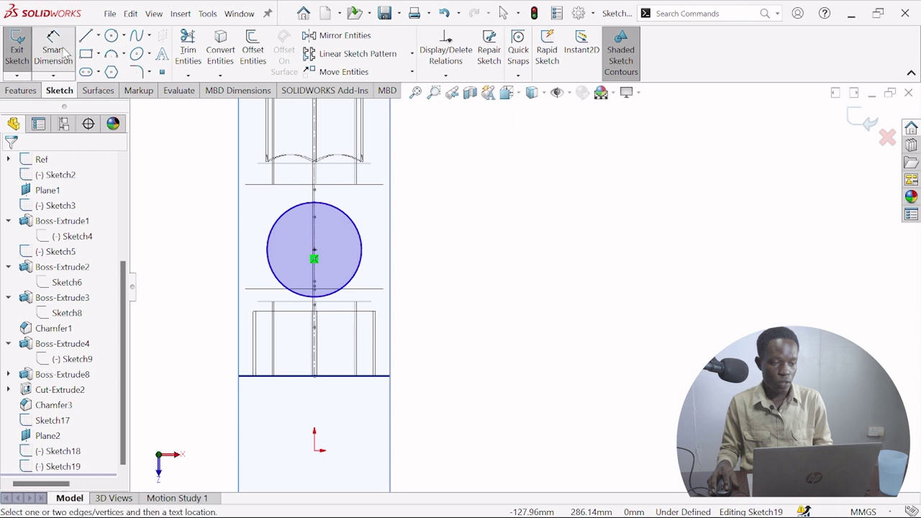
{"action": "left_click", "coordinate": [349, 222]}
{"action": "left_click", "coordinate": [486, 212]}
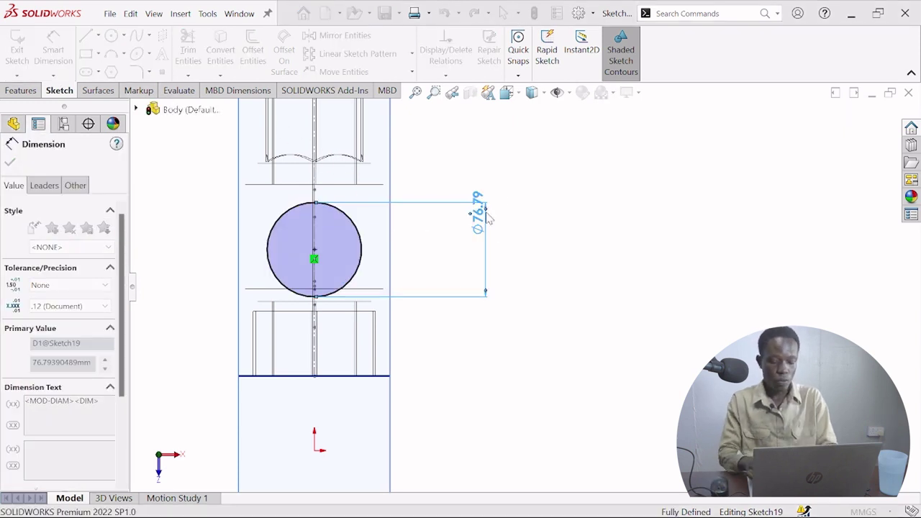
{"action": "type", "text": "52.4"}
{"action": "key", "text": "Return"}
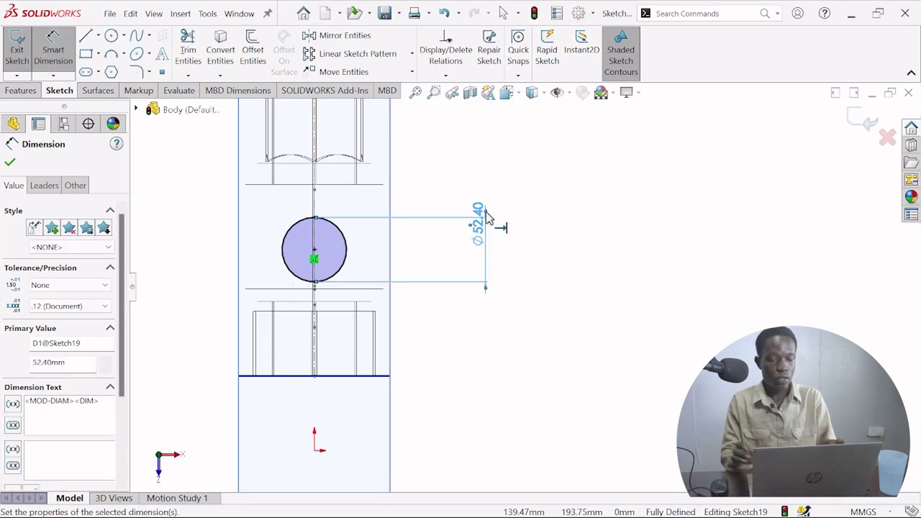
{"action": "scroll", "coordinate": [477, 252], "scroll_direction": "up", "scroll_amount": 4}
{"action": "scroll", "coordinate": [476, 273], "scroll_direction": "down", "scroll_amount": 3}
{"action": "mouse_move", "coordinate": [476, 274]}
{"action": "middle_mouse_down"}
{"action": "mouse_move", "coordinate": [472, 263]}
{"action": "mouse_move", "coordinate": [584, 144]}
{"action": "mouse_move", "coordinate": [554, 208]}
{"action": "middle_mouse_up"}
{"action": "scroll", "coordinate": [557, 214], "scroll_direction": "up", "scroll_amount": 7}
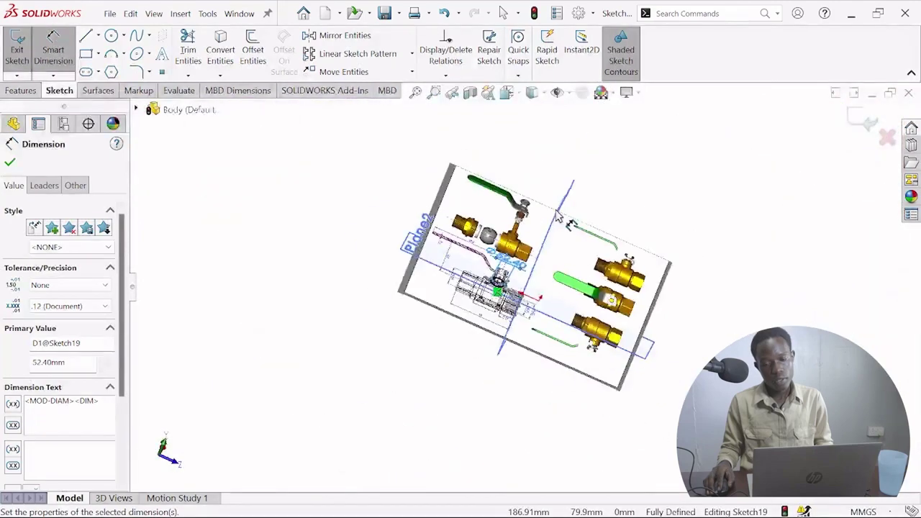
{"action": "scroll", "coordinate": [633, 270], "scroll_direction": "down", "scroll_amount": 1}
{"action": "scroll", "coordinate": [633, 268], "scroll_direction": "down", "scroll_amount": 3}
{"action": "scroll", "coordinate": [582, 298], "scroll_direction": "up", "scroll_amount": 3}
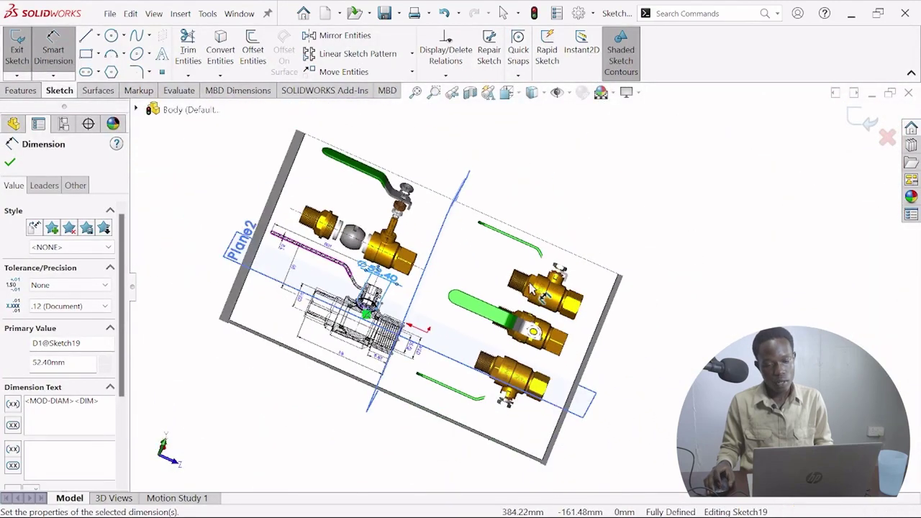
{"action": "scroll", "coordinate": [417, 277], "scroll_direction": "down", "scroll_amount": 3}
{"action": "scroll", "coordinate": [417, 277], "scroll_direction": "up", "scroll_amount": 2}
{"action": "scroll", "coordinate": [416, 271], "scroll_direction": "down", "scroll_amount": 1}
{"action": "mouse_move", "coordinate": [418, 272]}
{"action": "middle_mouse_down"}
{"action": "mouse_move", "coordinate": [355, 324]}
{"action": "mouse_move", "coordinate": [479, 246]}
{"action": "mouse_move", "coordinate": [457, 315]}
{"action": "middle_mouse_up"}
{"action": "left_click", "coordinate": [10, 162]}
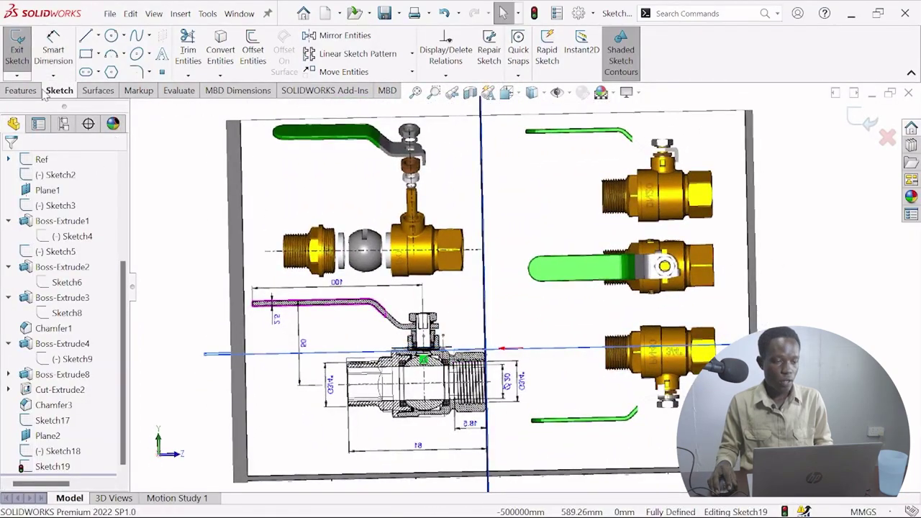
Extrude the stem housing circle 24 mm upward from its sketch plane as a blind boss merged with the body.
{"action": "left_click", "coordinate": [22, 89]}
{"action": "left_click", "coordinate": [23, 49]}
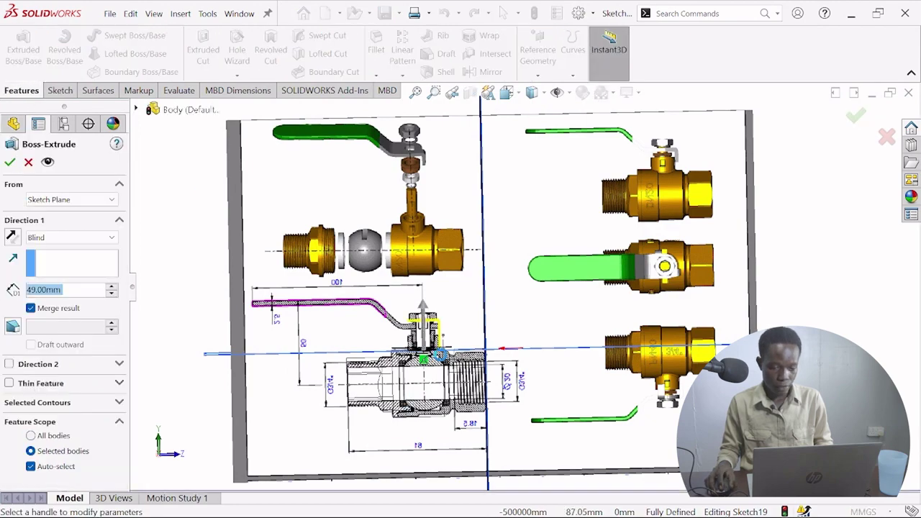
{"action": "left_click", "coordinate": [509, 93]}
{"action": "key", "text": "Escape"}
{"action": "scroll", "coordinate": [460, 309], "scroll_direction": "down", "scroll_amount": 5}
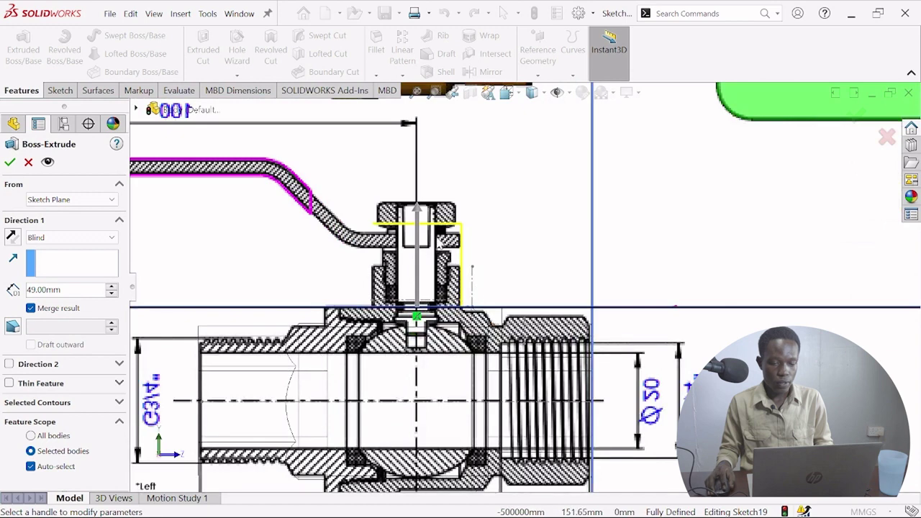
{"action": "left_click", "coordinate": [417, 210]}
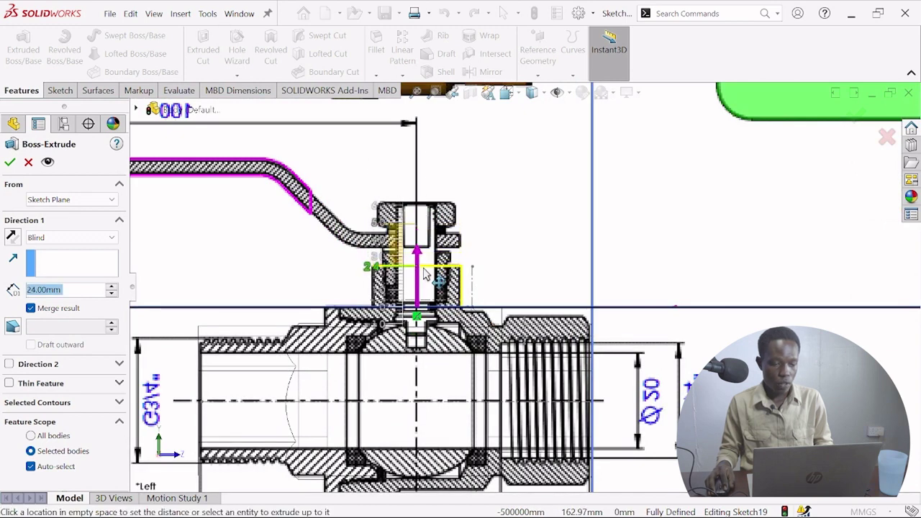
{"action": "left_click", "coordinate": [425, 274]}
{"action": "left_click", "coordinate": [10, 162]}
{"action": "left_click", "coordinate": [524, 229]}
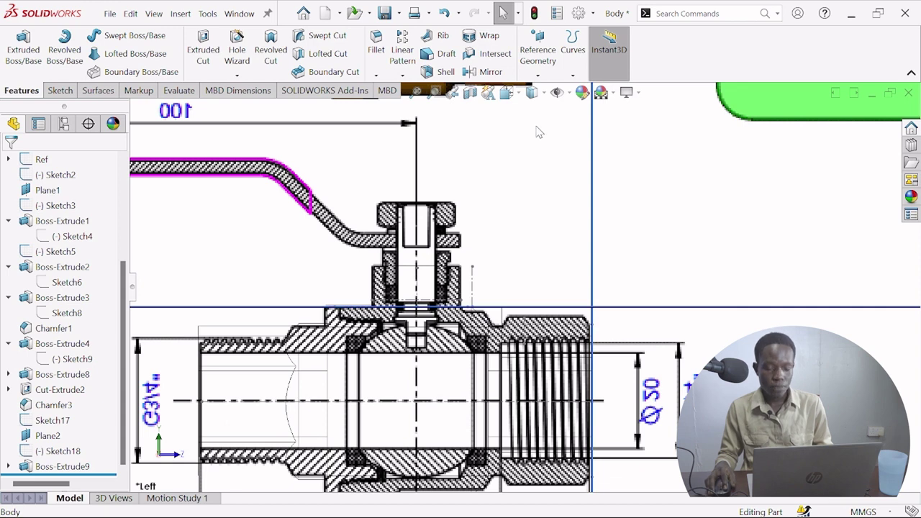
{"action": "left_click", "coordinate": [9, 467]}
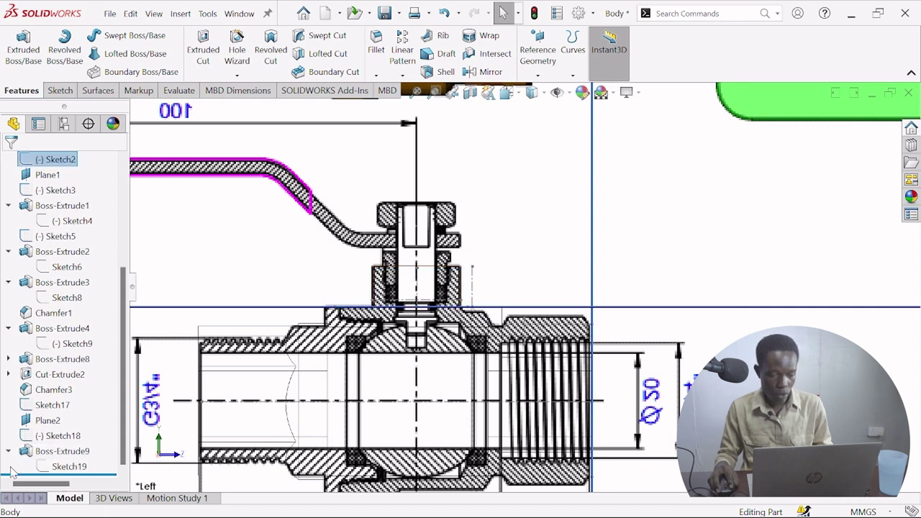
{"action": "left_click", "coordinate": [59, 467]}
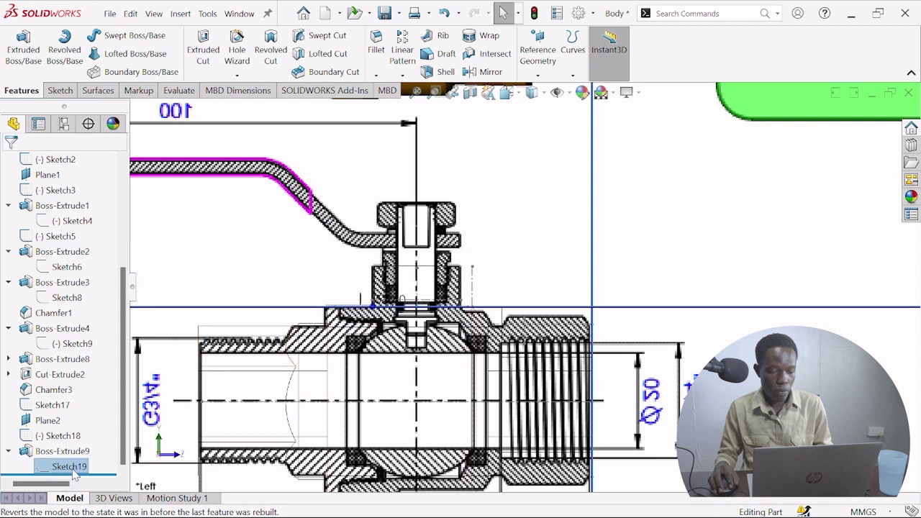
{"action": "left_click", "coordinate": [86, 236]}
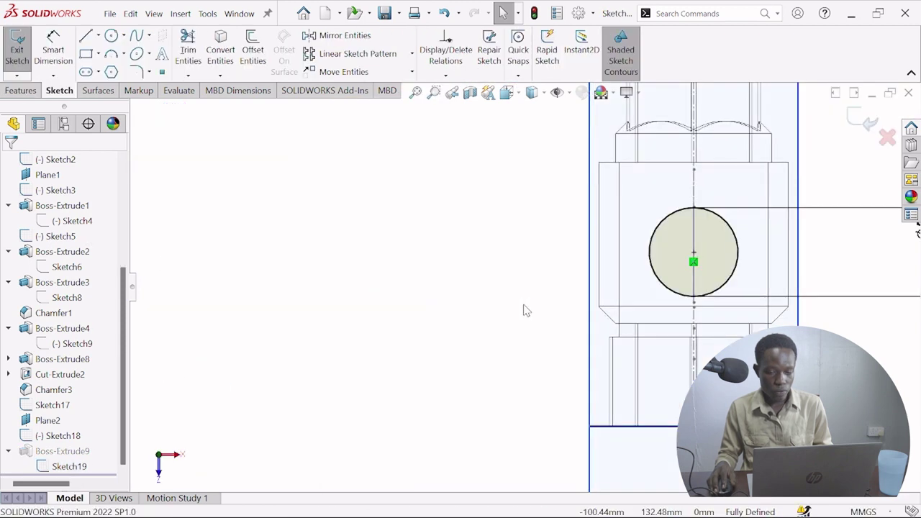
{"action": "scroll", "coordinate": [709, 263], "scroll_direction": "down", "scroll_amount": 6}
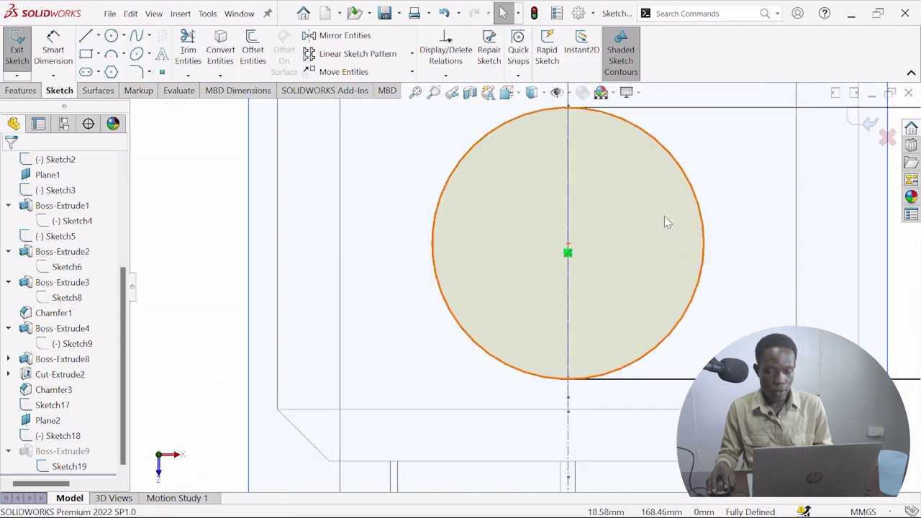
{"action": "scroll", "coordinate": [525, 136], "scroll_direction": "up", "scroll_amount": 3}
{"action": "left_click", "coordinate": [513, 93]}
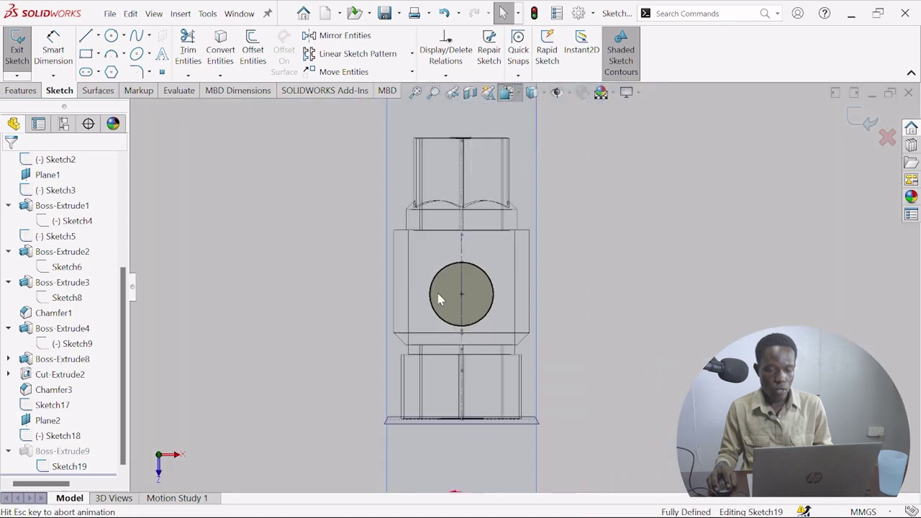
{"action": "key", "text": "ctrl+8"}
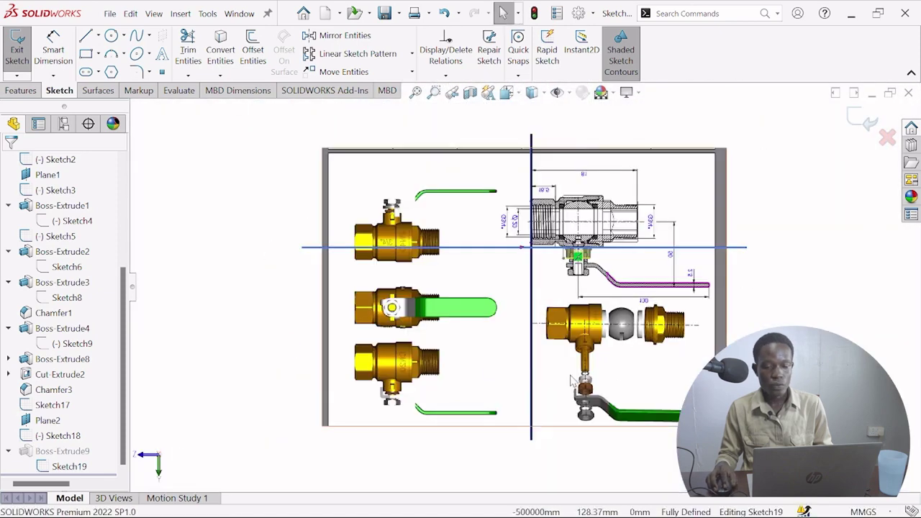
{"action": "scroll", "coordinate": [606, 270], "scroll_direction": "down", "scroll_amount": 2}
{"action": "scroll", "coordinate": [607, 270], "scroll_direction": "up", "scroll_amount": 5}
{"action": "mouse_move", "coordinate": [573, 298]}
{"action": "middle_mouse_down"}
{"action": "mouse_move", "coordinate": [603, 168]}
{"action": "mouse_move", "coordinate": [458, 395]}
{"action": "middle_mouse_up"}
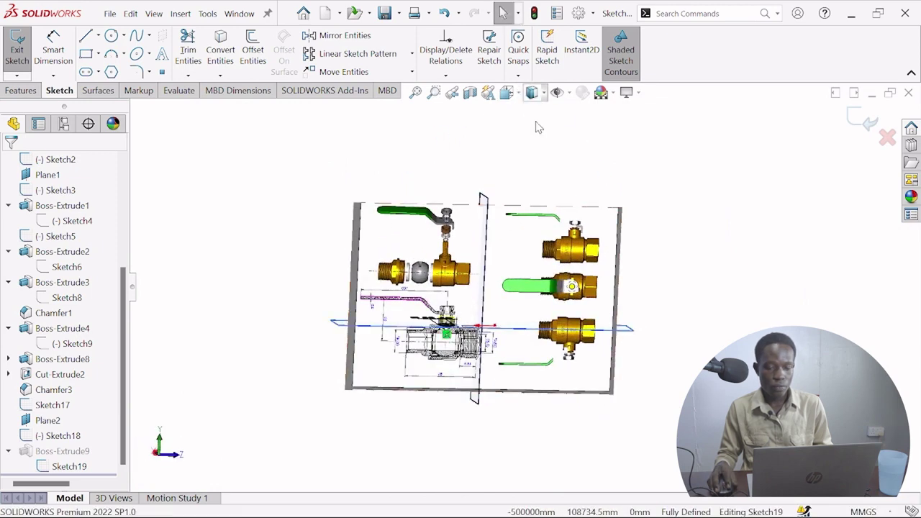
{"action": "left_click", "coordinate": [532, 92]}
{"action": "left_click", "coordinate": [484, 336]}
{"action": "scroll", "coordinate": [484, 335], "scroll_direction": "down", "scroll_amount": 3}
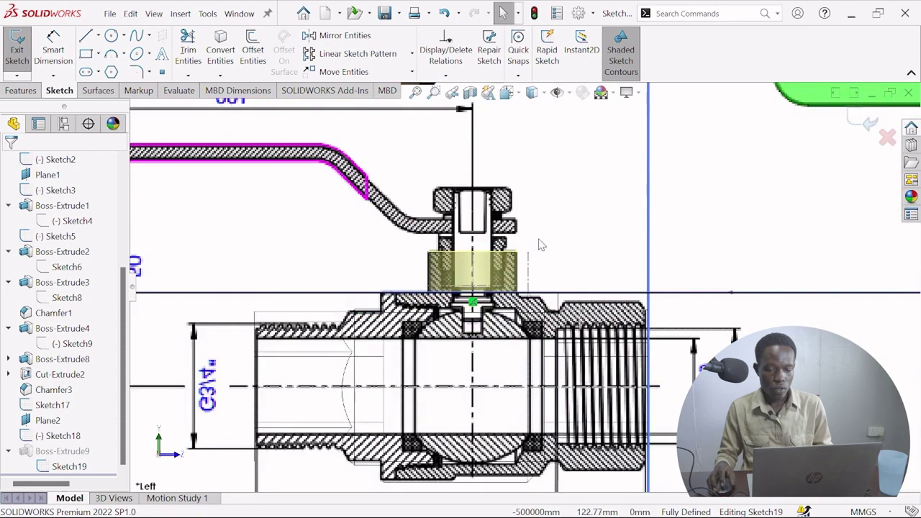
{"action": "scroll", "coordinate": [551, 242], "scroll_direction": "down", "scroll_amount": 3}
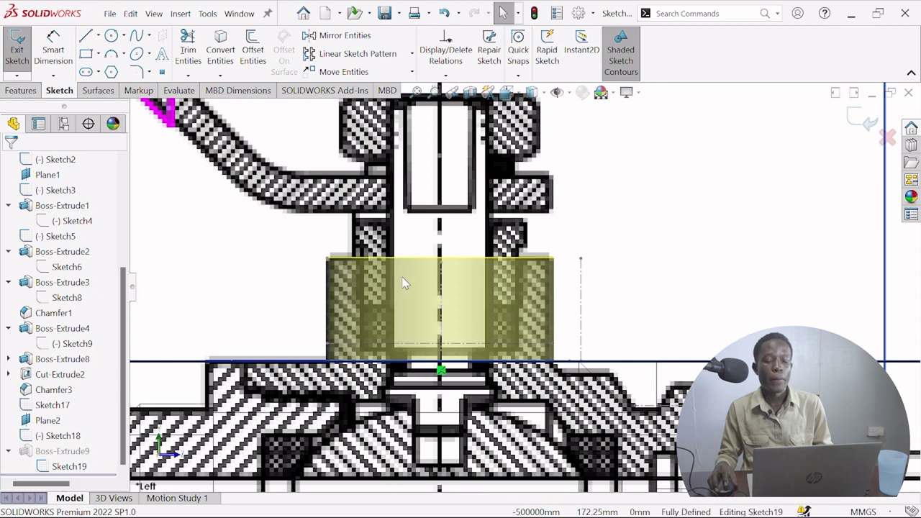
{"action": "left_click", "coordinate": [98, 38]}
{"action": "left_click", "coordinate": [100, 67]}
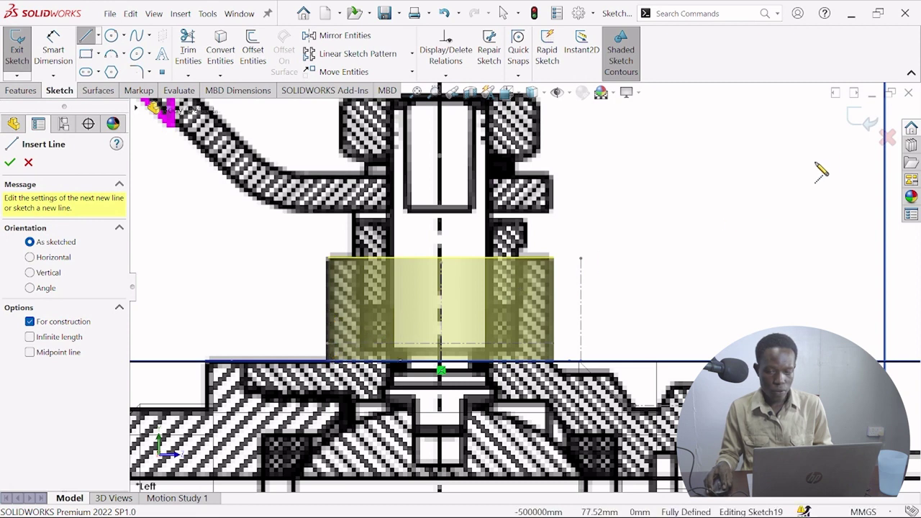
{"action": "left_click", "coordinate": [863, 124]}
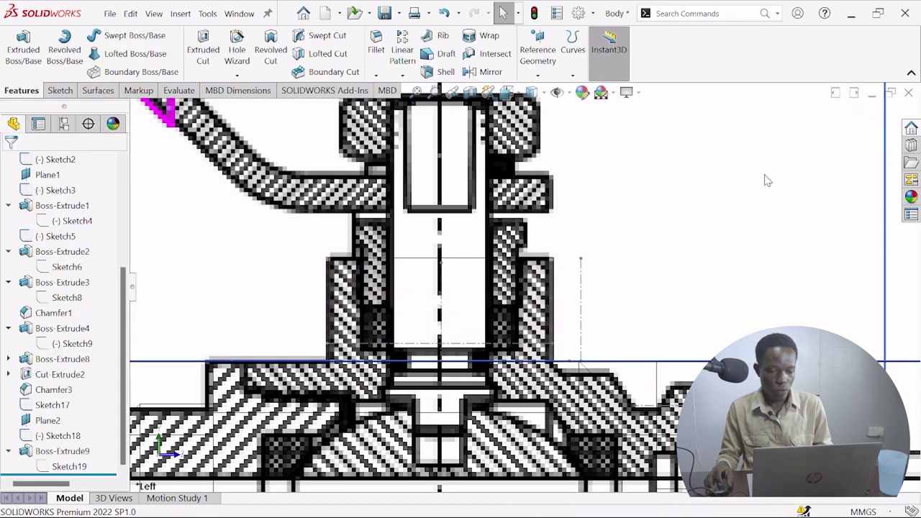
Reopen the stem's reference sketch and draw a horizontal construction line about 21 mm long between the inner walls of the stem bore.
{"action": "left_click", "coordinate": [62, 439]}
{"action": "left_click", "coordinate": [72, 414]}
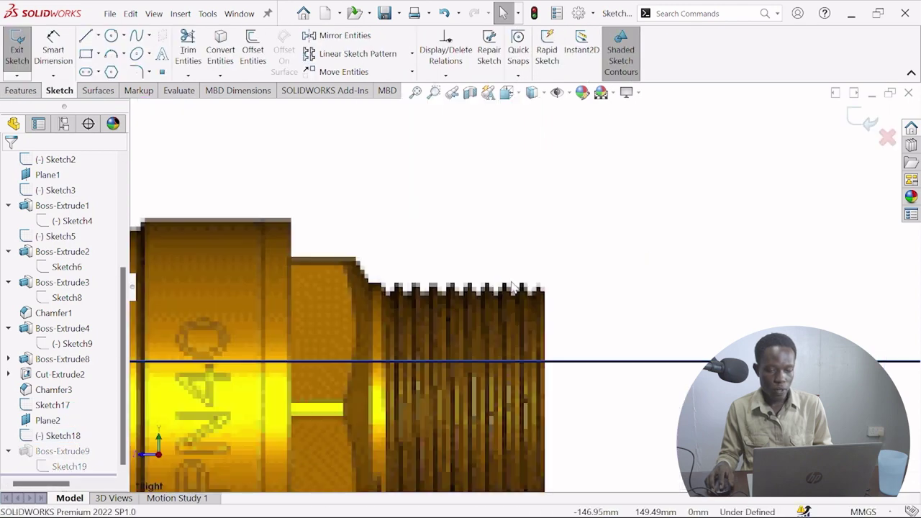
{"action": "scroll", "coordinate": [433, 334], "scroll_direction": "up", "scroll_amount": 5}
{"action": "scroll", "coordinate": [573, 300], "scroll_direction": "down", "scroll_amount": 6}
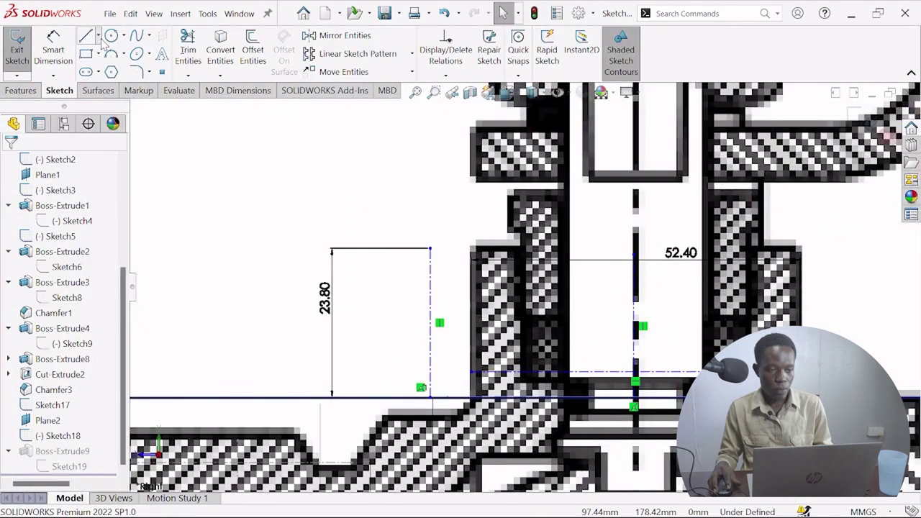
{"action": "left_click", "coordinate": [85, 36]}
{"action": "left_click", "coordinate": [578, 344]}
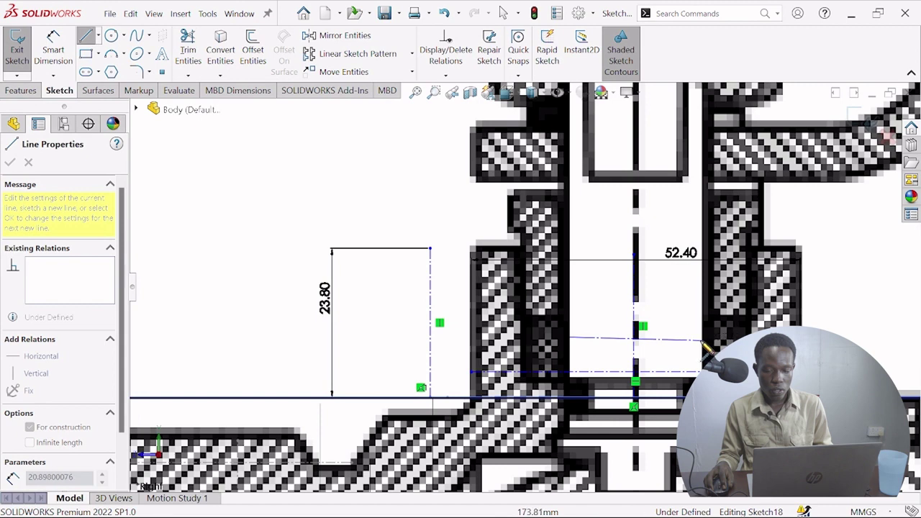
{"action": "left_click", "coordinate": [702, 336]}
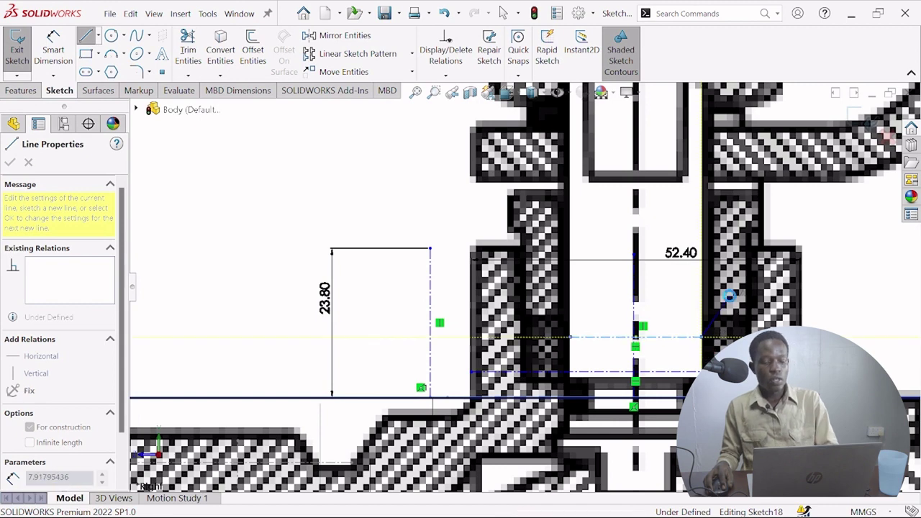
{"action": "key", "text": "Escape"}
{"action": "key", "text": "Escape"}
Dimension the horizontal construction line across the stem bore, set its length to 20.9 mm, and exit the sketch.
{"action": "left_click", "coordinate": [67, 57]}
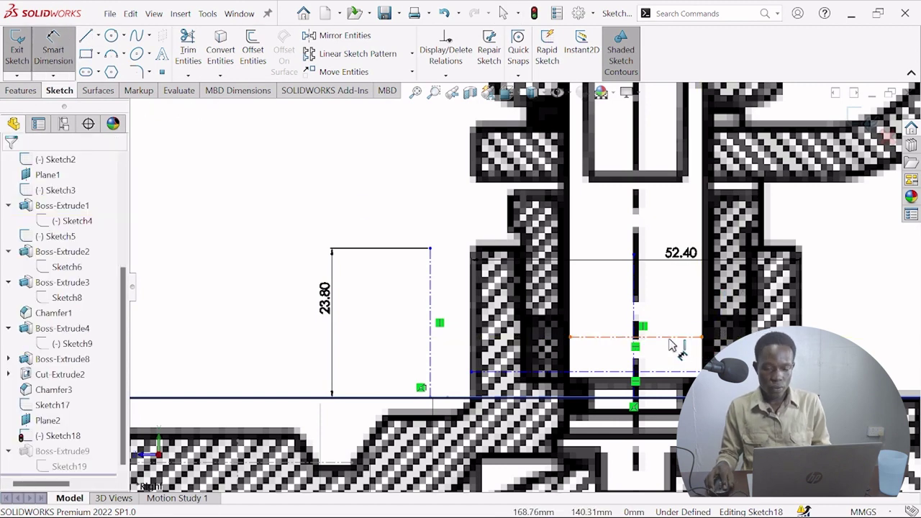
{"action": "left_click", "coordinate": [671, 337]}
{"action": "left_click", "coordinate": [670, 302]}
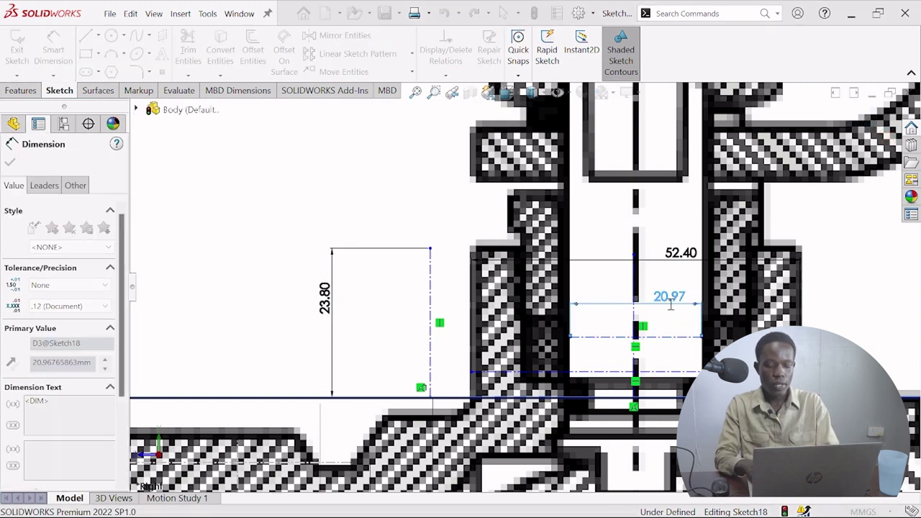
{"action": "type", "text": "20.9"}
{"action": "key", "text": "Return"}
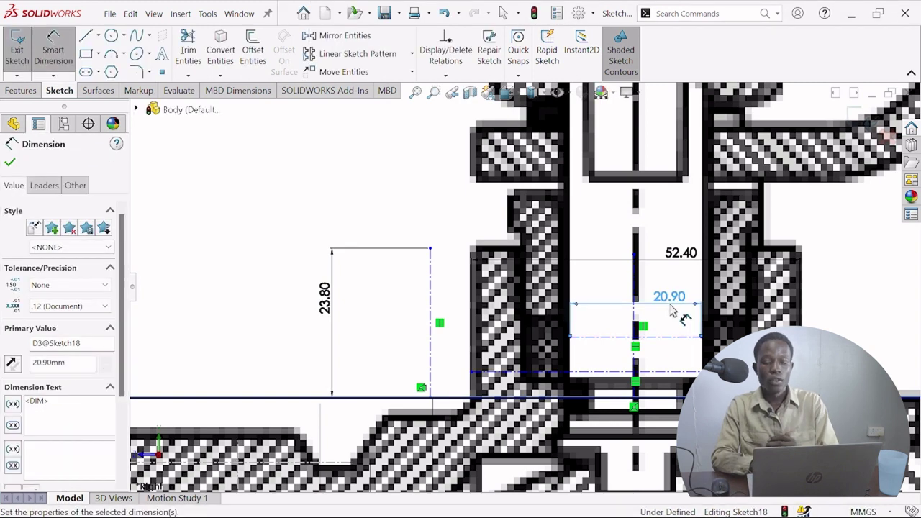
{"action": "left_click", "coordinate": [859, 117]}
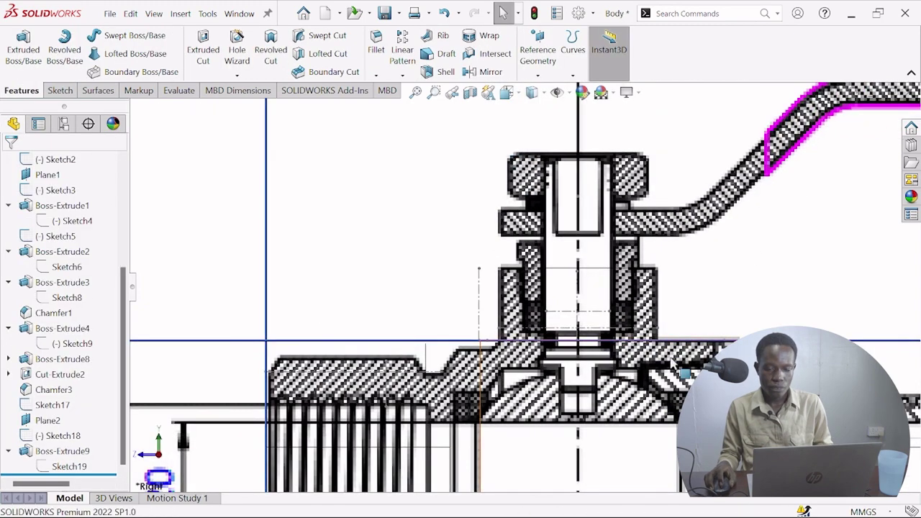
Reopen the stem's reference sketch and draw a horizontal construction line about 15.7 mm long from the bore wall to the housing's outer edge.
{"action": "scroll", "coordinate": [590, 313], "scroll_direction": "down", "scroll_amount": 2}
{"action": "scroll", "coordinate": [575, 267], "scroll_direction": "down", "scroll_amount": 2}
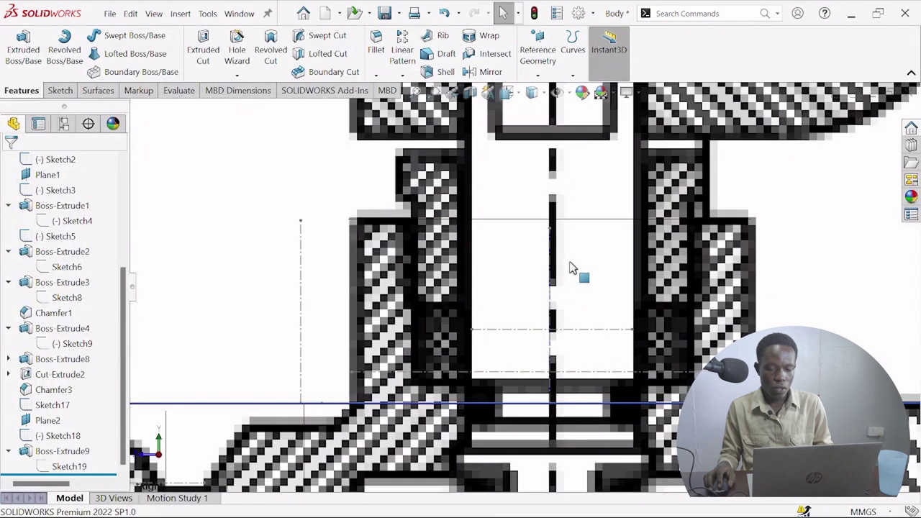
{"action": "left_click", "coordinate": [60, 92]}
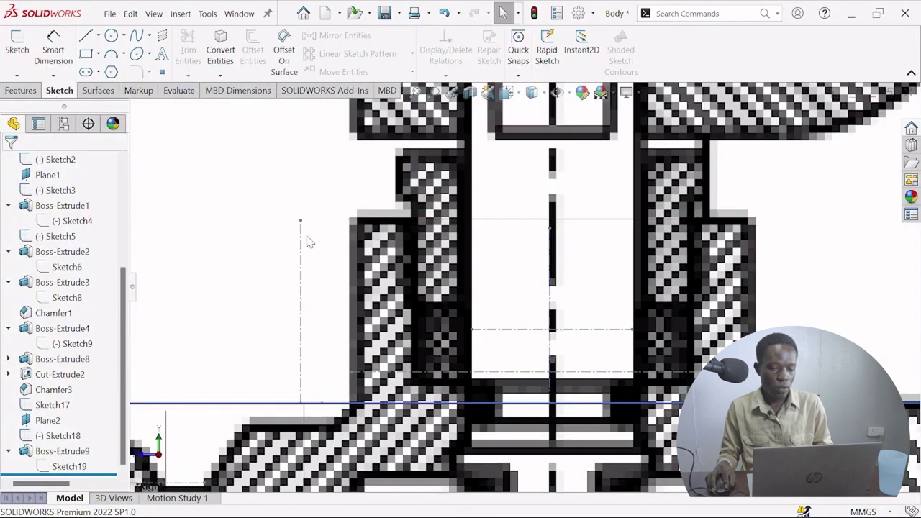
{"action": "left_click", "coordinate": [488, 331]}
{"action": "left_click", "coordinate": [516, 277]}
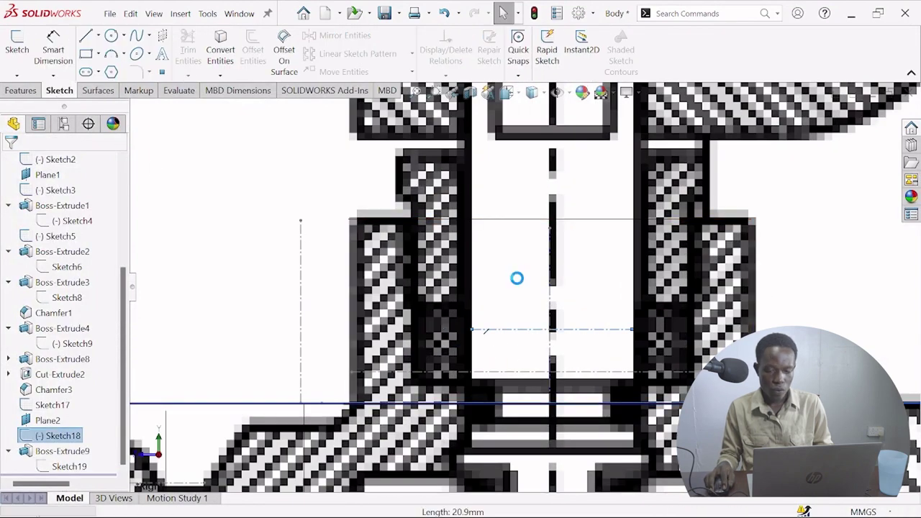
{"action": "left_click", "coordinate": [87, 38]}
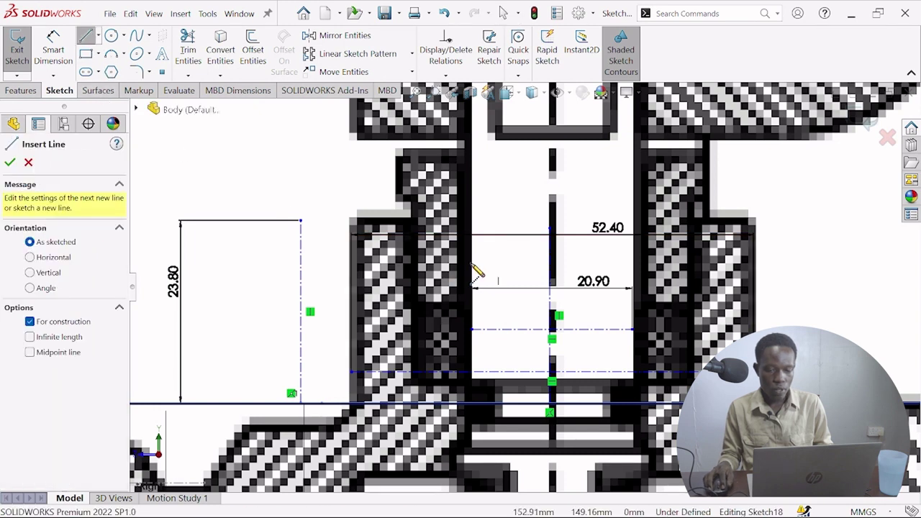
{"action": "left_click", "coordinate": [472, 264]}
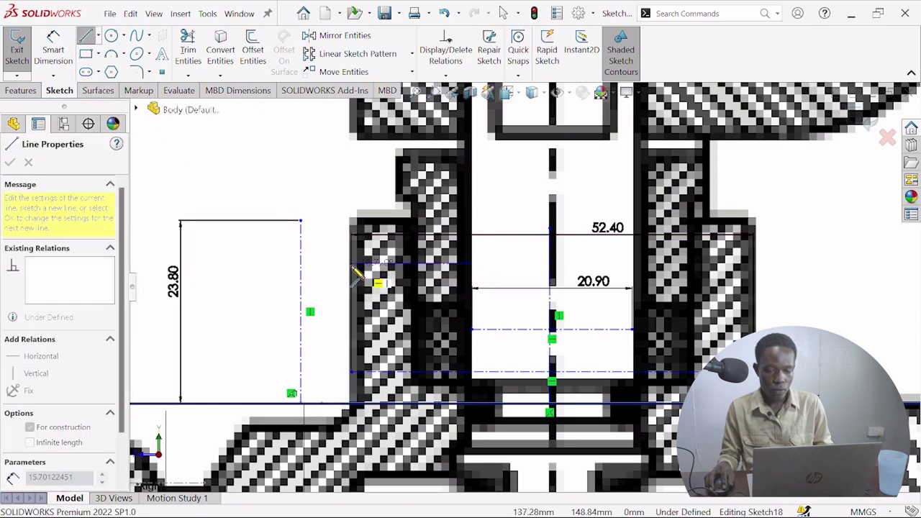
{"action": "key", "text": "Escape"}
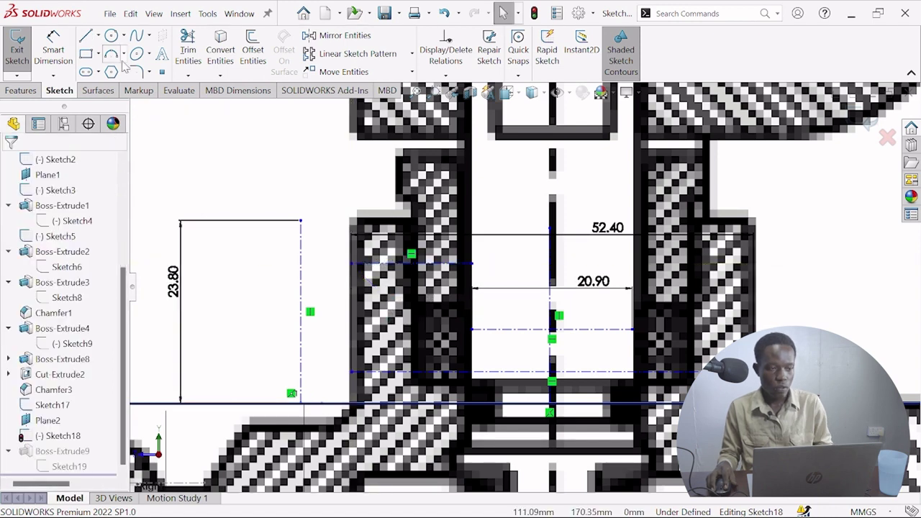
Dimension the horizontal construction line between the bore wall and the housing's outer edge, check the exploded view in the reference drawing, and exit the sketch.
{"action": "left_click", "coordinate": [67, 51]}
{"action": "left_click", "coordinate": [67, 52]}
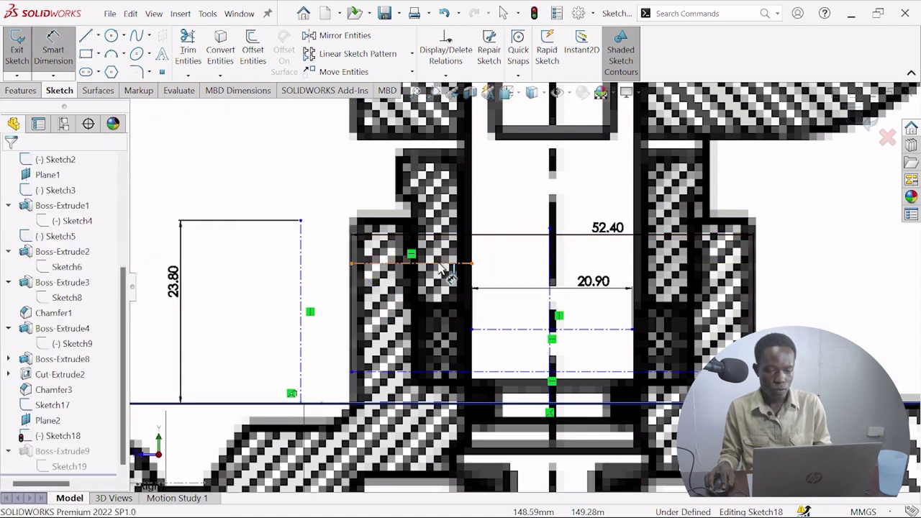
{"action": "left_click", "coordinate": [442, 263]}
{"action": "left_click", "coordinate": [451, 183]}
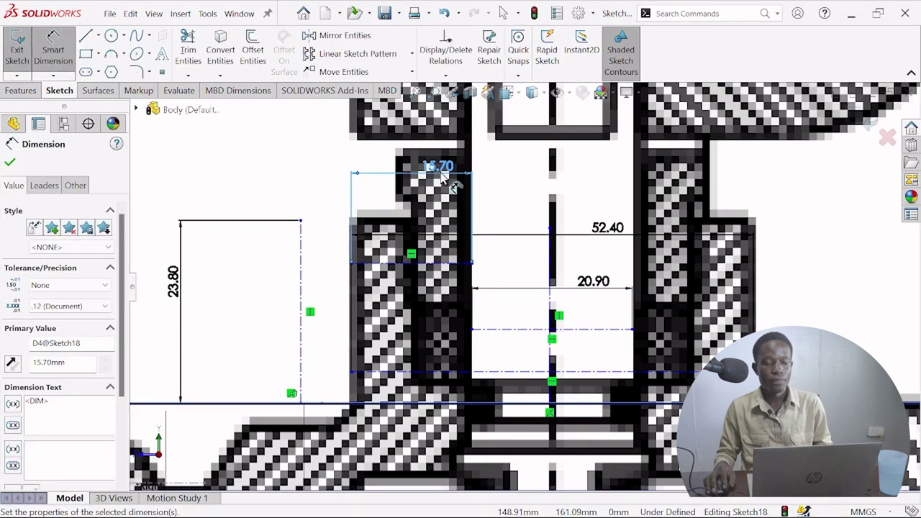
{"action": "left_click", "coordinate": [10, 164]}
{"action": "key", "text": "f"}
{"action": "scroll", "coordinate": [544, 220], "scroll_direction": "down", "scroll_amount": 5}
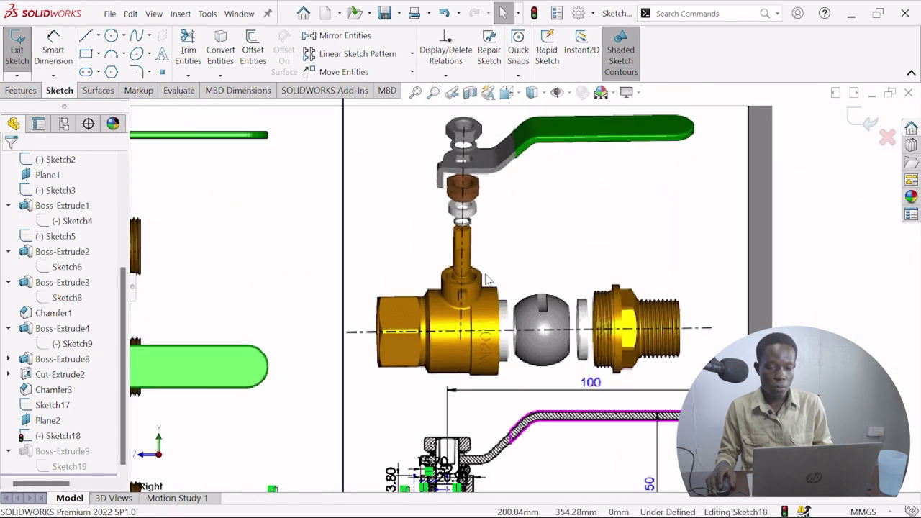
{"action": "scroll", "coordinate": [482, 284], "scroll_direction": "down", "scroll_amount": 2}
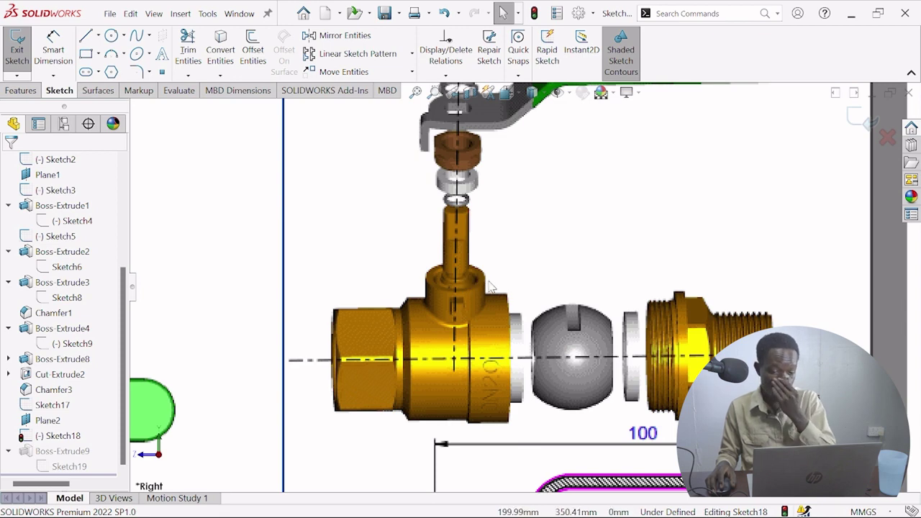
{"action": "scroll", "coordinate": [489, 286], "scroll_direction": "up", "scroll_amount": 4}
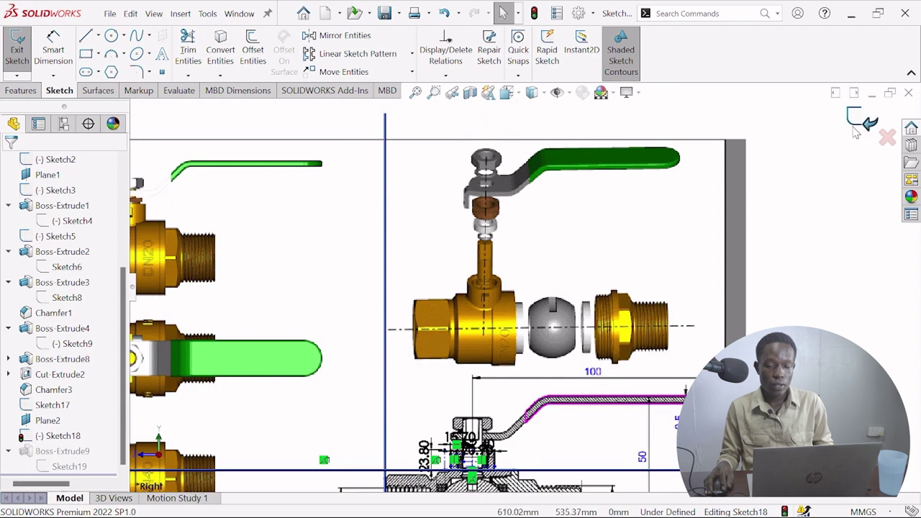
{"action": "left_click", "coordinate": [856, 124]}
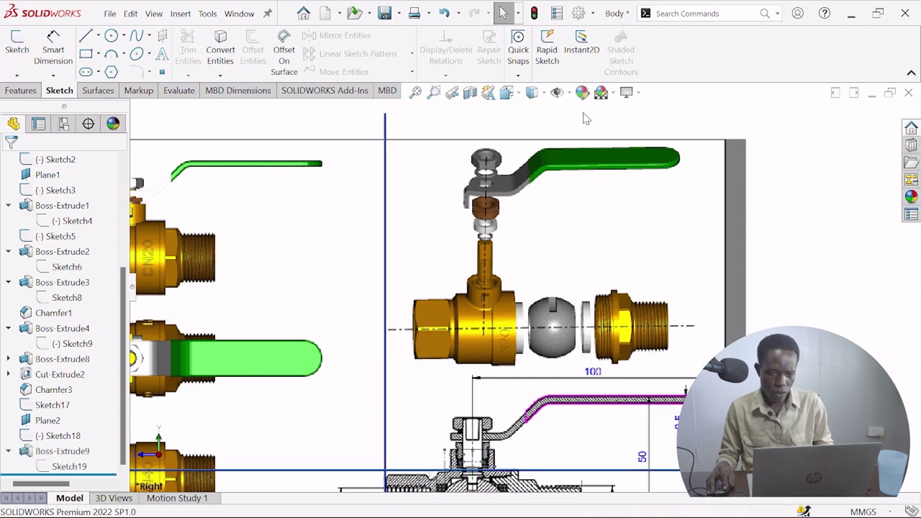
Hide all reference sketches, planes and the drawing picture, and display the valve body shaded with edges.
{"action": "left_click", "coordinate": [556, 93]}
{"action": "scroll", "coordinate": [518, 401], "scroll_direction": "up", "scroll_amount": 5}
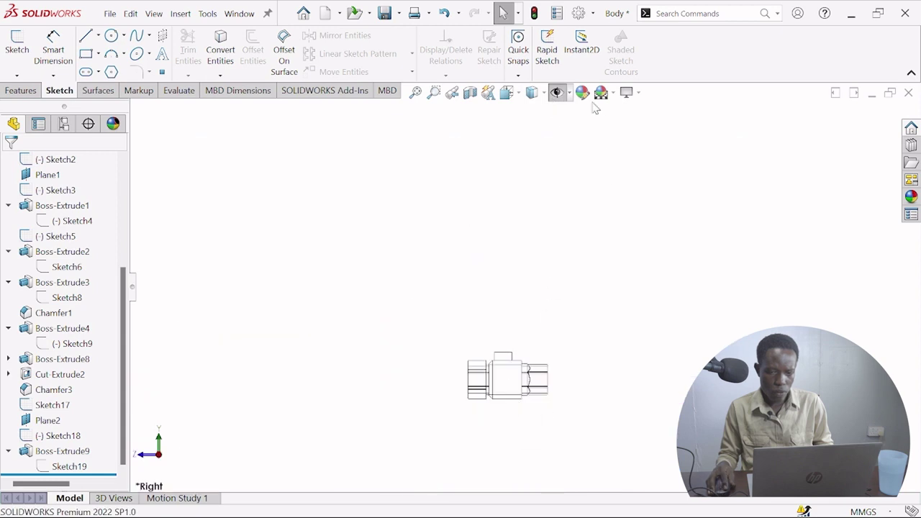
{"action": "left_click", "coordinate": [538, 93]}
{"action": "left_click", "coordinate": [537, 113]}
{"action": "scroll", "coordinate": [537, 365], "scroll_direction": "down", "scroll_amount": 5}
{"action": "middle_click_drag", "start_coordinate": [536, 367], "coordinate": [504, 384]}
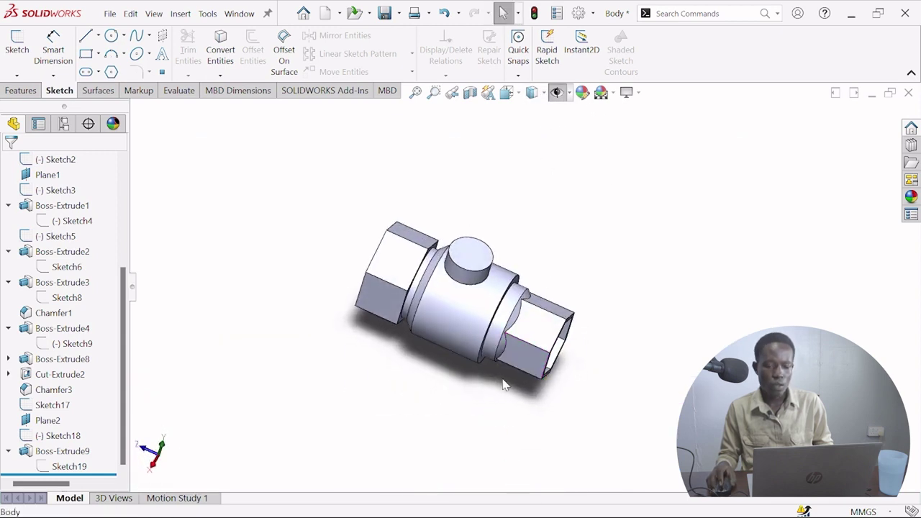
Reopen the stem housing circle sketch, offset the 52.4 mm circle 5 mm outward, and exit the sketch to form a ring.
{"action": "left_click", "coordinate": [85, 463]}
{"action": "left_click", "coordinate": [95, 428]}
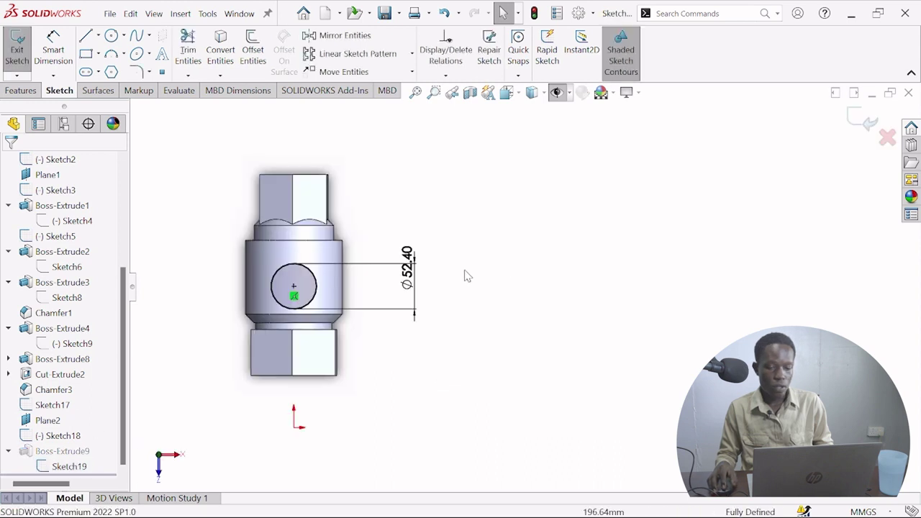
{"action": "scroll", "coordinate": [348, 287], "scroll_direction": "down", "scroll_amount": 5}
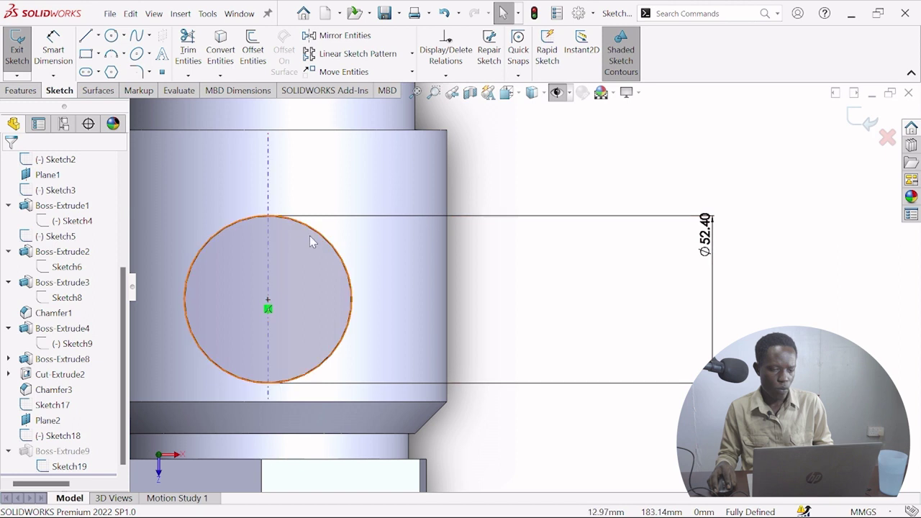
{"action": "left_click", "coordinate": [252, 55]}
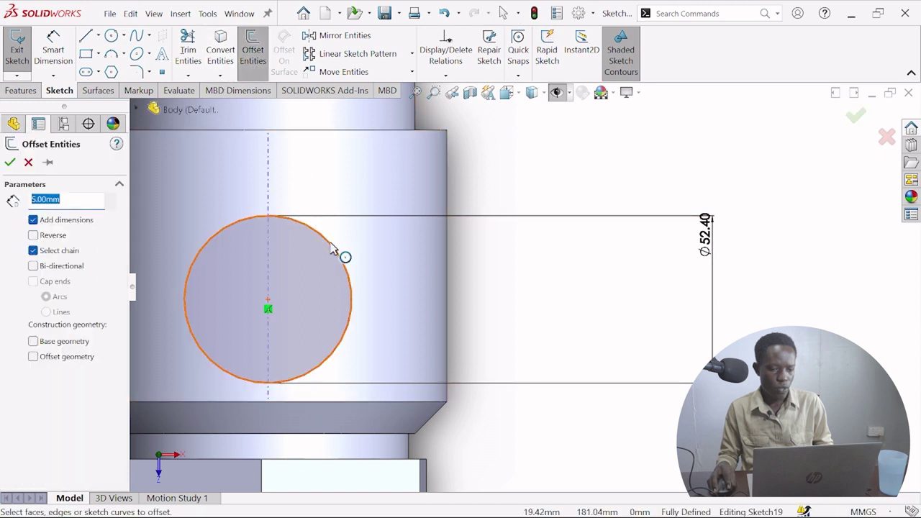
{"action": "left_click", "coordinate": [336, 252]}
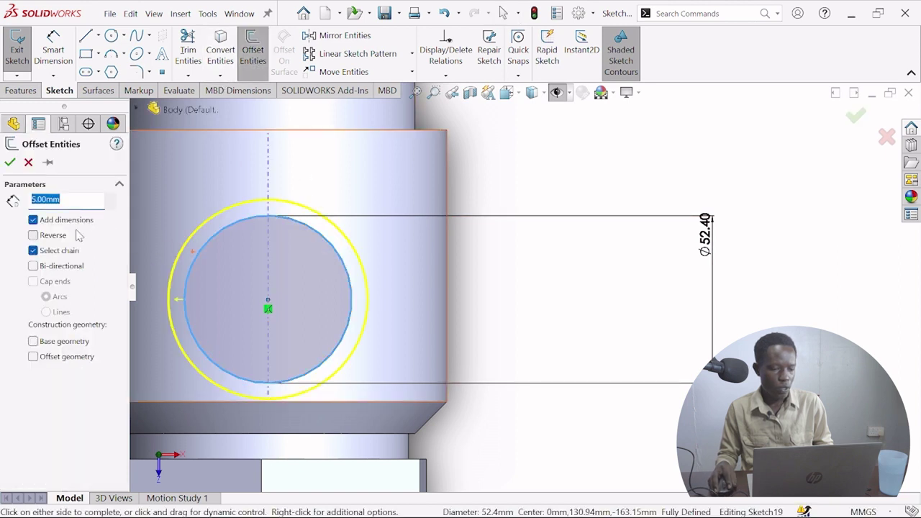
{"action": "left_click", "coordinate": [9, 162]}
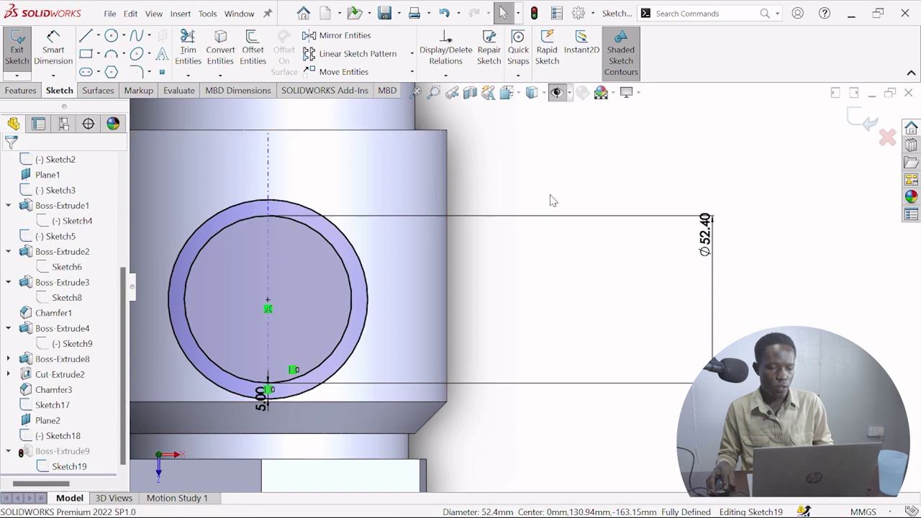
{"action": "left_click", "coordinate": [859, 120]}
Edit the stem housing extrusion to extend it 14 mm into the body with a blind second direction.
{"action": "key", "text": "f"}
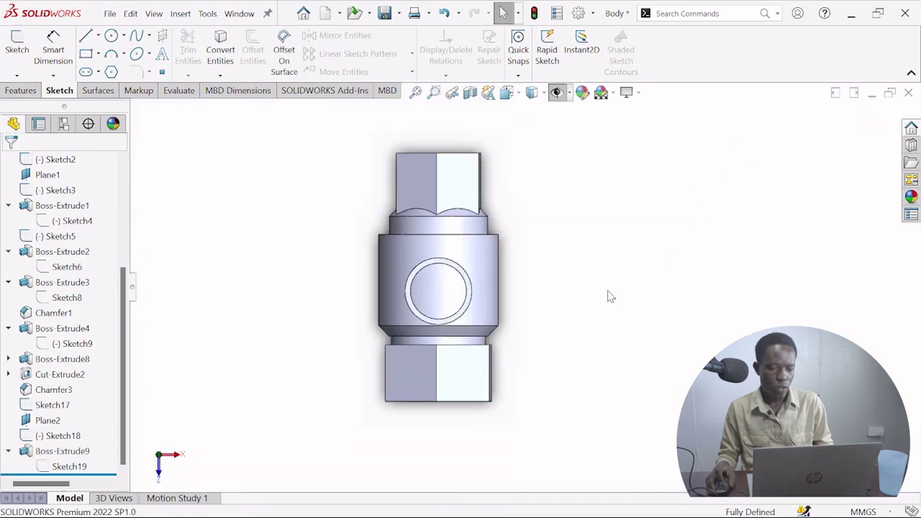
{"action": "middle_click_drag", "start_coordinate": [603, 290], "coordinate": [593, 54]}
{"action": "key", "text": "ctrl+7"}
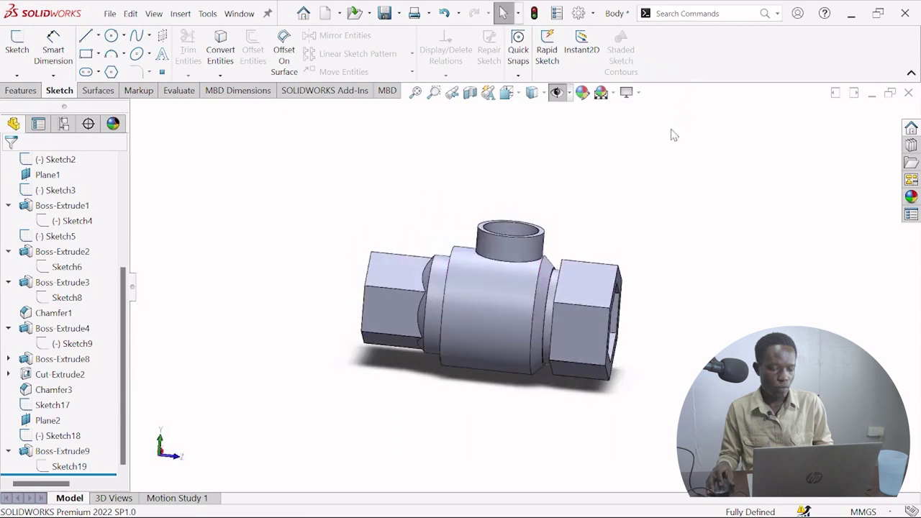
{"action": "left_click", "coordinate": [42, 451]}
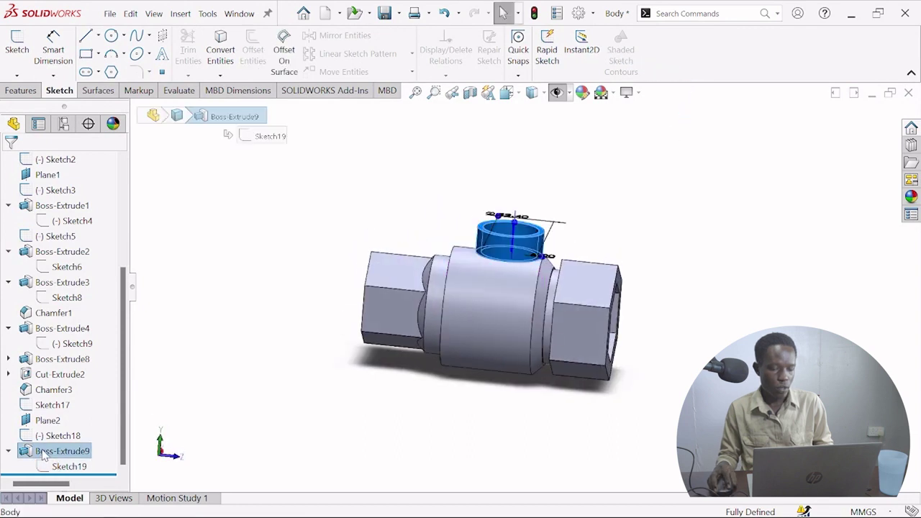
{"action": "left_click", "coordinate": [54, 416]}
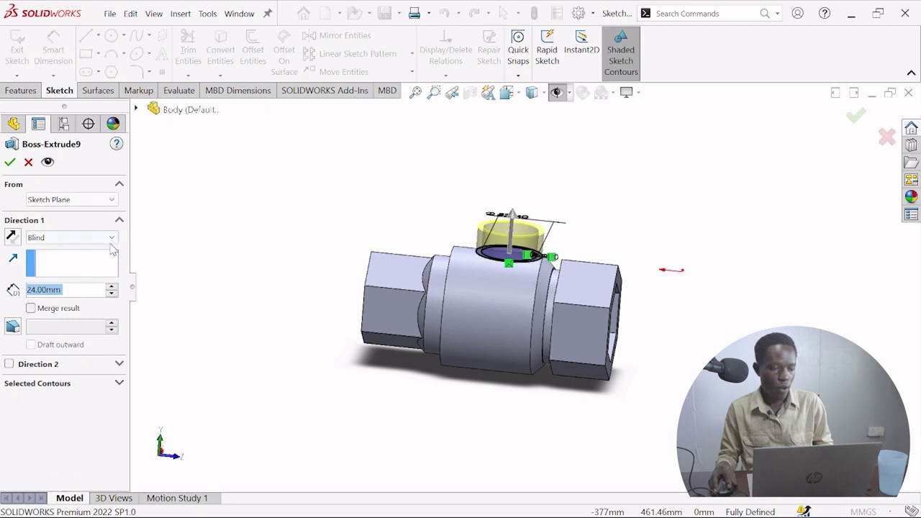
{"action": "left_click", "coordinate": [8, 364]}
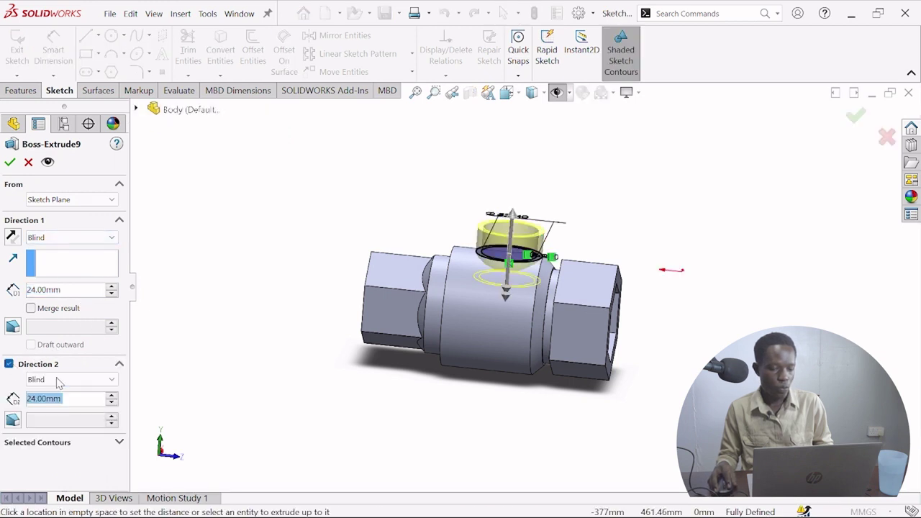
{"action": "double_click", "coordinate": [110, 403]}
{"action": "left_click", "coordinate": [111, 397]}
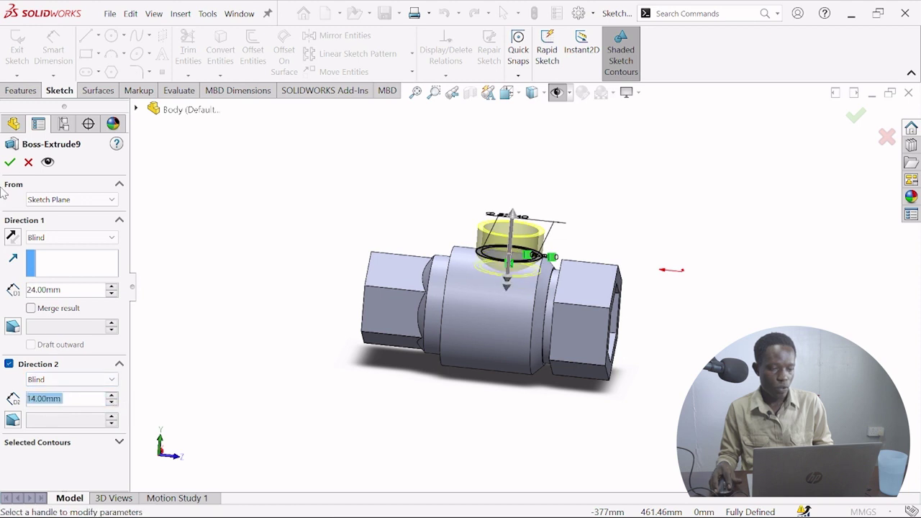
{"action": "left_click", "coordinate": [9, 162]}
{"action": "middle_click_drag", "start_coordinate": [689, 267], "coordinate": [676, 347]}
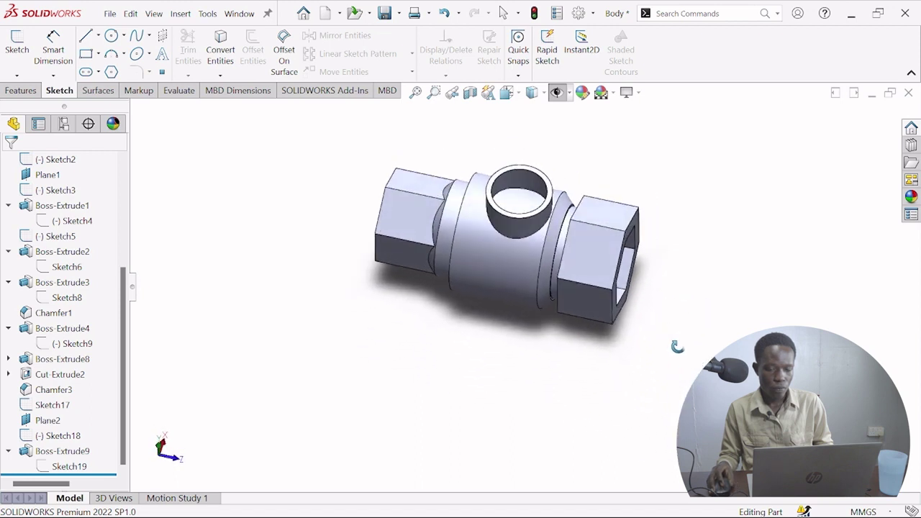
{"action": "left_click", "coordinate": [523, 208]}
{"action": "middle_click_drag", "start_coordinate": [523, 209], "coordinate": [533, 172]}
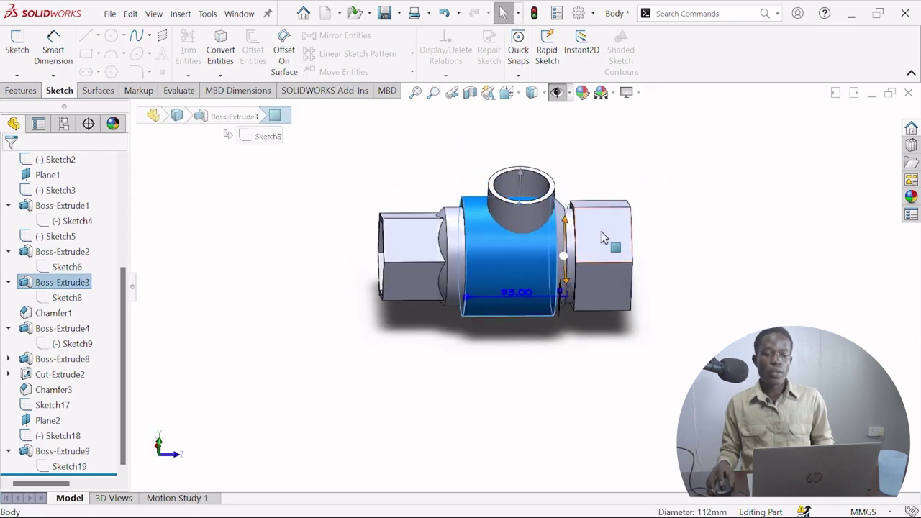
Start a sketch on the stem housing's ring face and convert its 52.4 mm inner circular edge into a sketch circle.
{"action": "left_click", "coordinate": [621, 159]}
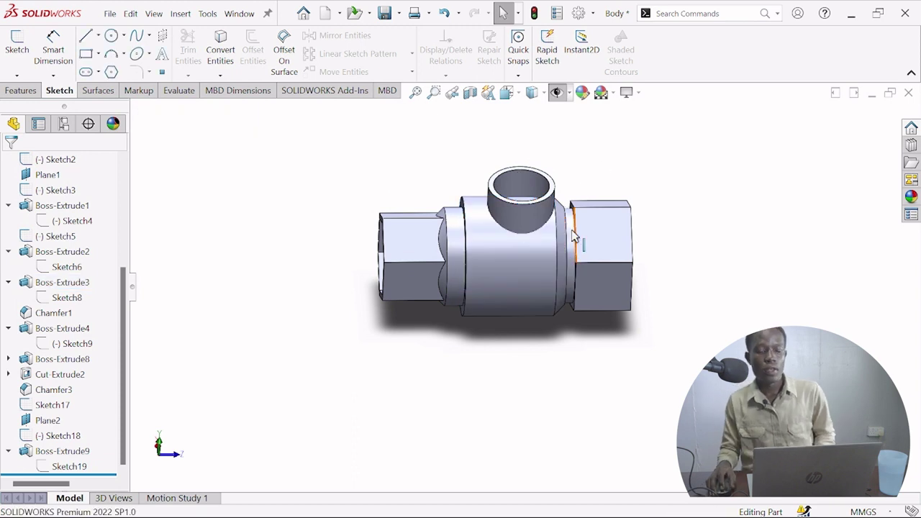
{"action": "scroll", "coordinate": [561, 245], "scroll_direction": "down", "scroll_amount": 3}
{"action": "scroll", "coordinate": [556, 216], "scroll_direction": "up", "scroll_amount": 3}
{"action": "scroll", "coordinate": [533, 223], "scroll_direction": "down", "scroll_amount": 3}
{"action": "left_click", "coordinate": [522, 240]}
{"action": "left_click", "coordinate": [532, 252]}
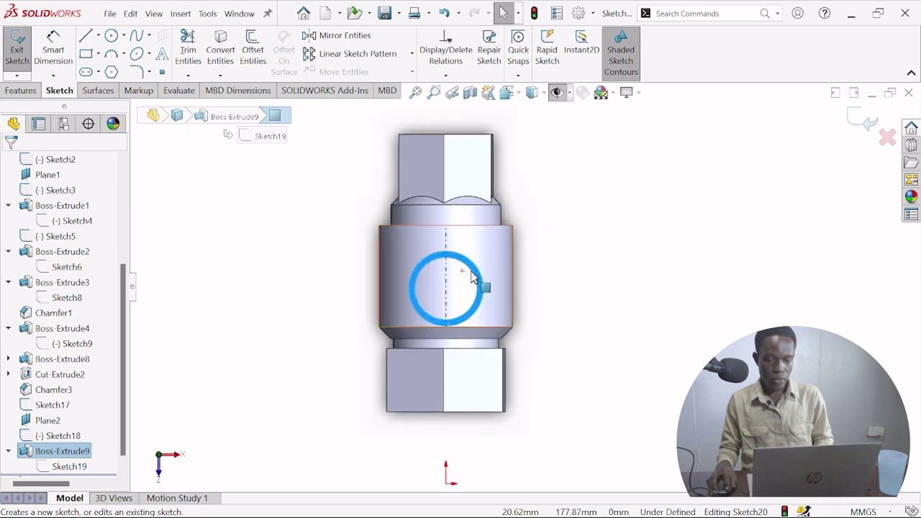
{"action": "left_click", "coordinate": [472, 279]}
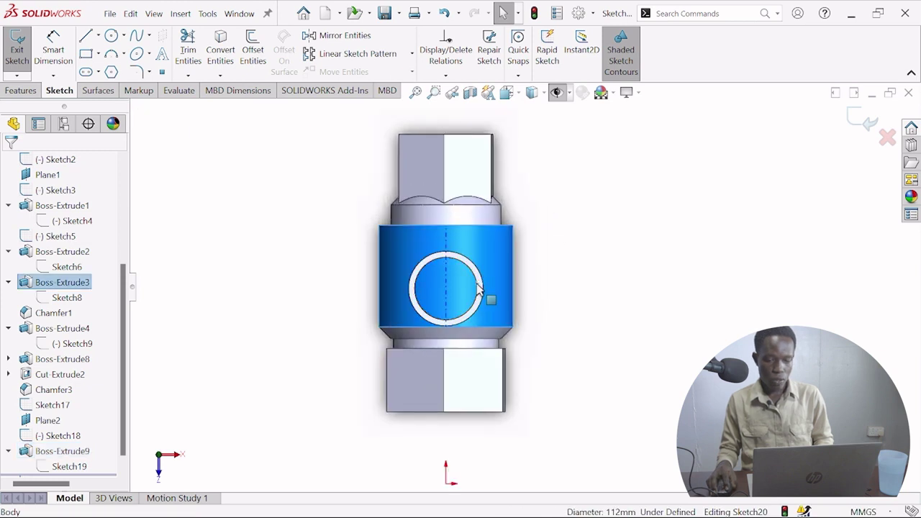
{"action": "scroll", "coordinate": [488, 297], "scroll_direction": "down", "scroll_amount": 5}
{"action": "left_click", "coordinate": [667, 251]}
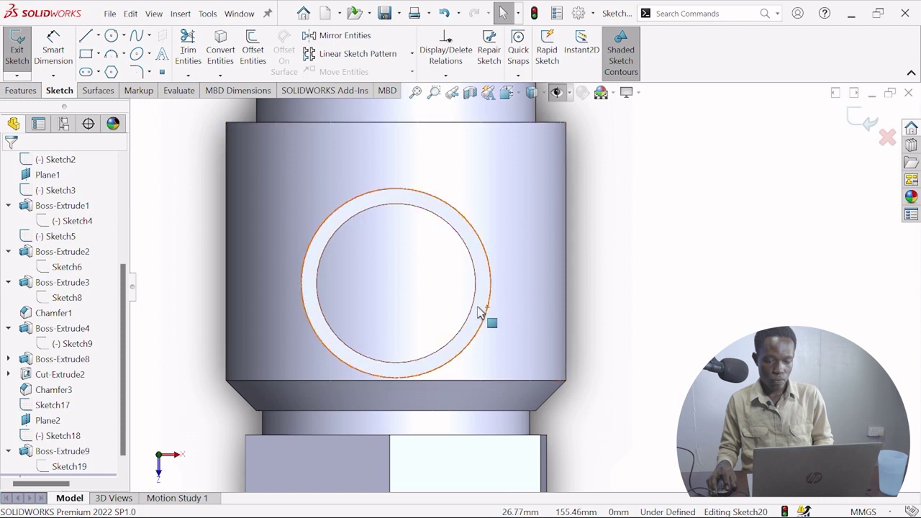
{"action": "left_click", "coordinate": [474, 313]}
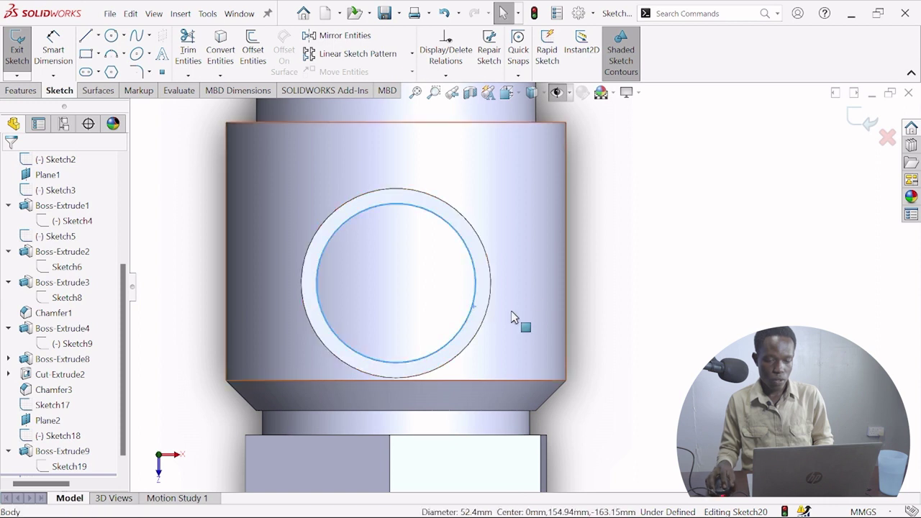
{"action": "left_click", "coordinate": [221, 54]}
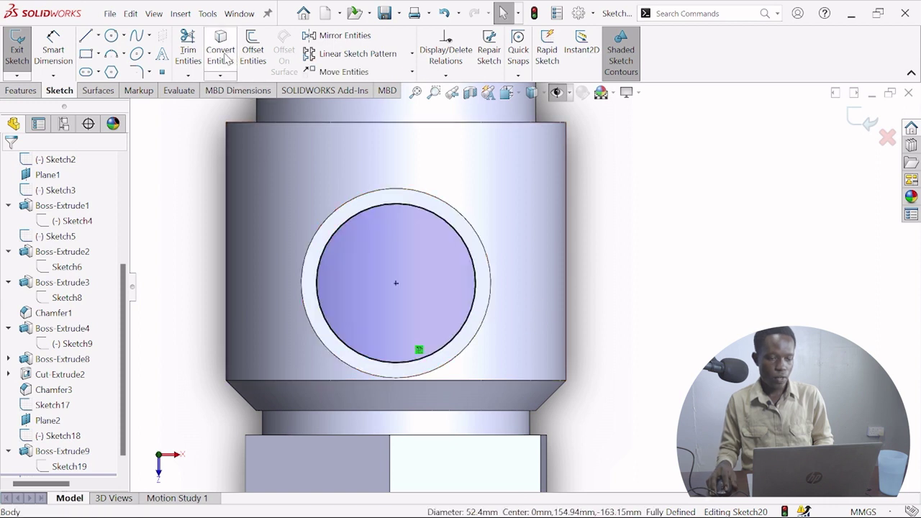
Cut the converted circle 52 mm deep into the valve body with a blind extruded cut and save the part.
{"action": "left_click", "coordinate": [21, 90]}
{"action": "left_click", "coordinate": [203, 49]}
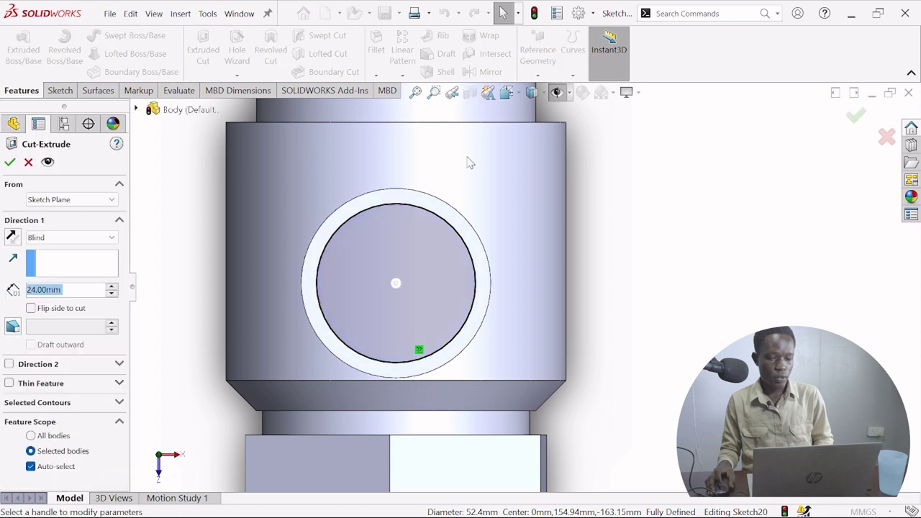
{"action": "middle_click_drag", "start_coordinate": [464, 204], "coordinate": [484, 275]}
{"action": "left_click_drag", "start_coordinate": [471, 295], "coordinate": [534, 149]}
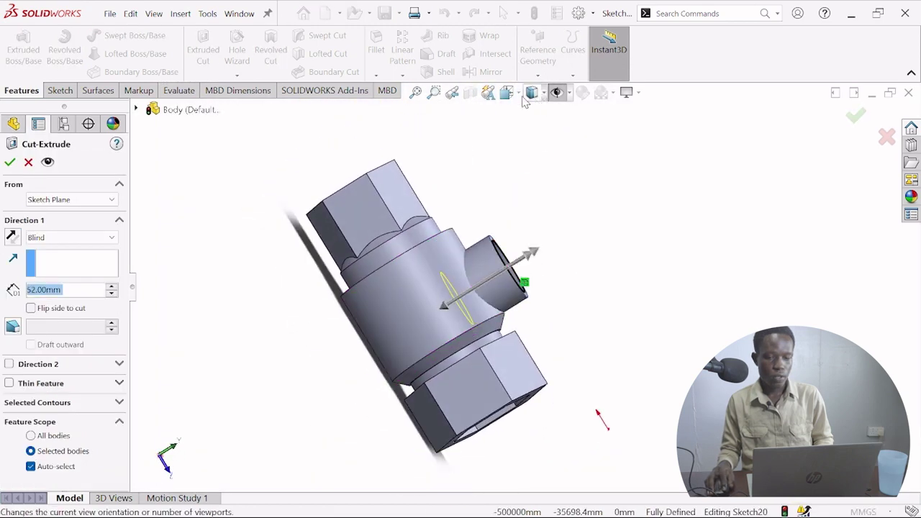
{"action": "key", "text": "Return"}
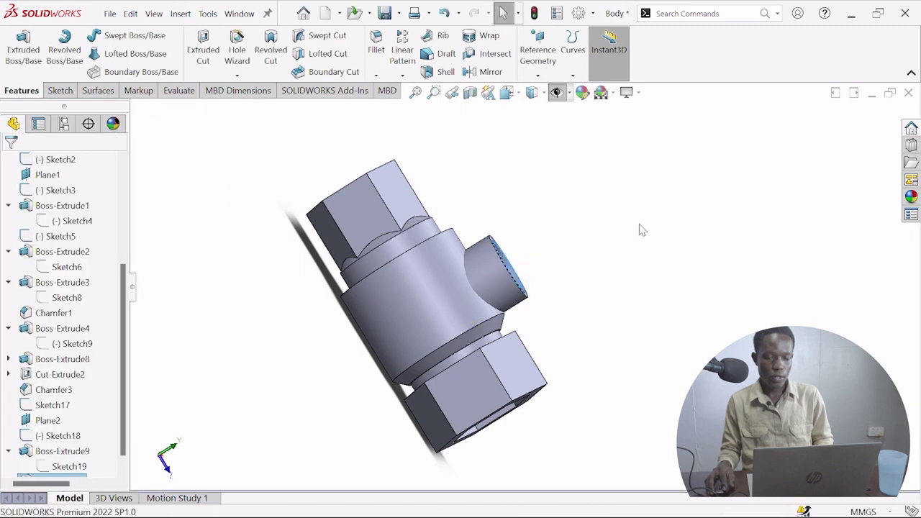
{"action": "middle_click_drag", "start_coordinate": [617, 303], "coordinate": [630, 239]}
{"action": "scroll", "coordinate": [563, 359], "scroll_direction": "up", "scroll_amount": 5}
{"action": "scroll", "coordinate": [564, 360], "scroll_direction": "down", "scroll_amount": 3}
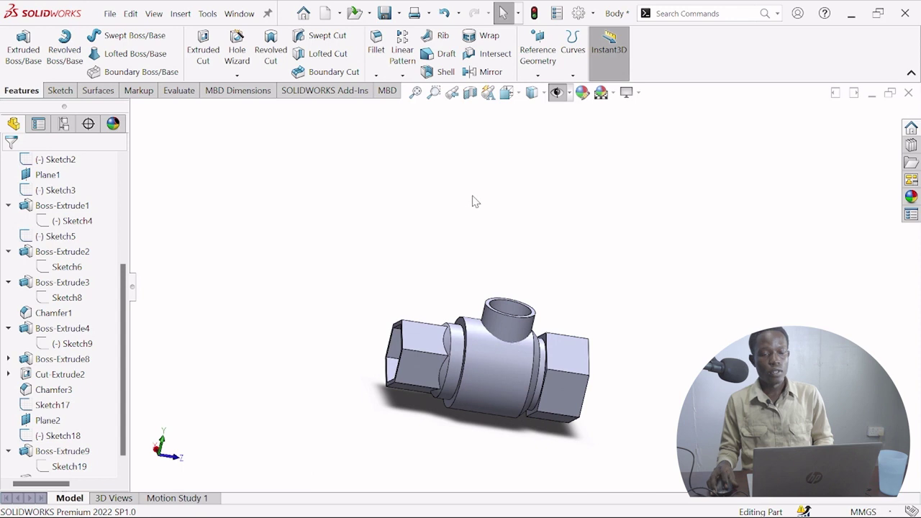
{"action": "left_click", "coordinate": [381, 13]}
Show the reference drawing behind the right view of the valve body and display the model in wireframe.
{"action": "left_click", "coordinate": [556, 92]}
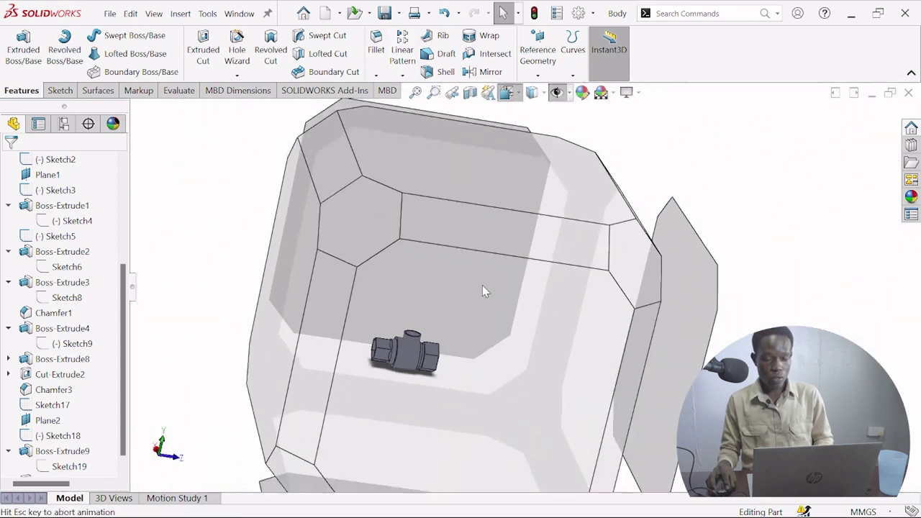
{"action": "left_click", "coordinate": [443, 342]}
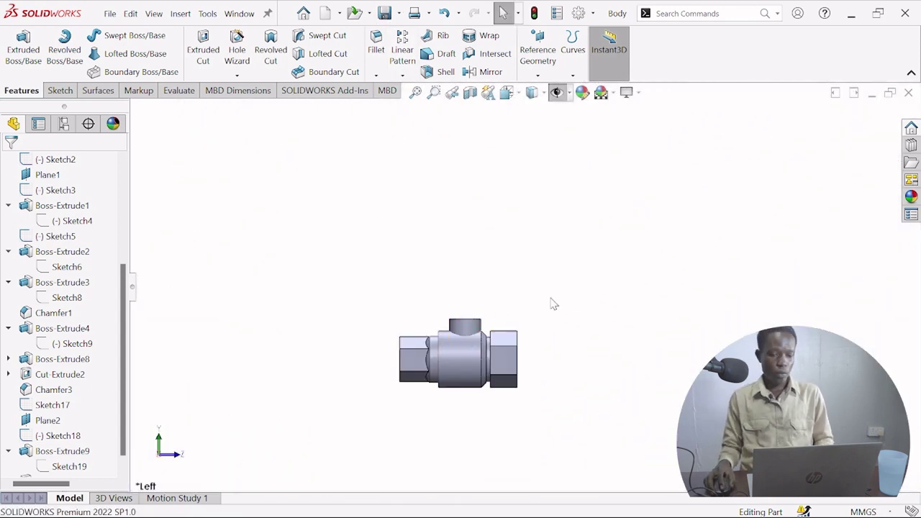
{"action": "scroll", "coordinate": [507, 349], "scroll_direction": "up", "scroll_amount": 3}
{"action": "scroll", "coordinate": [565, 314], "scroll_direction": "down", "scroll_amount": 2}
{"action": "middle_click_drag", "start_coordinate": [563, 306], "coordinate": [355, 296]}
{"action": "left_click", "coordinate": [556, 92]}
{"action": "left_click", "coordinate": [427, 353]}
{"action": "scroll", "coordinate": [620, 342], "scroll_direction": "down", "scroll_amount": 4}
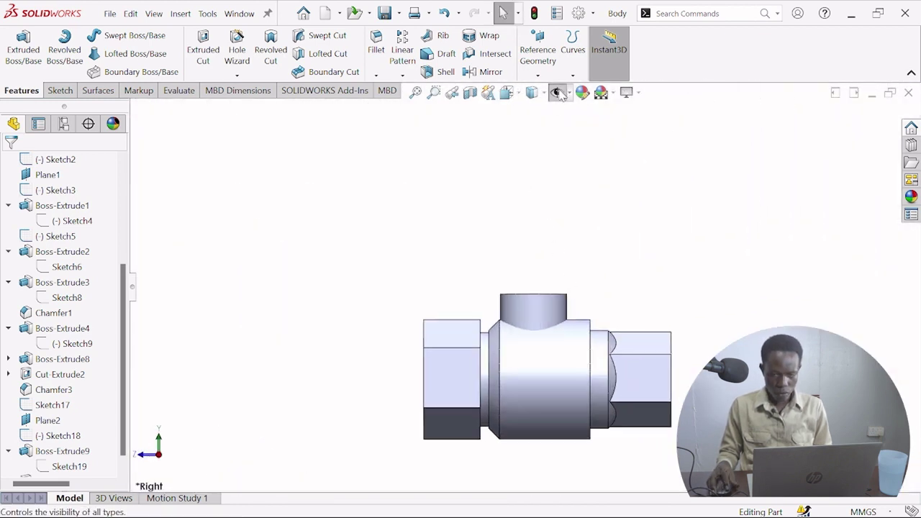
{"action": "left_click", "coordinate": [556, 92]}
{"action": "scroll", "coordinate": [556, 292], "scroll_direction": "up", "scroll_amount": 5}
{"action": "scroll", "coordinate": [526, 303], "scroll_direction": "up", "scroll_amount": 2}
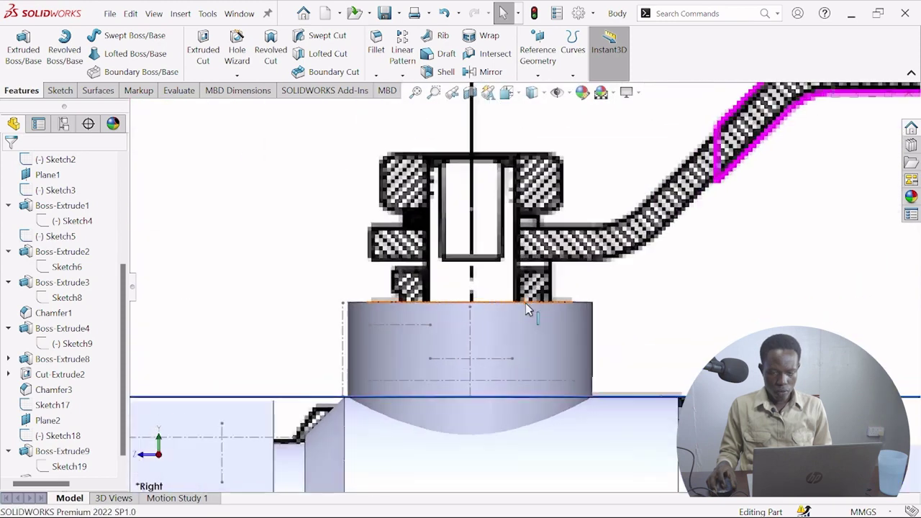
{"action": "left_click", "coordinate": [543, 92]}
{"action": "left_click", "coordinate": [541, 190]}
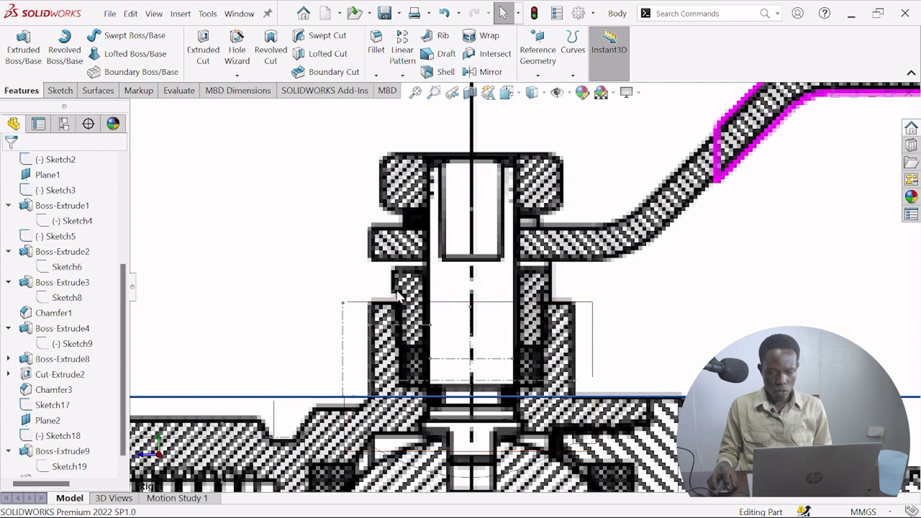
Examine the stem, packing, ball and handle in the reference drawing's section and exploded views.
{"action": "scroll", "coordinate": [508, 284], "scroll_direction": "down", "scroll_amount": 8}
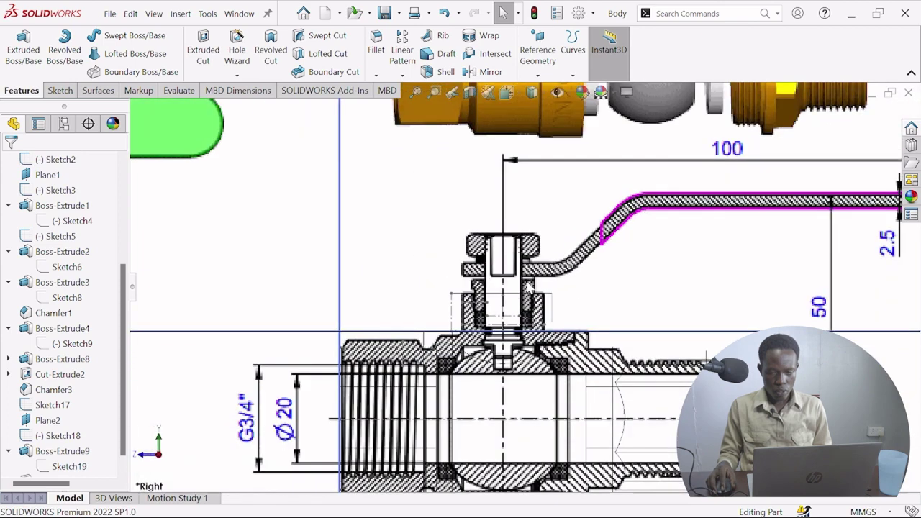
{"action": "scroll", "coordinate": [533, 180], "scroll_direction": "up", "scroll_amount": 3}
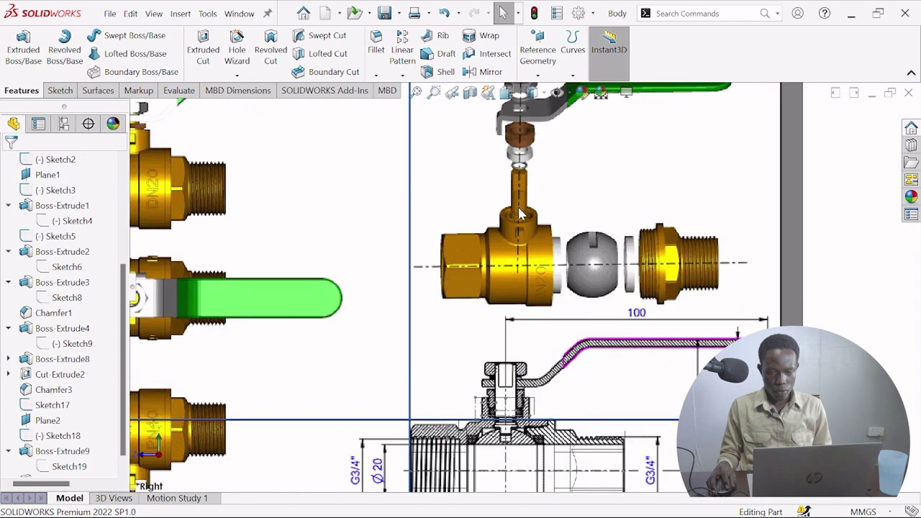
{"action": "scroll", "coordinate": [527, 194], "scroll_direction": "down", "scroll_amount": 3}
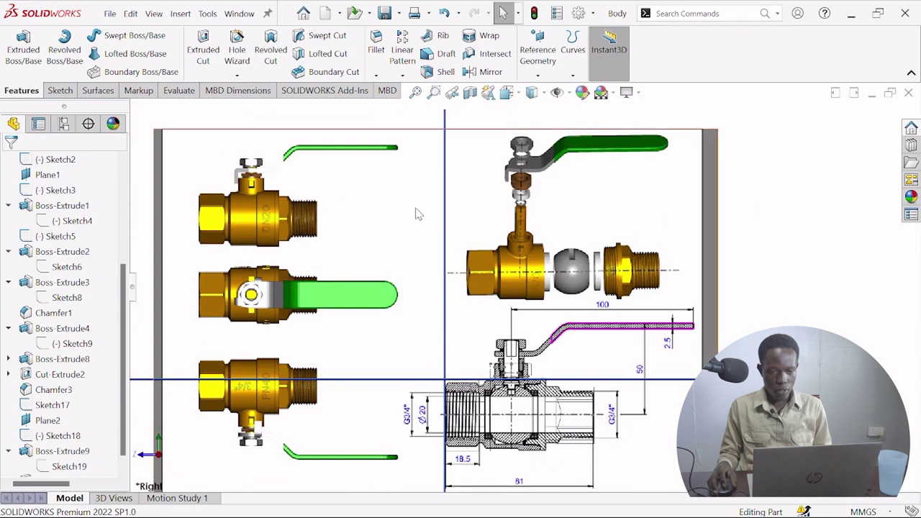
{"action": "scroll", "coordinate": [539, 271], "scroll_direction": "up", "scroll_amount": 2}
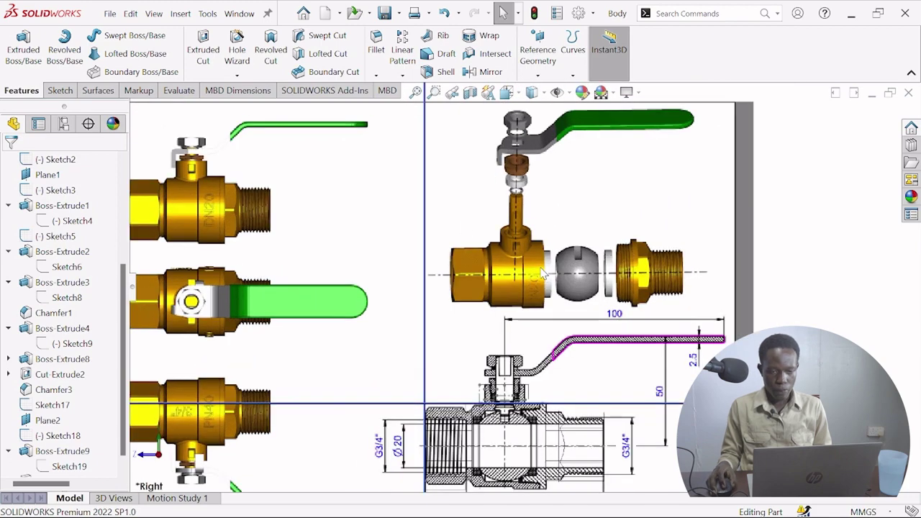
{"action": "scroll", "coordinate": [543, 342], "scroll_direction": "up", "scroll_amount": 5}
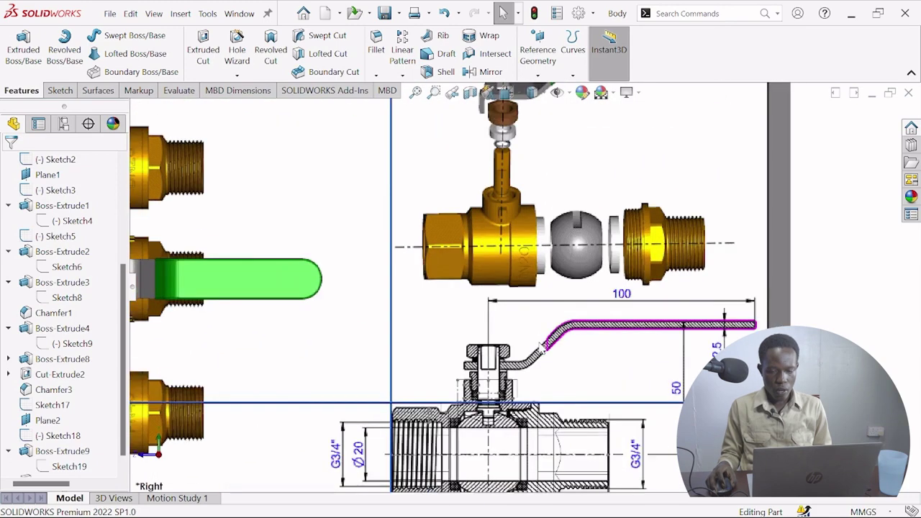
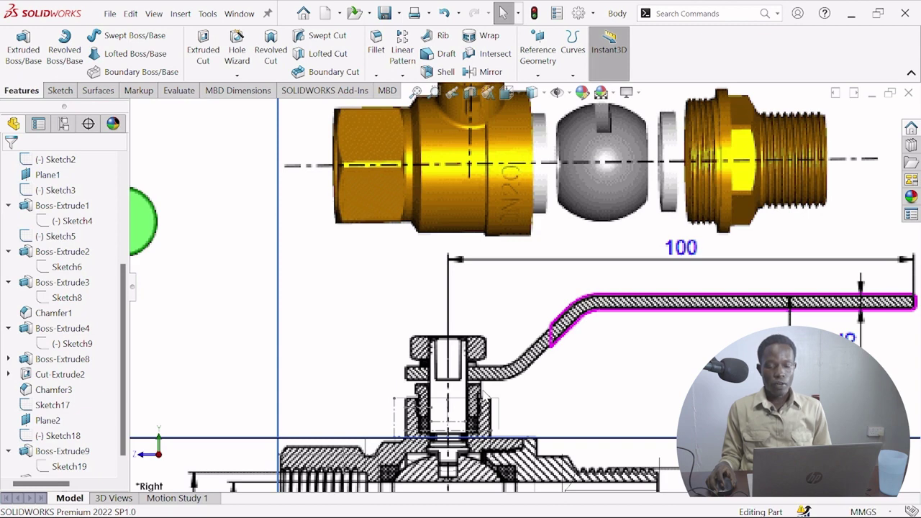
{"action": "scroll", "coordinate": [484, 397], "scroll_direction": "up", "scroll_amount": 3}
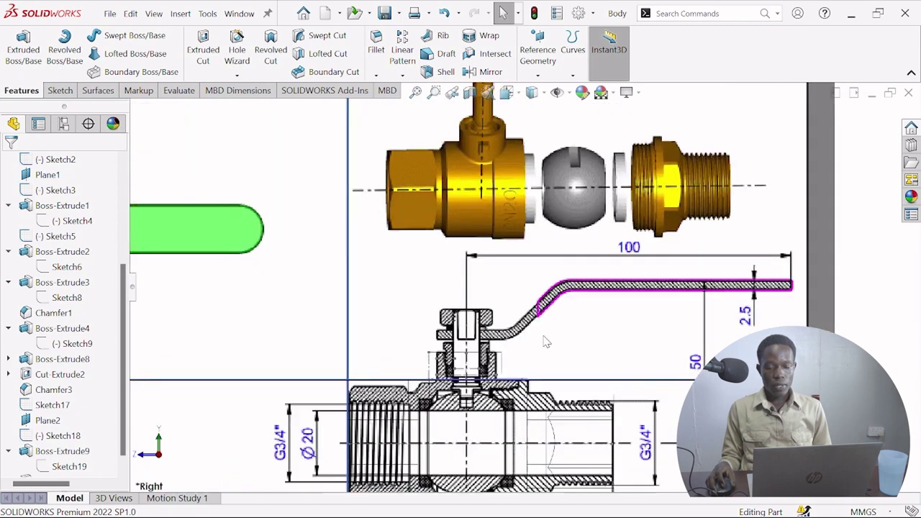
{"action": "scroll", "coordinate": [543, 344], "scroll_direction": "up", "scroll_amount": 1}
{"action": "scroll", "coordinate": [506, 381], "scroll_direction": "up", "scroll_amount": 3}
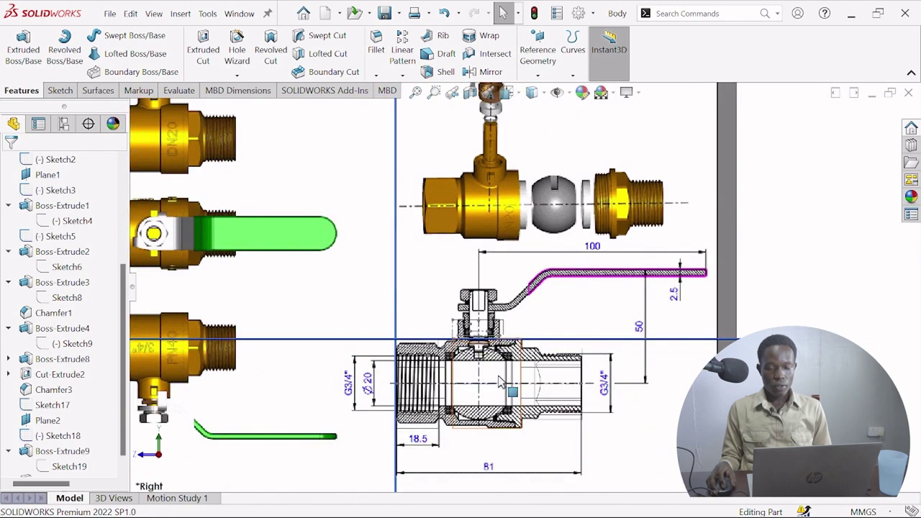
{"action": "scroll", "coordinate": [506, 381], "scroll_direction": "down", "scroll_amount": 2}
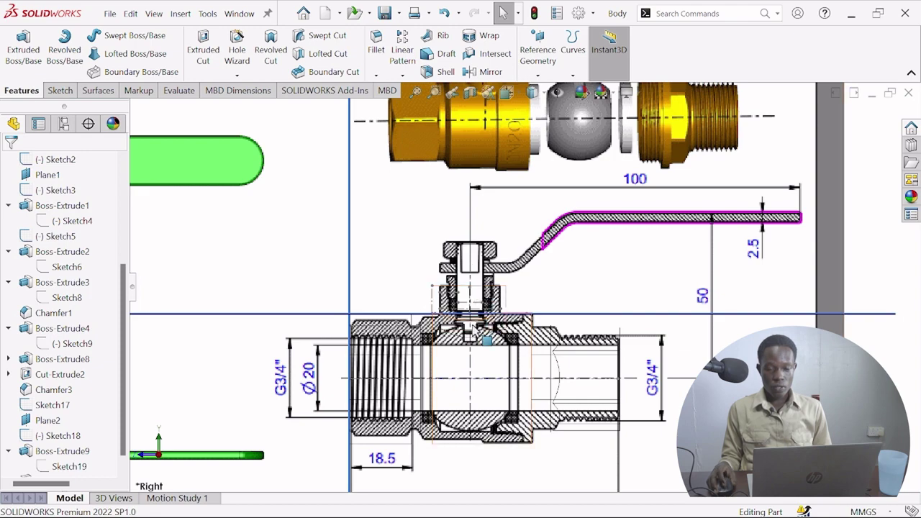
{"action": "scroll", "coordinate": [529, 200], "scroll_direction": "up", "scroll_amount": 5}
{"action": "scroll", "coordinate": [529, 199], "scroll_direction": "down", "scroll_amount": 4}
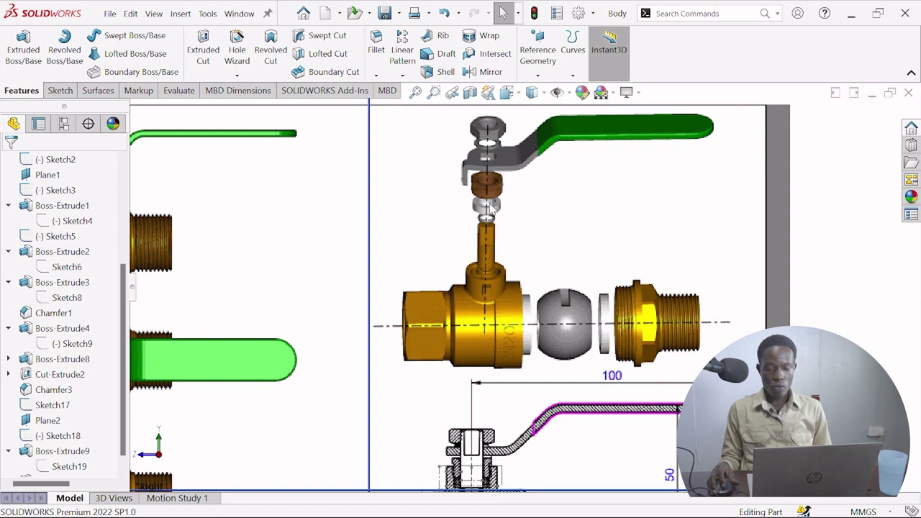
{"action": "scroll", "coordinate": [496, 288], "scroll_direction": "up", "scroll_amount": 4}
{"action": "scroll", "coordinate": [505, 405], "scroll_direction": "down", "scroll_amount": 4}
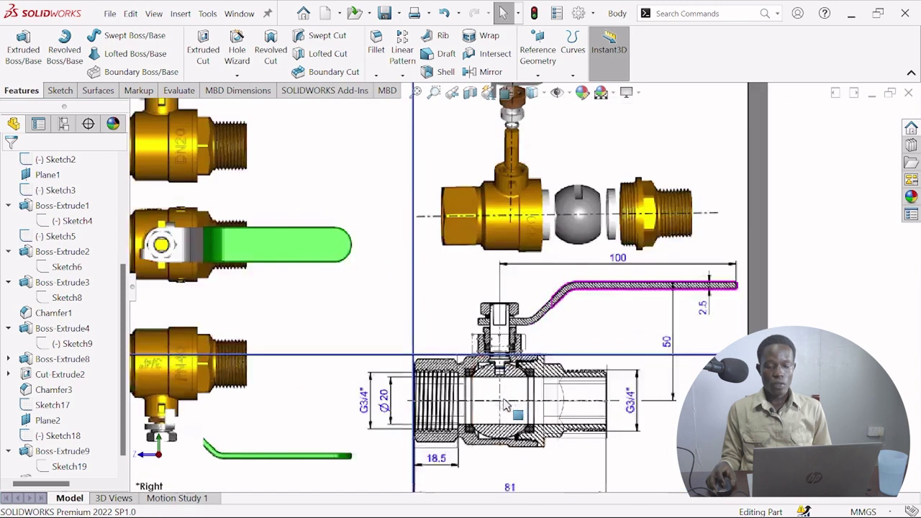
Return the body to a shaded view without the reference items and check the drawing picture's size under the Ref sketch.
{"action": "left_click", "coordinate": [557, 94]}
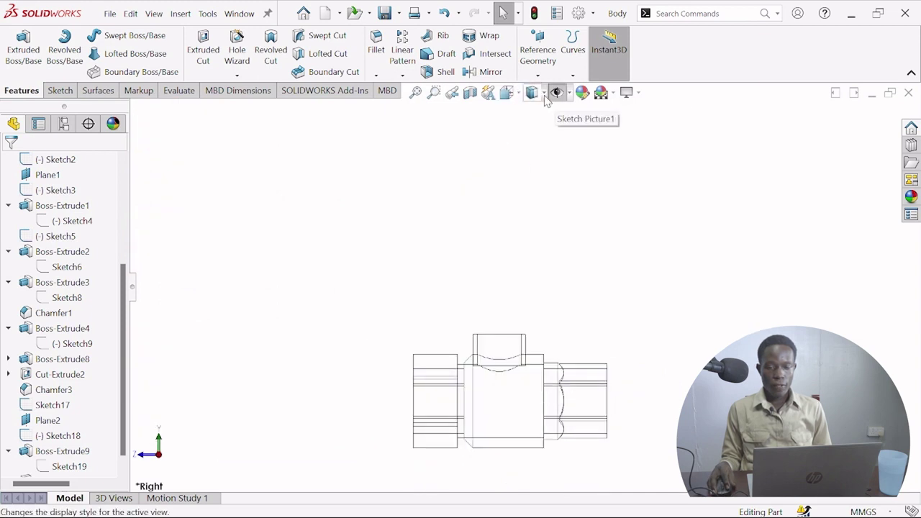
{"action": "scroll", "coordinate": [56, 324], "scroll_direction": "up", "scroll_amount": 4}
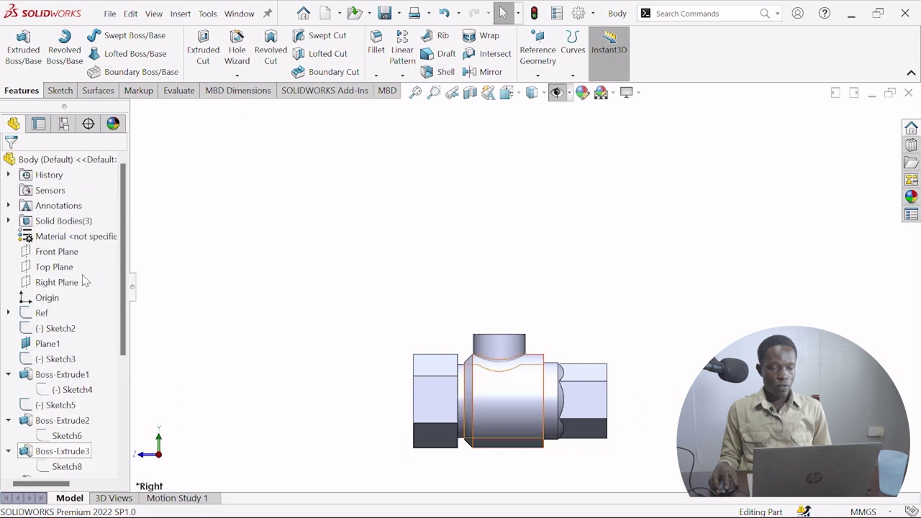
{"action": "left_click", "coordinate": [8, 313]}
{"action": "double_click", "coordinate": [79, 328]}
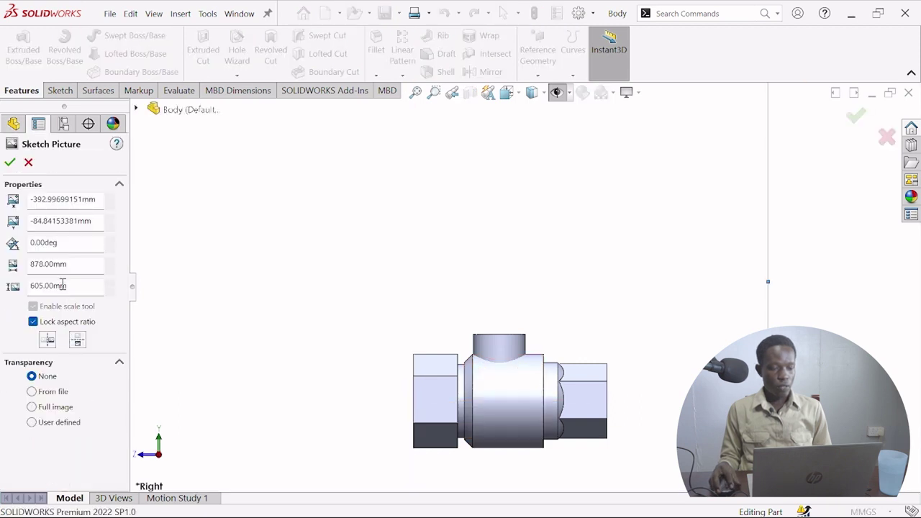
{"action": "left_click_drag", "start_coordinate": [74, 266], "coordinate": [18, 267]}
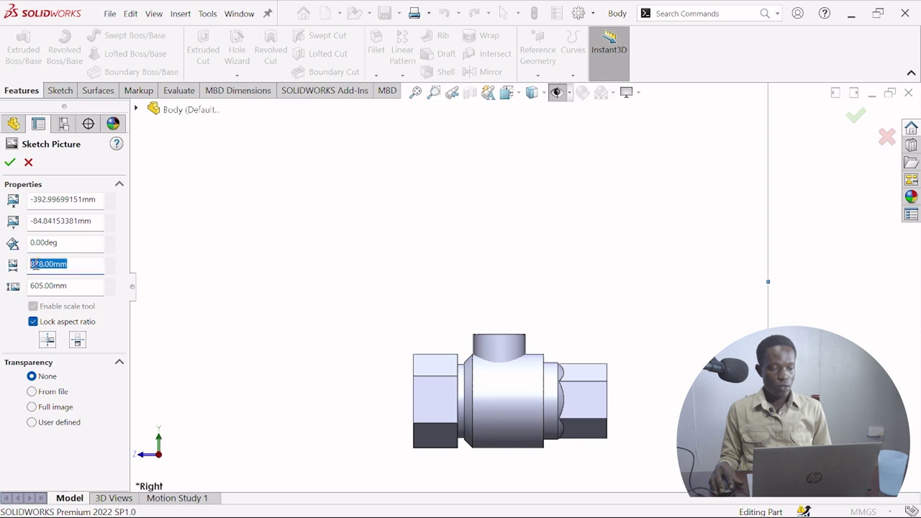
{"action": "left_click", "coordinate": [9, 163]}
{"action": "scroll", "coordinate": [461, 268], "scroll_direction": "up", "scroll_amount": 2}
{"action": "scroll", "coordinate": [461, 269], "scroll_direction": "down", "scroll_amount": 2}
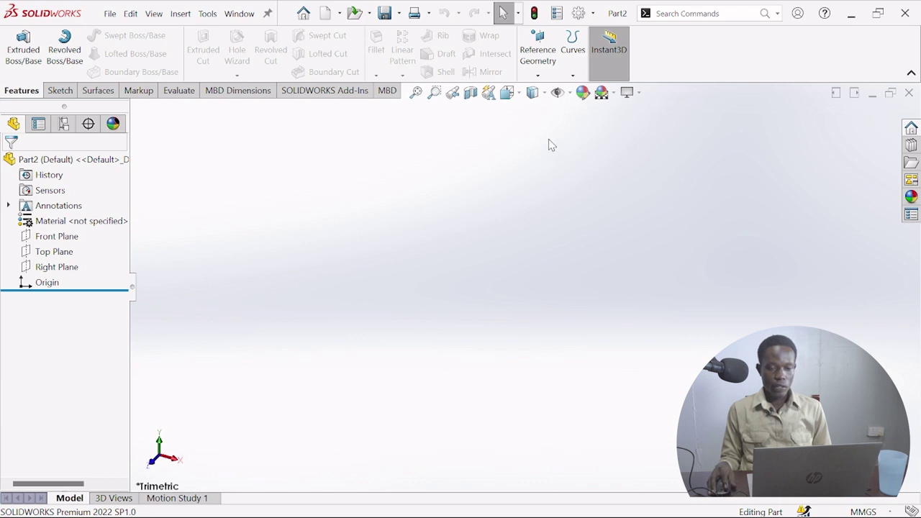
Apply a plain white scene to the new part and start a sketch on the Right Plane.
{"action": "left_click", "coordinate": [601, 92]}
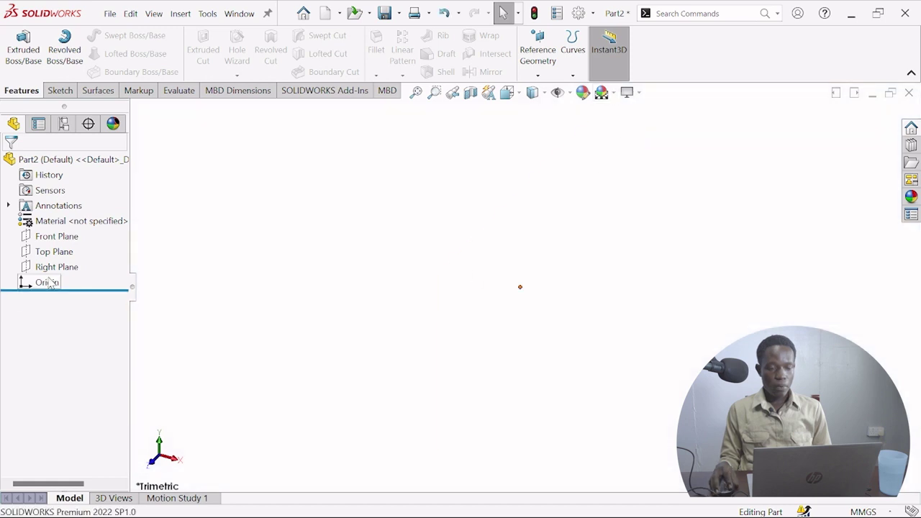
{"action": "left_click", "coordinate": [59, 267]}
{"action": "left_click", "coordinate": [69, 251]}
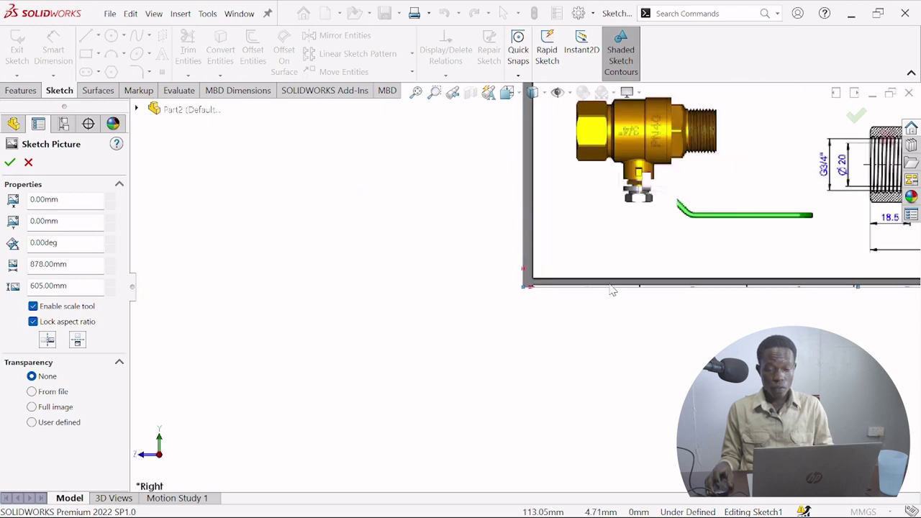
Move the inserted reference drawing picture to about X -358.36 mm and Y -93.81 mm and accept its placement.
{"action": "scroll", "coordinate": [612, 289], "scroll_direction": "up", "scroll_amount": 3}
{"action": "mouse_move", "coordinate": [647, 239]}
{"action": "left_mouse_down"}
{"action": "mouse_move", "coordinate": [548, 299]}
{"action": "mouse_move", "coordinate": [569, 268]}
{"action": "left_mouse_up"}
{"action": "scroll", "coordinate": [568, 260], "scroll_direction": "down", "scroll_amount": 5}
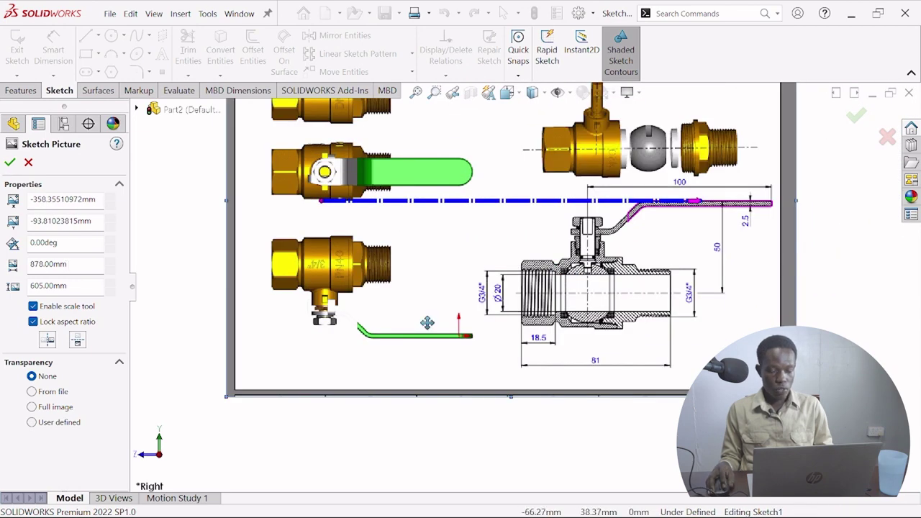
{"action": "scroll", "coordinate": [596, 262], "scroll_direction": "down", "scroll_amount": 2}
{"action": "scroll", "coordinate": [596, 262], "scroll_direction": "up", "scroll_amount": 2}
{"action": "left_click", "coordinate": [9, 163]}
{"action": "scroll", "coordinate": [725, 263], "scroll_direction": "up", "scroll_amount": 2}
{"action": "scroll", "coordinate": [683, 262], "scroll_direction": "down", "scroll_amount": 2}
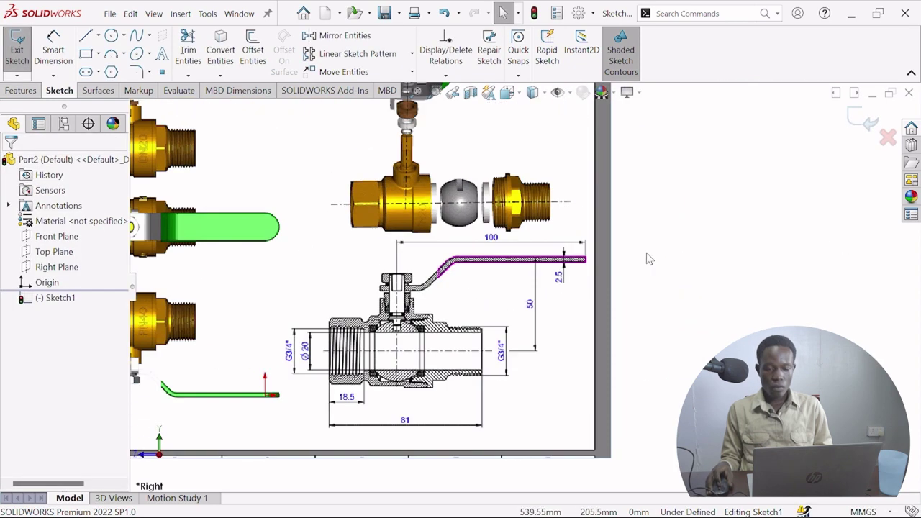
Close the picture sketch on the Right Plane and save the new part as Ball.
{"action": "left_click", "coordinate": [859, 121]}
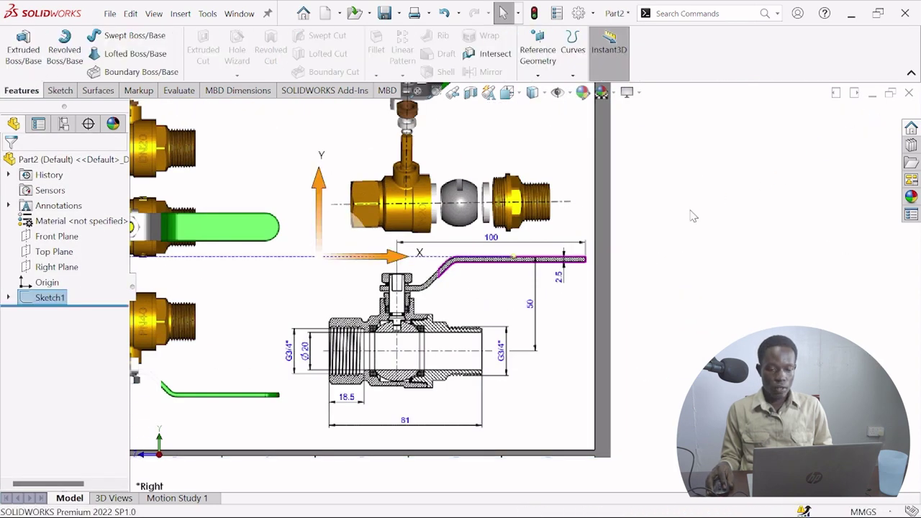
{"action": "left_click", "coordinate": [700, 236]}
{"action": "scroll", "coordinate": [514, 286], "scroll_direction": "up", "scroll_amount": 2}
{"action": "scroll", "coordinate": [534, 296], "scroll_direction": "down", "scroll_amount": 3}
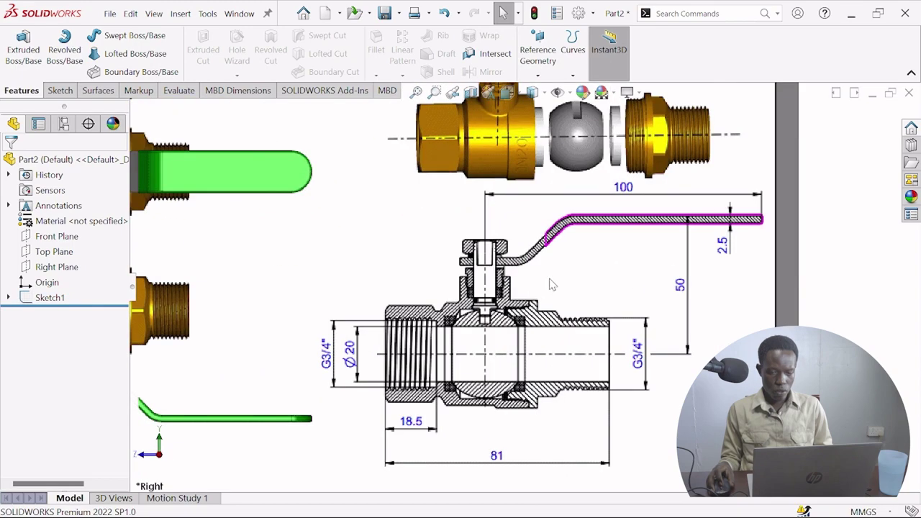
{"action": "scroll", "coordinate": [550, 286], "scroll_direction": "up", "scroll_amount": 1}
{"action": "scroll", "coordinate": [550, 285], "scroll_direction": "down", "scroll_amount": 2}
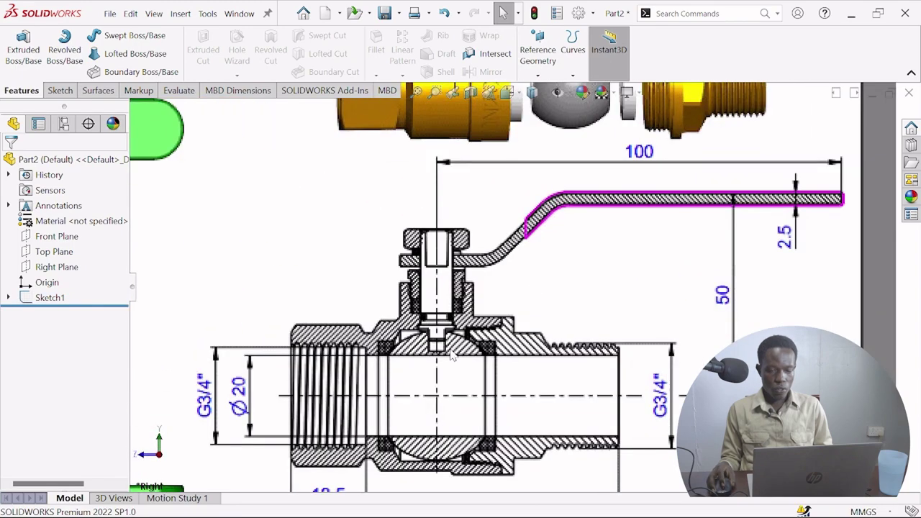
{"action": "scroll", "coordinate": [489, 332], "scroll_direction": "up", "scroll_amount": 2}
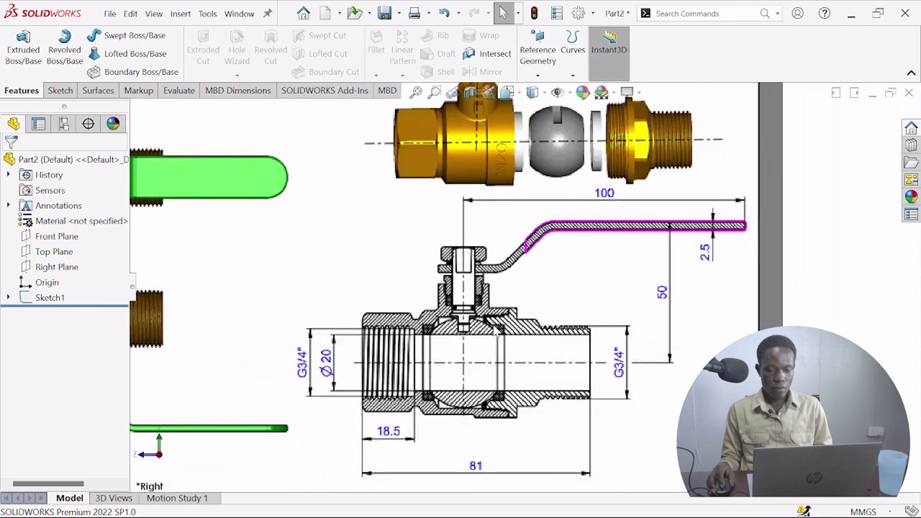
{"action": "scroll", "coordinate": [490, 332], "scroll_direction": "down", "scroll_amount": 2}
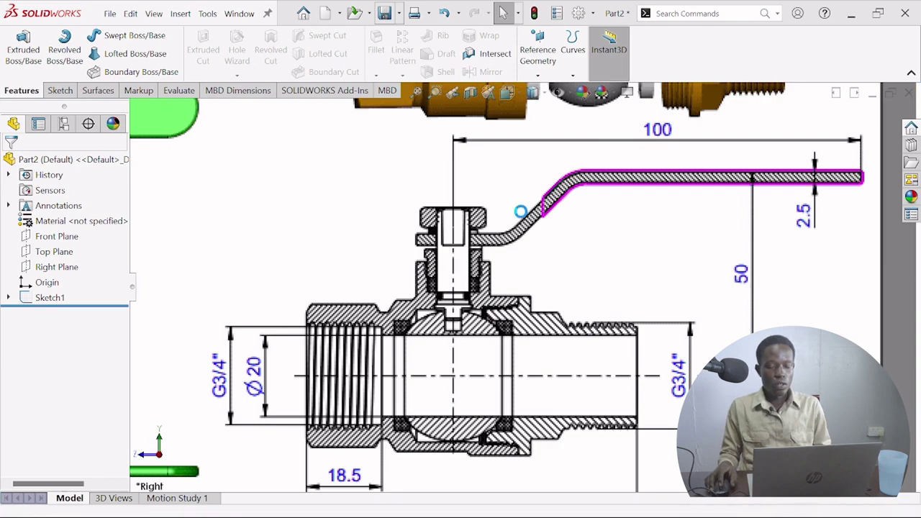
{"action": "scroll", "coordinate": [523, 218], "scroll_direction": "up", "scroll_amount": 1}
{"action": "scroll", "coordinate": [527, 268], "scroll_direction": "down", "scroll_amount": 3}
{"action": "scroll", "coordinate": [526, 268], "scroll_direction": "up", "scroll_amount": 1}
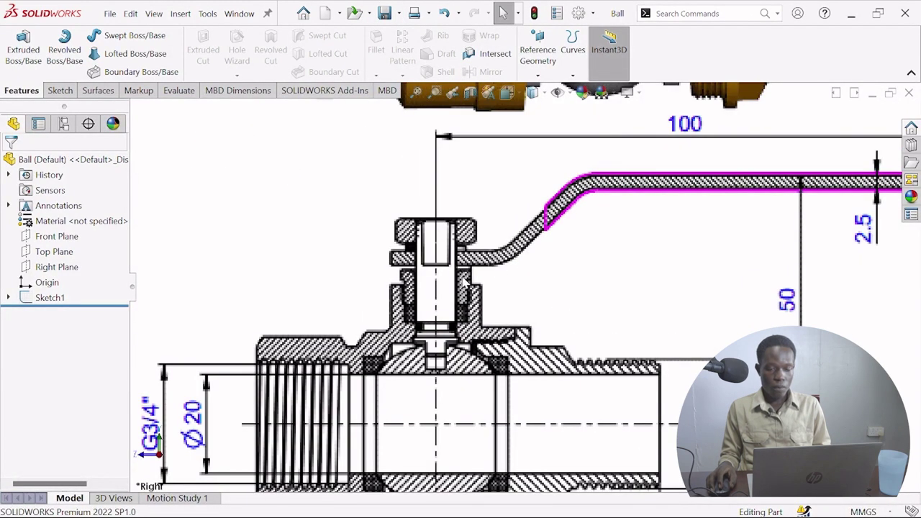
Start a sketch on the Right Plane and draw a horizontal construction line about 28.6 mm long across the stem's upper end.
{"action": "scroll", "coordinate": [464, 282], "scroll_direction": "up", "scroll_amount": 5}
{"action": "scroll", "coordinate": [514, 255], "scroll_direction": "down", "scroll_amount": 3}
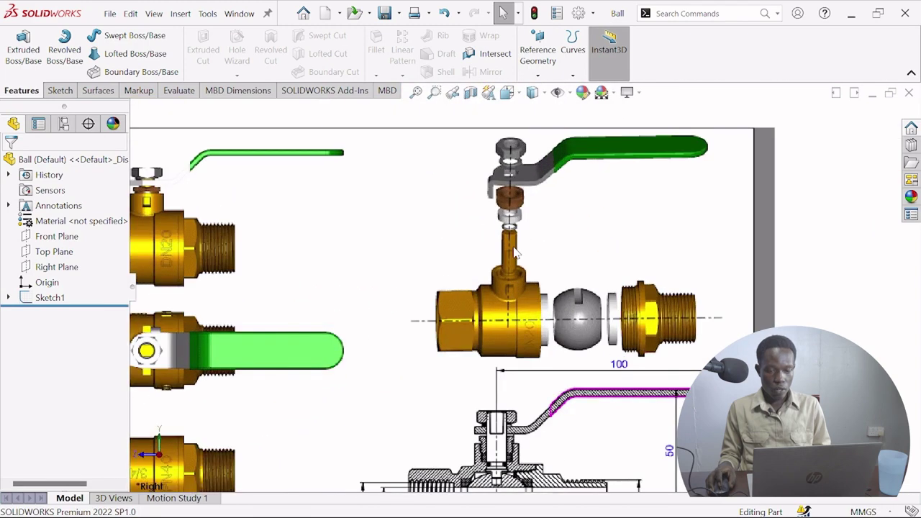
{"action": "scroll", "coordinate": [513, 253], "scroll_direction": "down", "scroll_amount": 2}
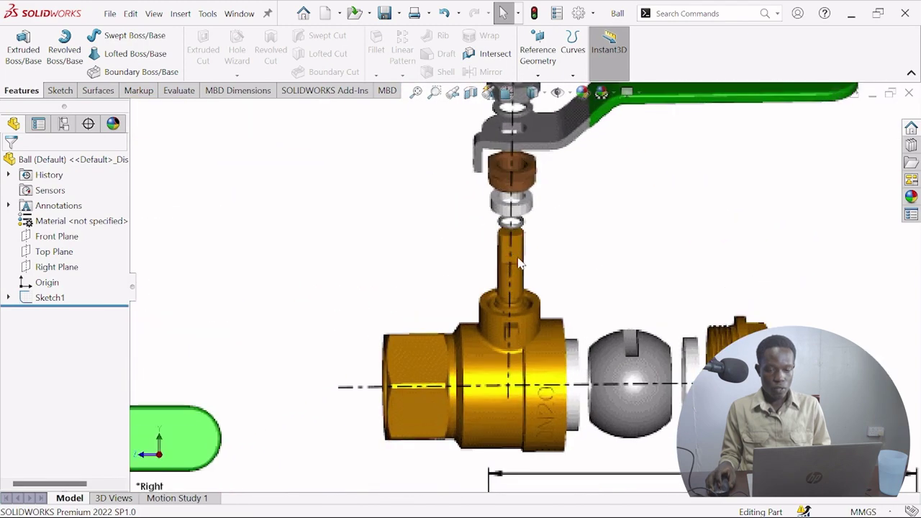
{"action": "scroll", "coordinate": [515, 253], "scroll_direction": "up", "scroll_amount": 5}
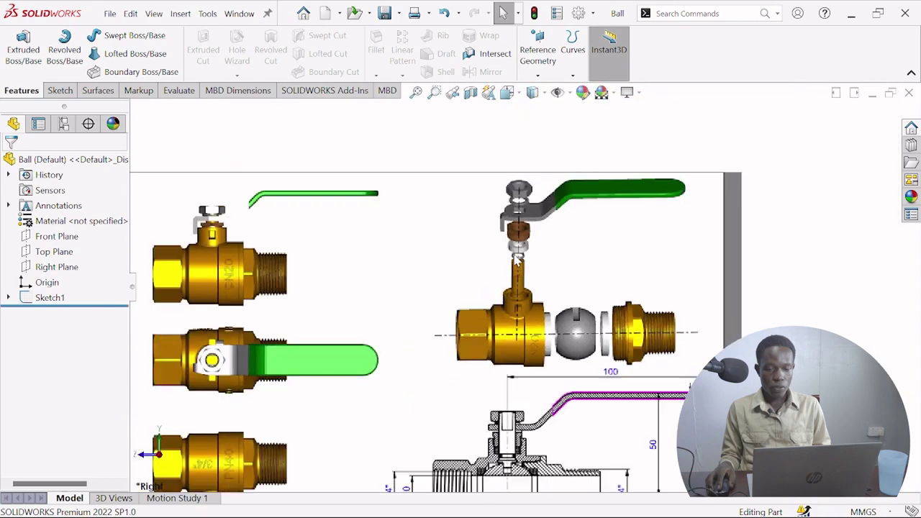
{"action": "scroll", "coordinate": [519, 264], "scroll_direction": "down", "scroll_amount": 4}
{"action": "scroll", "coordinate": [562, 403], "scroll_direction": "up", "scroll_amount": 3}
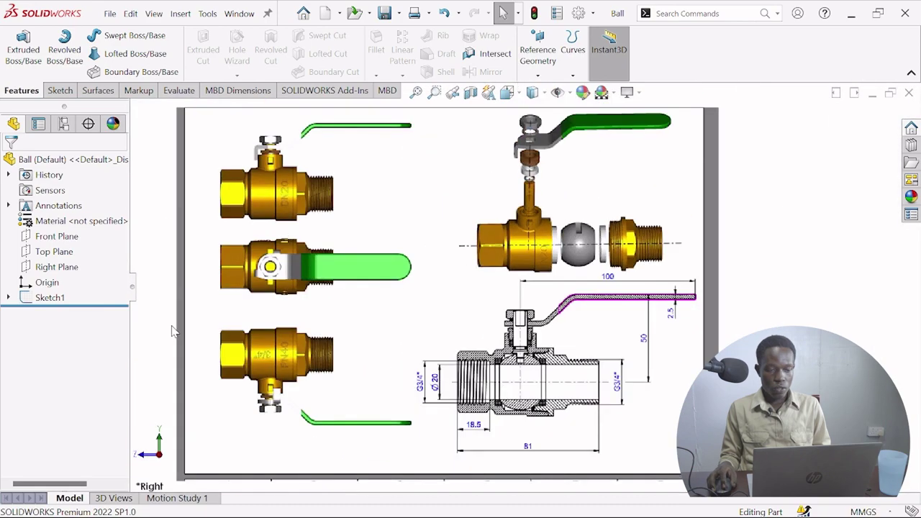
{"action": "left_click", "coordinate": [63, 269]}
{"action": "key", "text": "s"}
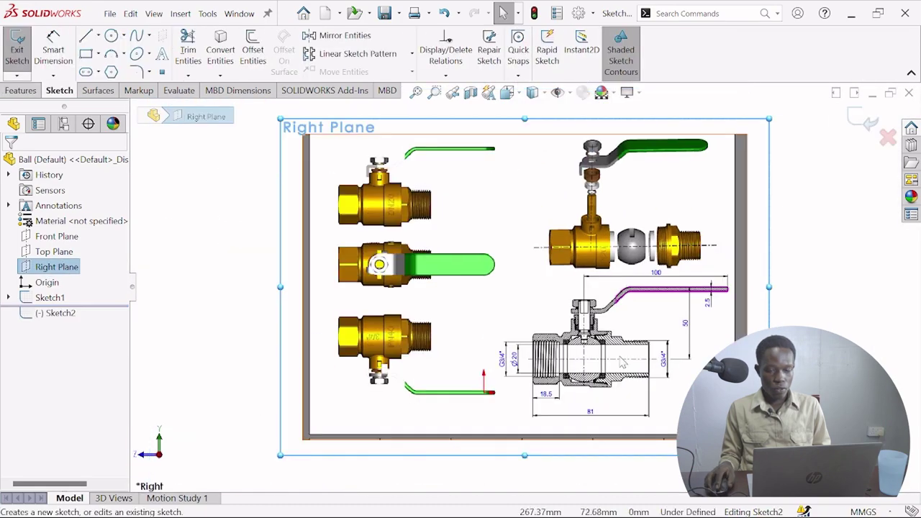
{"action": "scroll", "coordinate": [625, 362], "scroll_direction": "down", "scroll_amount": 5}
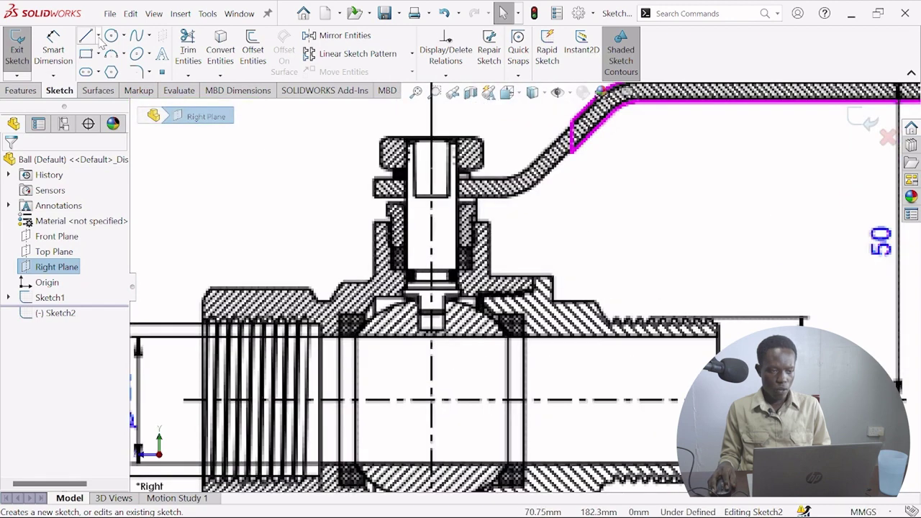
{"action": "key", "text": "l"}
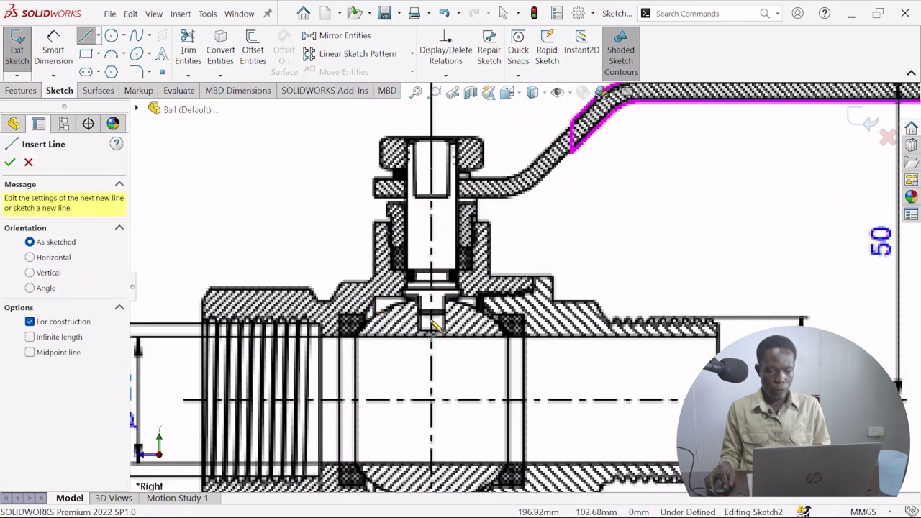
{"action": "left_click", "coordinate": [405, 149]}
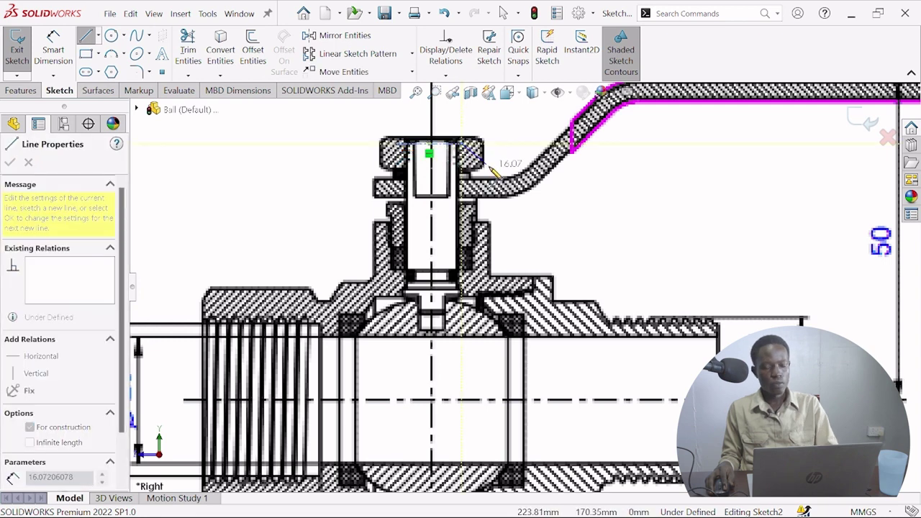
{"action": "key", "text": "Escape"}
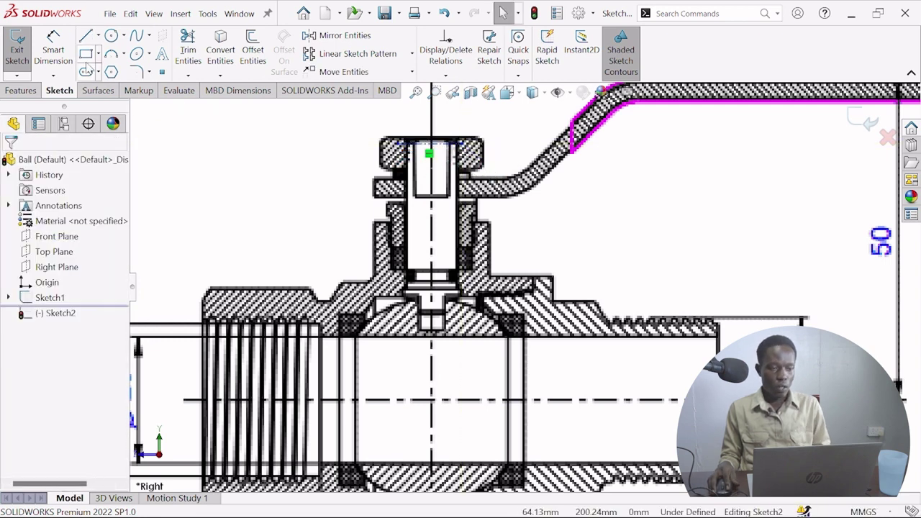
Dimension the horizontal construction line's length to 28 mm.
{"action": "left_click", "coordinate": [53, 49]}
{"action": "left_click", "coordinate": [464, 146]}
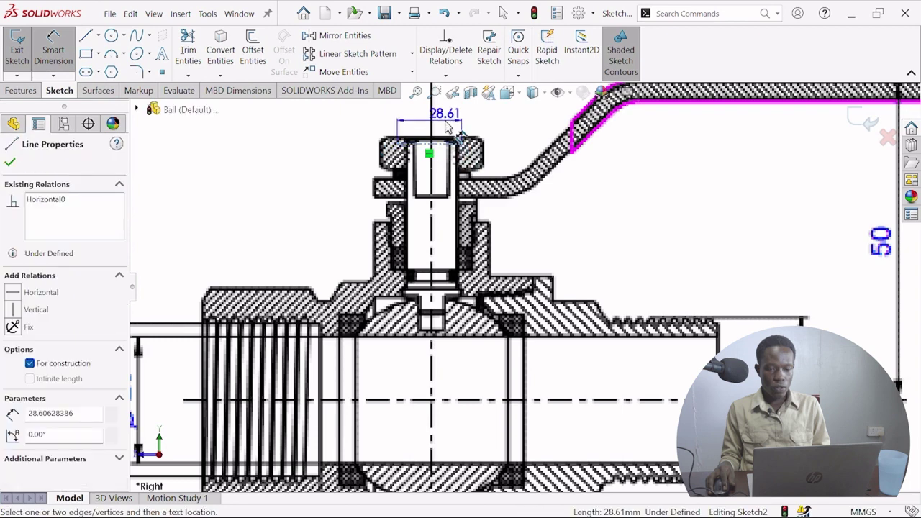
{"action": "left_click", "coordinate": [446, 122]}
{"action": "type", "text": "28.60628386mm"}
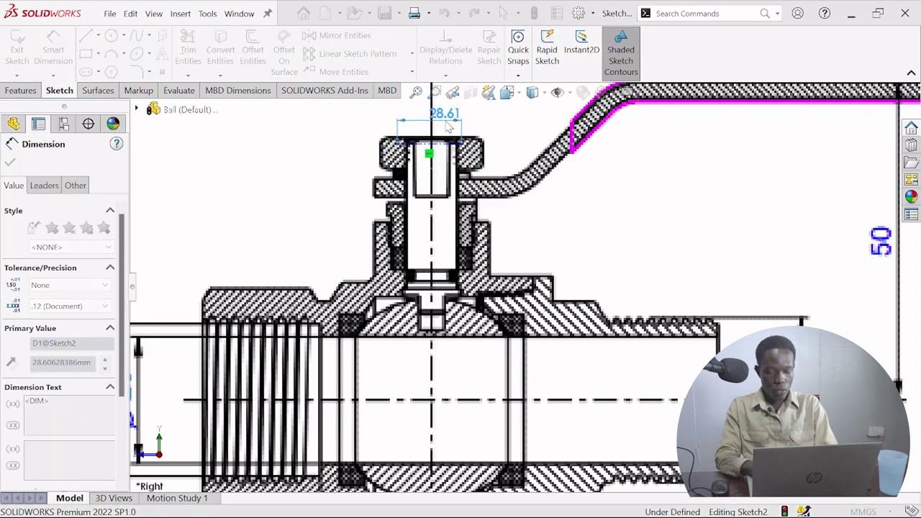
{"action": "key", "text": "Return"}
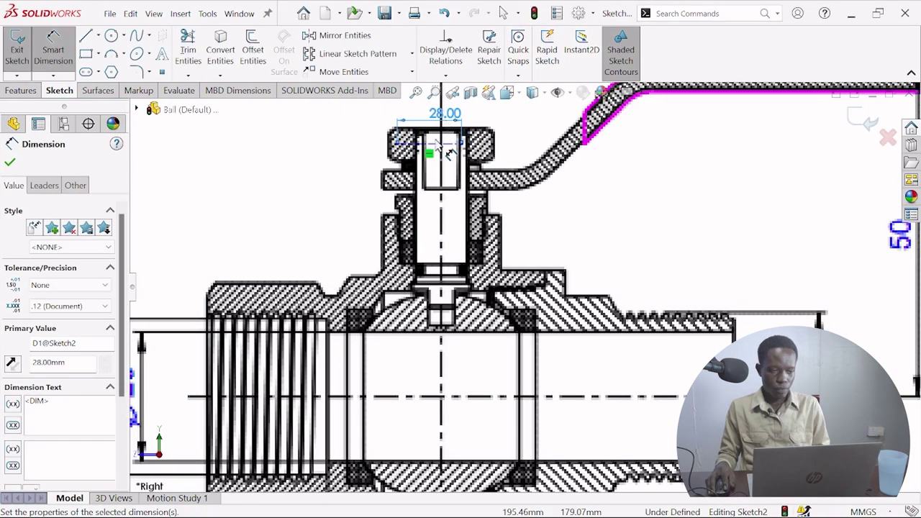
{"action": "key", "text": "Escape"}
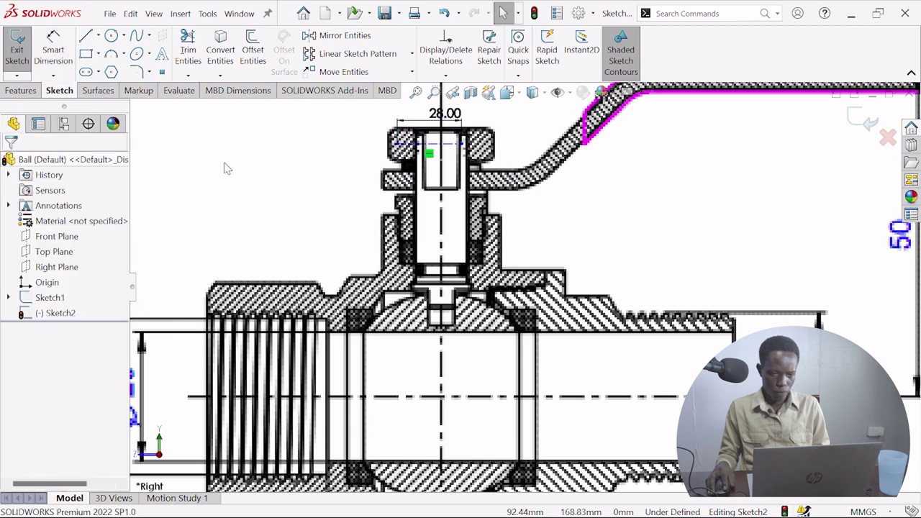
Shift the horizontal construction line sideways so its left end sits on the stem's left edge.
{"action": "left_click", "coordinate": [442, 147]}
{"action": "left_click", "coordinate": [397, 143]}
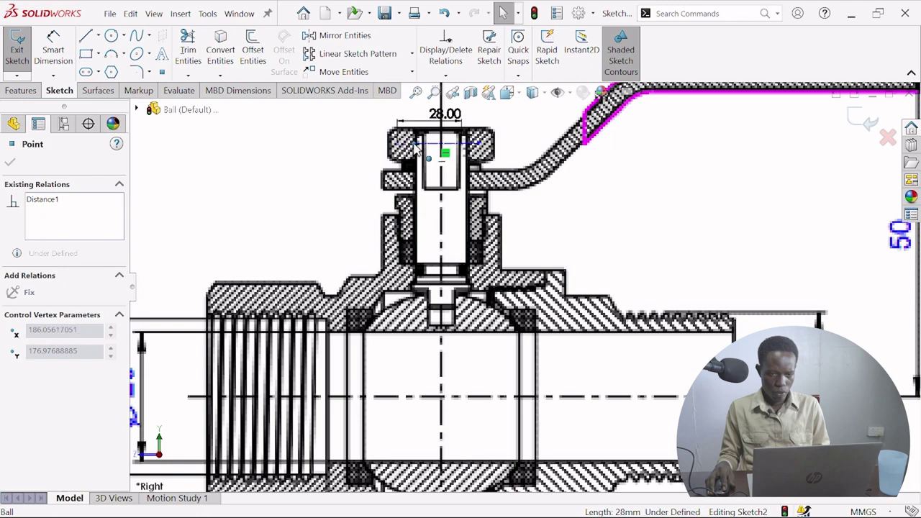
{"action": "left_click", "coordinate": [10, 162]}
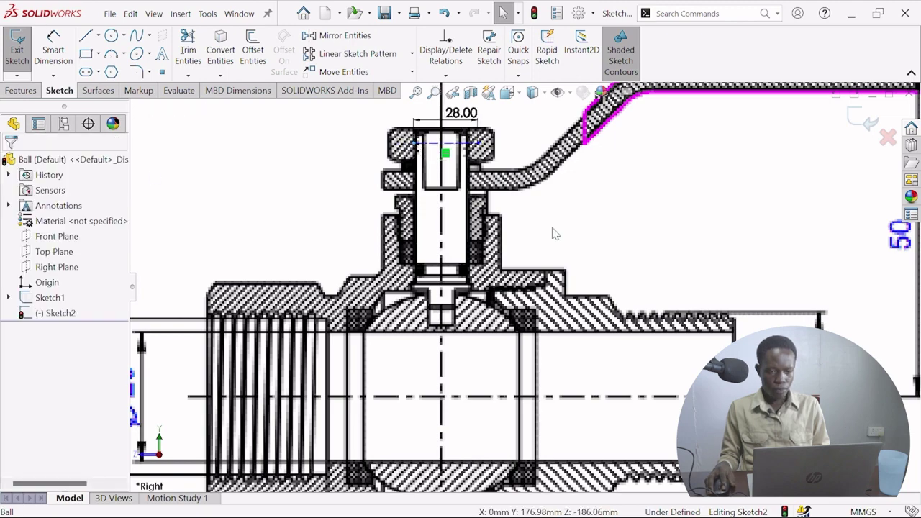
Draw a vertical construction line about 61.8 mm long down the stem's right edge, ending near the shoulder above the ball.
{"action": "key", "text": "f"}
{"action": "scroll", "coordinate": [577, 174], "scroll_direction": "down", "scroll_amount": 4}
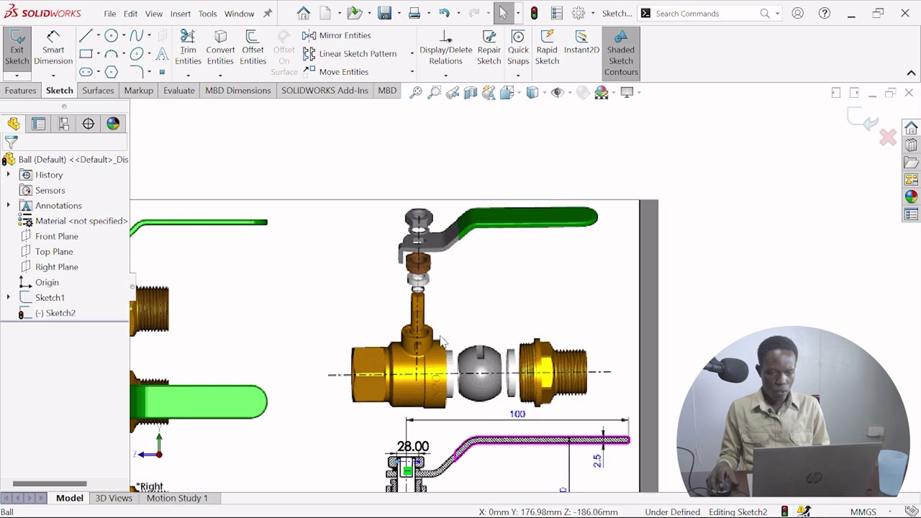
{"action": "scroll", "coordinate": [452, 347], "scroll_direction": "up", "scroll_amount": 3}
{"action": "scroll", "coordinate": [474, 402], "scroll_direction": "down", "scroll_amount": 5}
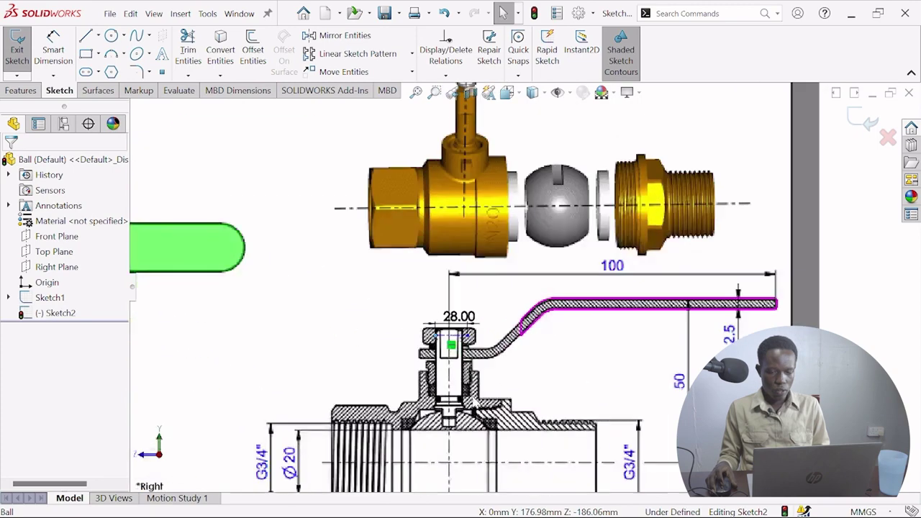
{"action": "scroll", "coordinate": [483, 387], "scroll_direction": "down", "scroll_amount": 4}
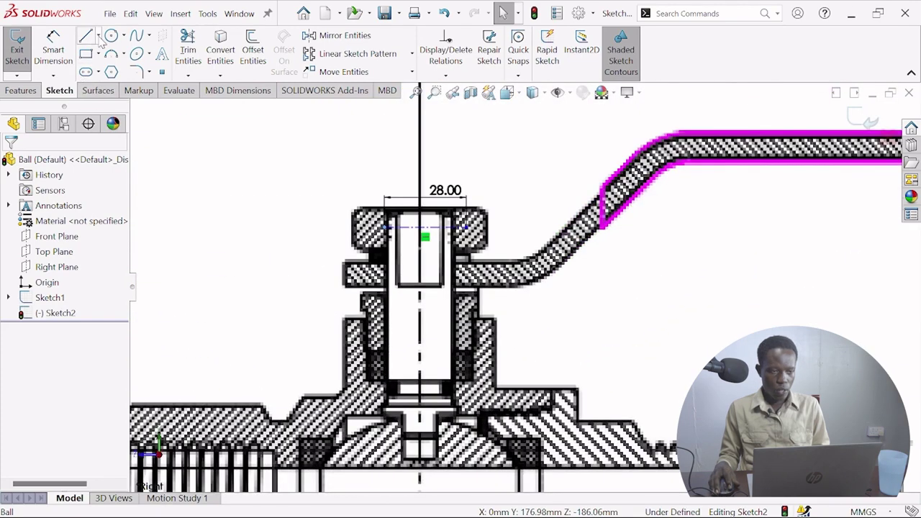
{"action": "left_click", "coordinate": [108, 74]}
{"action": "left_click", "coordinate": [464, 232]}
{"action": "left_click", "coordinate": [464, 383]}
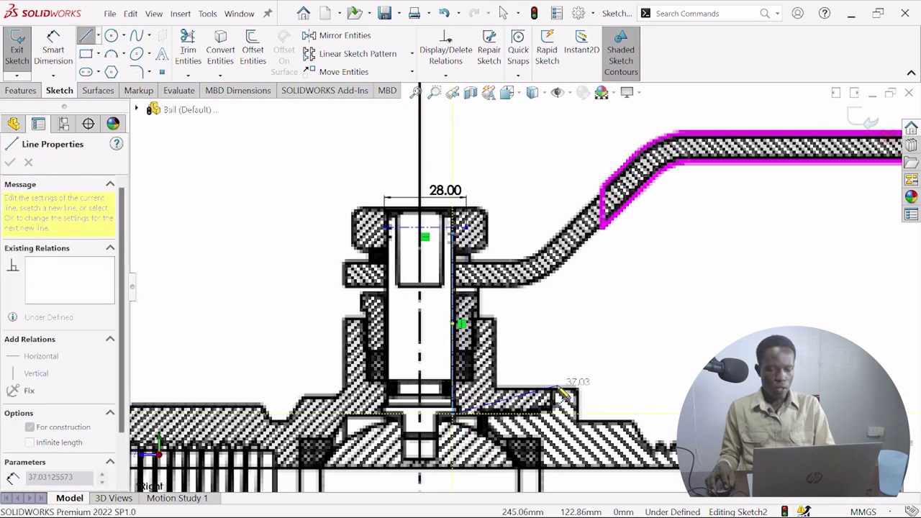
{"action": "key", "text": "Escape"}
{"action": "key", "text": "Escape"}
Set the vertical construction line's length to 62 mm and close the sketch.
{"action": "left_click", "coordinate": [61, 61]}
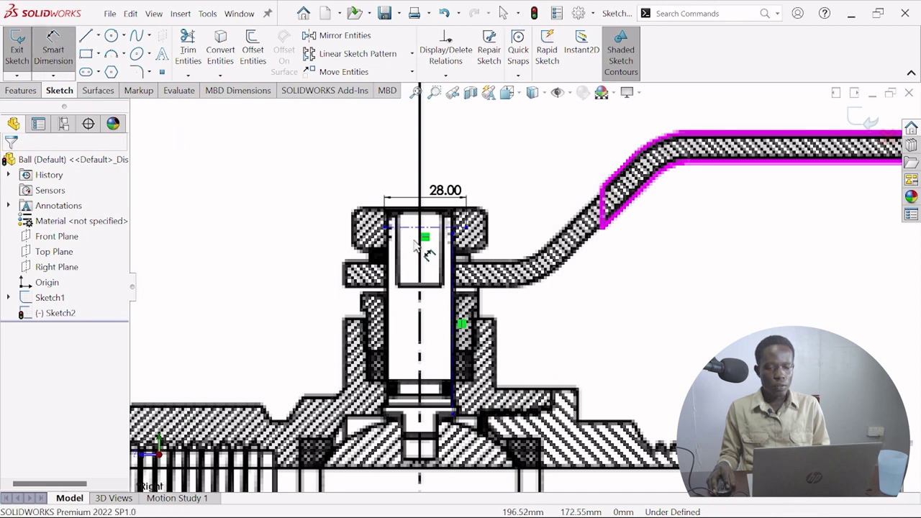
{"action": "left_click", "coordinate": [452, 287]}
{"action": "left_click", "coordinate": [568, 282]}
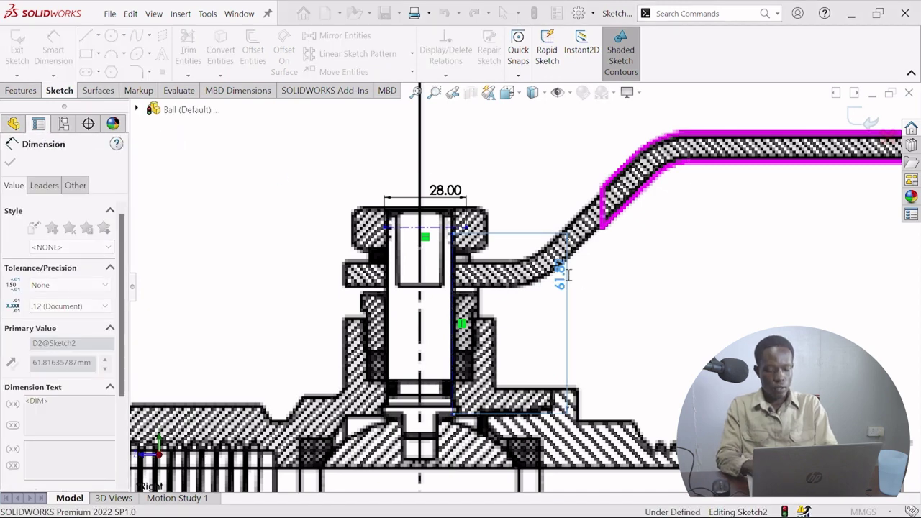
{"action": "type", "text": "62"}
{"action": "key", "text": "Return"}
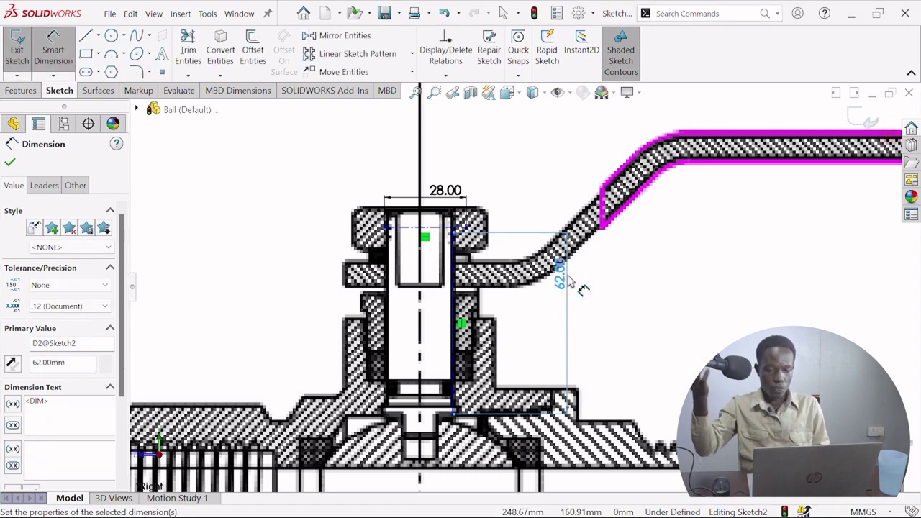
{"action": "left_click", "coordinate": [871, 120]}
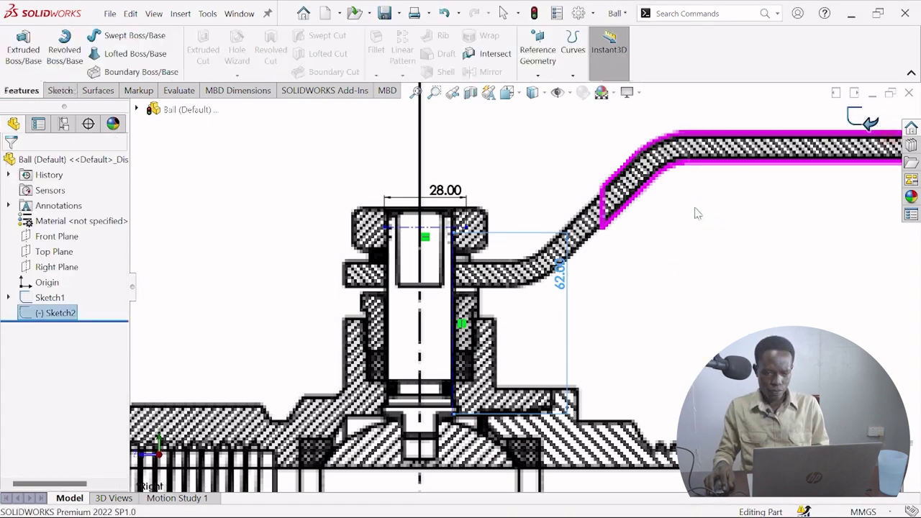
Create a reference plane parallel to the Top Plane through the left endpoint of the 28 mm construction line.
{"action": "scroll", "coordinate": [667, 239], "scroll_direction": "up", "scroll_amount": 5}
{"action": "scroll", "coordinate": [554, 317], "scroll_direction": "down", "scroll_amount": 4}
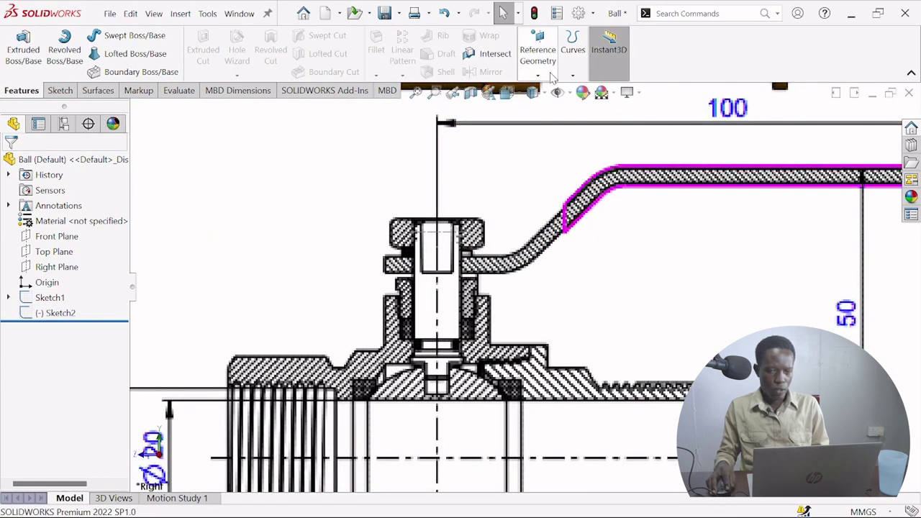
{"action": "left_click", "coordinate": [538, 47]}
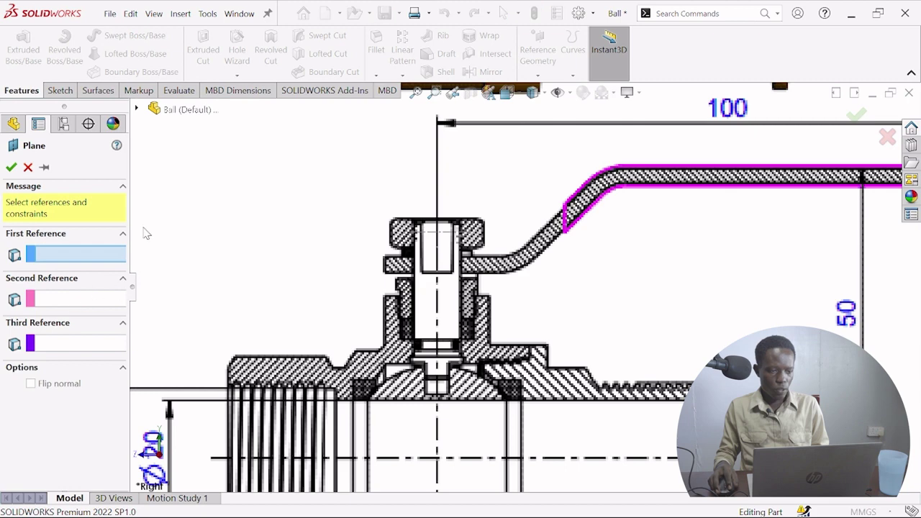
{"action": "left_click", "coordinate": [136, 108]}
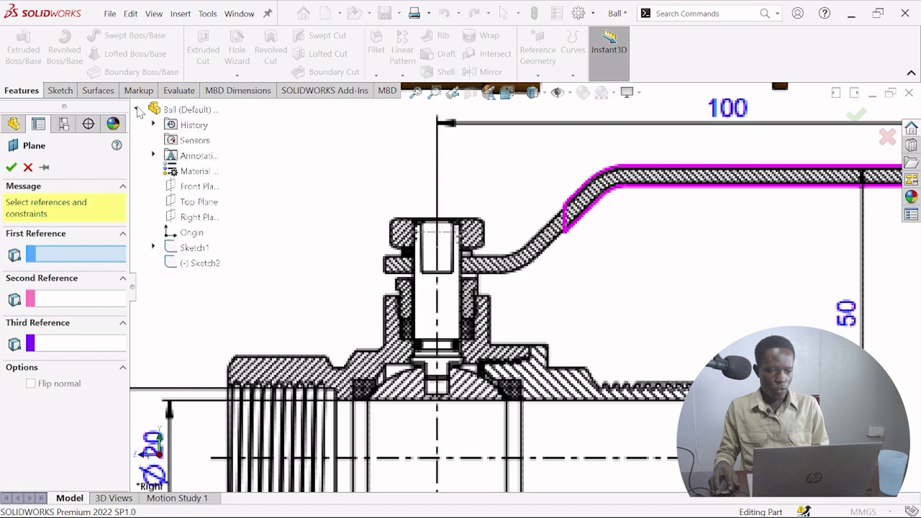
{"action": "left_click", "coordinate": [199, 201]}
{"action": "left_click", "coordinate": [424, 246]}
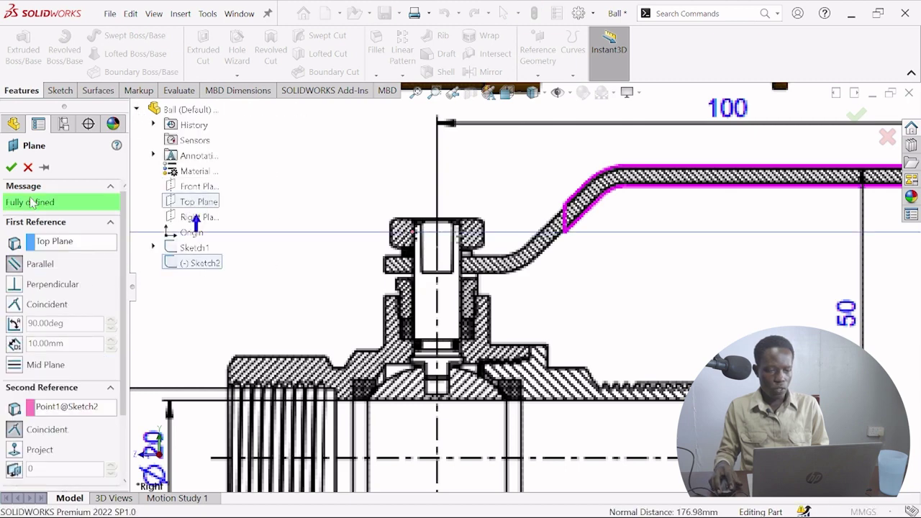
{"action": "left_click", "coordinate": [11, 166]}
Sketch a six-sided polygon on the new plane, centred on the construction line, with an inscribed circle about 28.2 mm in diameter.
{"action": "left_click", "coordinate": [59, 90]}
{"action": "left_click", "coordinate": [21, 51]}
{"action": "scroll", "coordinate": [547, 257], "scroll_direction": "down", "scroll_amount": 3}
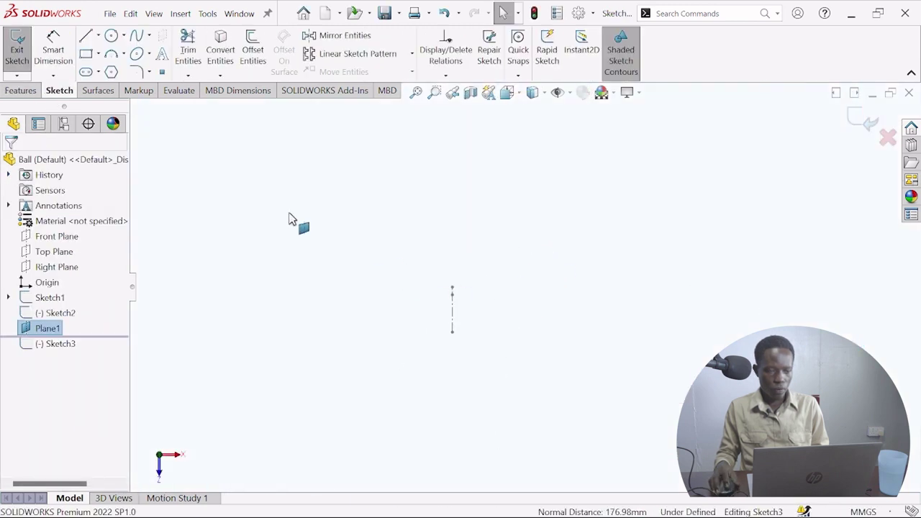
{"action": "left_click", "coordinate": [112, 37]}
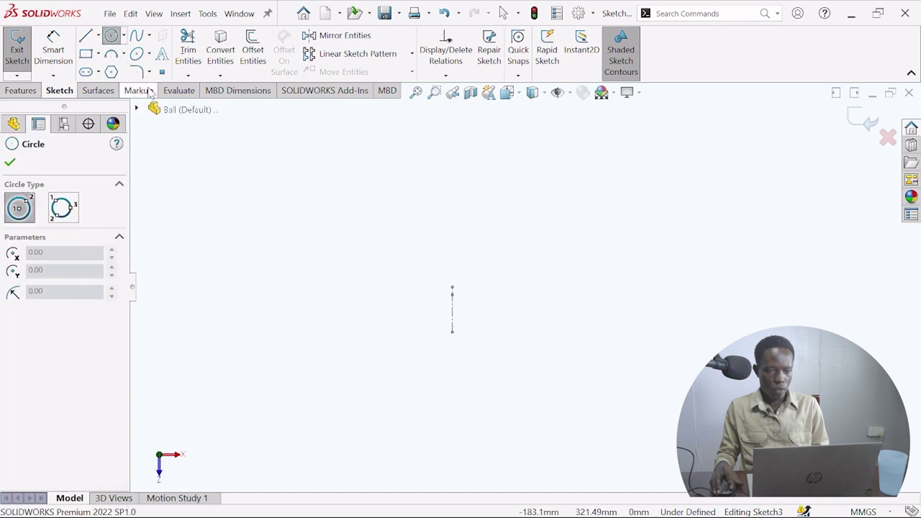
{"action": "left_click", "coordinate": [111, 72]}
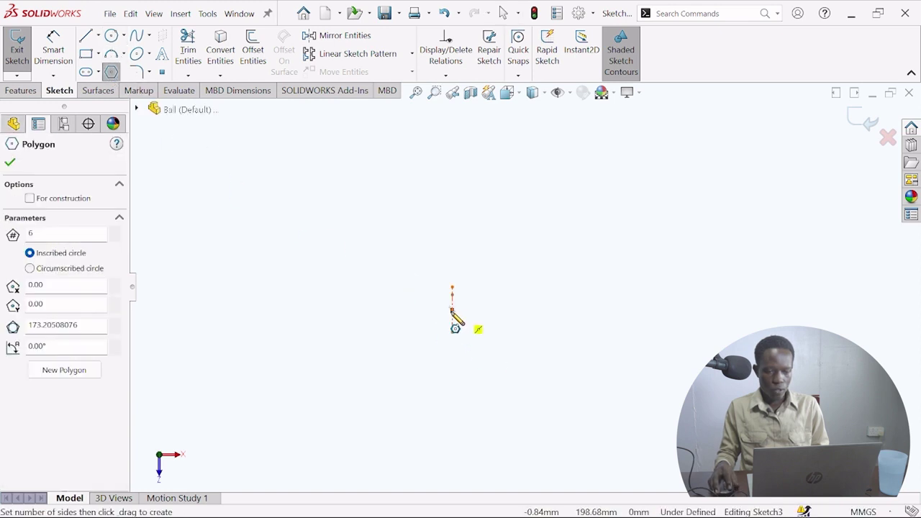
{"action": "left_click_drag", "start_coordinate": [451, 309], "coordinate": [436, 288]}
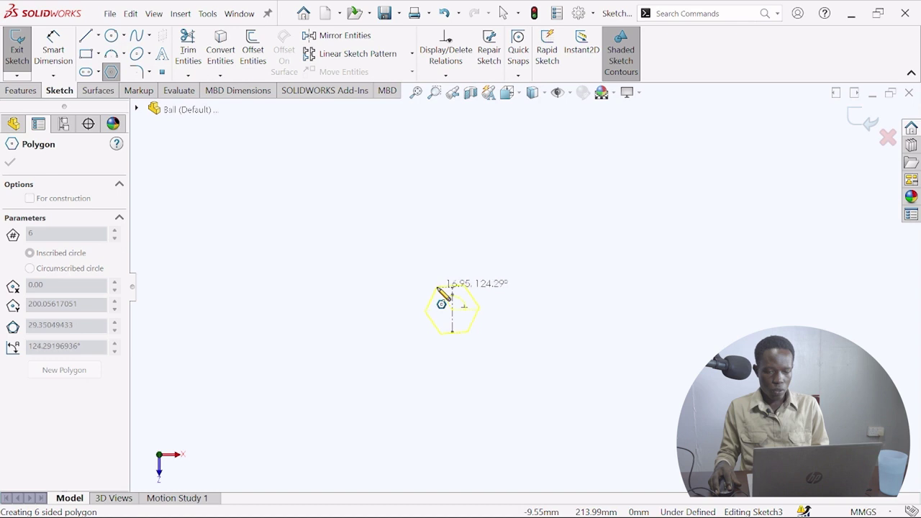
{"action": "left_click_drag", "start_coordinate": [438, 288], "coordinate": [438, 289]}
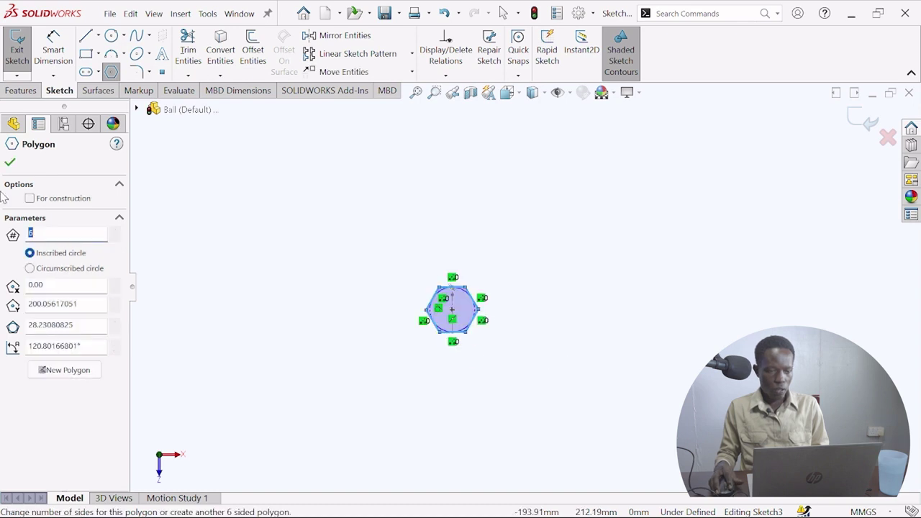
{"action": "left_click", "coordinate": [10, 162]}
{"action": "left_click", "coordinate": [50, 56]}
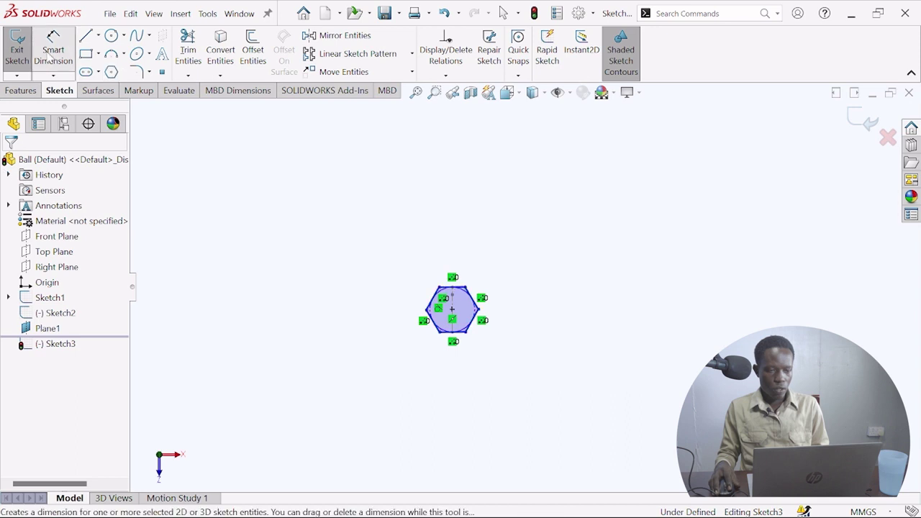
{"action": "left_click", "coordinate": [50, 54]}
Extrude the hexagon 62 mm in the reversed direction, down toward the ball, checking its fit against the stem in the reference picture.
{"action": "left_click", "coordinate": [21, 90]}
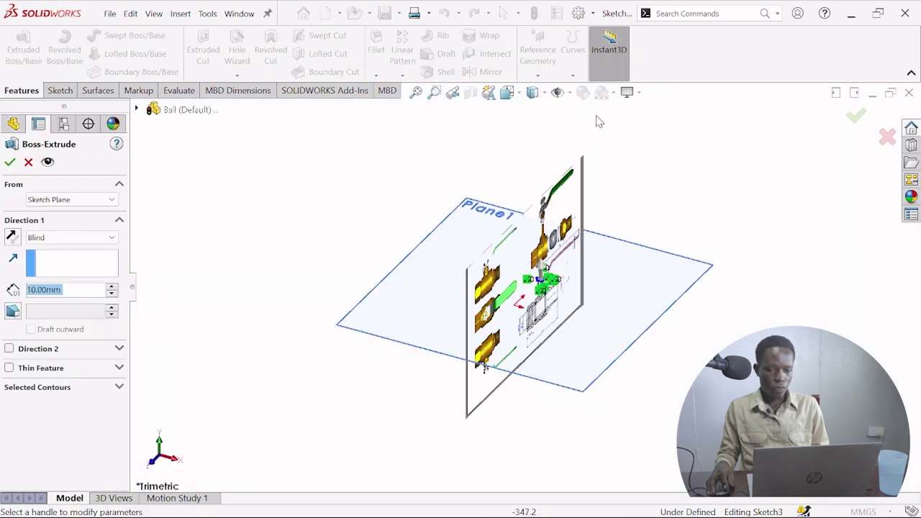
{"action": "left_click", "coordinate": [556, 92]}
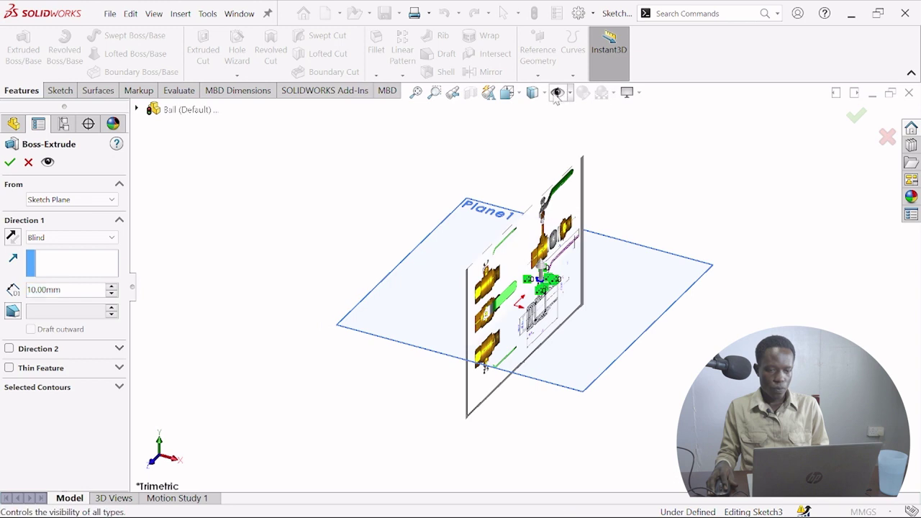
{"action": "double_click", "coordinate": [31, 291]}
{"action": "type", "text": "62"}
{"action": "key", "text": "Return"}
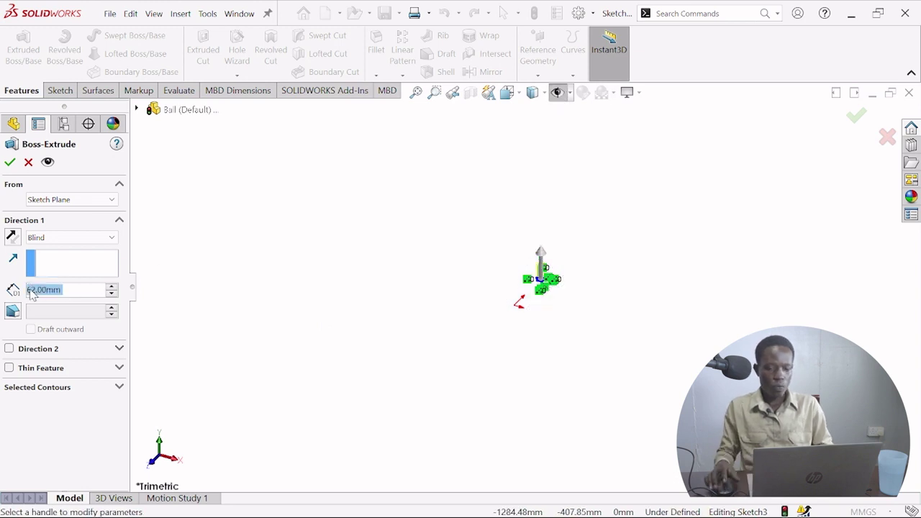
{"action": "left_click", "coordinate": [11, 236]}
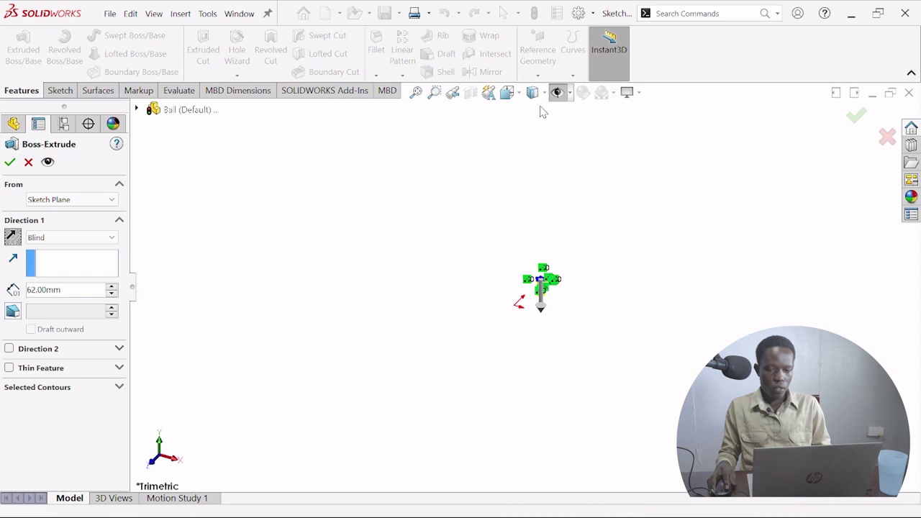
{"action": "key", "text": "f"}
{"action": "left_click", "coordinate": [499, 341]}
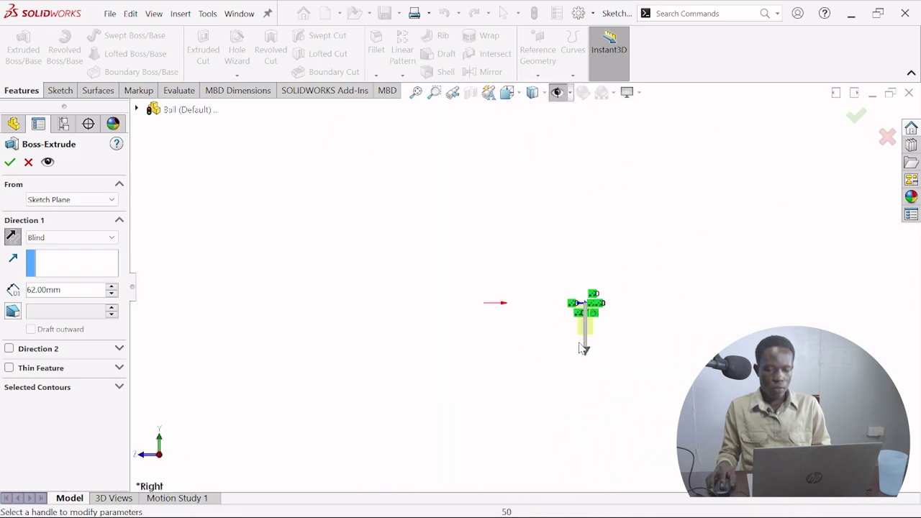
{"action": "scroll", "coordinate": [604, 345], "scroll_direction": "down", "scroll_amount": 4}
{"action": "left_click", "coordinate": [557, 93]}
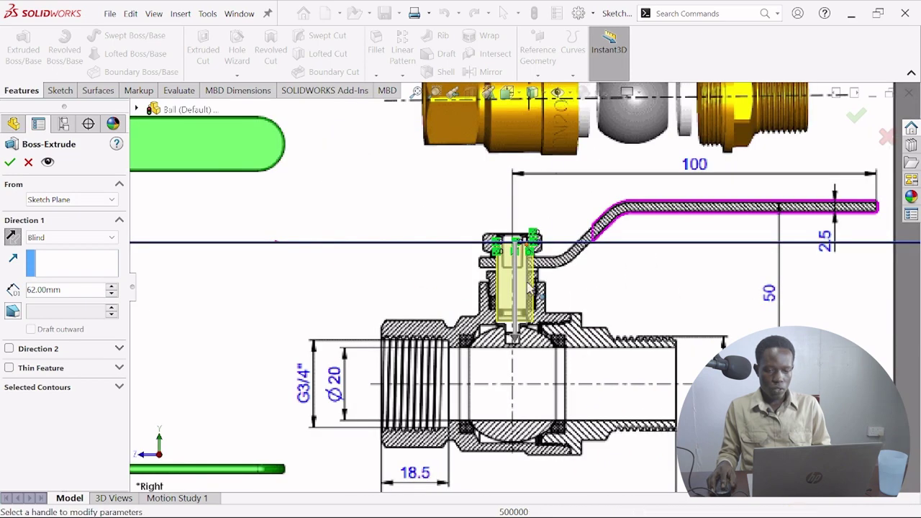
{"action": "scroll", "coordinate": [529, 291], "scroll_direction": "down", "scroll_amount": 2}
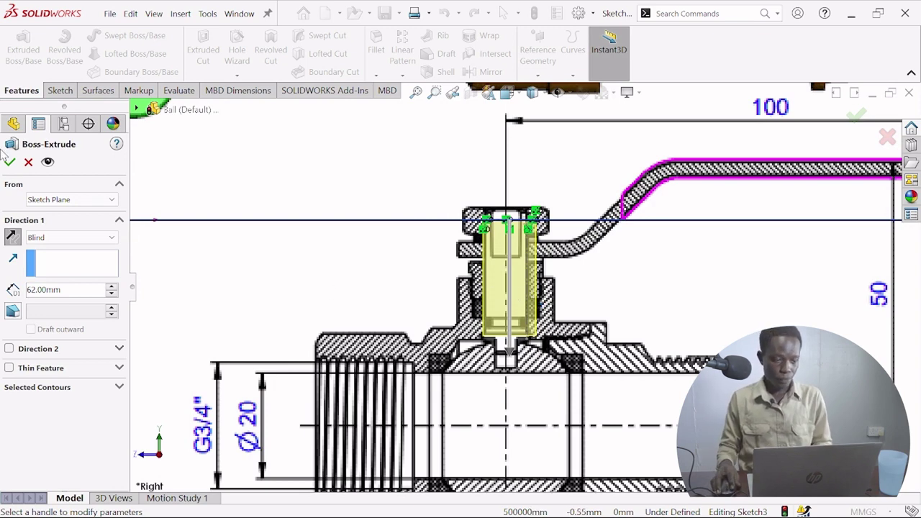
{"action": "left_click", "coordinate": [10, 163]}
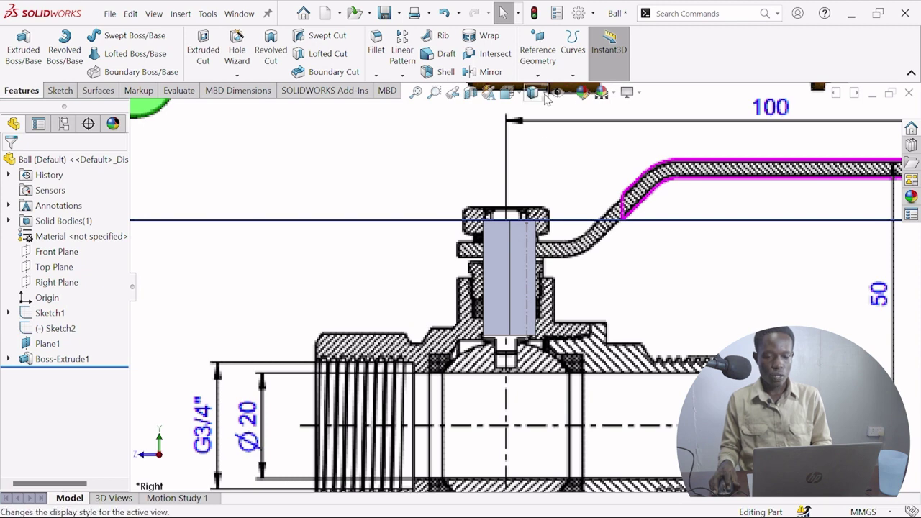
Switch the body to wireframe, hide the reference items and open a sketch on the hexagonal stem's lower end face.
{"action": "left_click", "coordinate": [531, 198]}
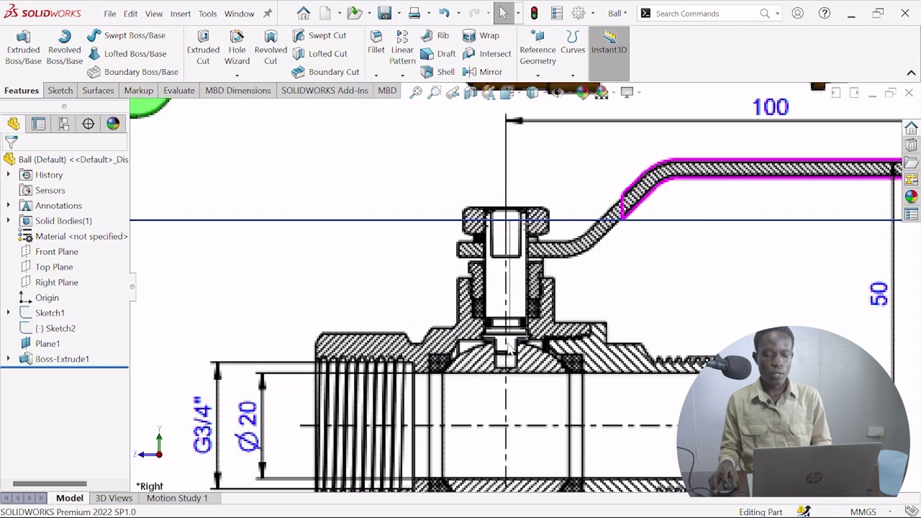
{"action": "left_click", "coordinate": [558, 93]}
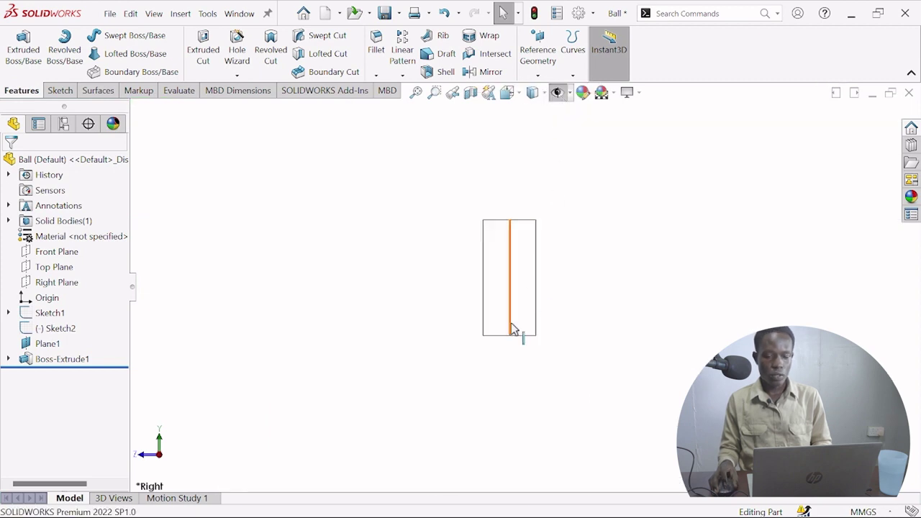
{"action": "middle_click_drag", "start_coordinate": [514, 325], "coordinate": [512, 208]}
{"action": "left_click", "coordinate": [512, 342]}
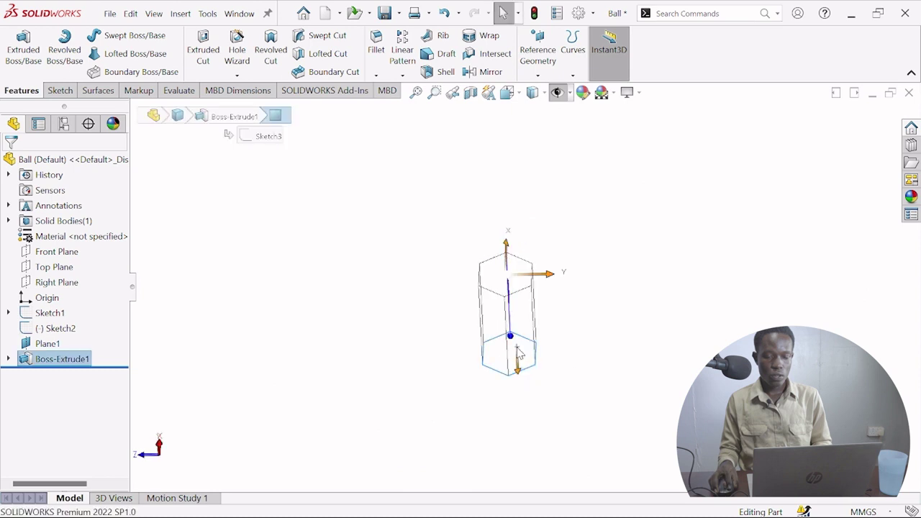
{"action": "left_click", "coordinate": [566, 320]}
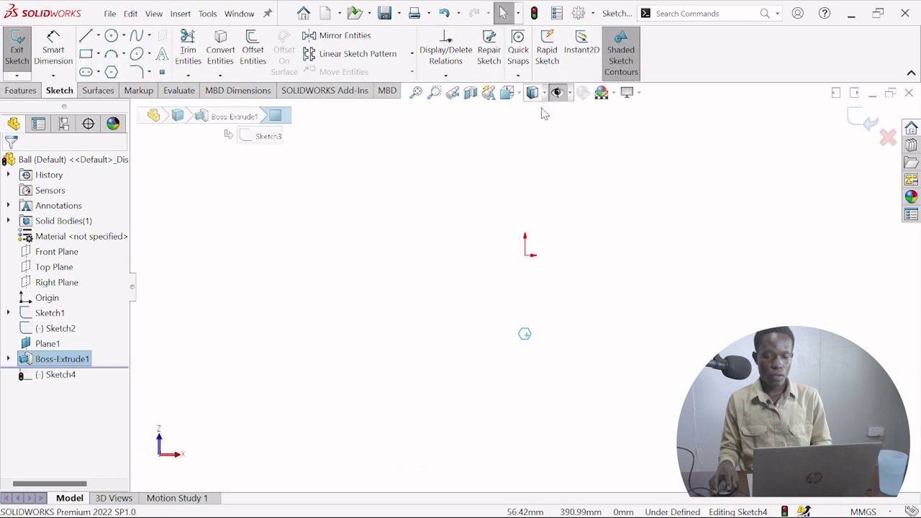
{"action": "key", "text": "f"}
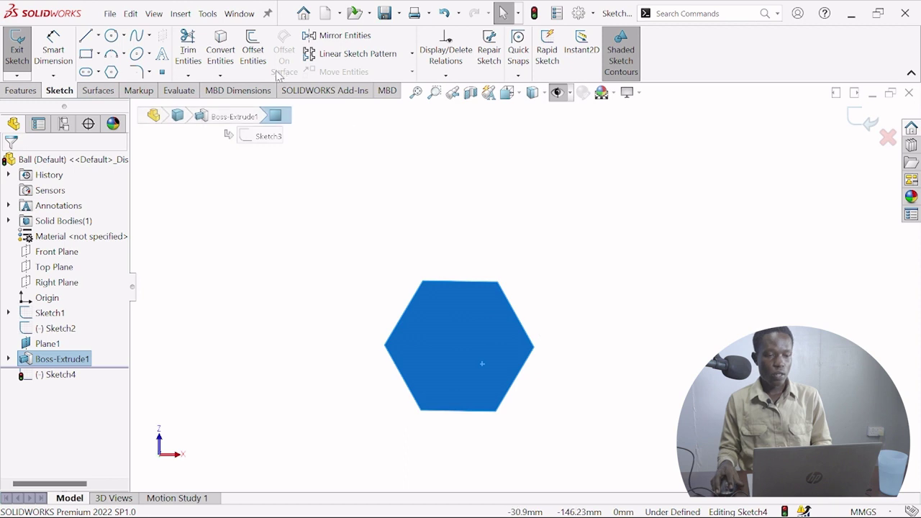
Offset the hexagonal face's edges inward by 9 mm to form a smaller concentric hexagon.
{"action": "left_click", "coordinate": [259, 64]}
{"action": "left_click", "coordinate": [33, 237]}
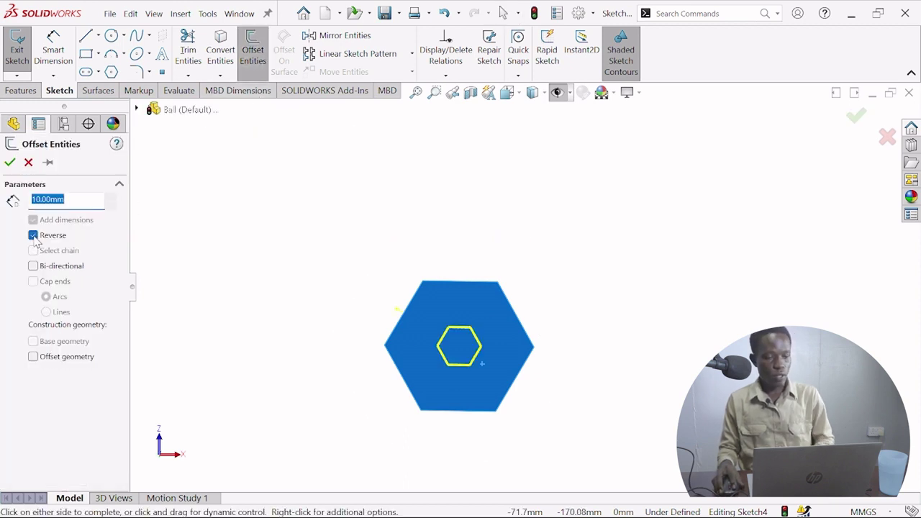
{"action": "type", "text": "1"}
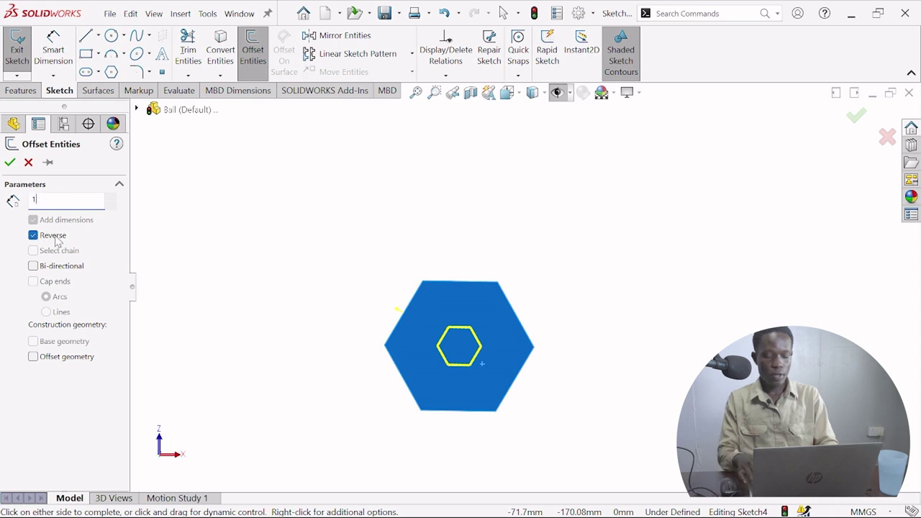
{"action": "key", "text": "BackSpace"}
{"action": "type", "text": "9"}
{"action": "key", "text": "Return"}
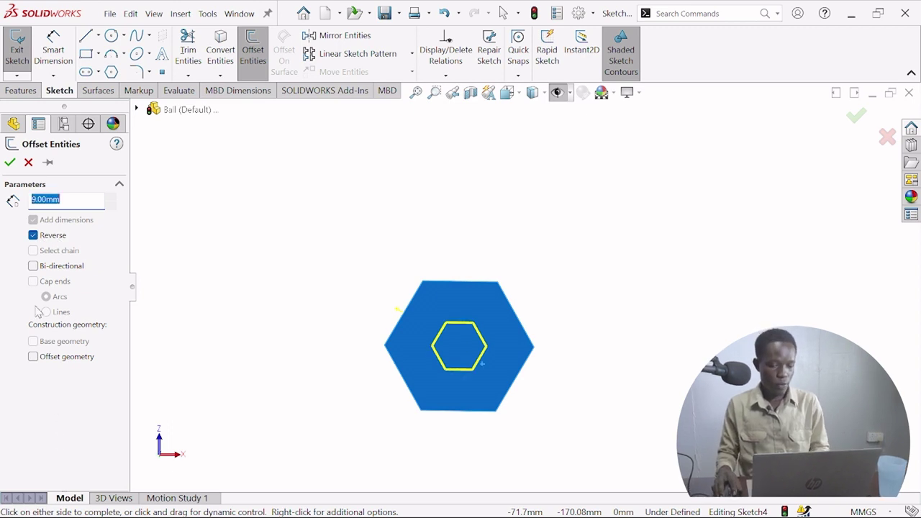
{"action": "left_click", "coordinate": [10, 162]}
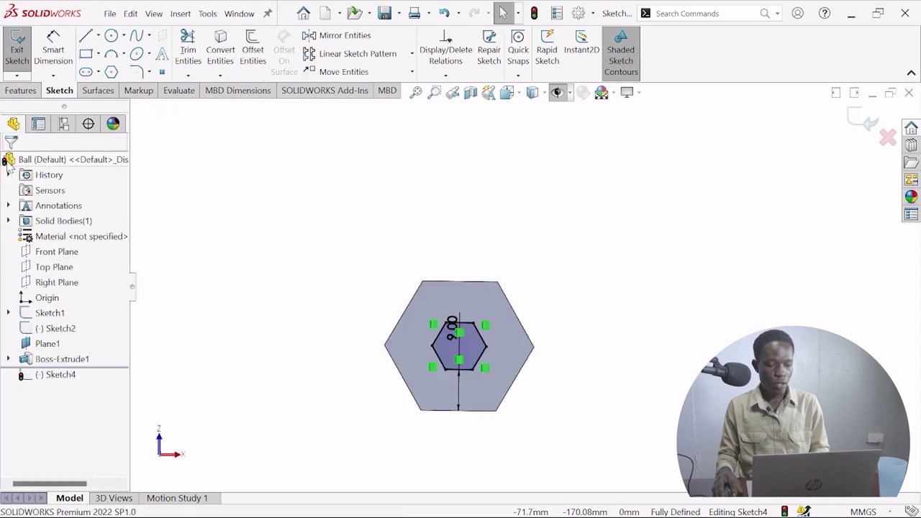
Start a merged blind extrusion of the small hexagon with a depth of 12 mm.
{"action": "left_click", "coordinate": [22, 90]}
{"action": "left_click", "coordinate": [23, 47]}
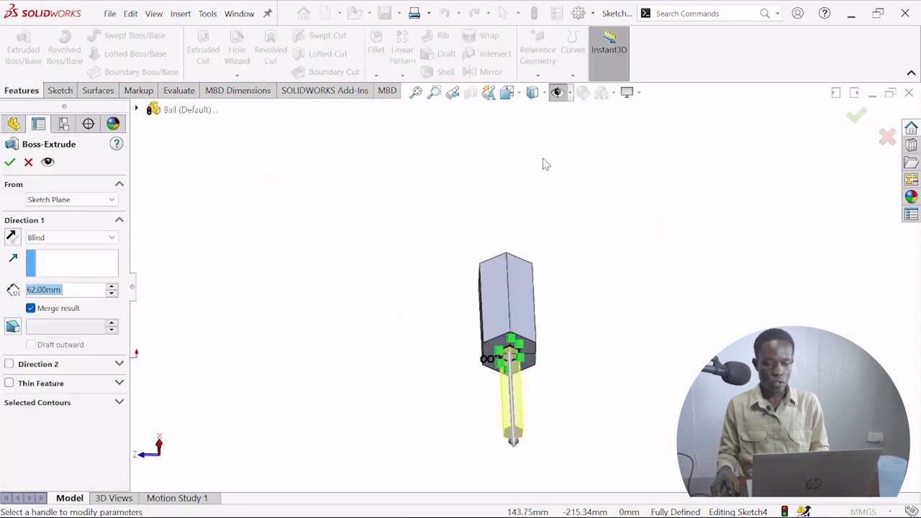
{"action": "type", "text": "12"}
{"action": "left_click", "coordinate": [89, 439]}
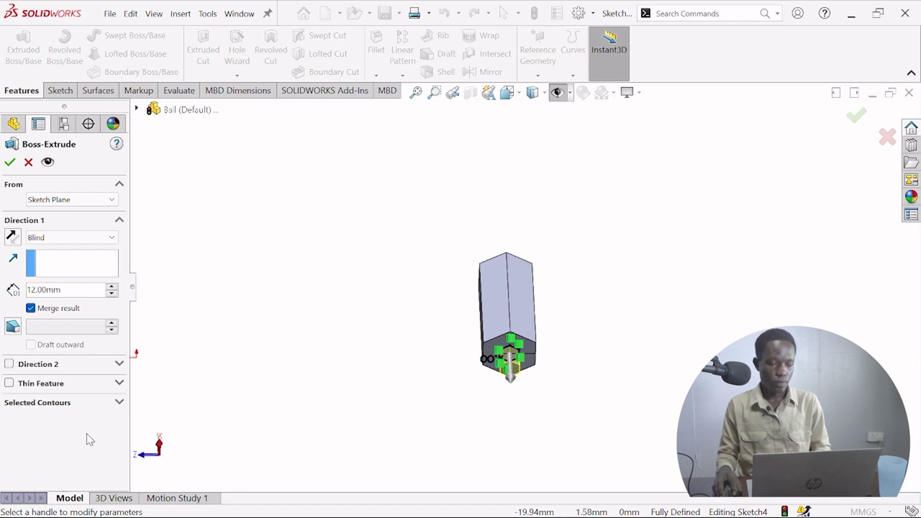
Show the reference picture in the Right view, extend the small hexagon's extrusion to 20 mm, reaching the bore's upper edge, and finish it.
{"action": "left_click", "coordinate": [515, 97]}
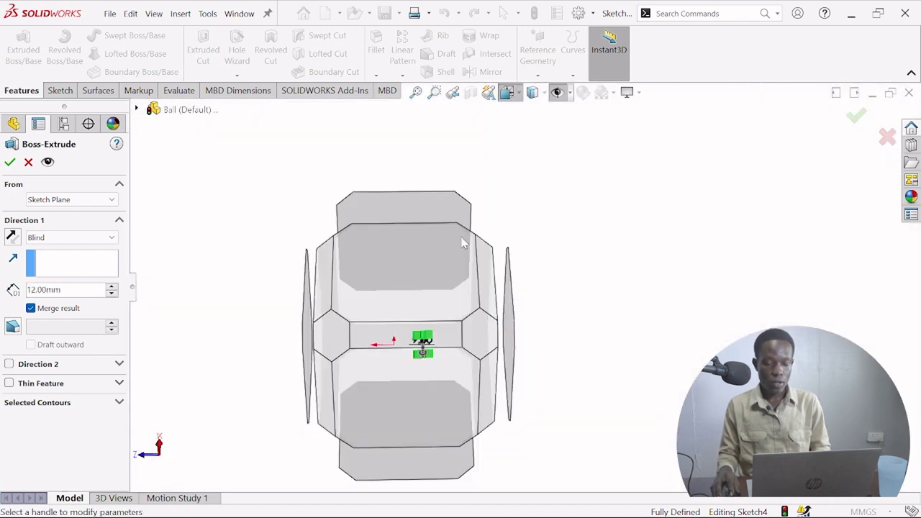
{"action": "left_click", "coordinate": [436, 298]}
{"action": "scroll", "coordinate": [512, 208], "scroll_direction": "down", "scroll_amount": 2}
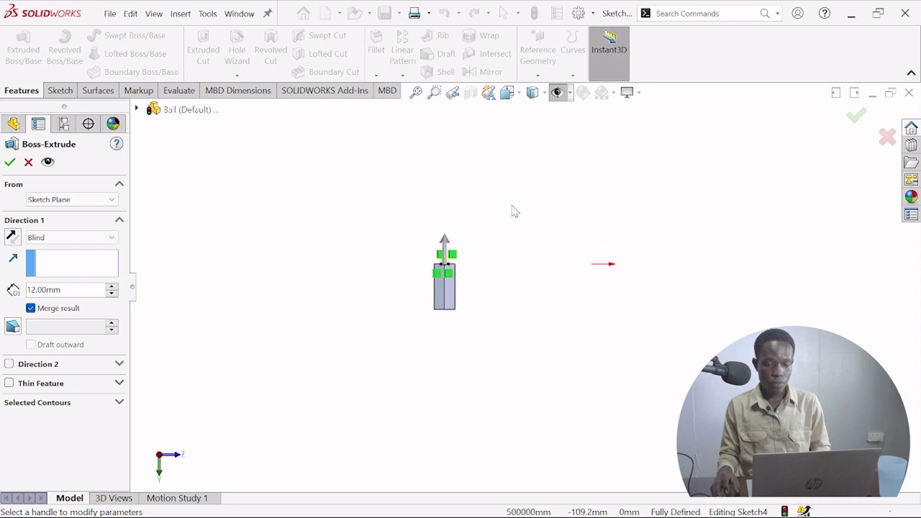
{"action": "middle_click_drag", "start_coordinate": [513, 400], "coordinate": [458, 249]}
{"action": "left_click", "coordinate": [509, 93]}
{"action": "key", "text": "ctrl+4"}
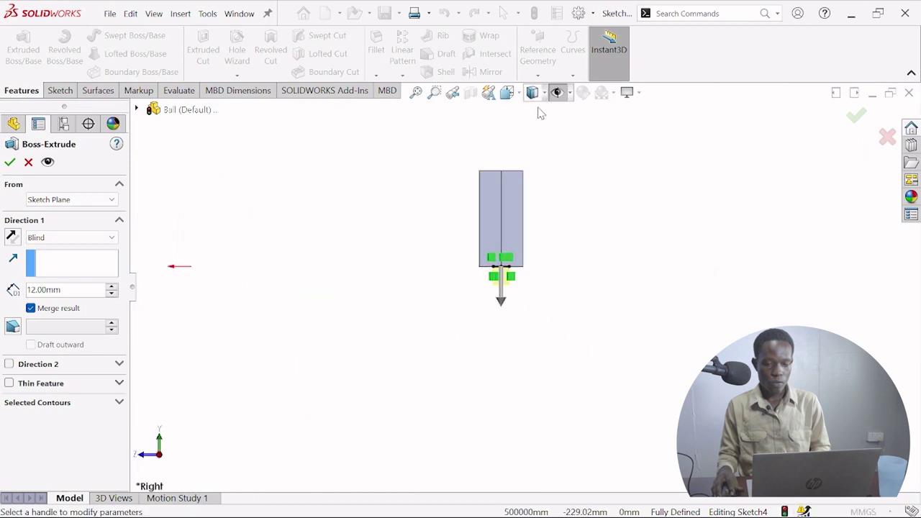
{"action": "left_click", "coordinate": [553, 98]}
{"action": "scroll", "coordinate": [529, 265], "scroll_direction": "down", "scroll_amount": 5}
{"action": "left_click", "coordinate": [455, 321]}
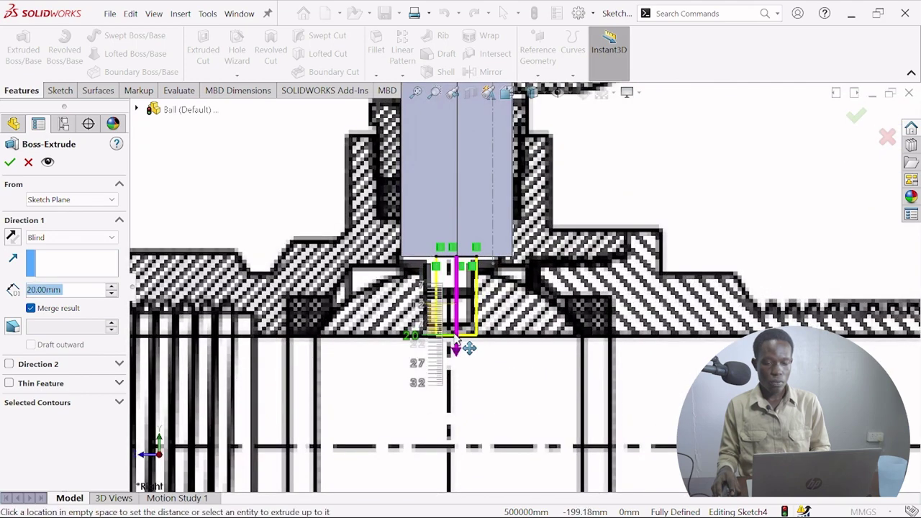
{"action": "left_click", "coordinate": [455, 337]}
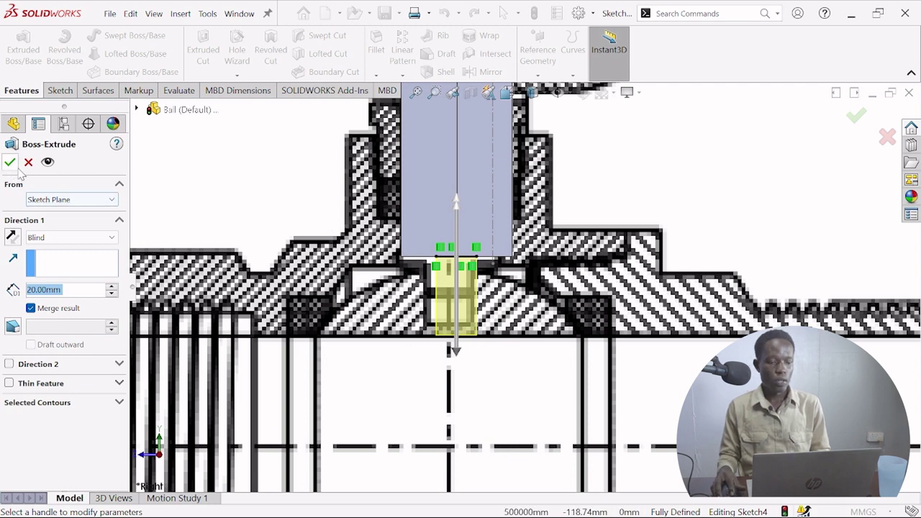
{"action": "key", "text": "Return"}
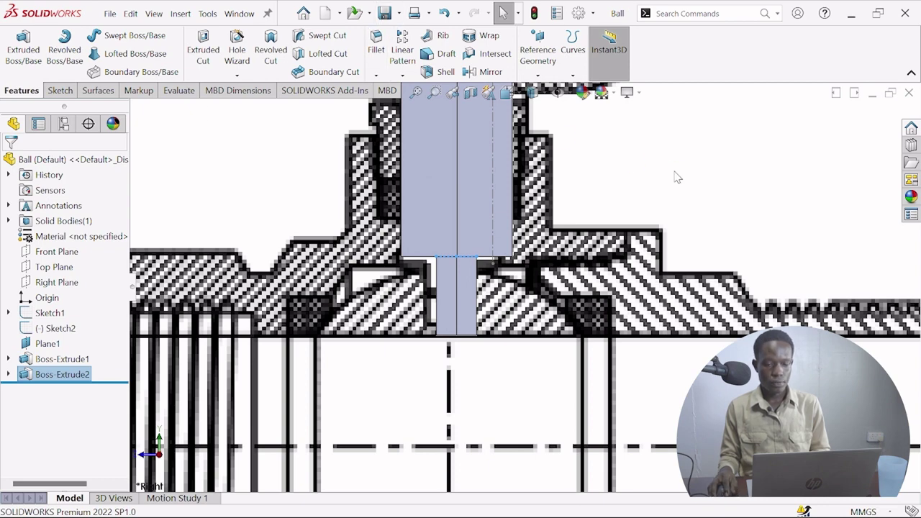
Examine the ball and its seat around the stem in the reference picture's section and exploded views.
{"action": "scroll", "coordinate": [669, 181], "scroll_direction": "up", "scroll_amount": 6}
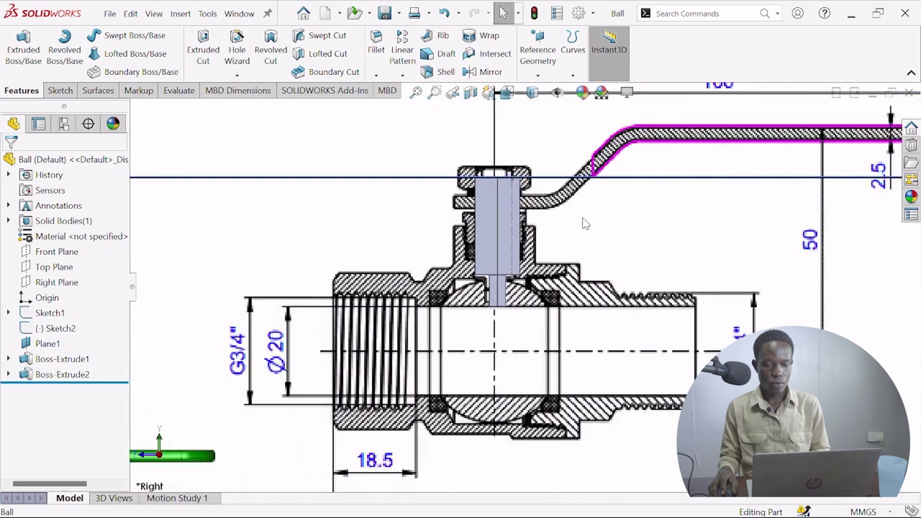
{"action": "scroll", "coordinate": [570, 228], "scroll_direction": "down", "scroll_amount": 2}
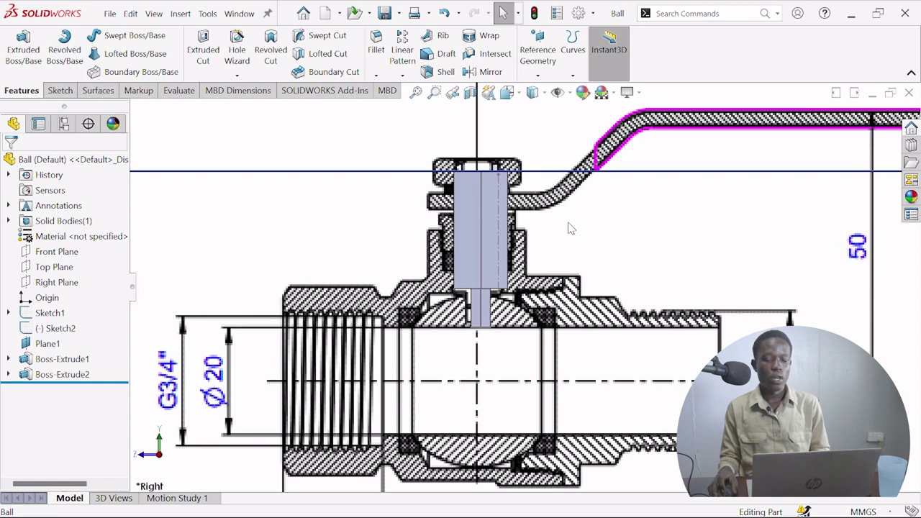
{"action": "scroll", "coordinate": [571, 228], "scroll_direction": "up", "scroll_amount": 5}
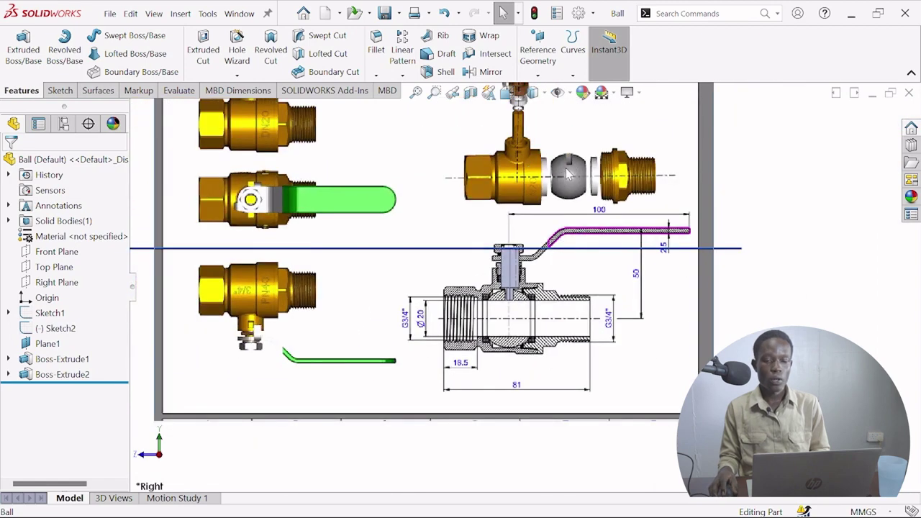
{"action": "scroll", "coordinate": [568, 173], "scroll_direction": "down", "scroll_amount": 3}
{"action": "scroll", "coordinate": [576, 205], "scroll_direction": "down", "scroll_amount": 3}
{"action": "scroll", "coordinate": [525, 380], "scroll_direction": "down", "scroll_amount": 4}
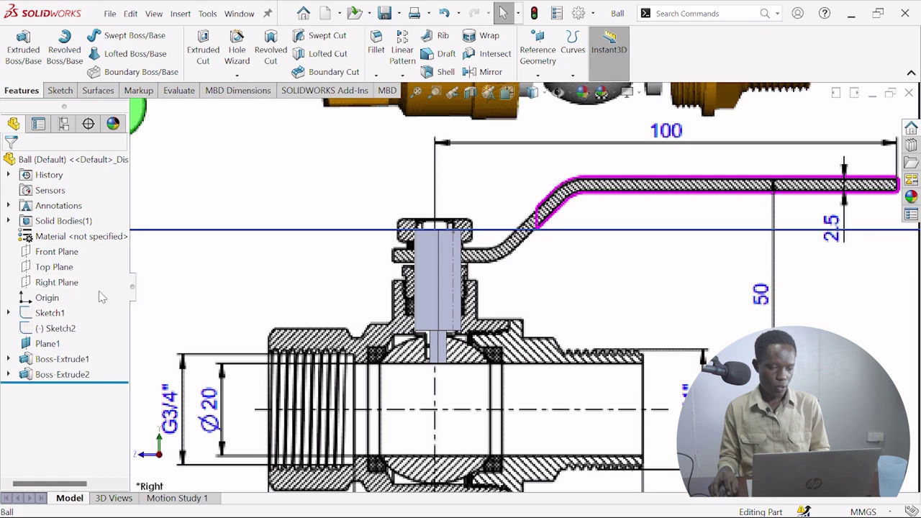
Start a sketch on the Right Plane and draw a horizontal construction line along the bore's centreline across the pictured ball's width.
{"action": "left_click", "coordinate": [59, 285]}
{"action": "left_click", "coordinate": [68, 261]}
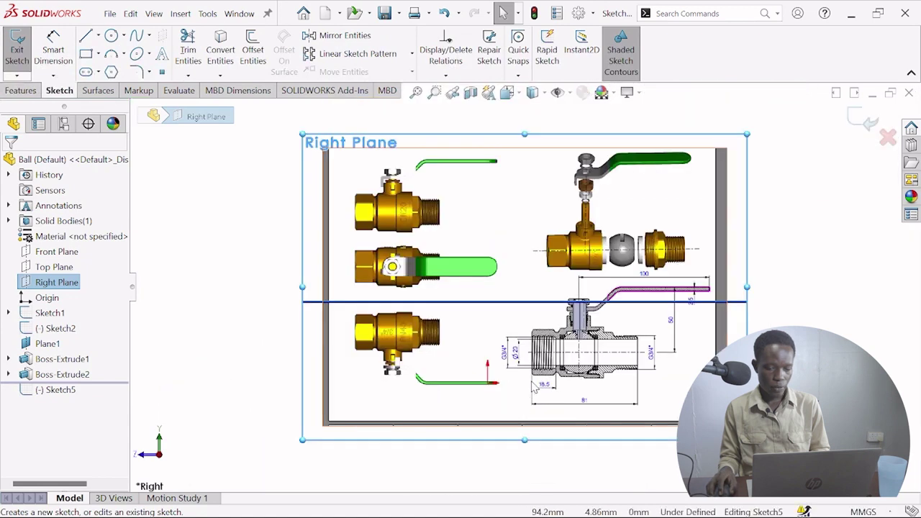
{"action": "scroll", "coordinate": [594, 363], "scroll_direction": "down", "scroll_amount": 5}
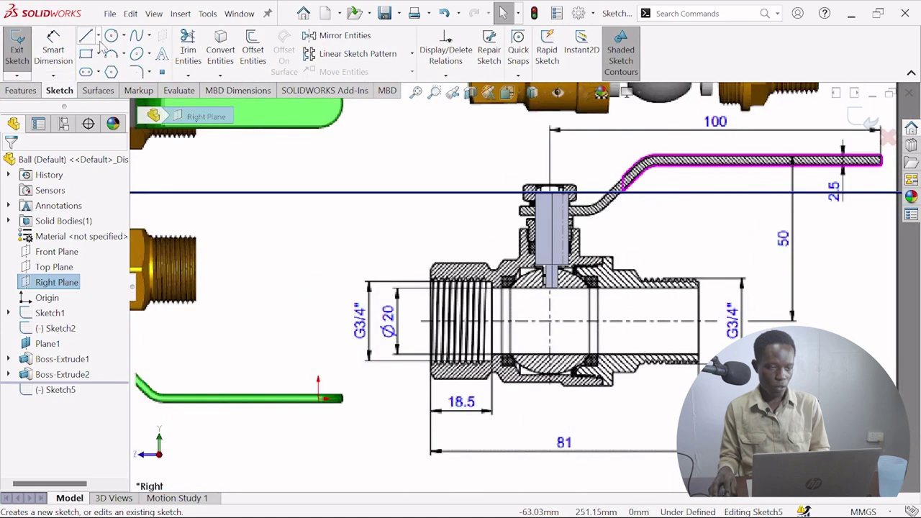
{"action": "left_click", "coordinate": [98, 36]}
{"action": "left_click", "coordinate": [85, 35]}
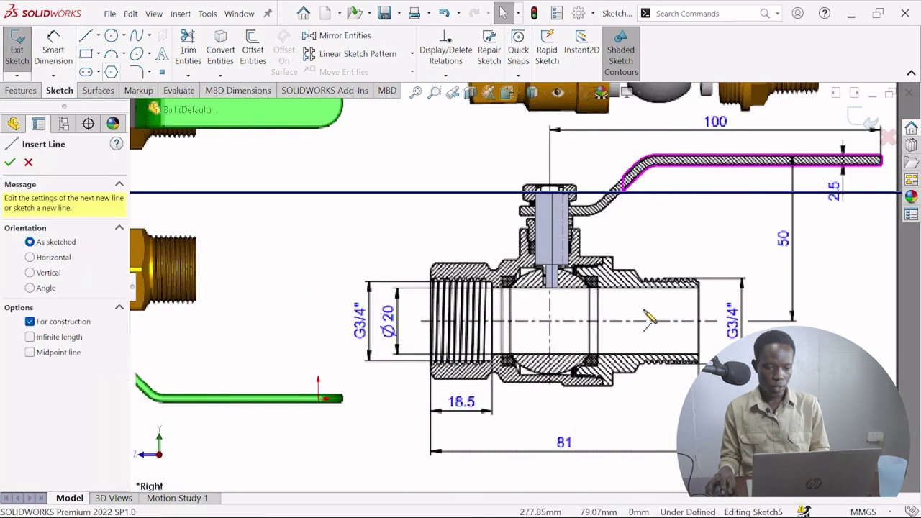
{"action": "left_click", "coordinate": [512, 321]}
{"action": "left_click", "coordinate": [590, 321]}
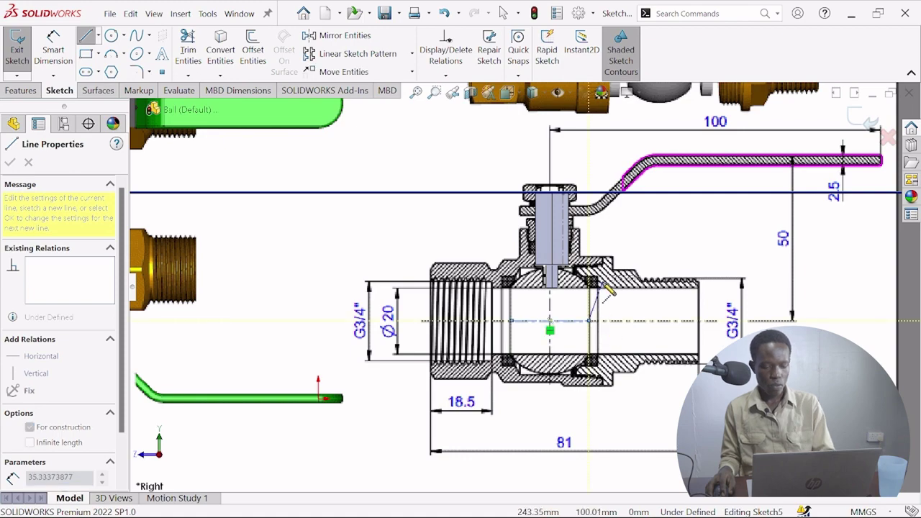
{"action": "key", "text": "Escape"}
Draw a three-point arc over the pictured ball's upper outline, ending where the ball meets the bore's upper edge on both sides.
{"action": "scroll", "coordinate": [606, 291], "scroll_direction": "down", "scroll_amount": 5}
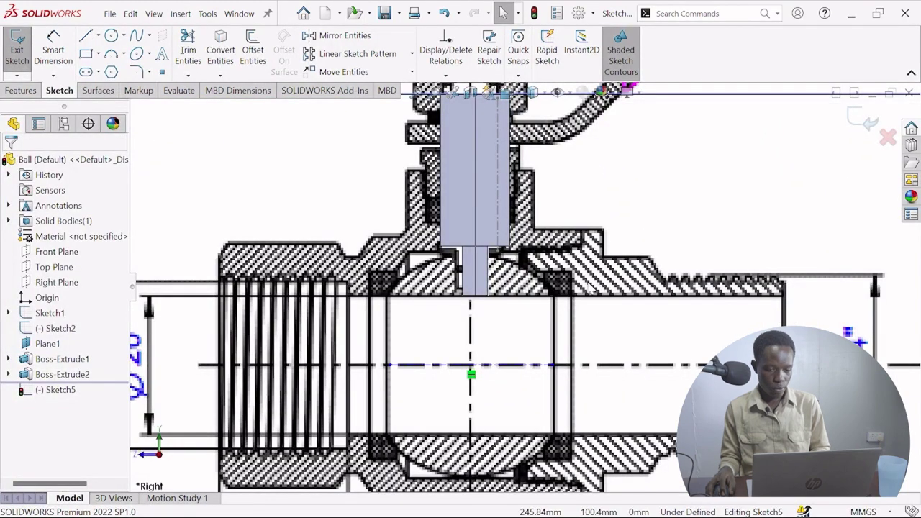
{"action": "left_click", "coordinate": [110, 53]}
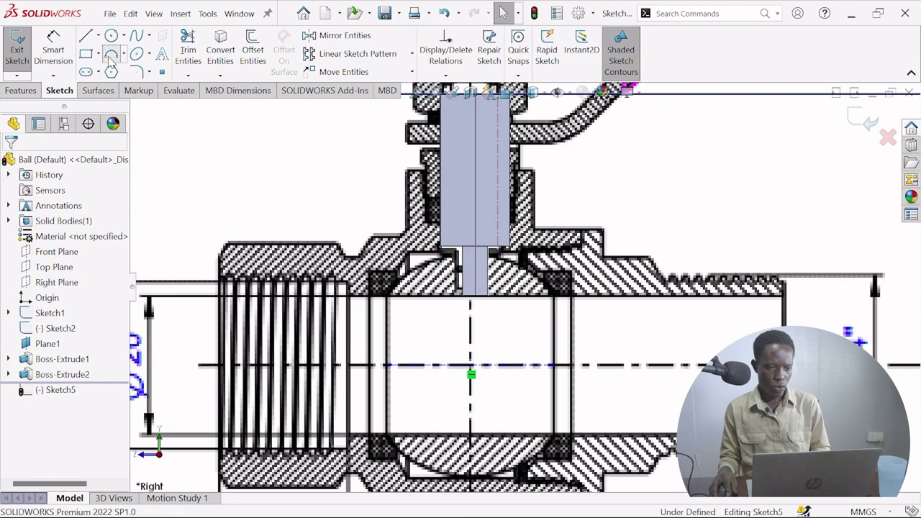
{"action": "left_click", "coordinate": [387, 298]}
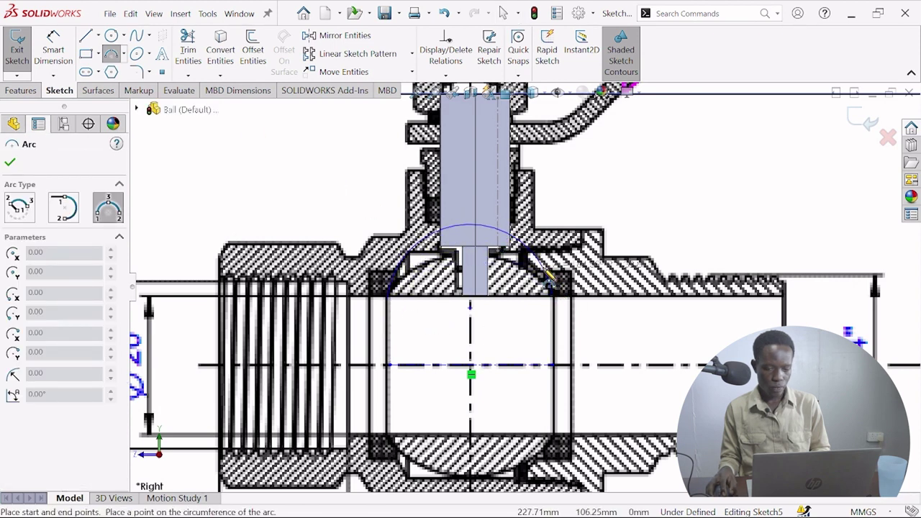
{"action": "left_click", "coordinate": [529, 276]}
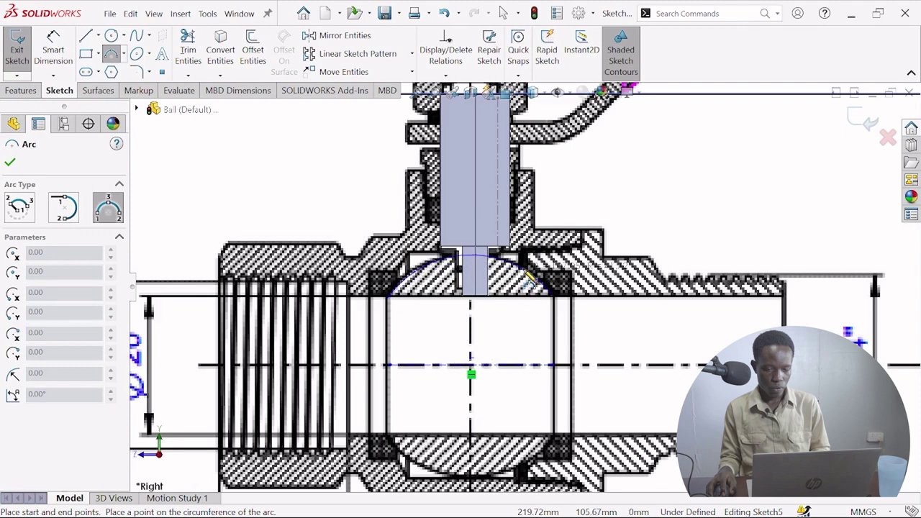
{"action": "left_click", "coordinate": [9, 163]}
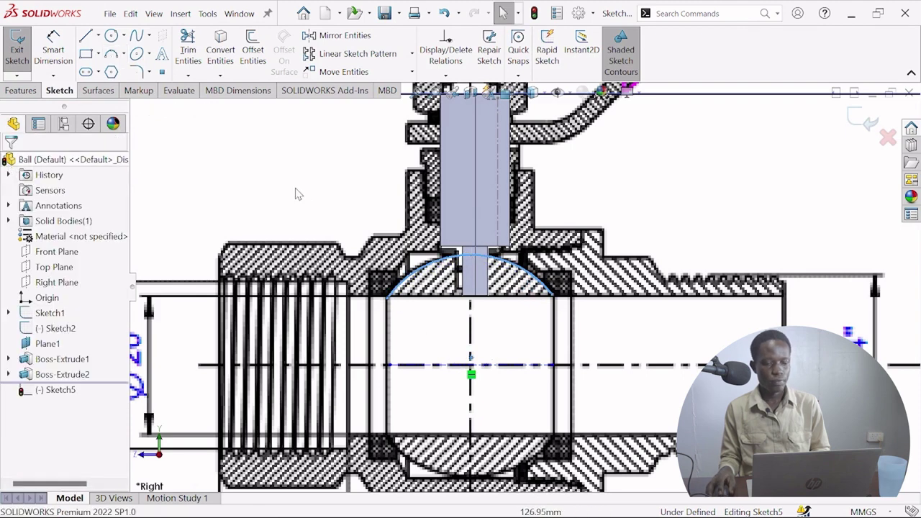
Hide the reference picture and revolve the arc, closed into a profile, 360° about the construction line, merged with the stem.
{"action": "scroll", "coordinate": [525, 290], "scroll_direction": "up", "scroll_amount": 2}
{"action": "left_click", "coordinate": [557, 92]}
{"action": "scroll", "coordinate": [536, 310], "scroll_direction": "down", "scroll_amount": 2}
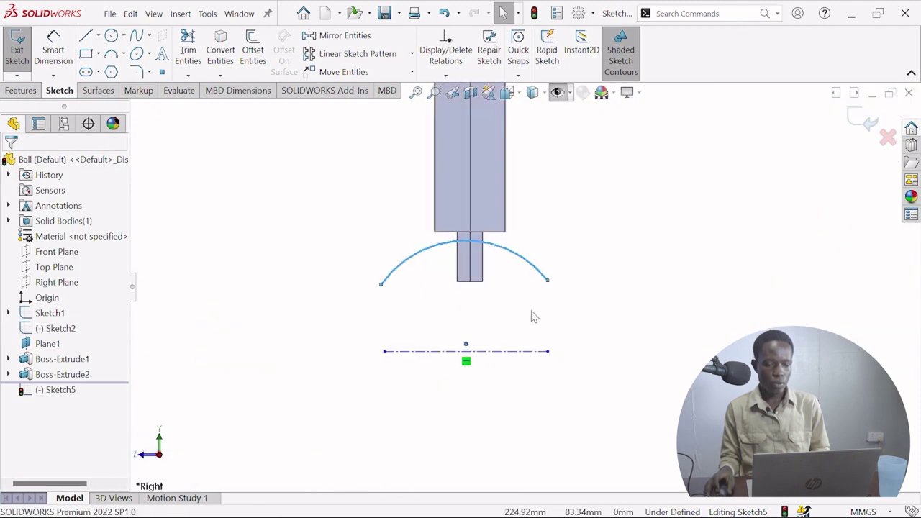
{"action": "left_click", "coordinate": [21, 91]}
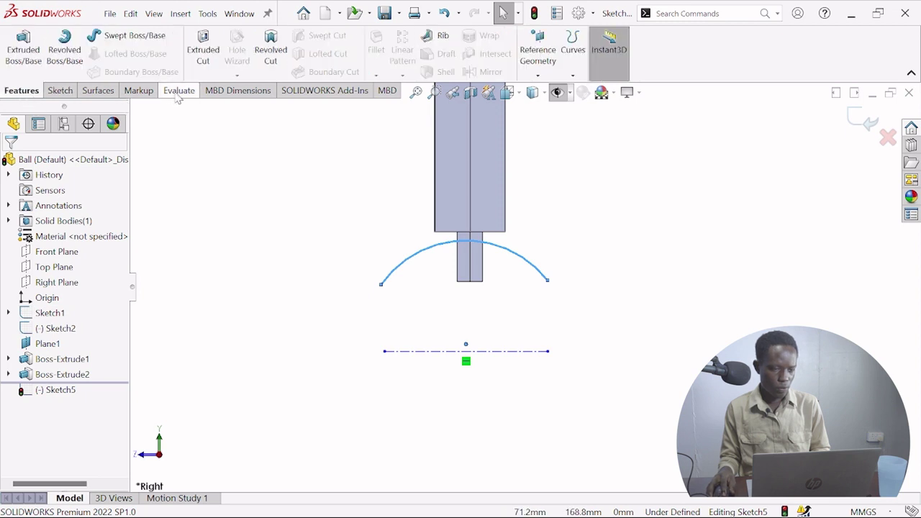
{"action": "left_click", "coordinate": [69, 58]}
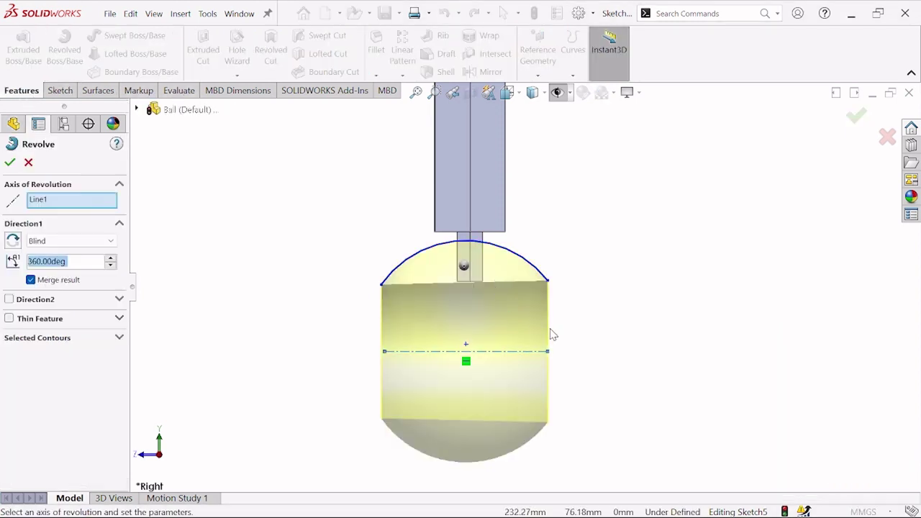
{"action": "middle_click_drag", "start_coordinate": [553, 335], "coordinate": [564, 367]}
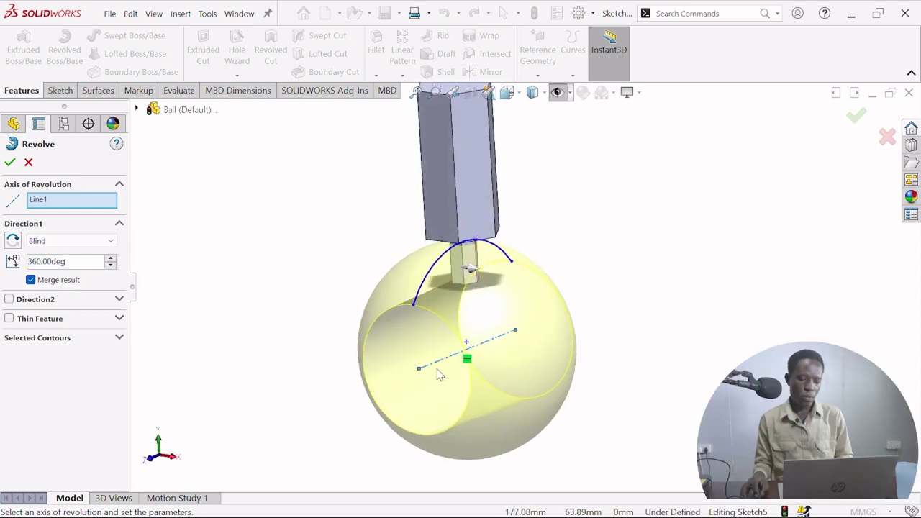
{"action": "left_click", "coordinate": [9, 163]}
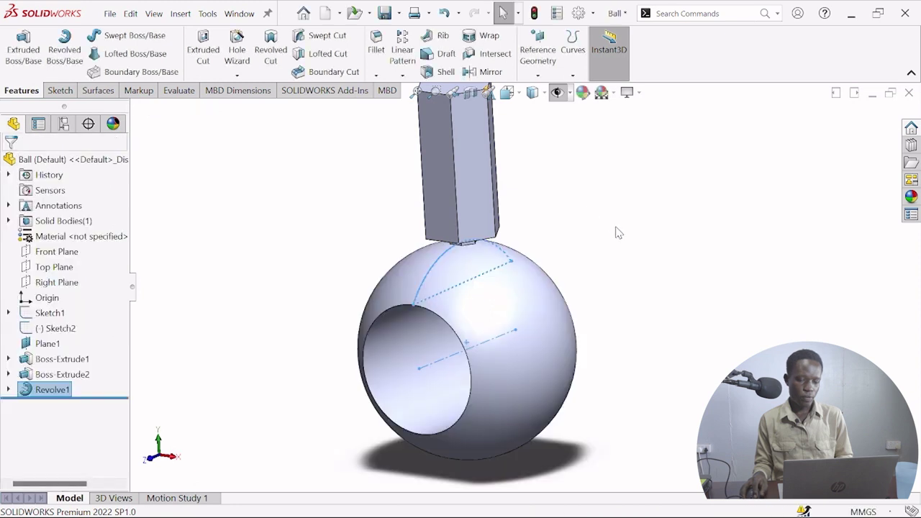
Create a new assembly with the Body part as its first component and save it as Ball valve assembly.
{"action": "middle_click_drag", "start_coordinate": [608, 253], "coordinate": [524, 151]}
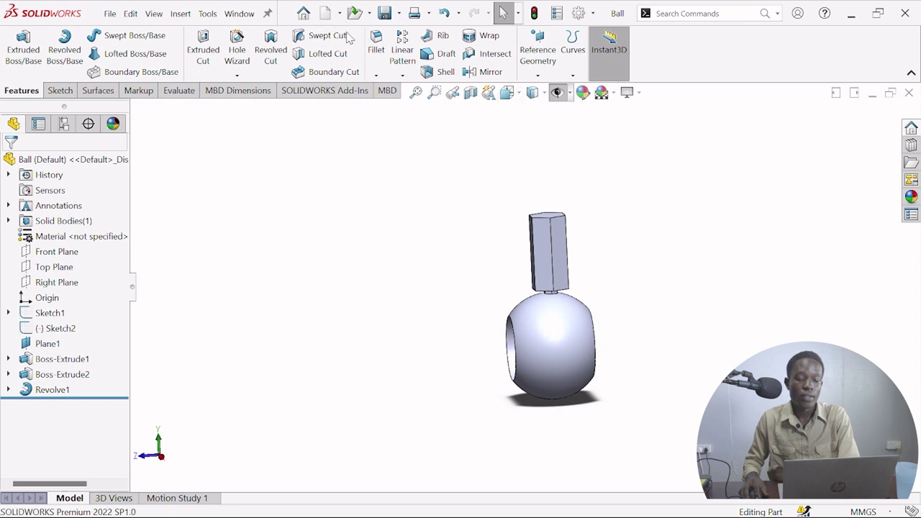
{"action": "left_click", "coordinate": [622, 403]}
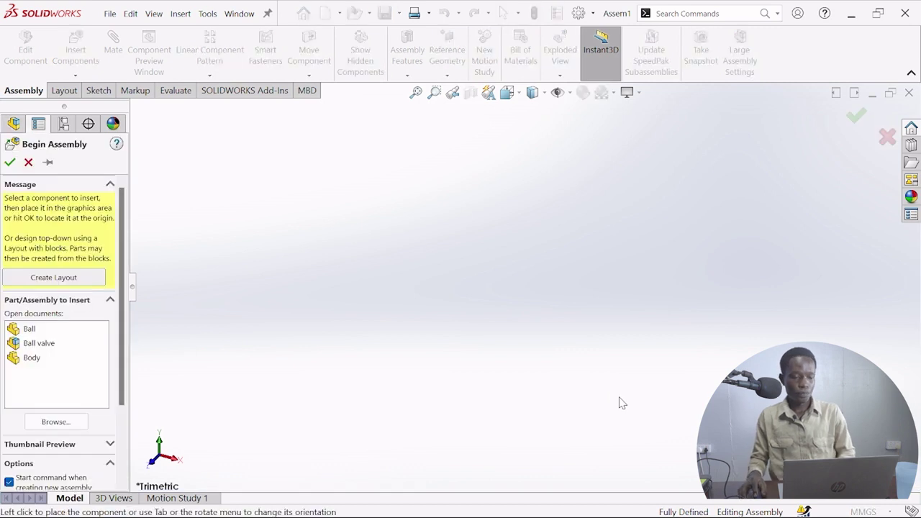
{"action": "left_click", "coordinate": [34, 359]}
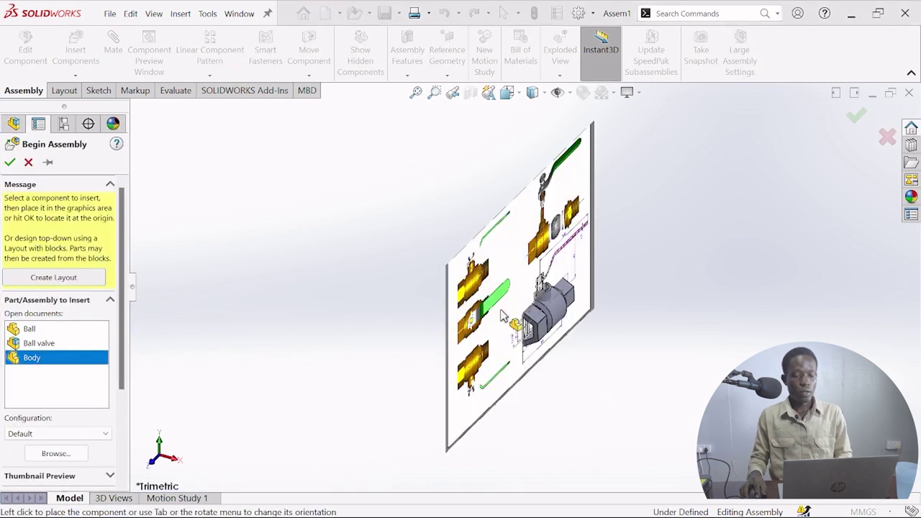
{"action": "left_click", "coordinate": [505, 320]}
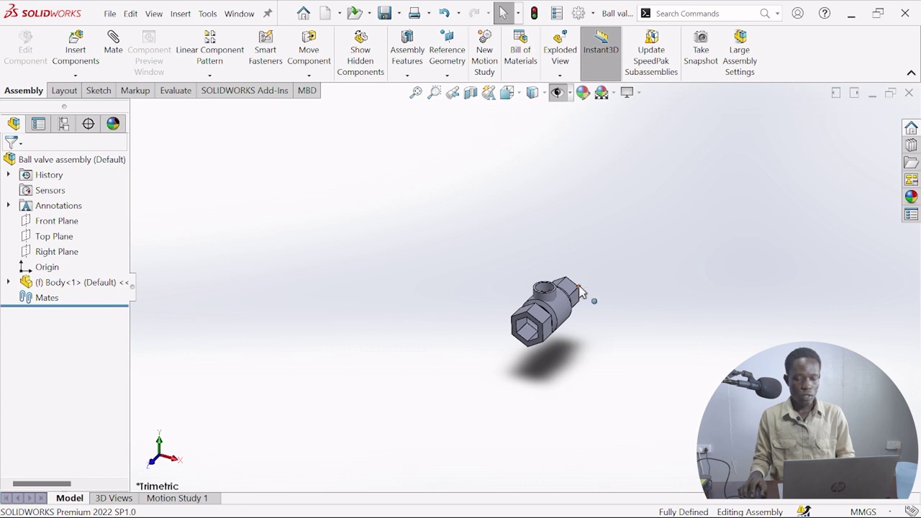
Insert the Ball part into the assembly and place it beside the body's male end.
{"action": "scroll", "coordinate": [581, 291], "scroll_direction": "down", "scroll_amount": 5}
{"action": "middle_click_drag", "start_coordinate": [566, 344], "coordinate": [509, 320]}
{"action": "left_click", "coordinate": [75, 43]}
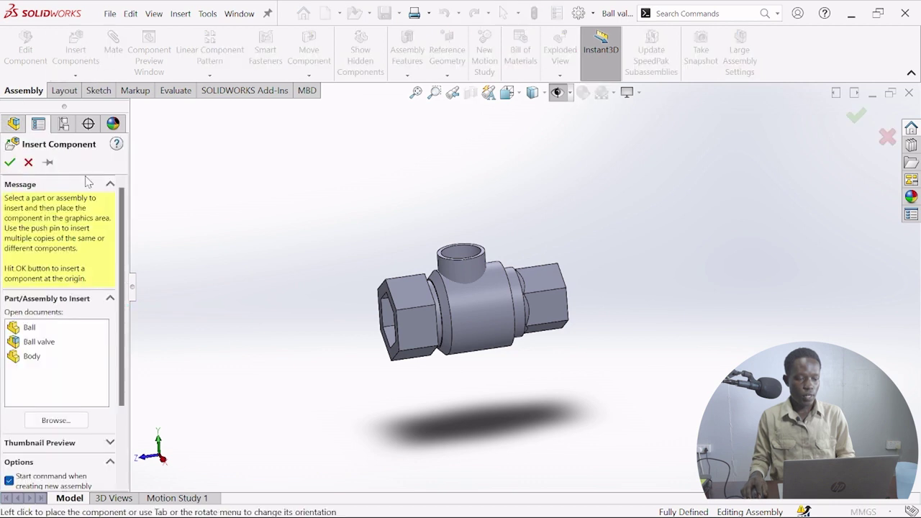
{"action": "left_click", "coordinate": [30, 327]}
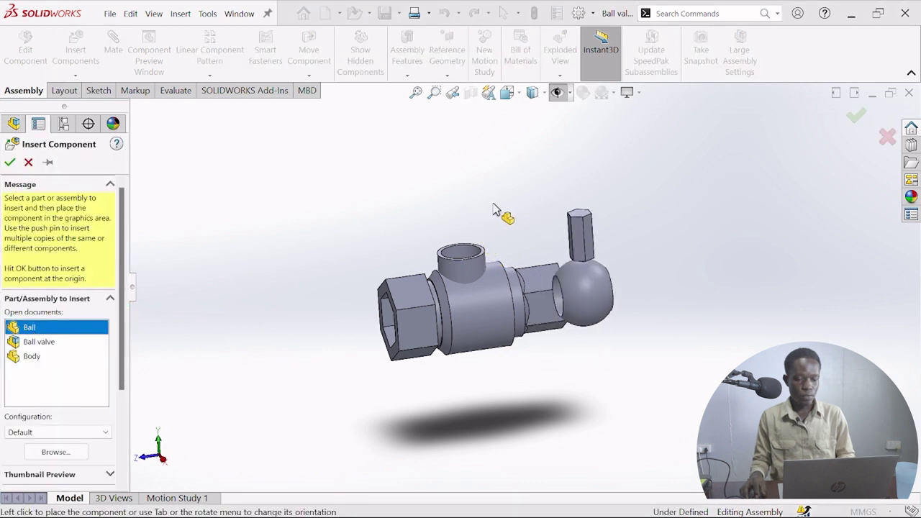
{"action": "left_click", "coordinate": [528, 205]}
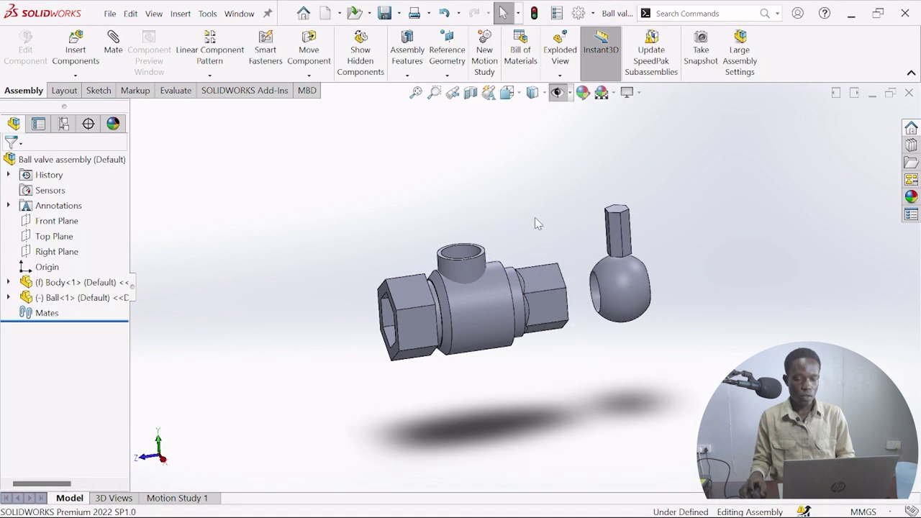
Switch to the Right view and move the ball component into the body so its stem passes up through the neck.
{"action": "middle_click_drag", "start_coordinate": [516, 233], "coordinate": [509, 302]}
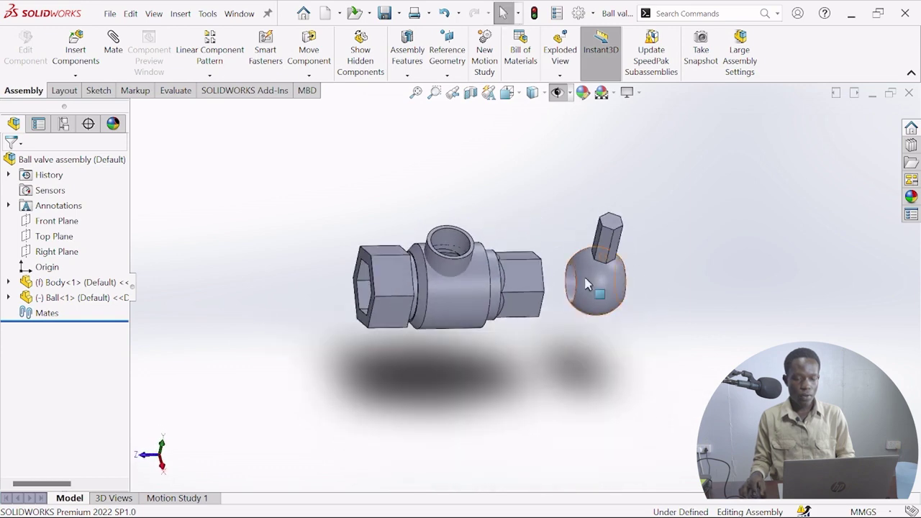
{"action": "left_click", "coordinate": [518, 94]}
{"action": "left_click", "coordinate": [475, 402]}
{"action": "scroll", "coordinate": [593, 321], "scroll_direction": "down", "scroll_amount": 5}
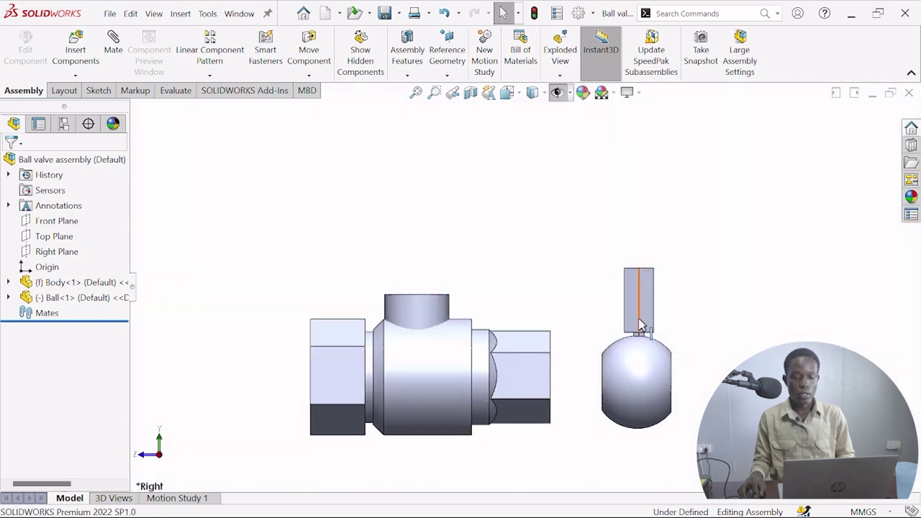
{"action": "left_click", "coordinate": [421, 389]}
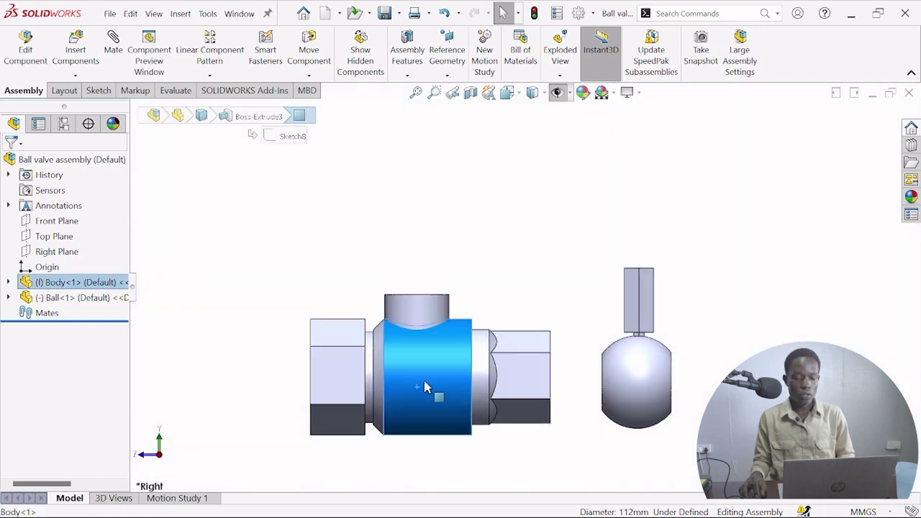
{"action": "left_click", "coordinate": [401, 228]}
{"action": "left_click_drag", "start_coordinate": [638, 307], "coordinate": [426, 286]}
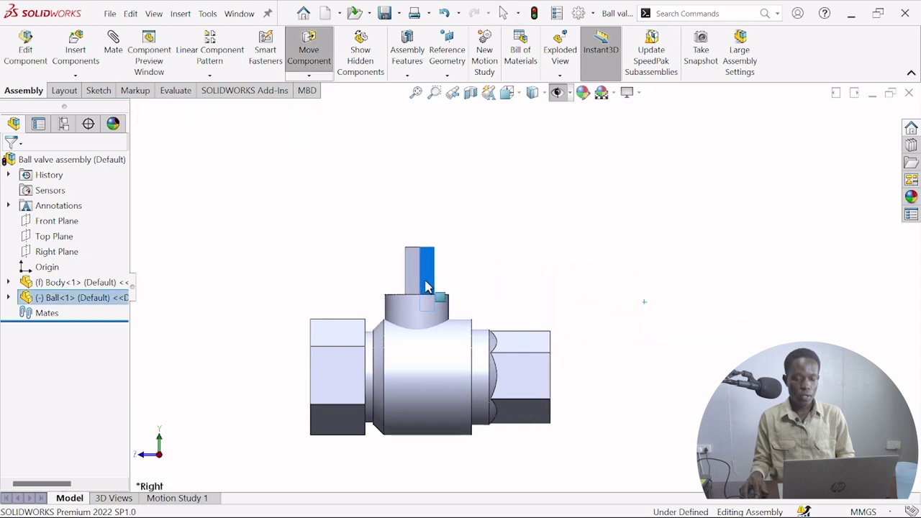
Clear the ball selection and select the Body component.
{"action": "left_click", "coordinate": [510, 241]}
{"action": "left_click", "coordinate": [99, 283]}
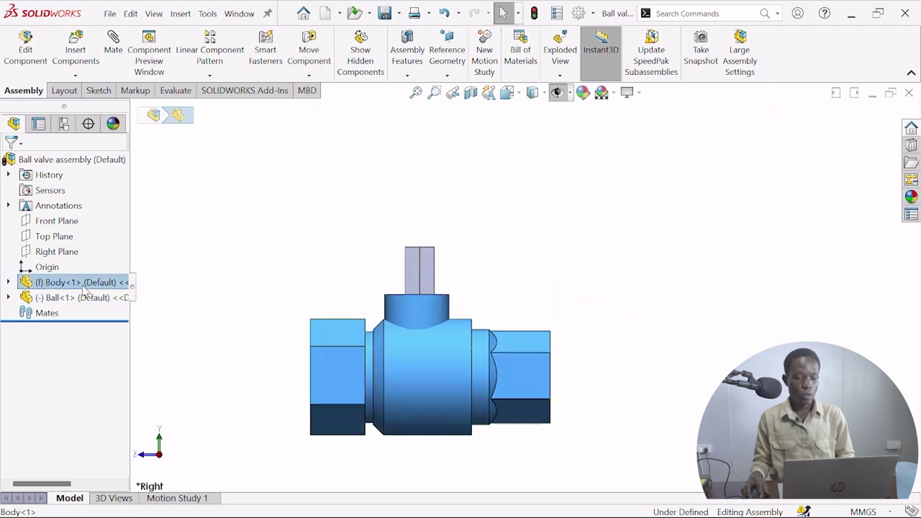
Display the valve body component as wireframe in the assembly, exposing the ball inside.
{"action": "left_click", "coordinate": [156, 253]}
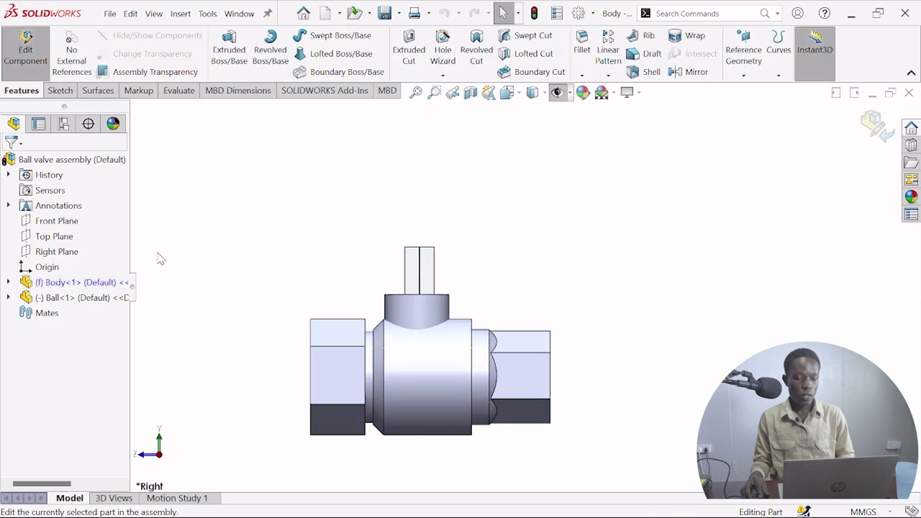
{"action": "left_click", "coordinate": [870, 128]}
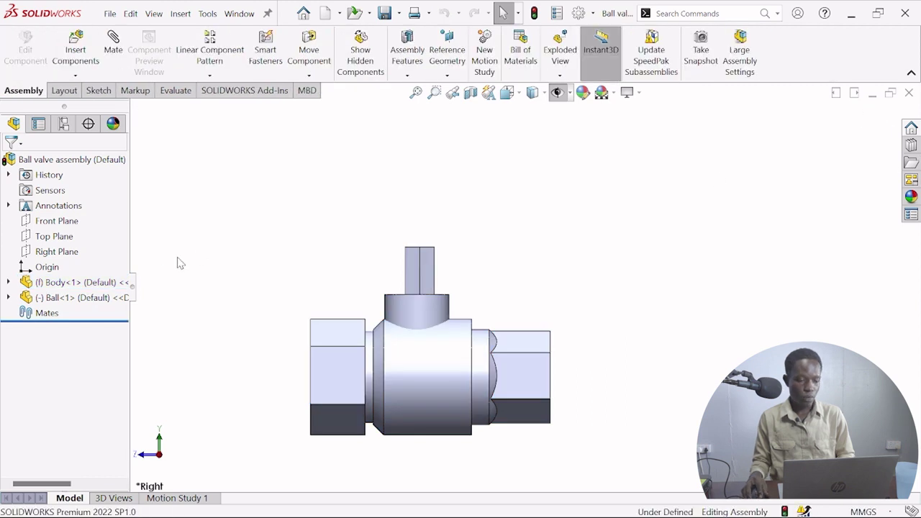
{"action": "left_click", "coordinate": [67, 286]}
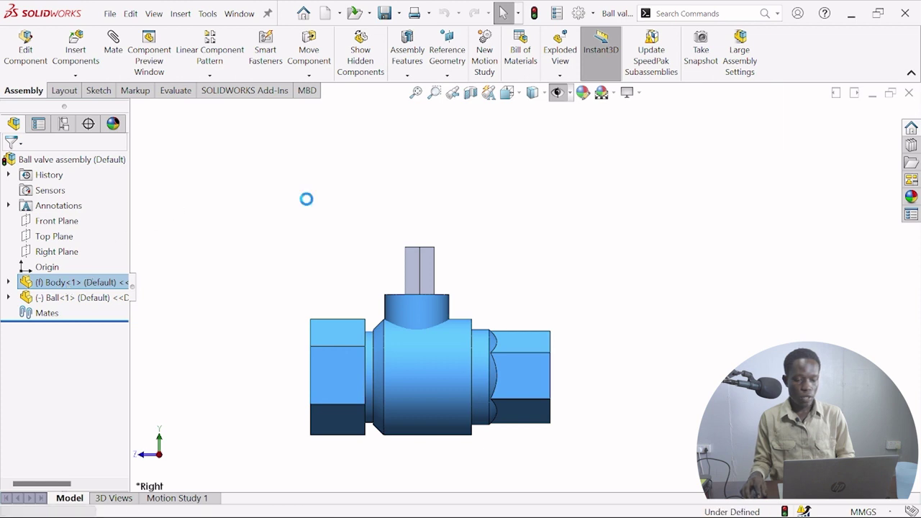
{"action": "left_click", "coordinate": [525, 236]}
Reposition the ball and its stem inside the body to line up with the sectional reference drawing.
{"action": "left_click", "coordinate": [424, 254]}
{"action": "left_click_drag", "start_coordinate": [424, 260], "coordinate": [422, 274]}
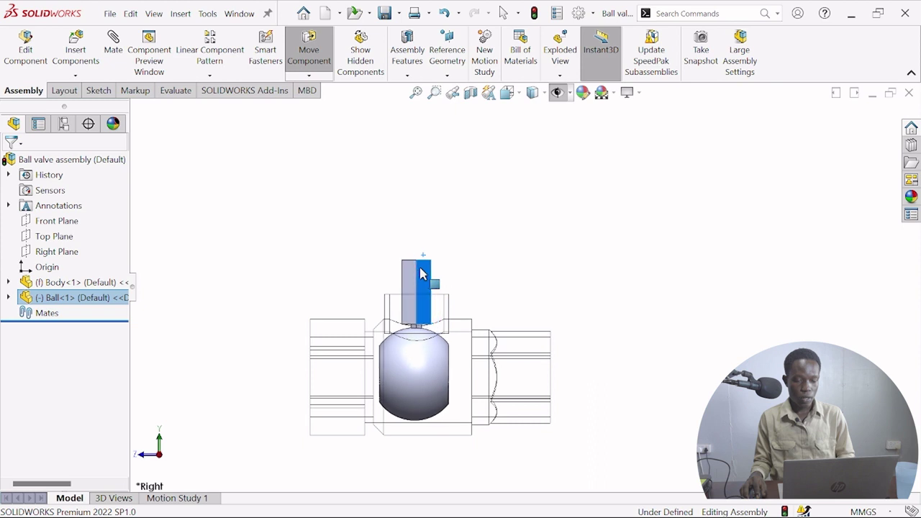
{"action": "left_click", "coordinate": [508, 237]}
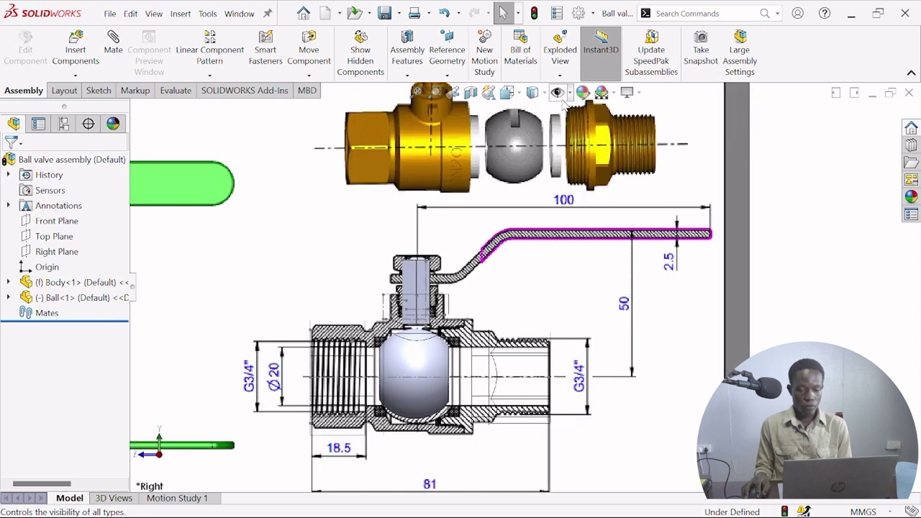
{"action": "left_click", "coordinate": [419, 269]}
{"action": "left_click_drag", "start_coordinate": [420, 269], "coordinate": [423, 276]}
{"action": "key", "text": "Escape"}
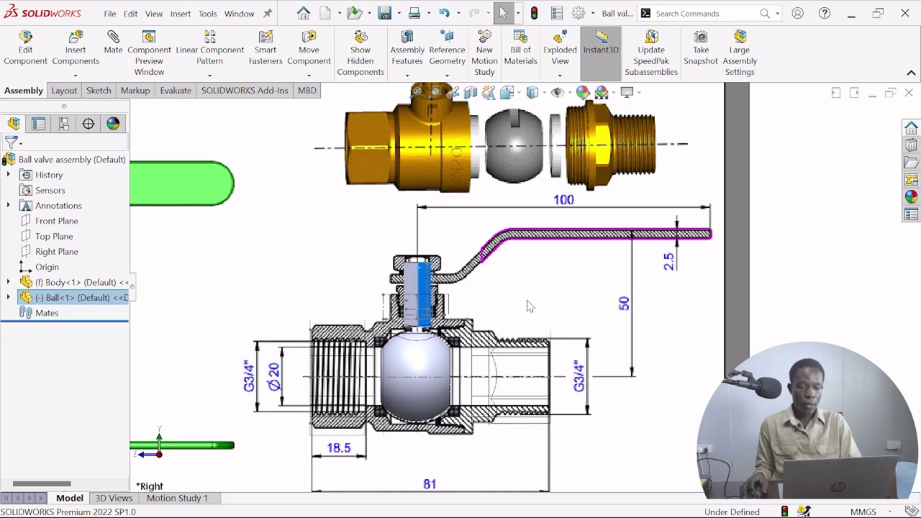
Examine the ball's fit in the sectional drawing and the stem, washers, nuts and lever in the exploded reference picture.
{"action": "scroll", "coordinate": [529, 306], "scroll_direction": "up", "scroll_amount": 2}
{"action": "scroll", "coordinate": [504, 313], "scroll_direction": "down", "scroll_amount": 5}
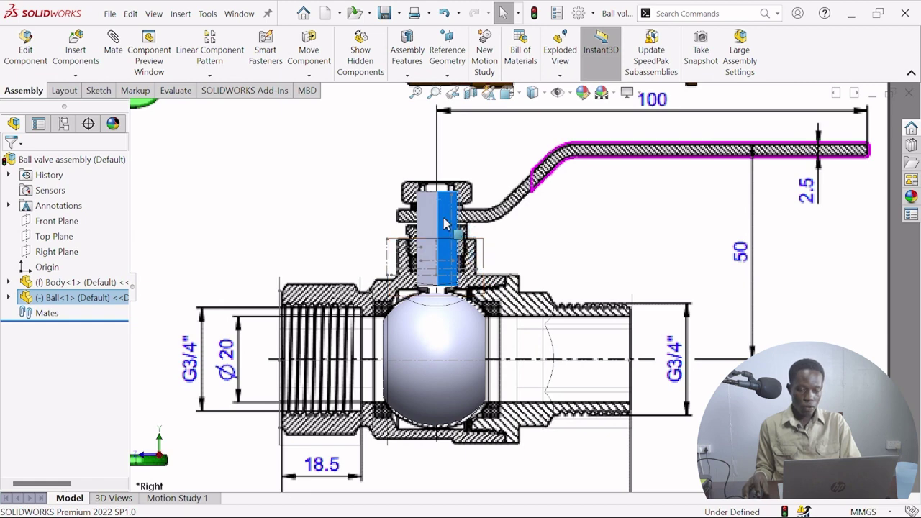
{"action": "scroll", "coordinate": [504, 230], "scroll_direction": "up", "scroll_amount": 5}
{"action": "scroll", "coordinate": [527, 173], "scroll_direction": "down", "scroll_amount": 3}
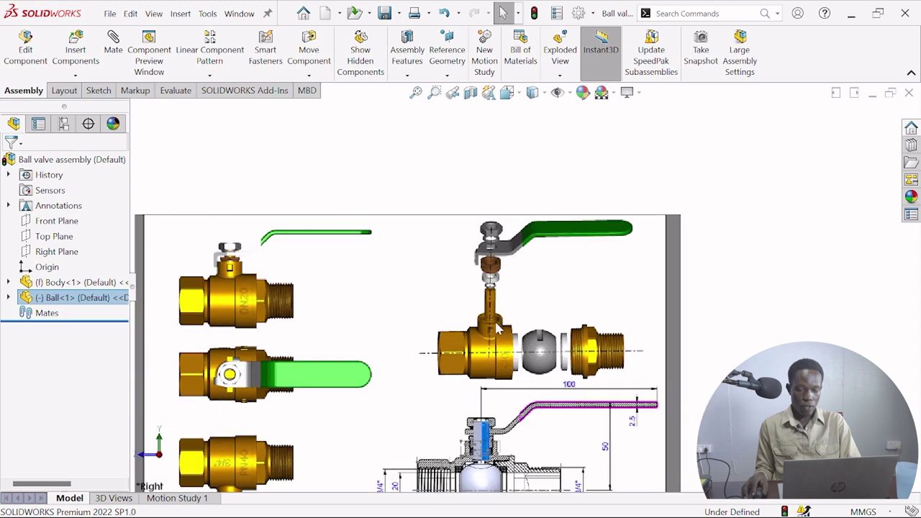
{"action": "scroll", "coordinate": [498, 291], "scroll_direction": "down", "scroll_amount": 2}
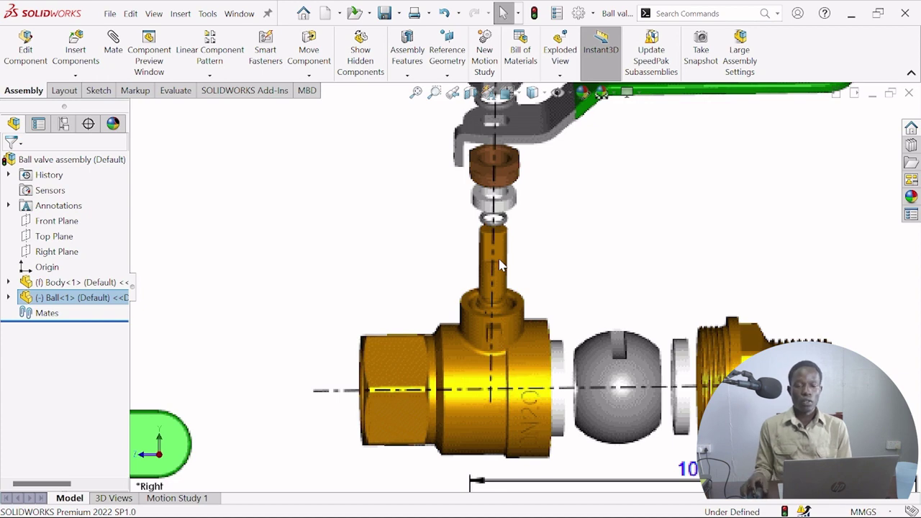
{"action": "key", "text": "f"}
{"action": "scroll", "coordinate": [550, 308], "scroll_direction": "down", "scroll_amount": 4}
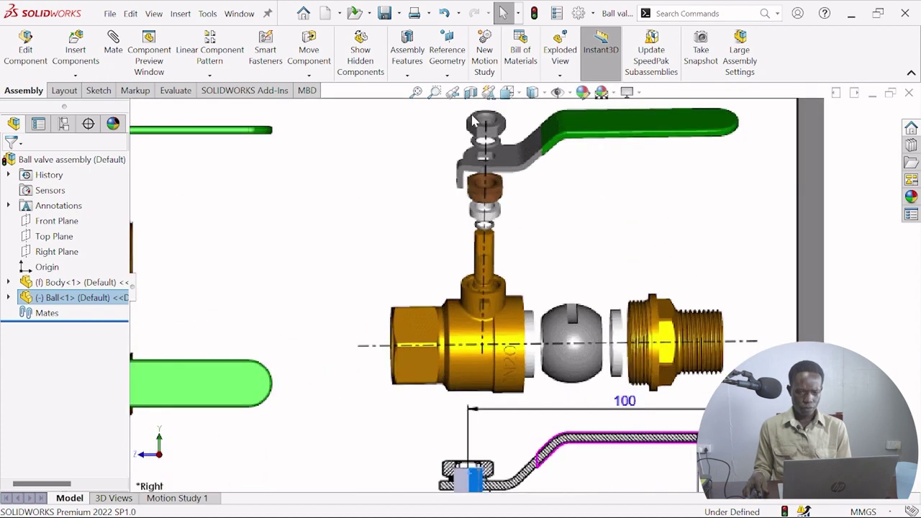
{"action": "left_click", "coordinate": [472, 222]}
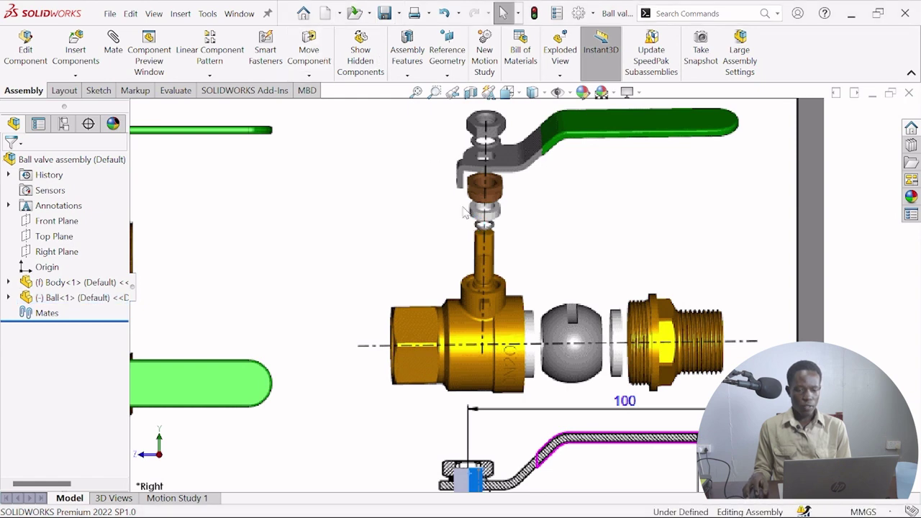
Hide the reference pictures in the assembly and open the Ball part in its own window.
{"action": "key", "text": "z"}
{"action": "left_click", "coordinate": [557, 92]}
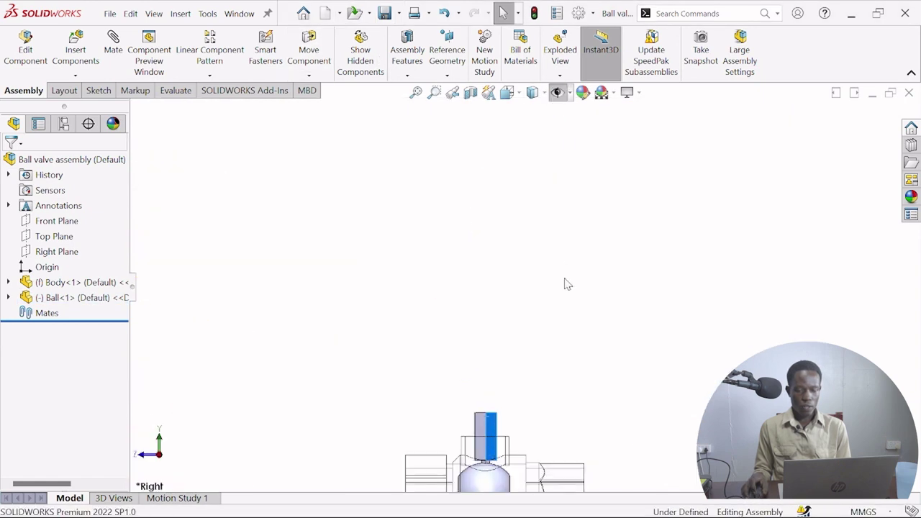
{"action": "left_click", "coordinate": [493, 270]}
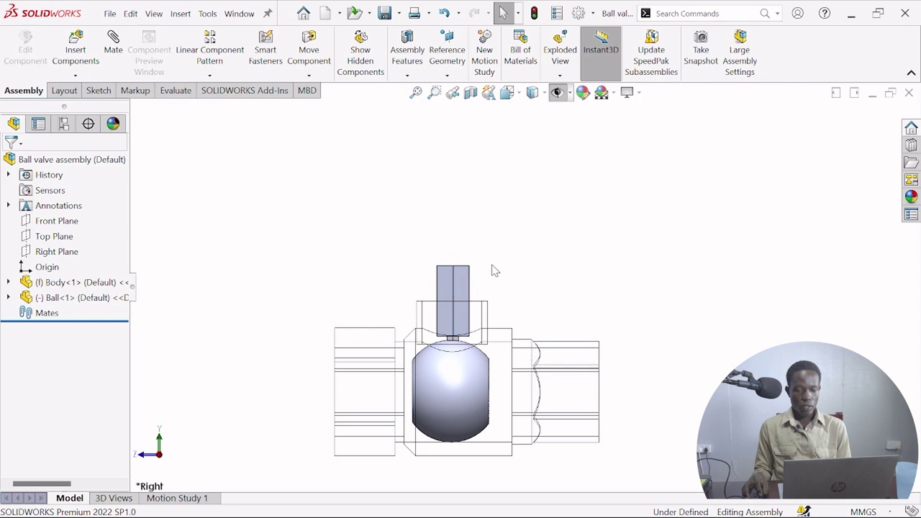
{"action": "left_click", "coordinate": [467, 301]}
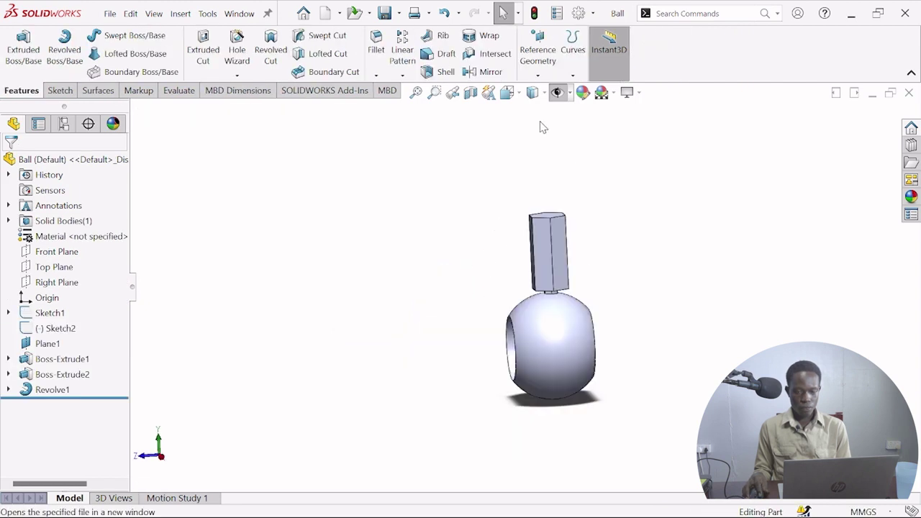
In the right view with the reference picture shown, create a plane offset 160 mm upward from the Top Plane.
{"action": "left_click", "coordinate": [513, 95]}
{"action": "left_click", "coordinate": [453, 305]}
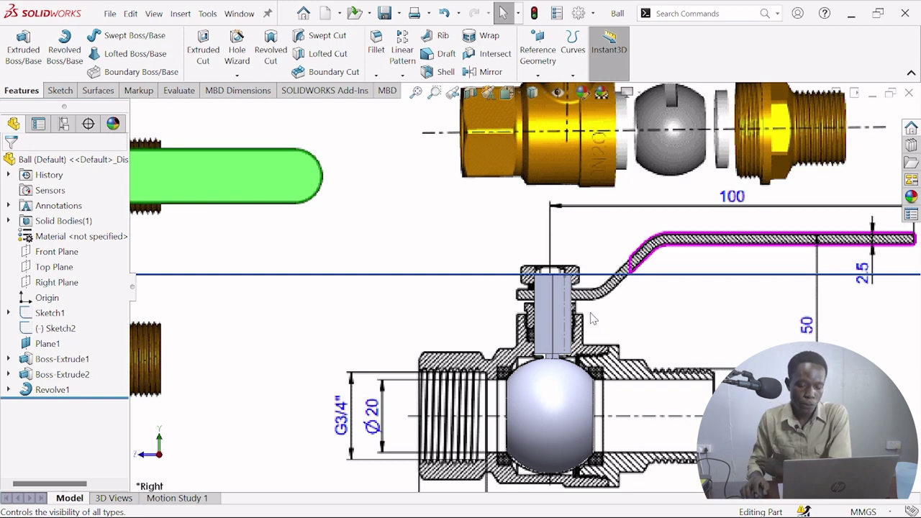
{"action": "scroll", "coordinate": [596, 315], "scroll_direction": "down", "scroll_amount": 4}
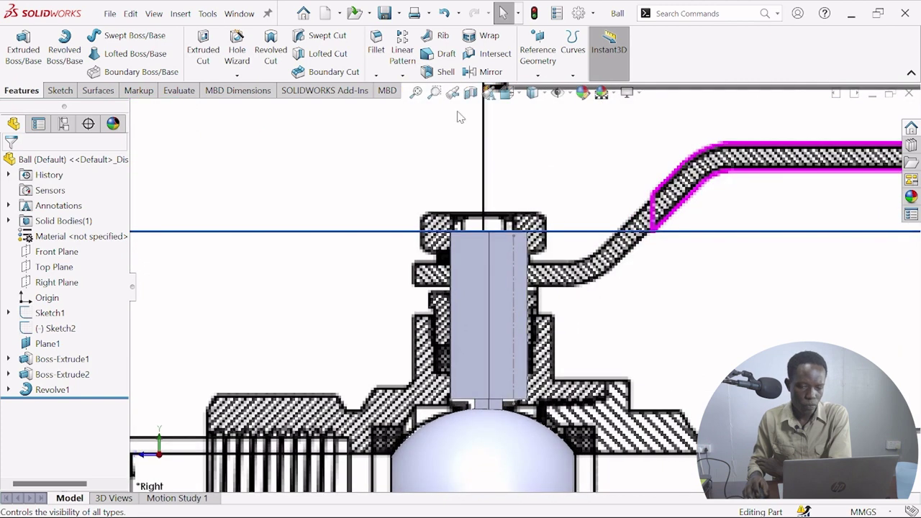
{"action": "left_click", "coordinate": [537, 49]}
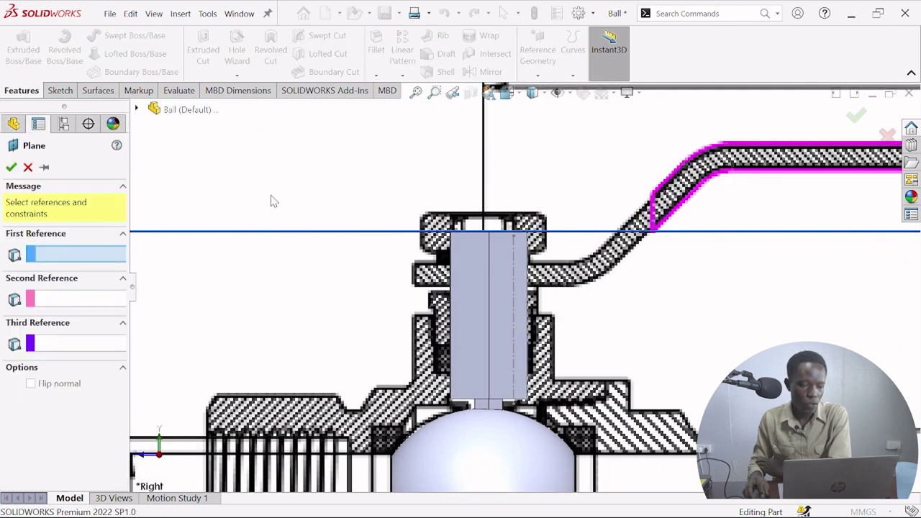
{"action": "left_click", "coordinate": [136, 109]}
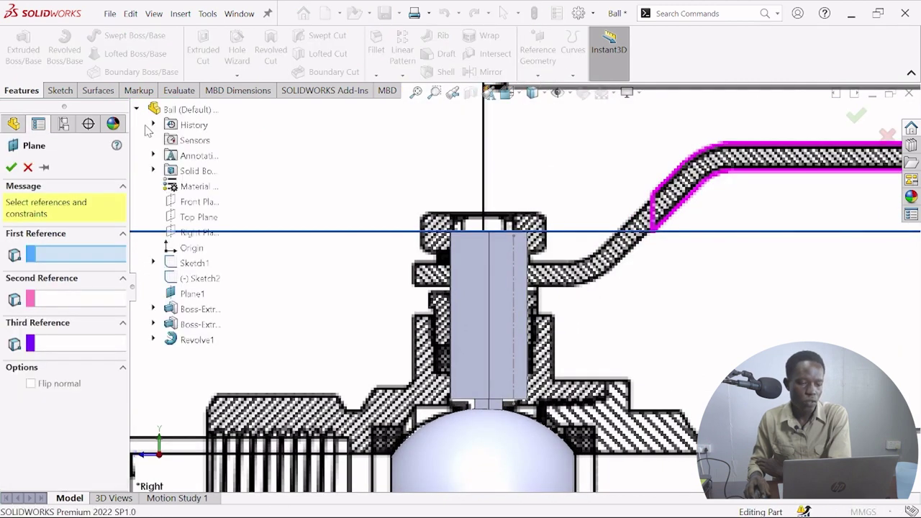
{"action": "left_click", "coordinate": [198, 217]}
{"action": "scroll", "coordinate": [552, 277], "scroll_direction": "up", "scroll_amount": 5}
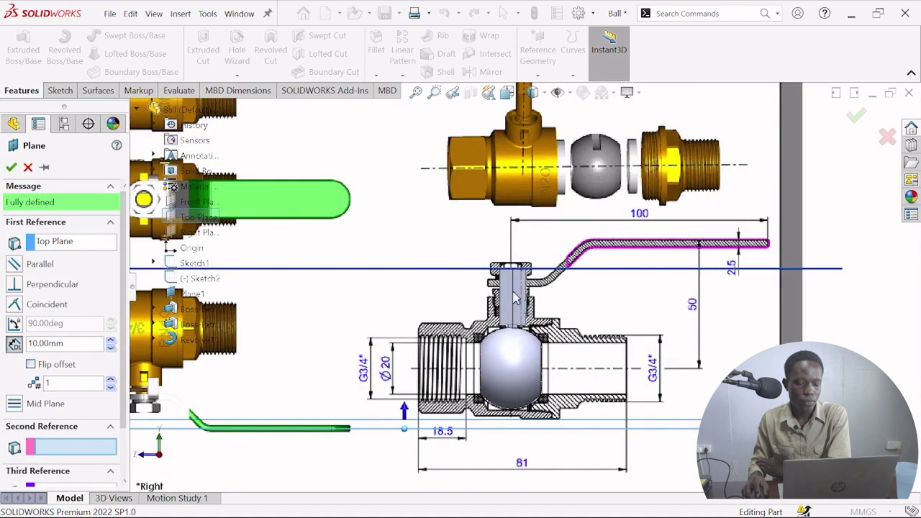
{"action": "left_click", "coordinate": [110, 339]}
{"action": "left_click_drag", "start_coordinate": [110, 342], "coordinate": [111, 343]}
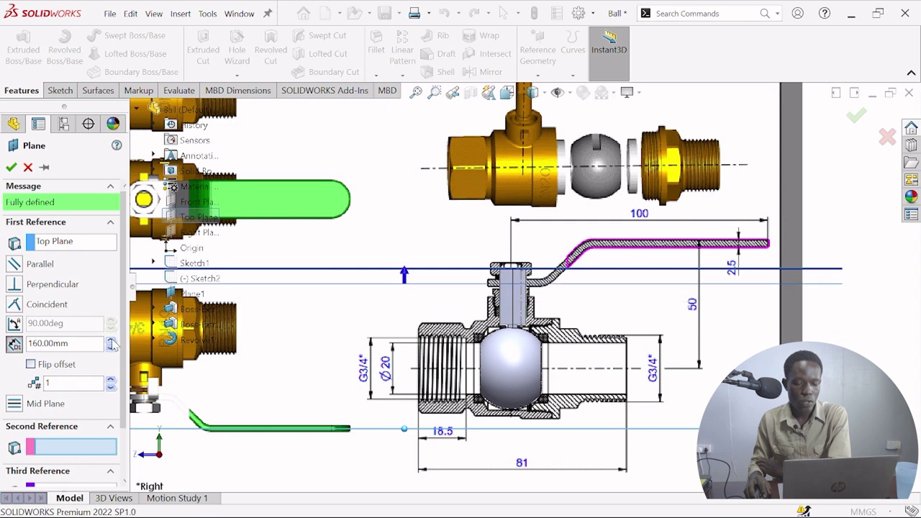
{"action": "left_click", "coordinate": [11, 167]}
Hide the reference picture and sketch on the new plane a construction line joining the midpoints of the stem hexagon's two opposite horizontal edges.
{"action": "left_click", "coordinate": [556, 94]}
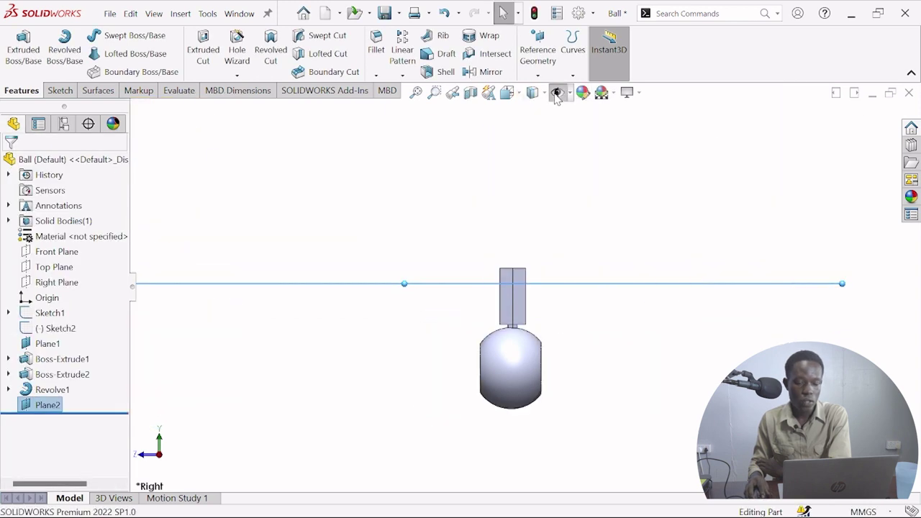
{"action": "left_click", "coordinate": [60, 90]}
{"action": "left_click", "coordinate": [16, 50]}
{"action": "scroll", "coordinate": [551, 240], "scroll_direction": "down", "scroll_amount": 8}
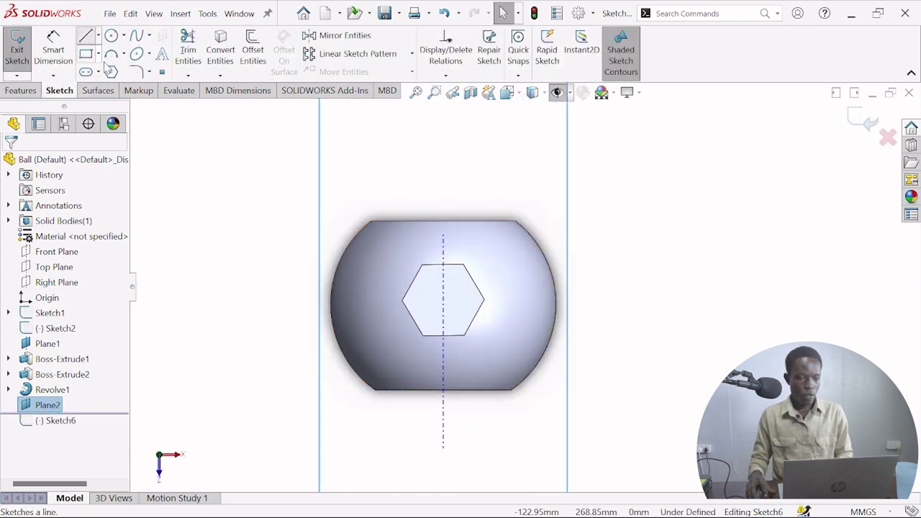
{"action": "left_click", "coordinate": [85, 36]}
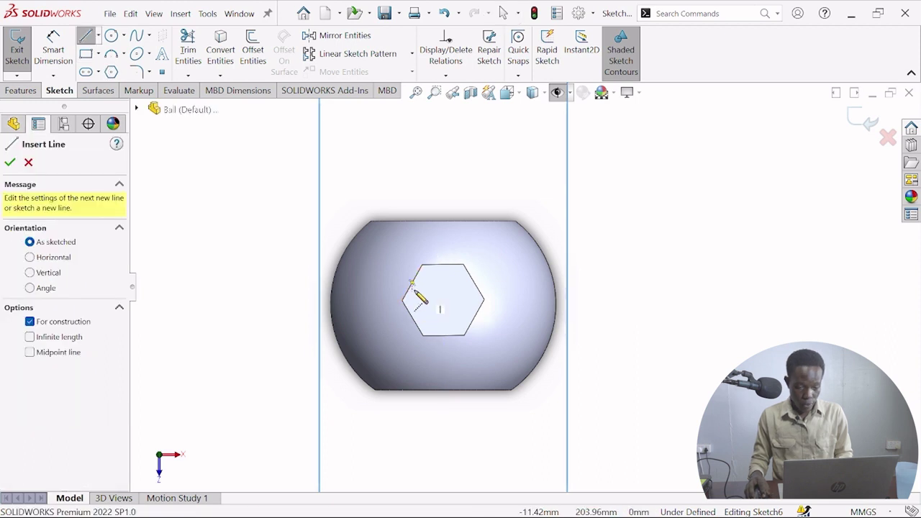
{"action": "left_click", "coordinate": [441, 264]}
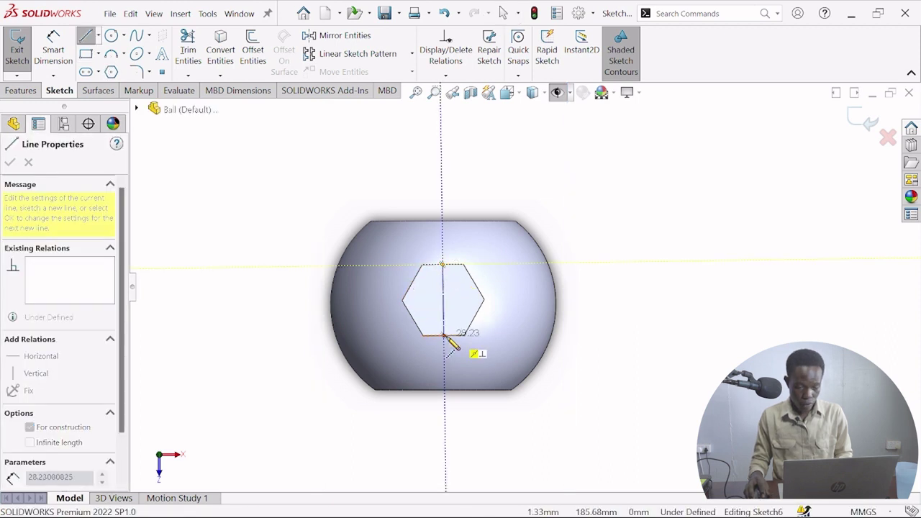
{"action": "left_click", "coordinate": [444, 335]}
{"action": "key", "text": "Escape"}
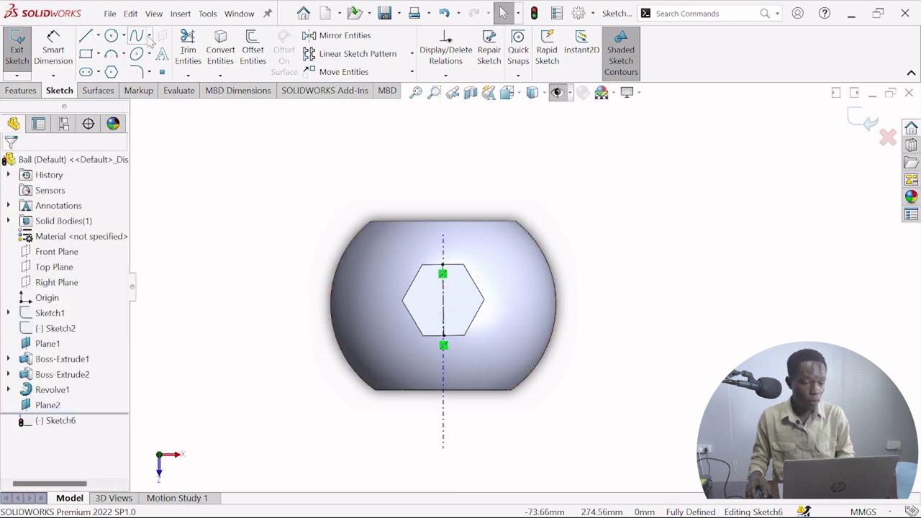
Sketch a circle about 19 mm in diameter inside the hexagon, centred on the construction line's midpoint.
{"action": "left_click", "coordinate": [112, 36]}
{"action": "left_click", "coordinate": [445, 298]}
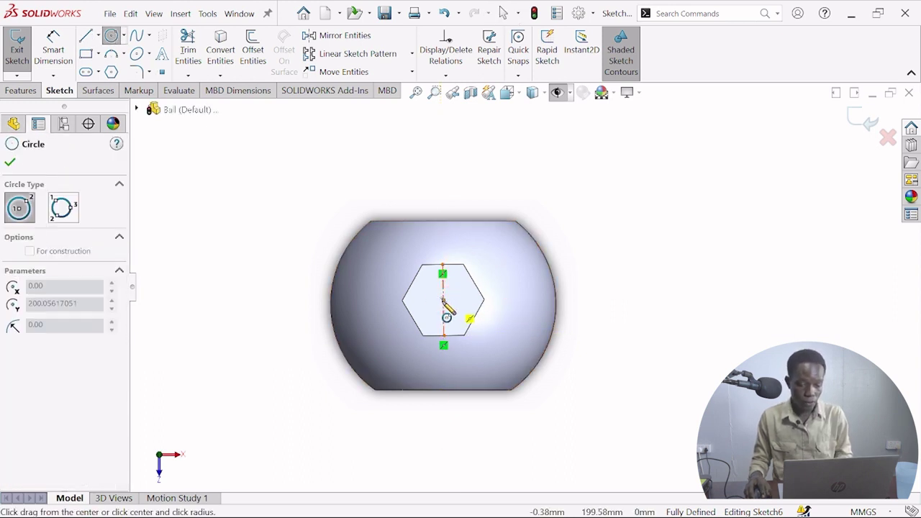
{"action": "left_click", "coordinate": [442, 274]}
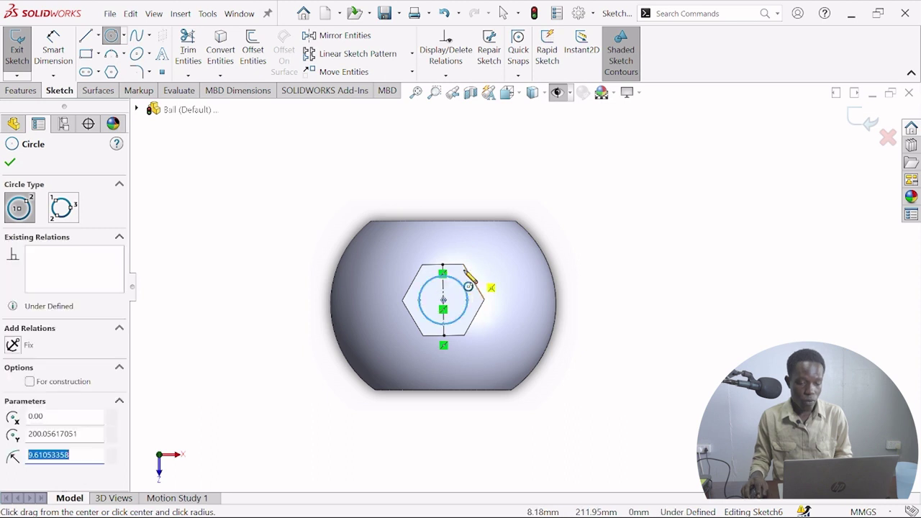
{"action": "left_click", "coordinate": [9, 162]}
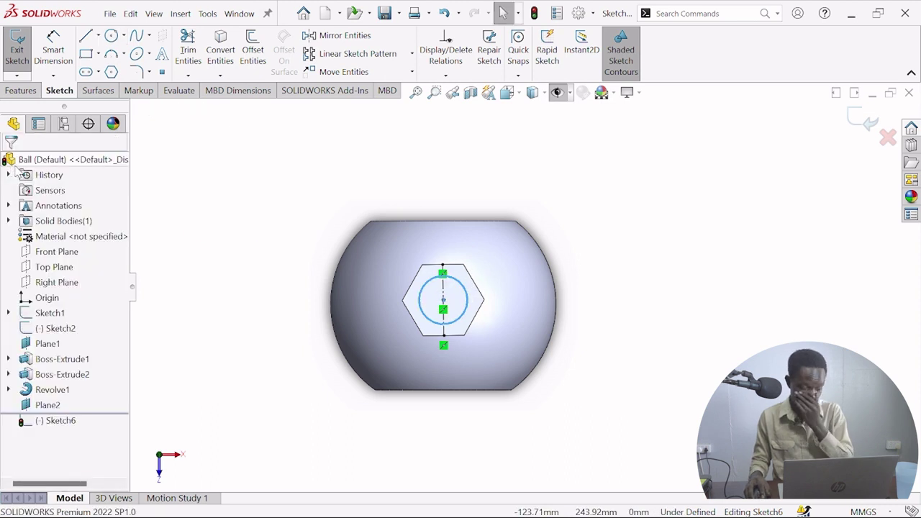
Dimension the circle's diameter and set it to 20 mm.
{"action": "left_click", "coordinate": [53, 49]}
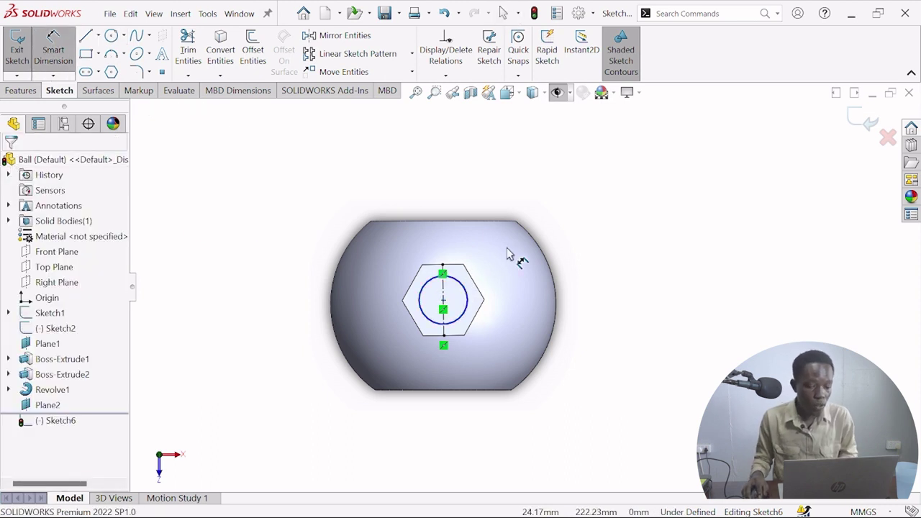
{"action": "left_click", "coordinate": [469, 314]}
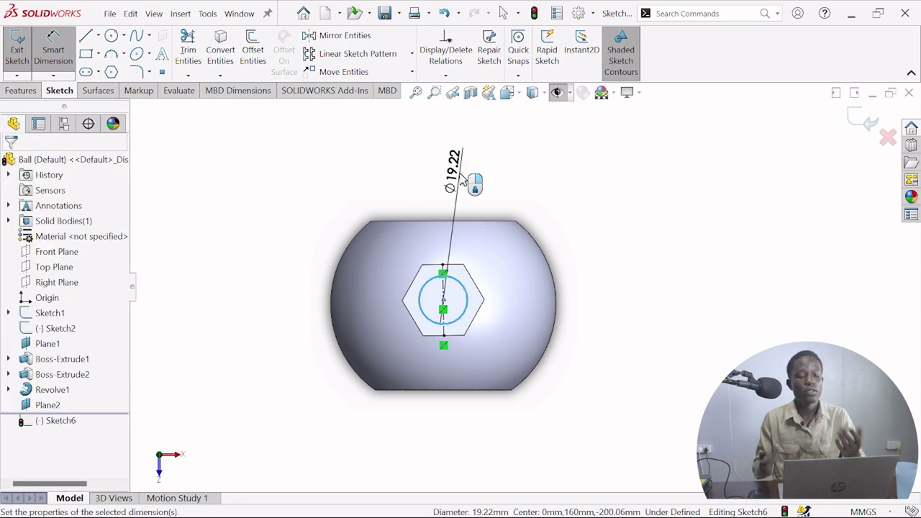
{"action": "left_click", "coordinate": [460, 173]}
{"action": "type", "text": "20"}
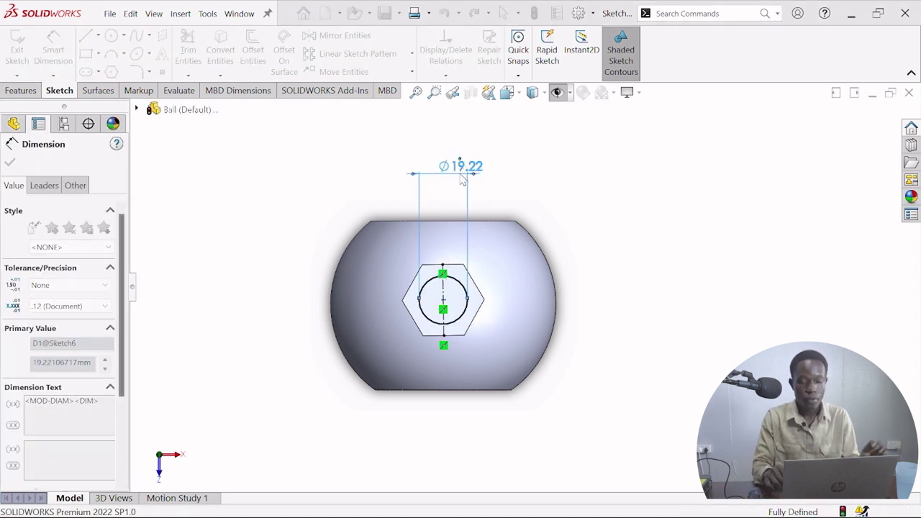
{"action": "key", "text": "Return"}
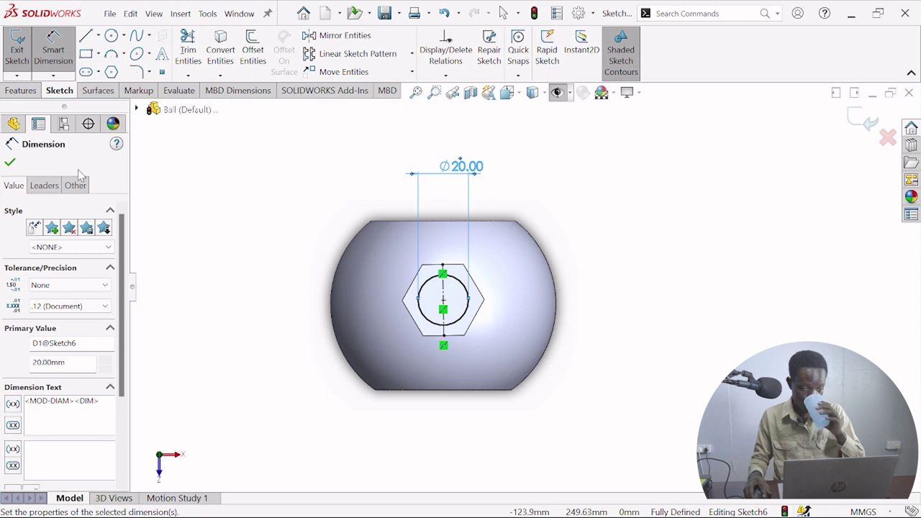
{"action": "left_click", "coordinate": [10, 163]}
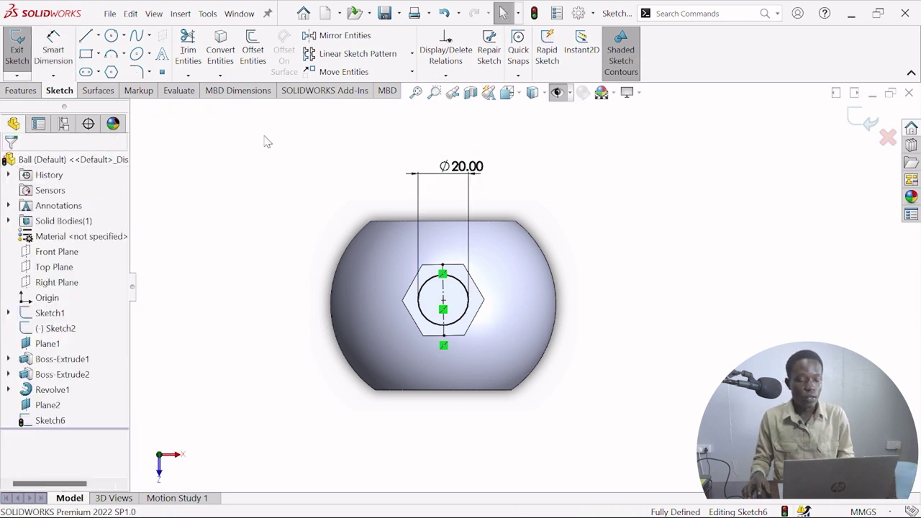
Offset the 20 mm circle outward by 9 mm so that the outer circle encloses the stem hexagon.
{"action": "left_click", "coordinate": [252, 54]}
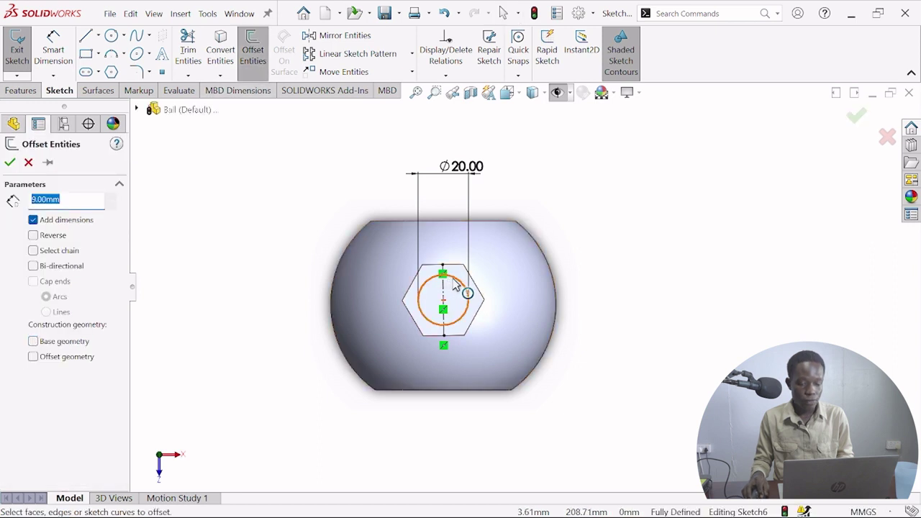
{"action": "left_click", "coordinate": [454, 284]}
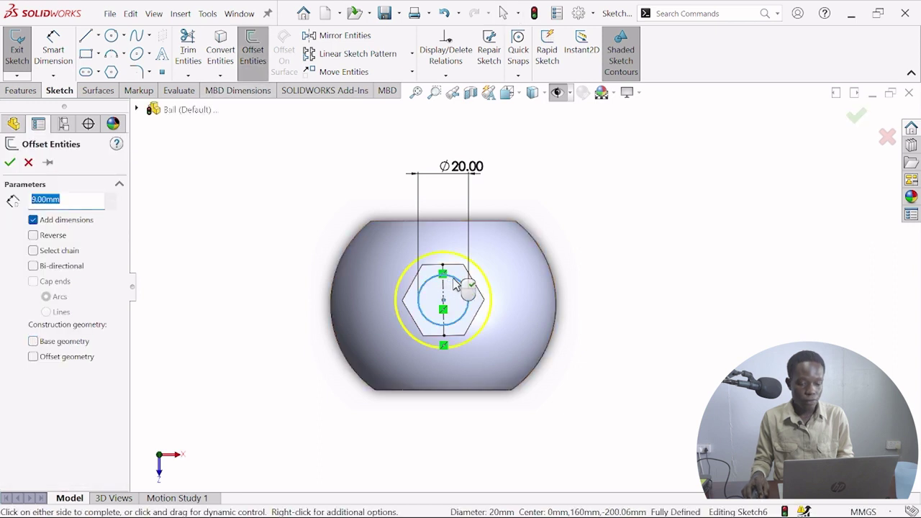
{"action": "left_click", "coordinate": [10, 162]}
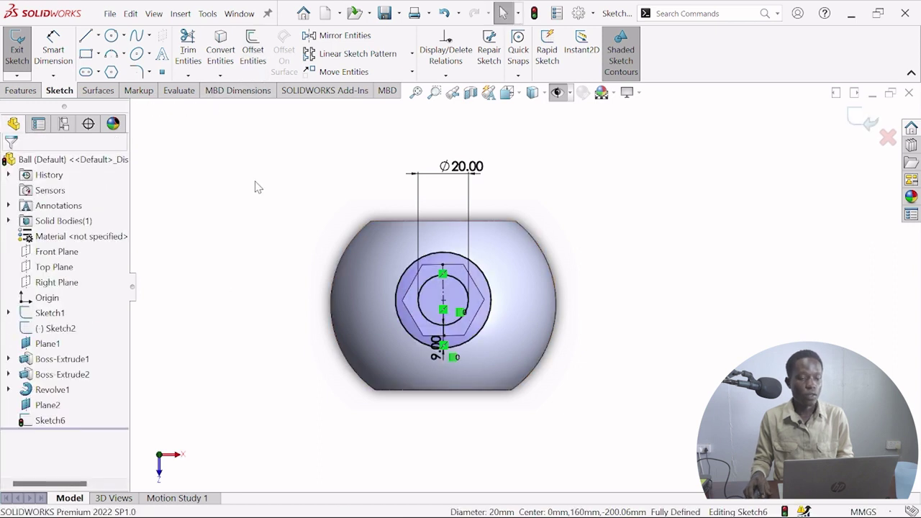
Cut the ring between the two circles through the stem with an Extruded Cut, mid plane, 10 mm deep.
{"action": "left_click", "coordinate": [22, 91]}
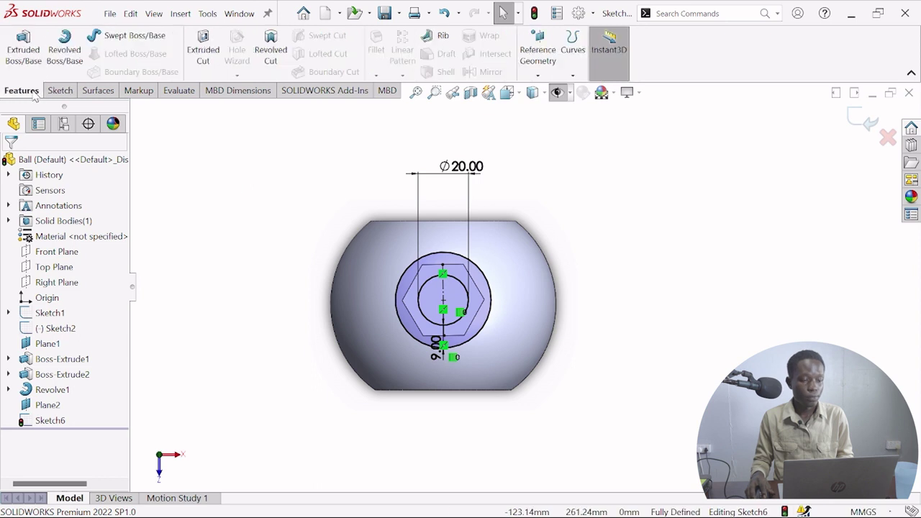
{"action": "left_click", "coordinate": [202, 50]}
{"action": "scroll", "coordinate": [541, 303], "scroll_direction": "down", "scroll_amount": 5}
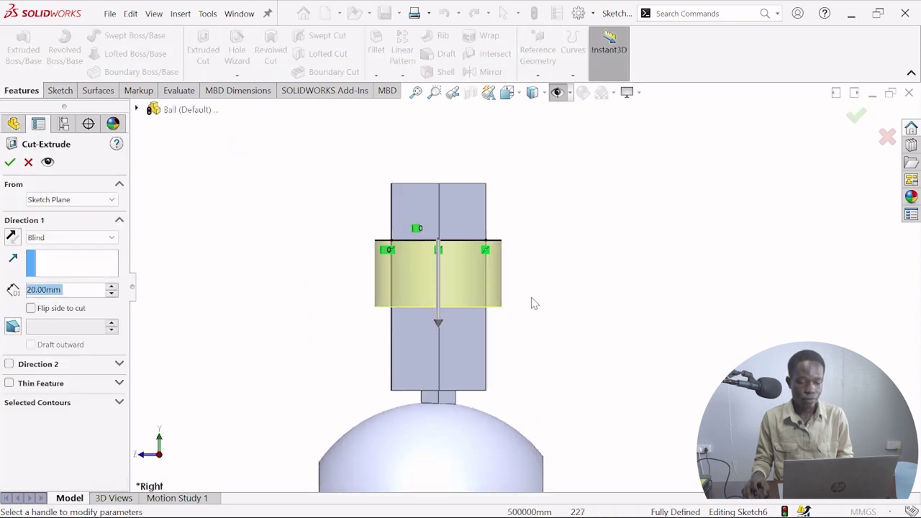
{"action": "left_click", "coordinate": [112, 238]}
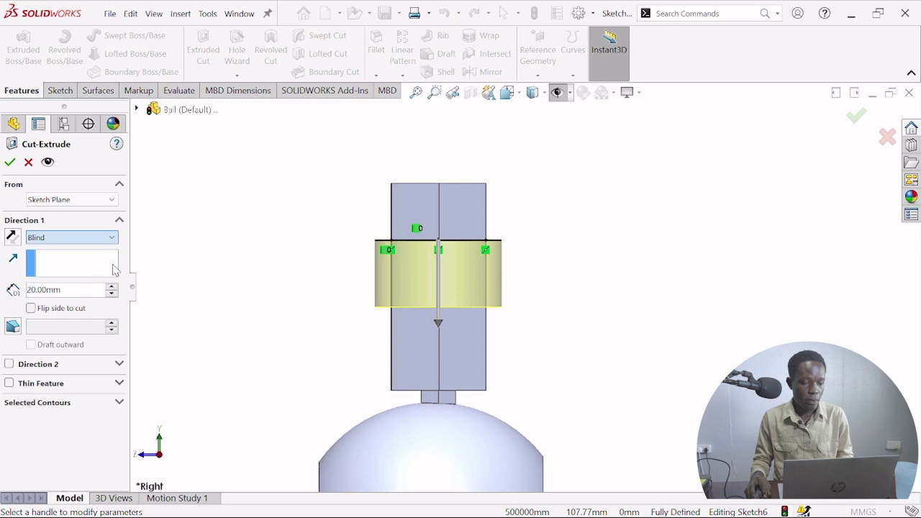
{"action": "left_click", "coordinate": [100, 335]}
{"action": "left_click", "coordinate": [111, 290]}
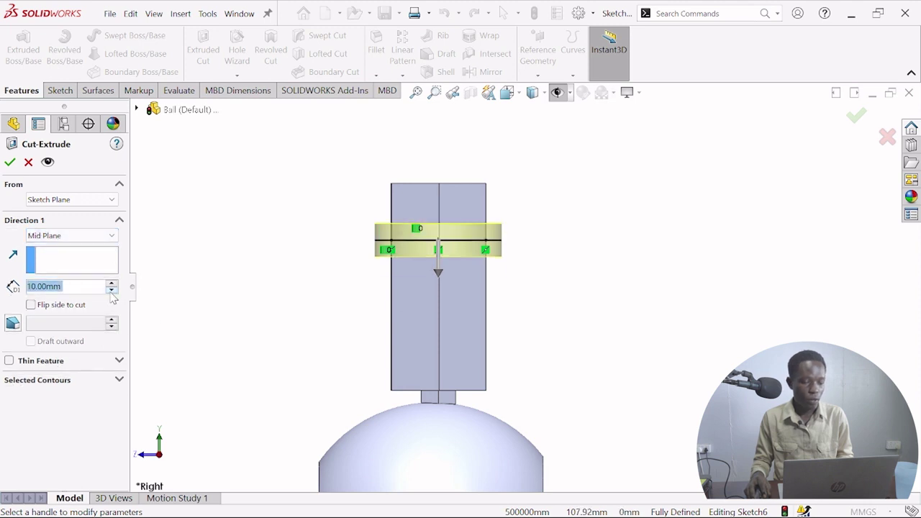
{"action": "left_click", "coordinate": [10, 162]}
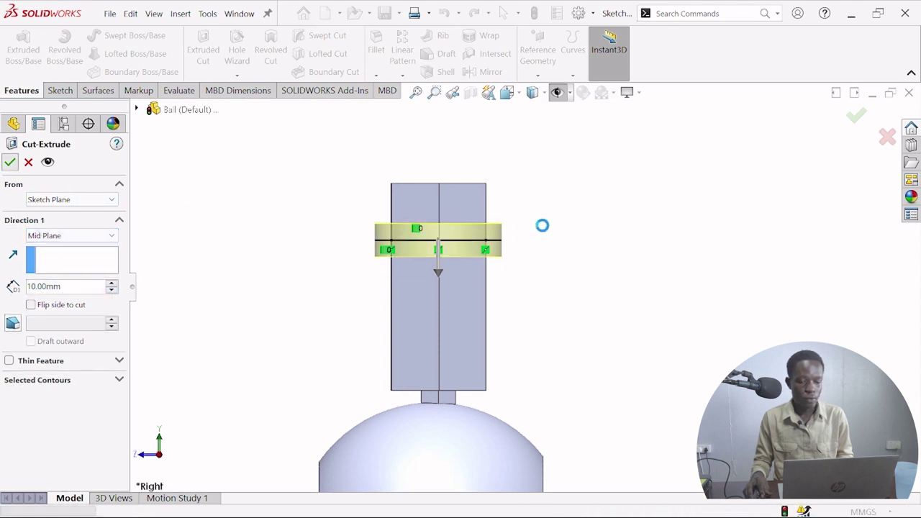
Inspect the round neck cut into the stem, including its circular edge, and return to the right view fitted to the whole part.
{"action": "middle_click_drag", "start_coordinate": [565, 233], "coordinate": [432, 348]}
{"action": "scroll", "coordinate": [486, 327], "scroll_direction": "up", "scroll_amount": 2}
{"action": "scroll", "coordinate": [486, 327], "scroll_direction": "down", "scroll_amount": 5}
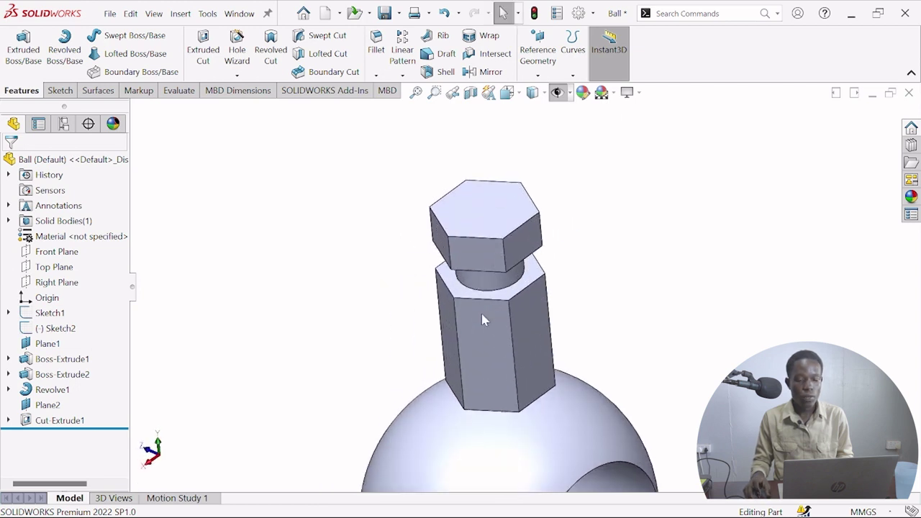
{"action": "left_click", "coordinate": [502, 296]}
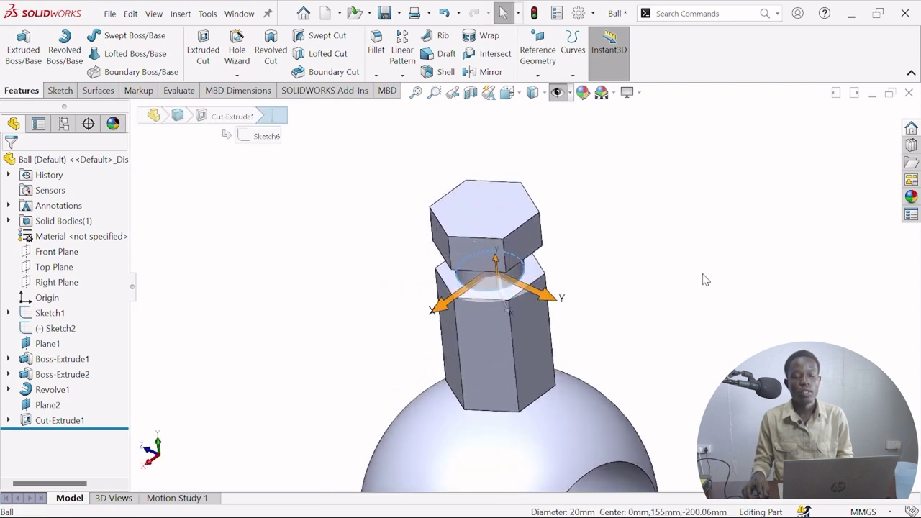
{"action": "key", "text": "Escape"}
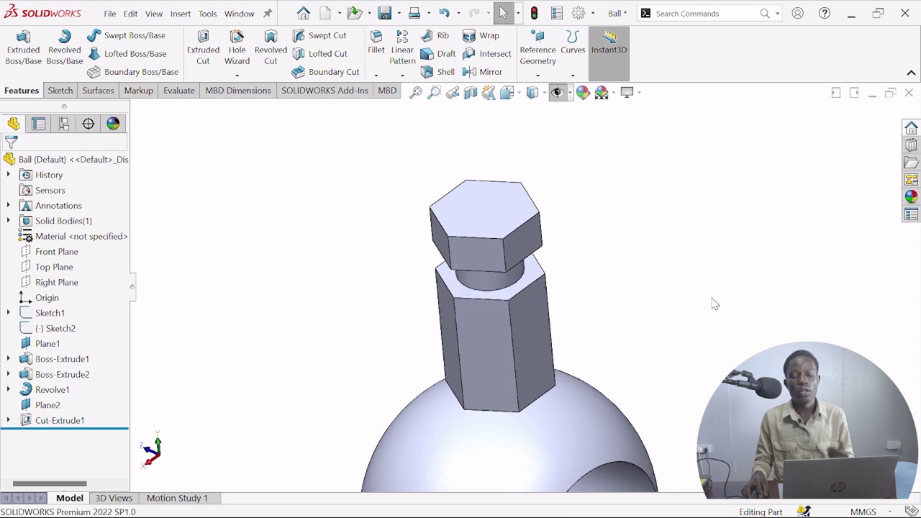
{"action": "left_click", "coordinate": [507, 92]}
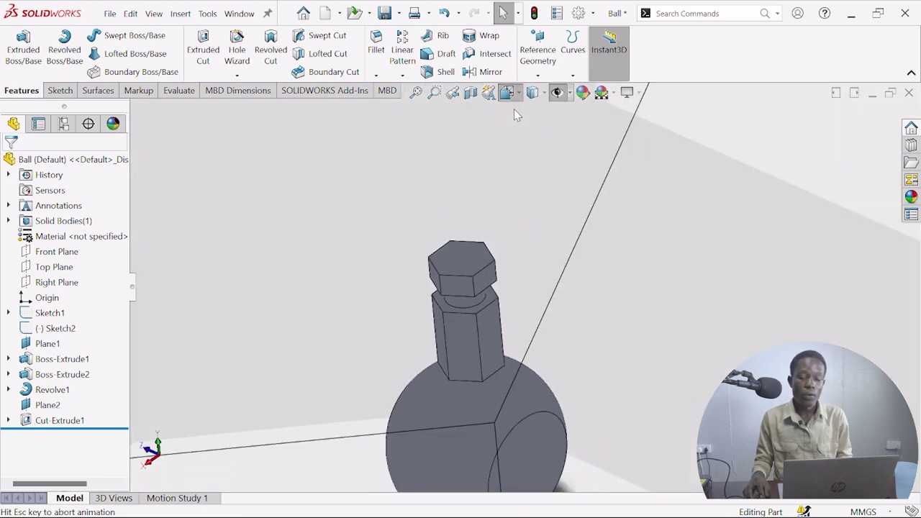
{"action": "left_click", "coordinate": [370, 368]}
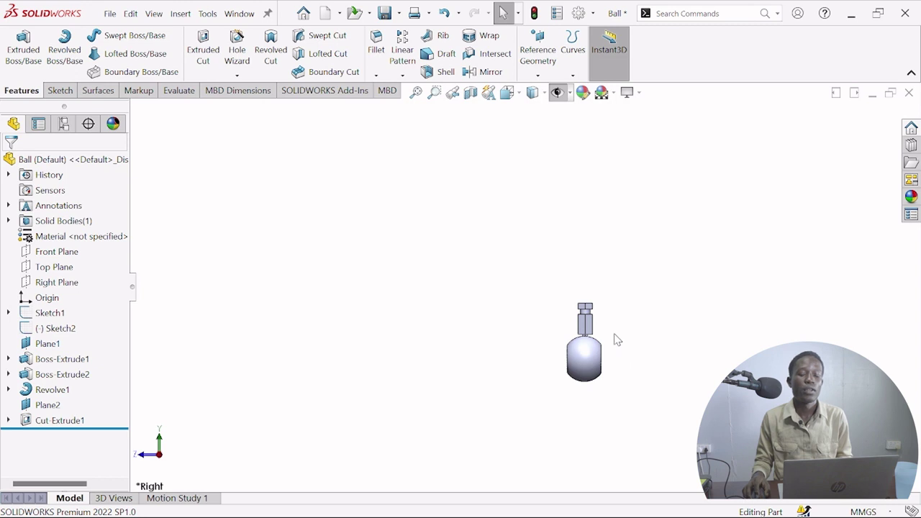
{"action": "key", "text": "f"}
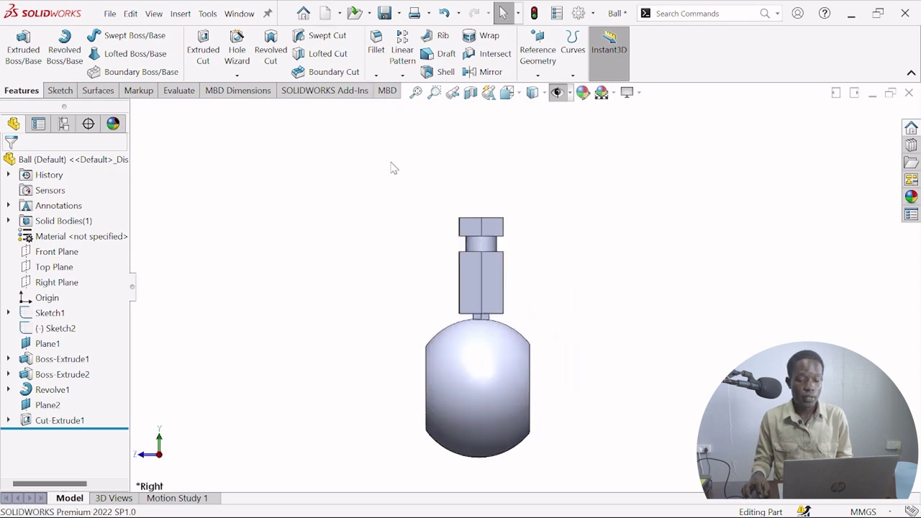
Create a new part and start a sketch on its Right Plane.
{"action": "left_click", "coordinate": [326, 14]}
{"action": "left_click", "coordinate": [620, 403]}
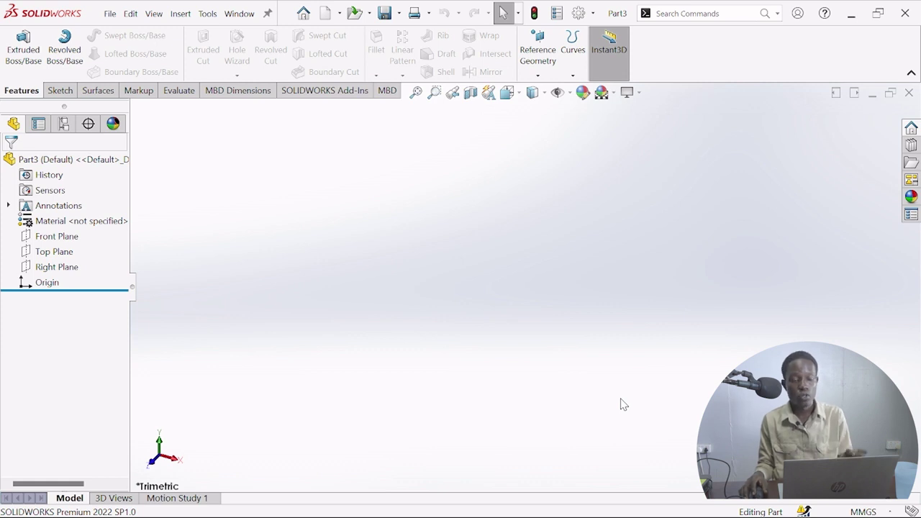
{"action": "left_click", "coordinate": [58, 266]}
{"action": "left_click", "coordinate": [66, 257]}
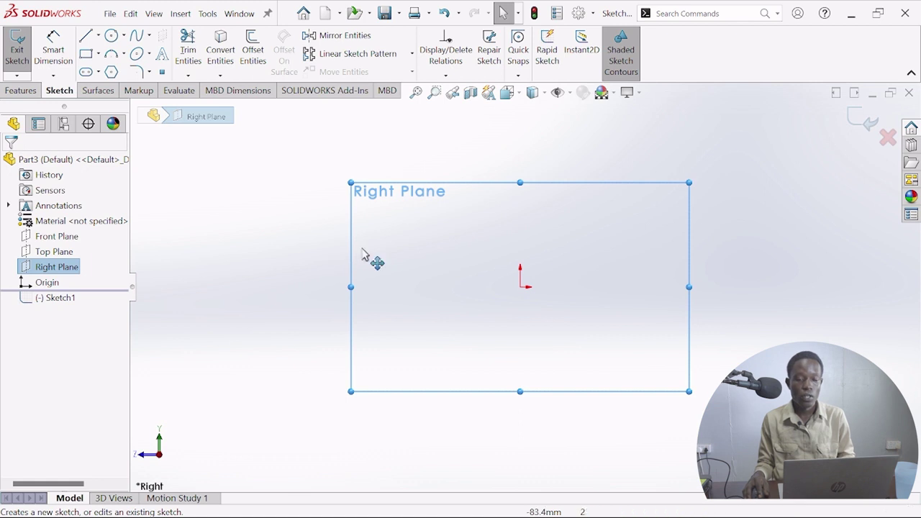
{"action": "left_click", "coordinate": [623, 147]}
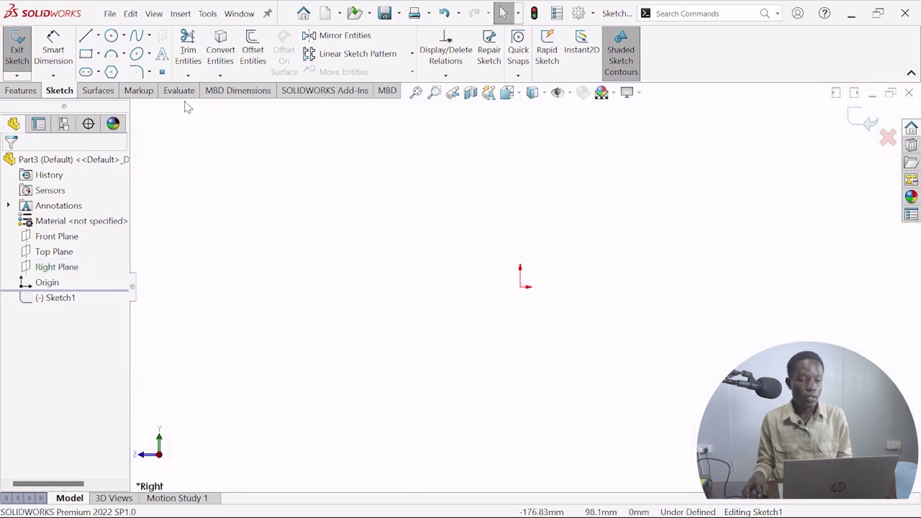
Insert the ball valve reference drawing as a sketch picture, move it so the origin lies beside the section view's inlet end, and exit the sketch.
{"action": "left_click", "coordinate": [204, 22]}
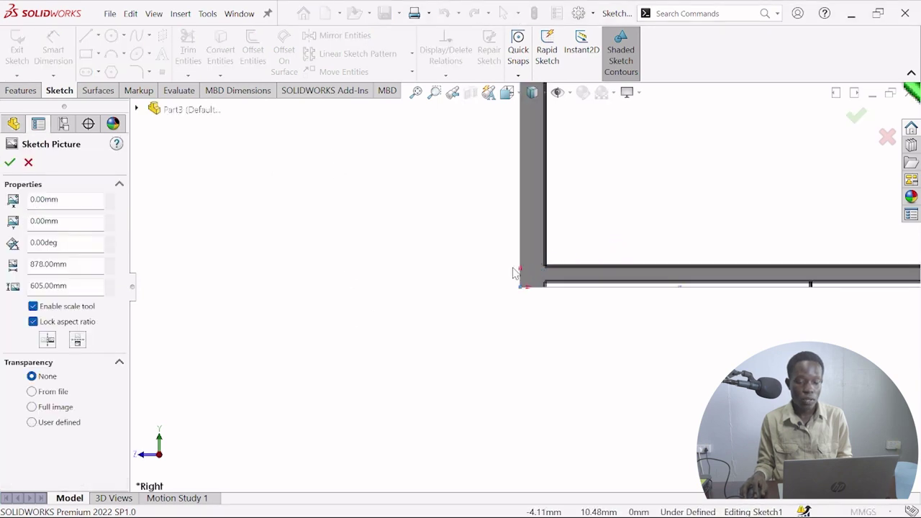
{"action": "scroll", "coordinate": [609, 254], "scroll_direction": "up", "scroll_amount": 8}
{"action": "scroll", "coordinate": [640, 225], "scroll_direction": "down", "scroll_amount": 5}
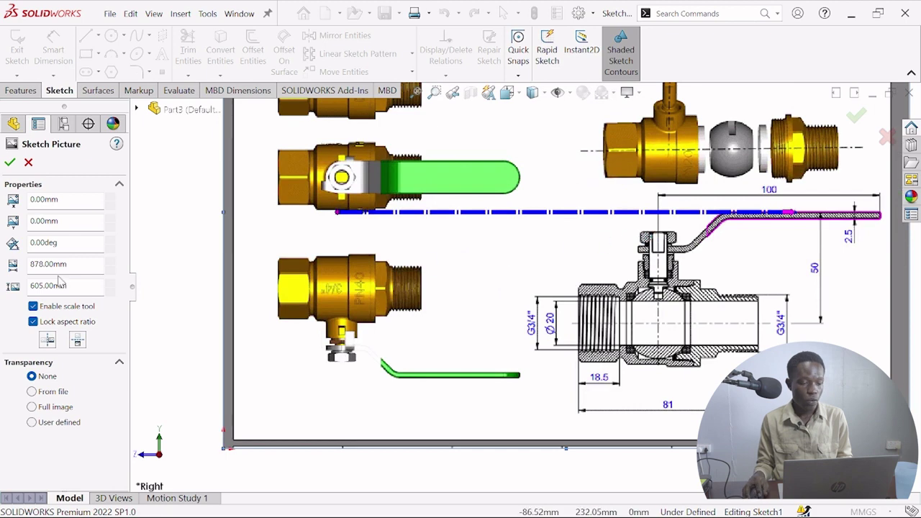
{"action": "scroll", "coordinate": [525, 286], "scroll_direction": "up", "scroll_amount": 6}
{"action": "mouse_move", "coordinate": [578, 282]}
{"action": "left_mouse_down"}
{"action": "mouse_move", "coordinate": [476, 315]}
{"action": "mouse_move", "coordinate": [473, 305]}
{"action": "mouse_move", "coordinate": [486, 302]}
{"action": "mouse_move", "coordinate": [482, 321]}
{"action": "left_mouse_up"}
{"action": "left_click", "coordinate": [9, 162]}
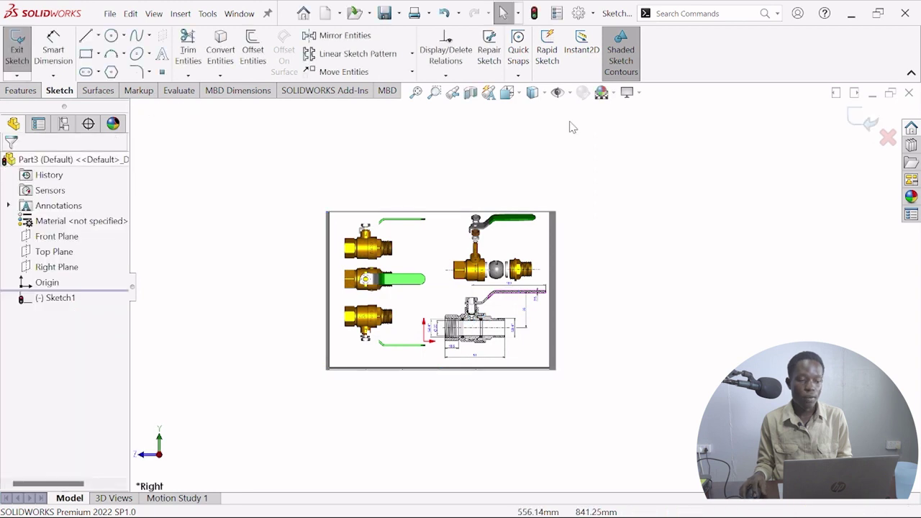
{"action": "left_click", "coordinate": [856, 116]}
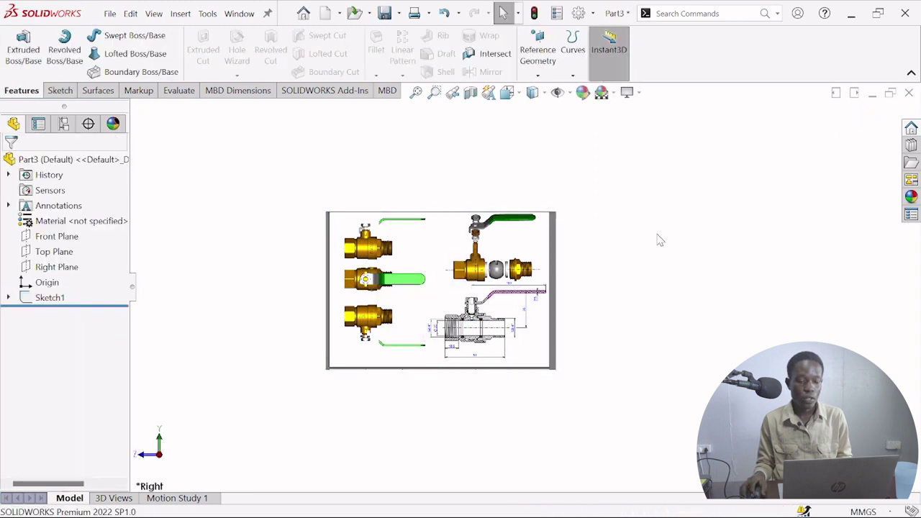
Start a second sketch on the Right Plane over the reference picture.
{"action": "scroll", "coordinate": [660, 239], "scroll_direction": "down", "scroll_amount": 3}
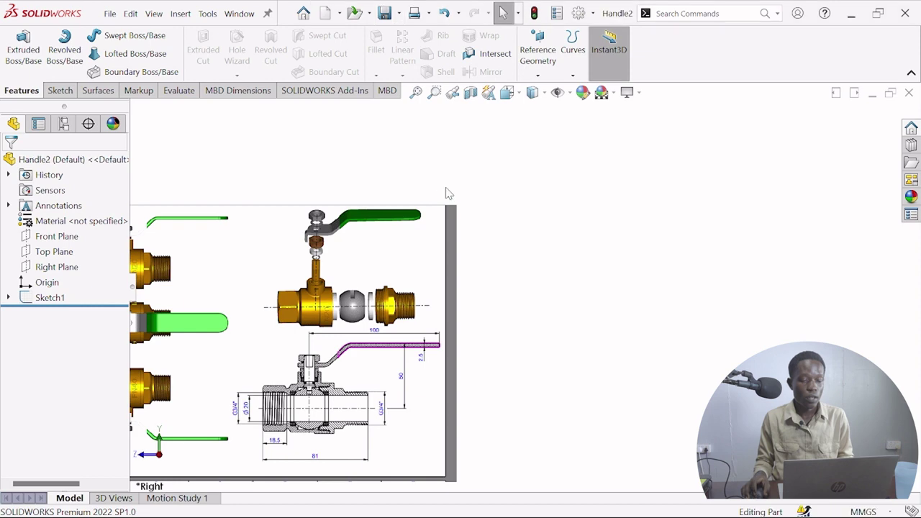
{"action": "scroll", "coordinate": [446, 193], "scroll_direction": "up", "scroll_amount": 4}
{"action": "scroll", "coordinate": [439, 316], "scroll_direction": "down", "scroll_amount": 3}
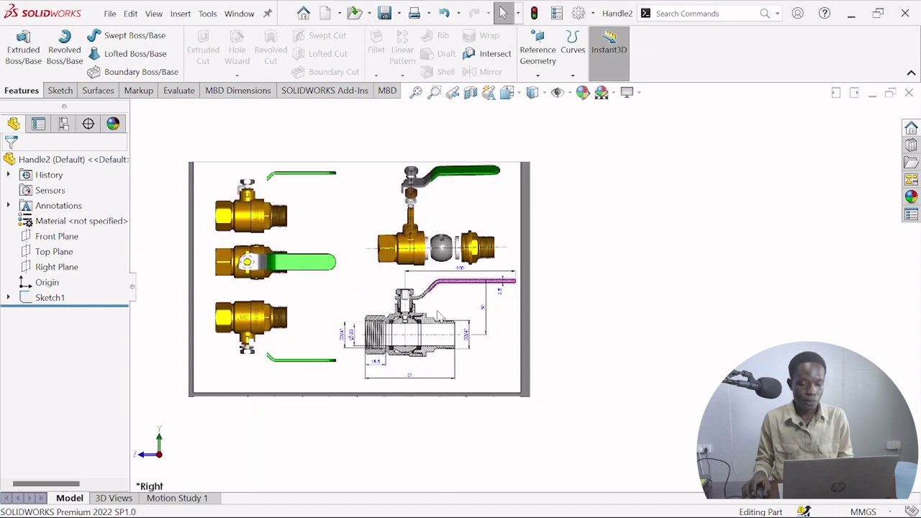
{"action": "left_click", "coordinate": [36, 268]}
{"action": "key", "text": "s"}
Examine the handle's shape and dimensions in the section view and the other views of the reference picture.
{"action": "scroll", "coordinate": [676, 328], "scroll_direction": "down", "scroll_amount": 3}
{"action": "scroll", "coordinate": [669, 328], "scroll_direction": "down", "scroll_amount": 2}
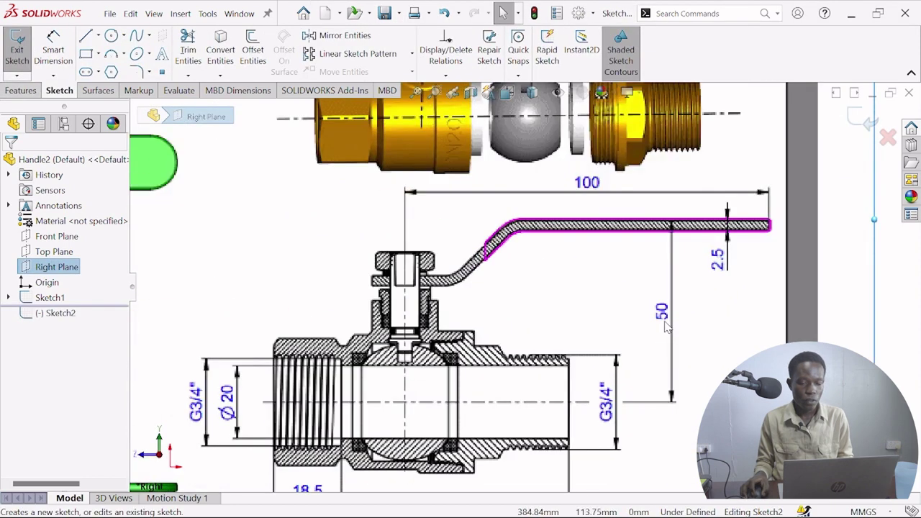
{"action": "scroll", "coordinate": [666, 327], "scroll_direction": "up", "scroll_amount": 4}
{"action": "scroll", "coordinate": [664, 323], "scroll_direction": "down", "scroll_amount": 3}
{"action": "scroll", "coordinate": [664, 323], "scroll_direction": "down", "scroll_amount": 1}
{"action": "scroll", "coordinate": [344, 269], "scroll_direction": "up", "scroll_amount": 3}
{"action": "scroll", "coordinate": [379, 266], "scroll_direction": "down", "scroll_amount": 1}
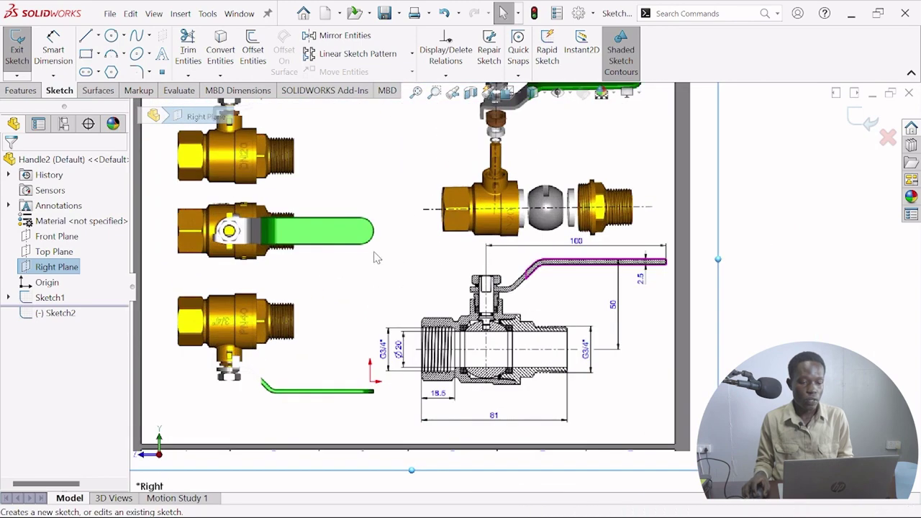
{"action": "scroll", "coordinate": [483, 288], "scroll_direction": "up", "scroll_amount": 1}
{"action": "scroll", "coordinate": [483, 288], "scroll_direction": "down", "scroll_amount": 5}
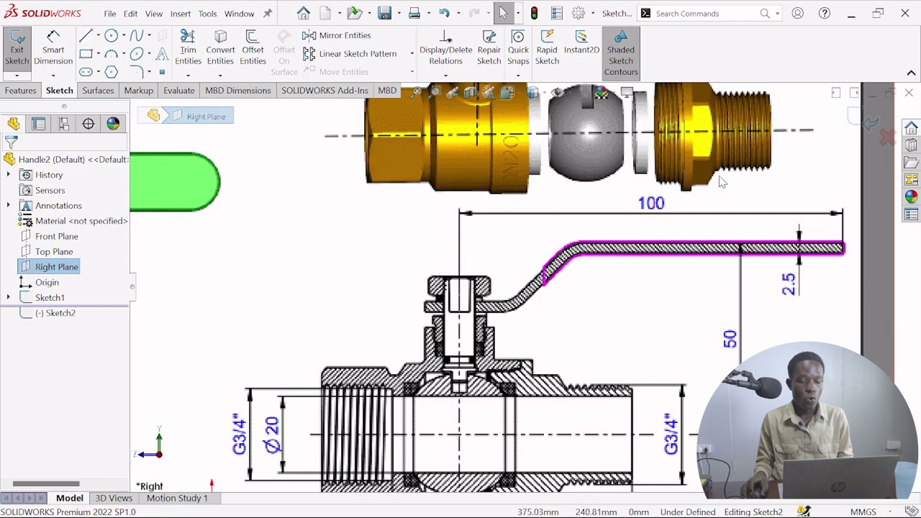
{"action": "scroll", "coordinate": [665, 238], "scroll_direction": "up", "scroll_amount": 3}
{"action": "scroll", "coordinate": [665, 237], "scroll_direction": "down", "scroll_amount": 2}
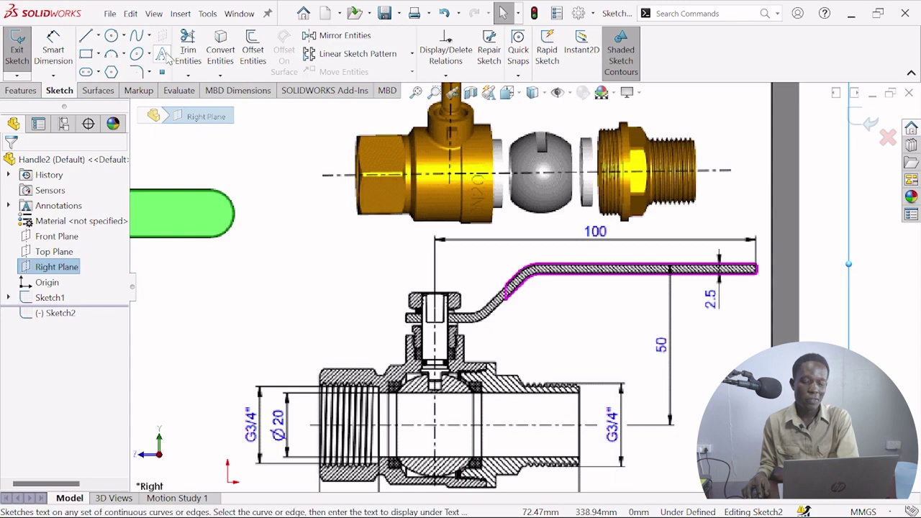
Trace the handle's upper edge with connected lines: about 202 mm horizontal, a downward slope, about 65 mm horizontal, and a short vertical at the stem end.
{"action": "left_click", "coordinate": [85, 38]}
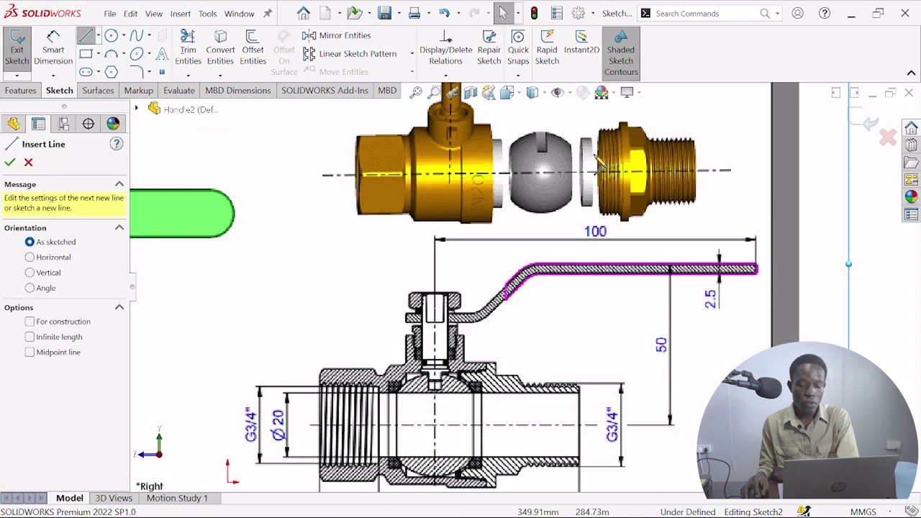
{"action": "left_click", "coordinate": [740, 272]}
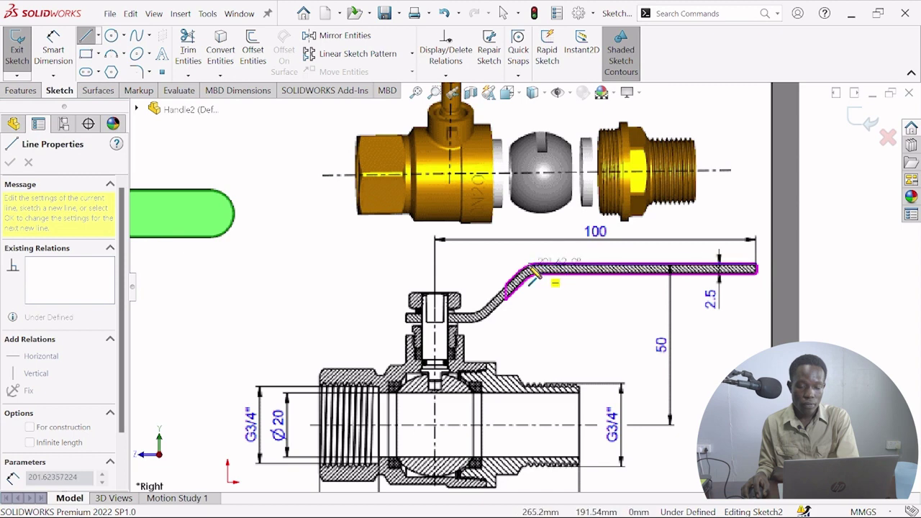
{"action": "left_click", "coordinate": [530, 268]}
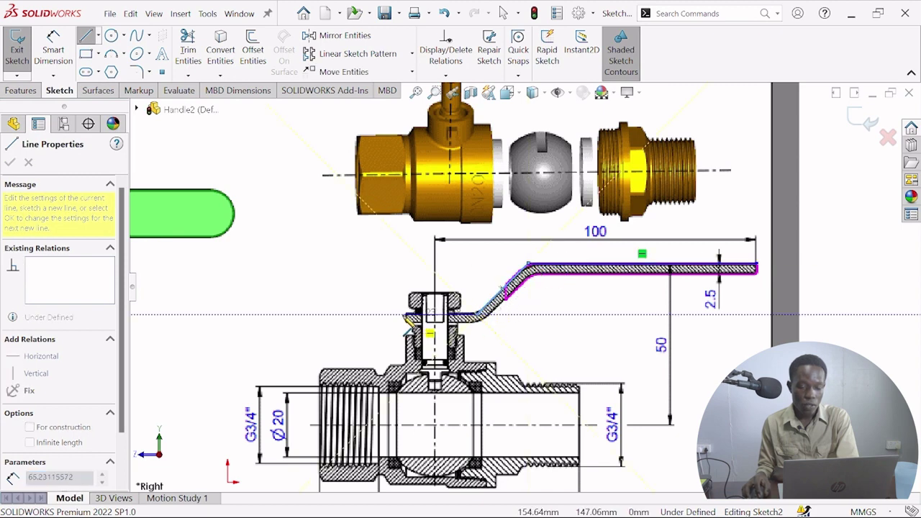
{"action": "left_click", "coordinate": [406, 318]}
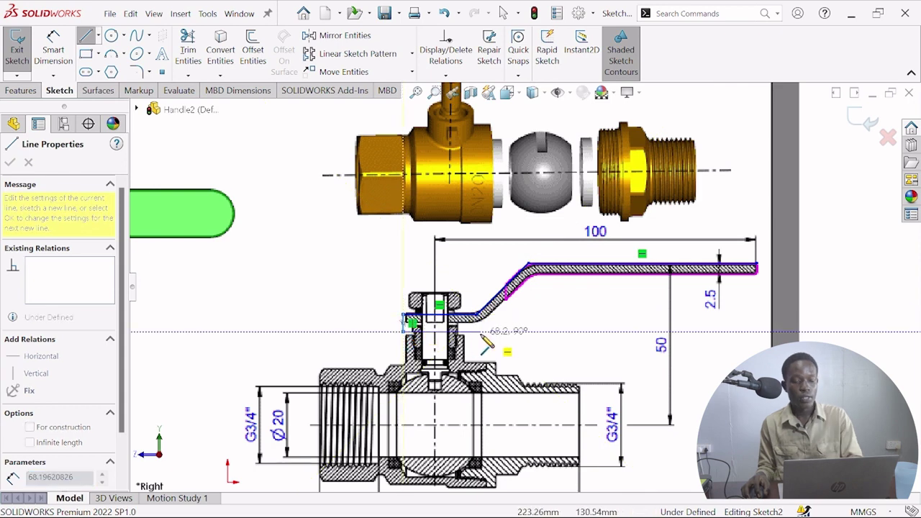
{"action": "key", "text": "Escape"}
{"action": "key", "text": "Escape"}
{"action": "scroll", "coordinate": [625, 296], "scroll_direction": "down", "scroll_amount": 2}
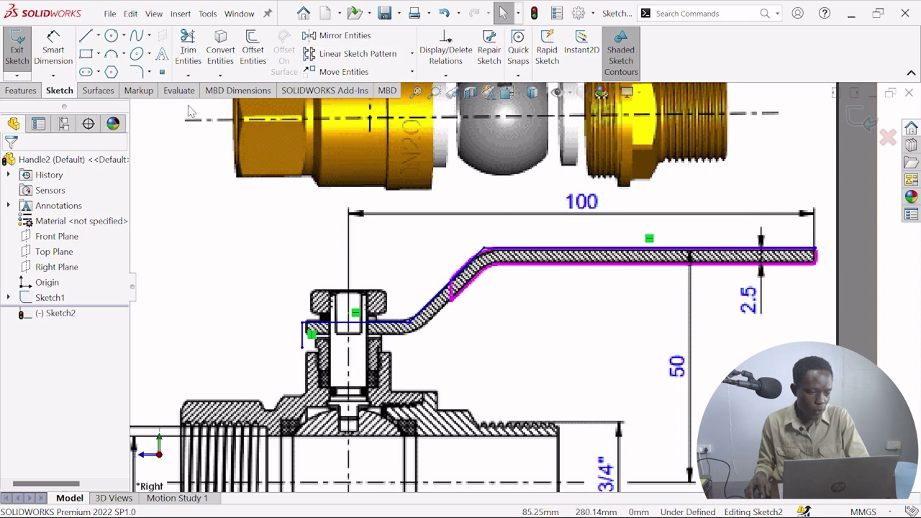
{"action": "left_click", "coordinate": [149, 71]}
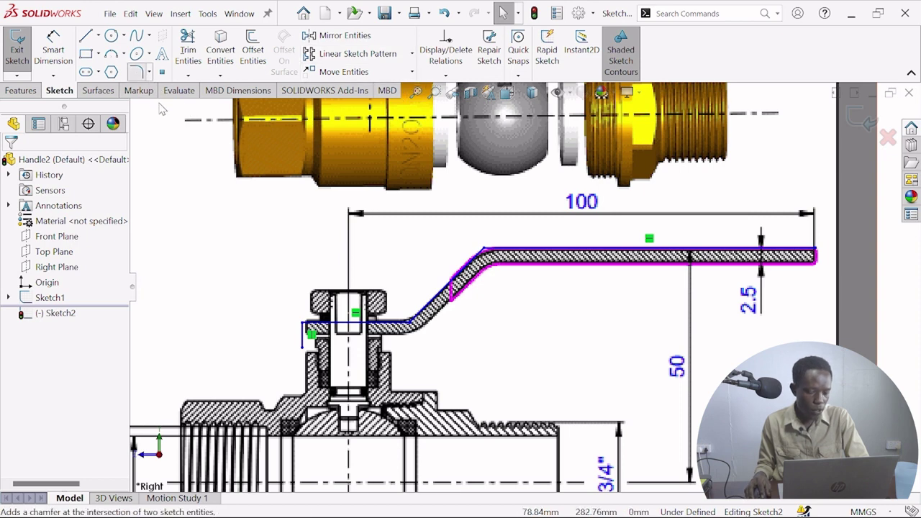
{"action": "left_click", "coordinate": [164, 108]}
{"action": "left_click", "coordinate": [414, 328]}
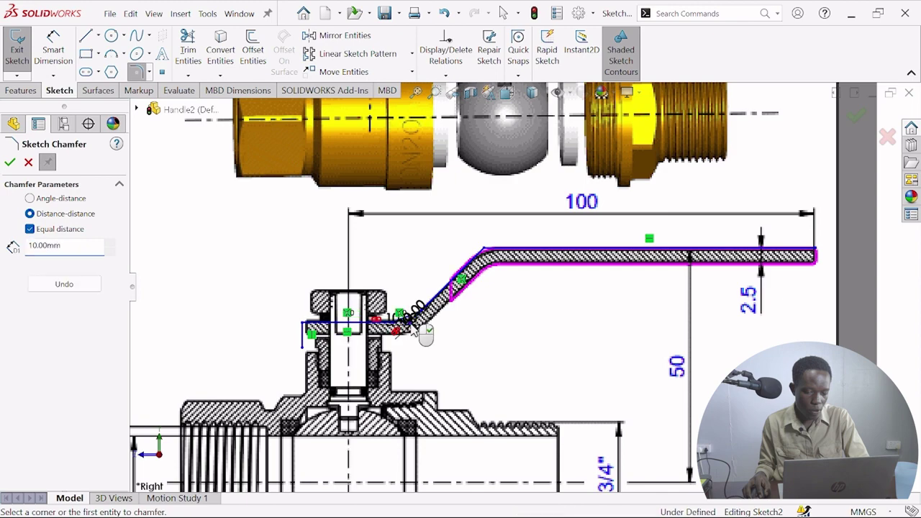
{"action": "scroll", "coordinate": [439, 322], "scroll_direction": "down", "scroll_amount": 4}
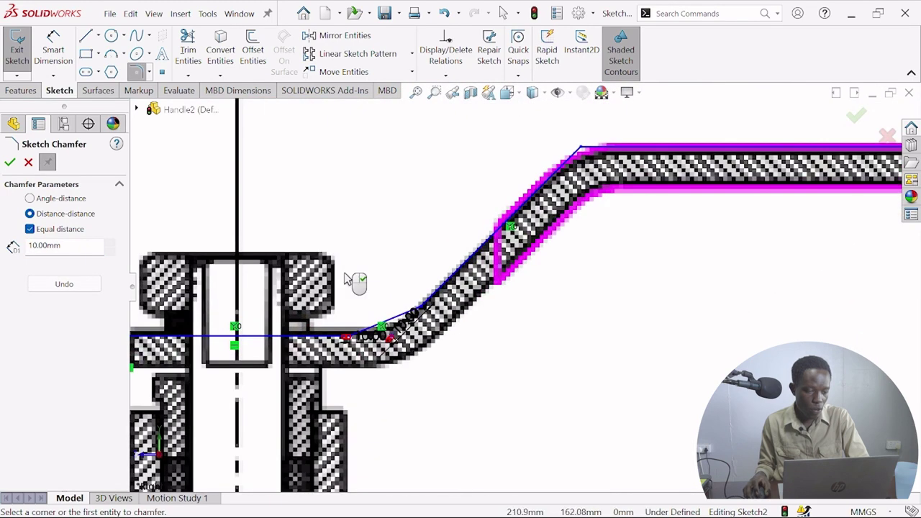
{"action": "left_click", "coordinate": [28, 163]}
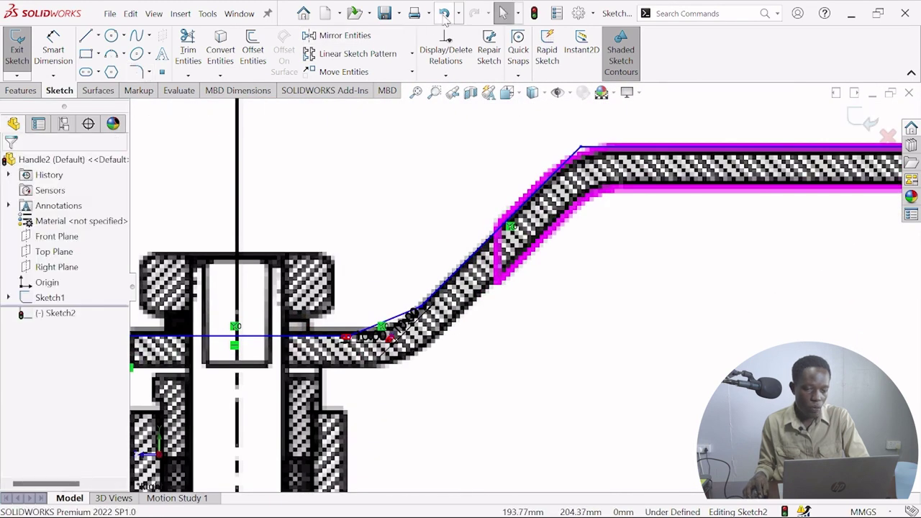
{"action": "left_click", "coordinate": [444, 13]}
Fillet both corners of the sloped section of the handle's upper edge with a 10 mm radius.
{"action": "left_click", "coordinate": [142, 72]}
{"action": "left_click", "coordinate": [387, 332]}
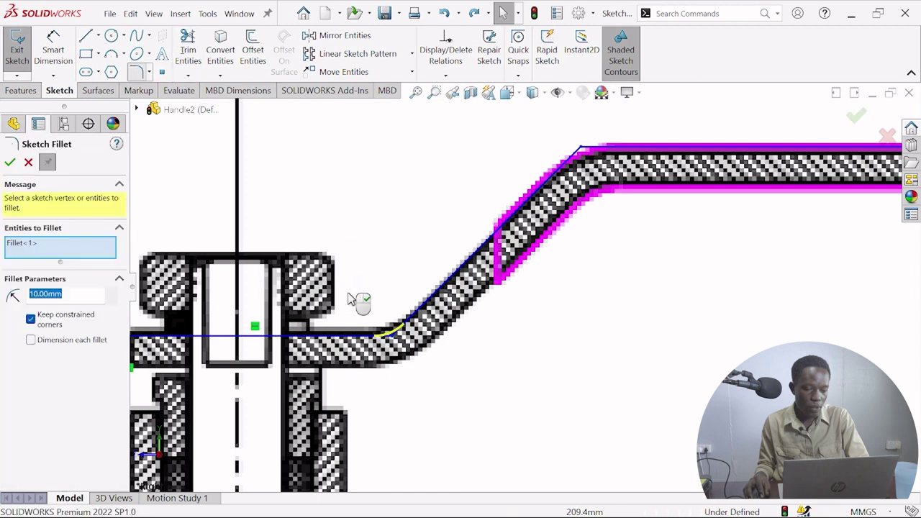
{"action": "left_click", "coordinate": [584, 152]}
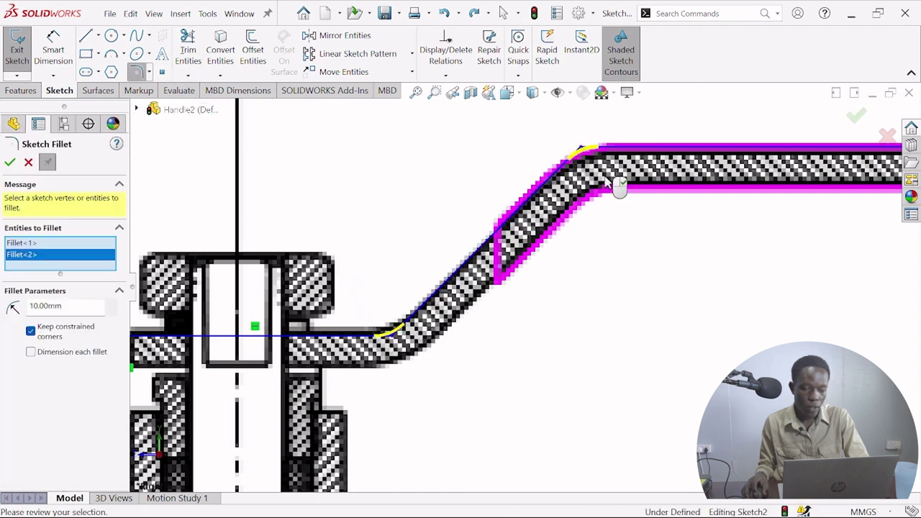
{"action": "key", "text": "f"}
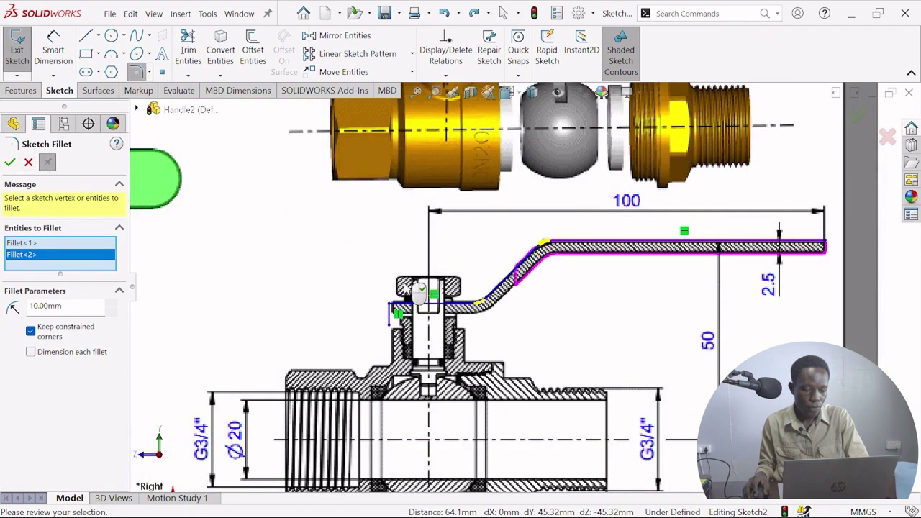
{"action": "scroll", "coordinate": [444, 294], "scroll_direction": "down", "scroll_amount": 3}
{"action": "left_click", "coordinate": [9, 162]}
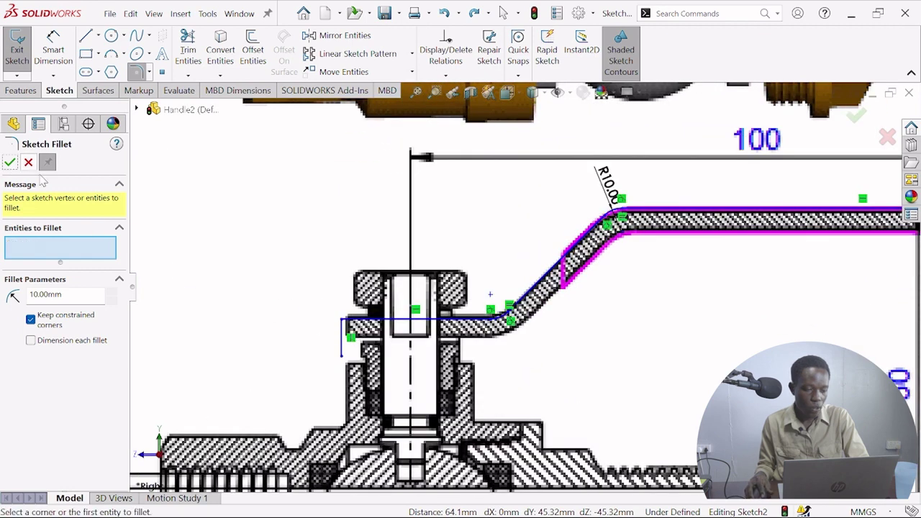
Fillet the corner between the horizontal line and the short vertical at the stem end with a 4 mm radius.
{"action": "left_click", "coordinate": [359, 338]}
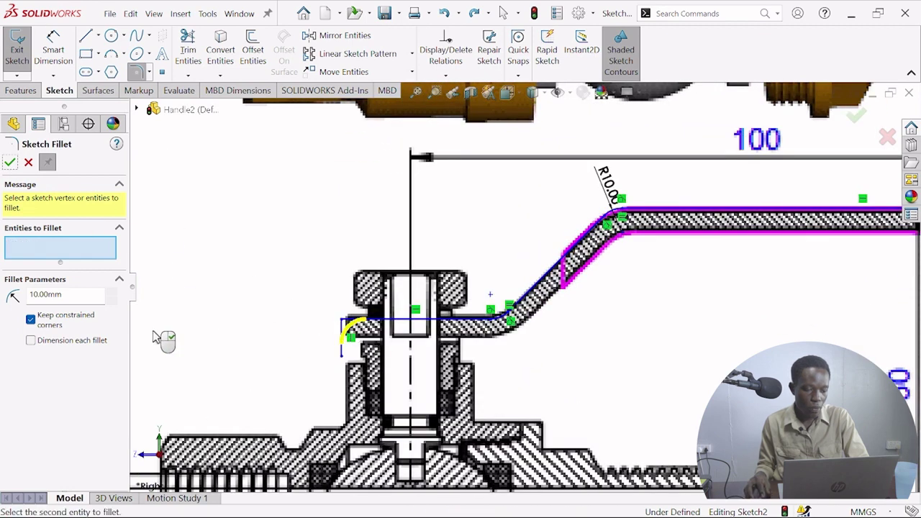
{"action": "left_click", "coordinate": [72, 295]}
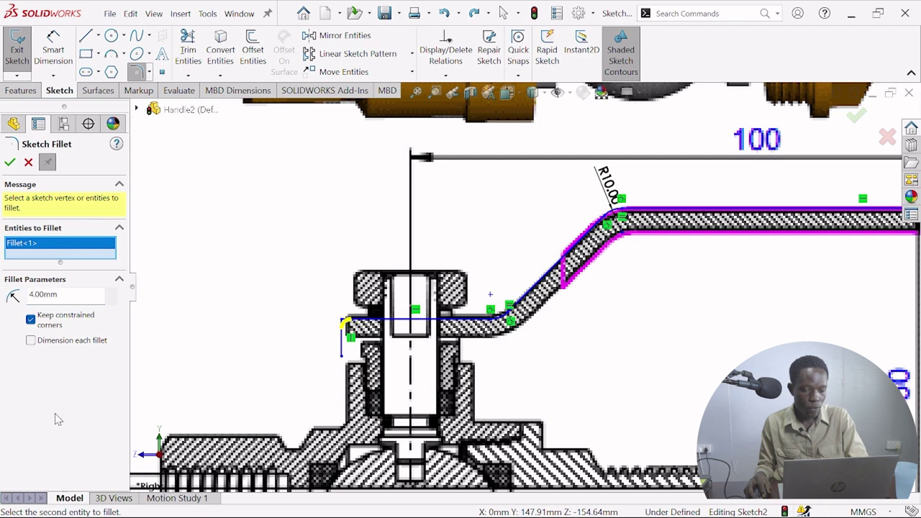
{"action": "left_click", "coordinate": [9, 162]}
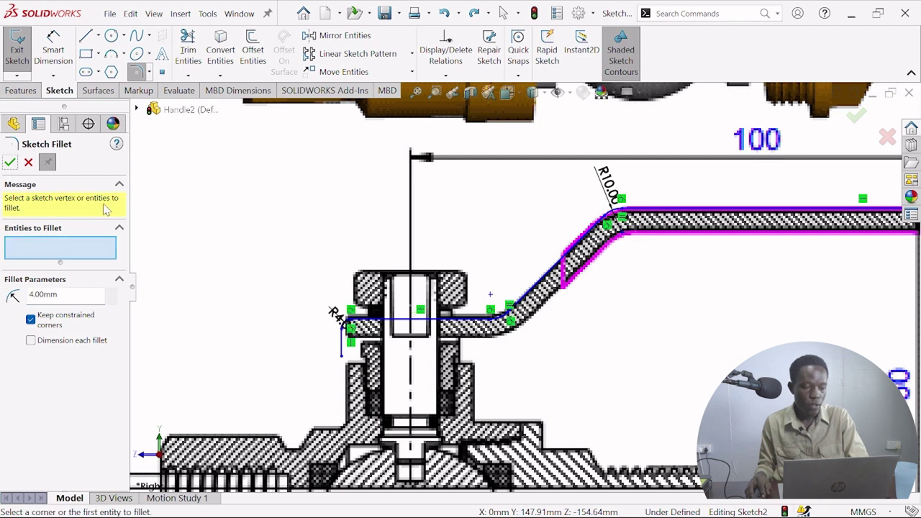
{"action": "left_click", "coordinate": [28, 162]}
Offset the handle's whole upper edge chain by 10 mm to its underside, with the direction reversed.
{"action": "scroll", "coordinate": [688, 233], "scroll_direction": "up", "scroll_amount": 3}
{"action": "scroll", "coordinate": [690, 228], "scroll_direction": "down", "scroll_amount": 3}
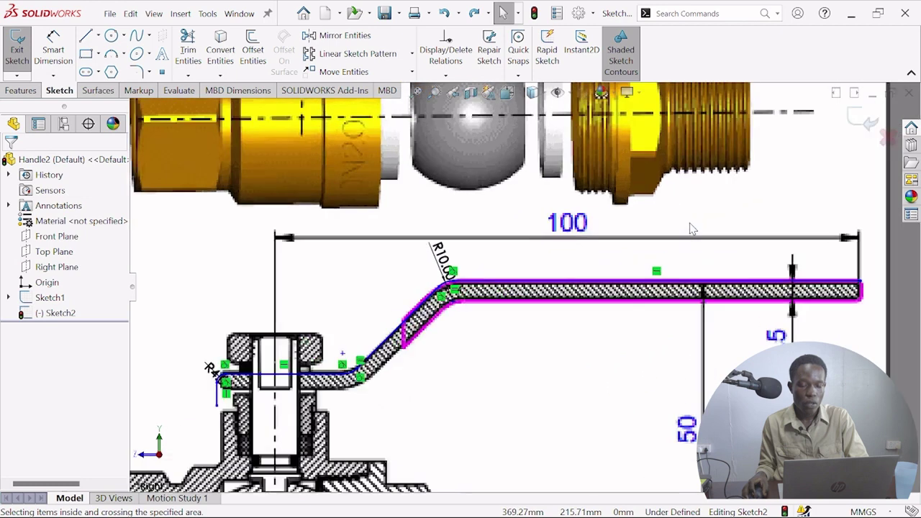
{"action": "left_click", "coordinate": [253, 50]}
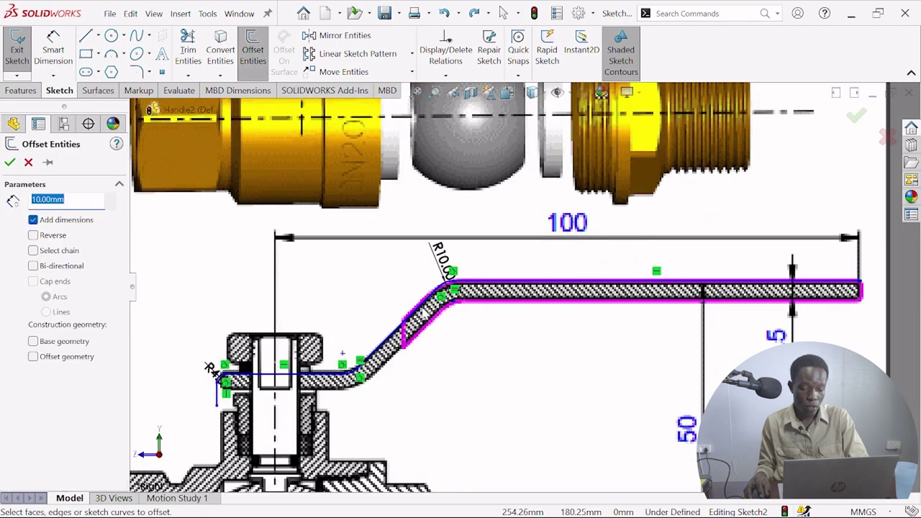
{"action": "left_click", "coordinate": [424, 313]}
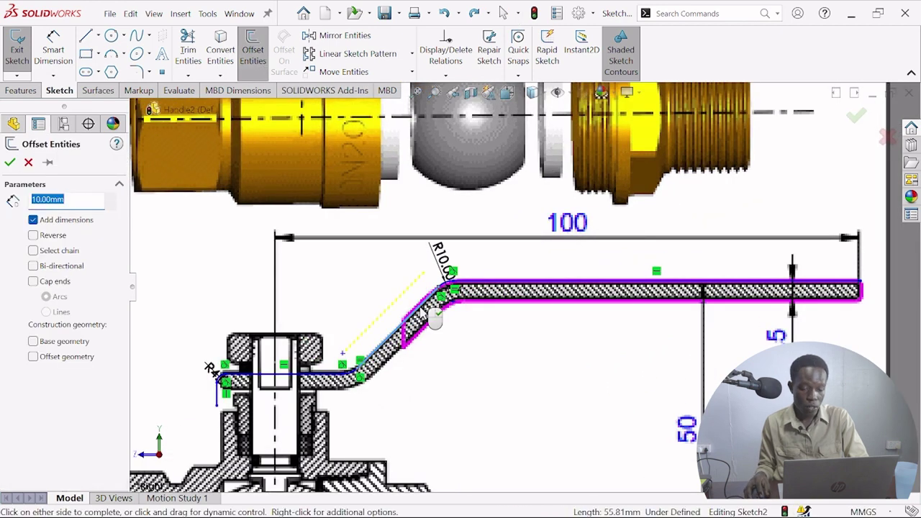
{"action": "left_click", "coordinate": [33, 237]}
{"action": "left_click", "coordinate": [10, 164]}
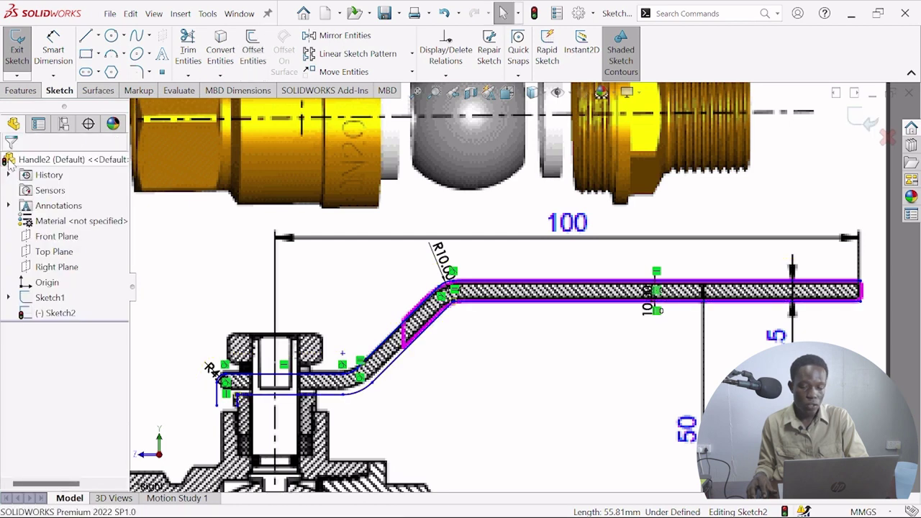
Close the handle profile with a horizontal line across the stem-end lip and a vertical line at the grip end.
{"action": "left_click", "coordinate": [85, 38]}
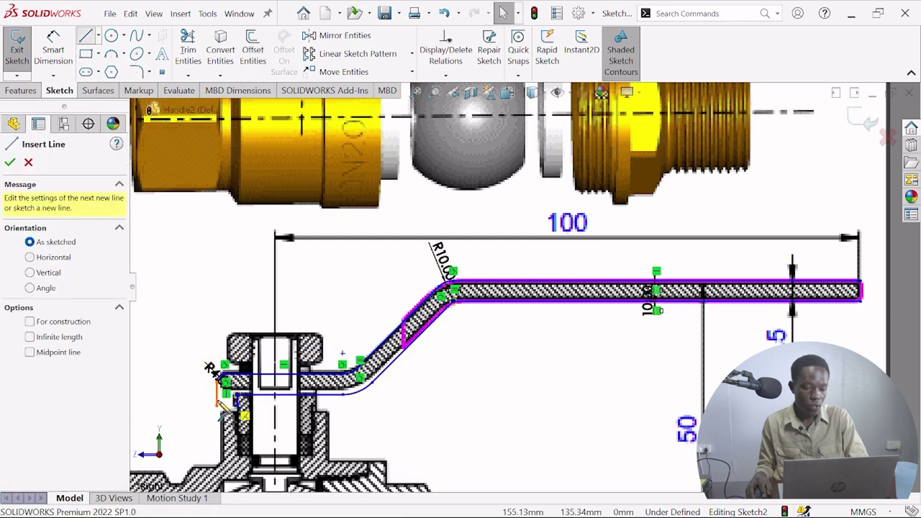
{"action": "left_click", "coordinate": [235, 401]}
{"action": "double_click", "coordinate": [217, 397]}
{"action": "left_click", "coordinate": [860, 282]}
{"action": "double_click", "coordinate": [860, 301]}
{"action": "left_click", "coordinate": [9, 163]}
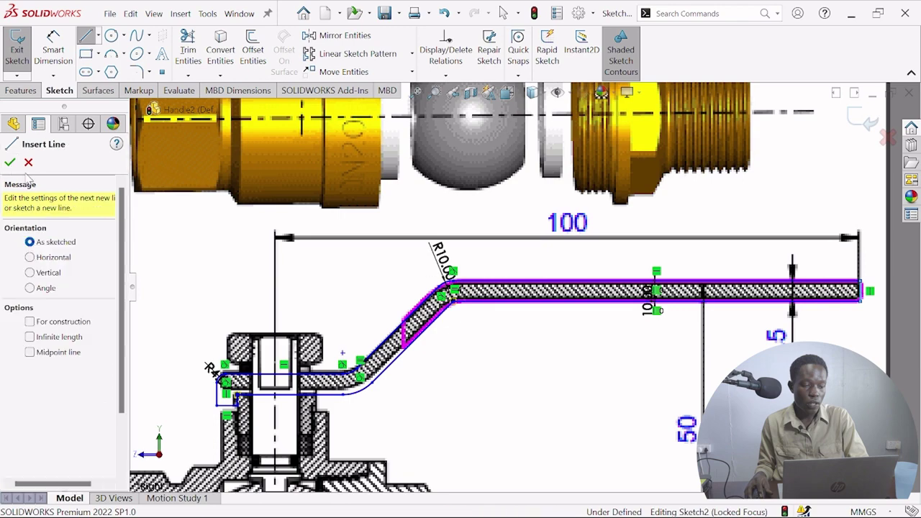
{"action": "left_click", "coordinate": [28, 162]}
Fillet the two corners at the handle's grip end with a 4 mm radius.
{"action": "key", "text": "f"}
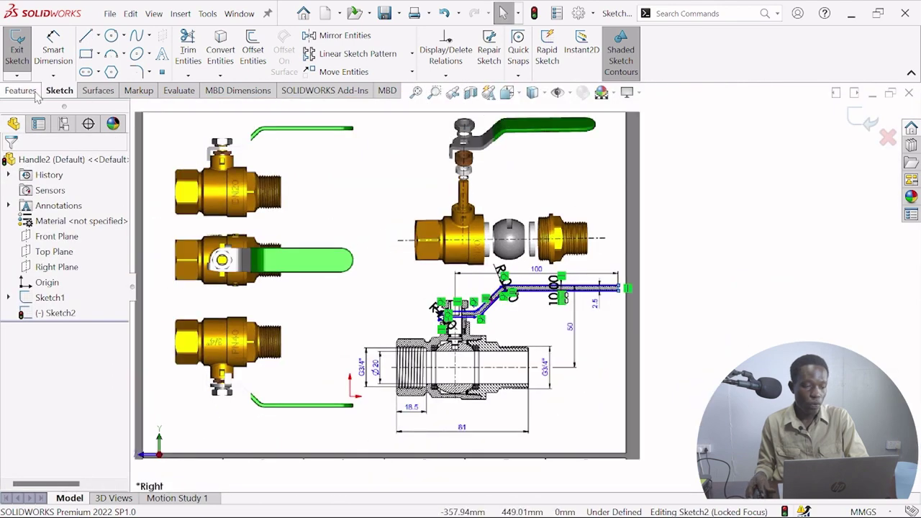
{"action": "scroll", "coordinate": [637, 286], "scroll_direction": "down", "scroll_amount": 11}
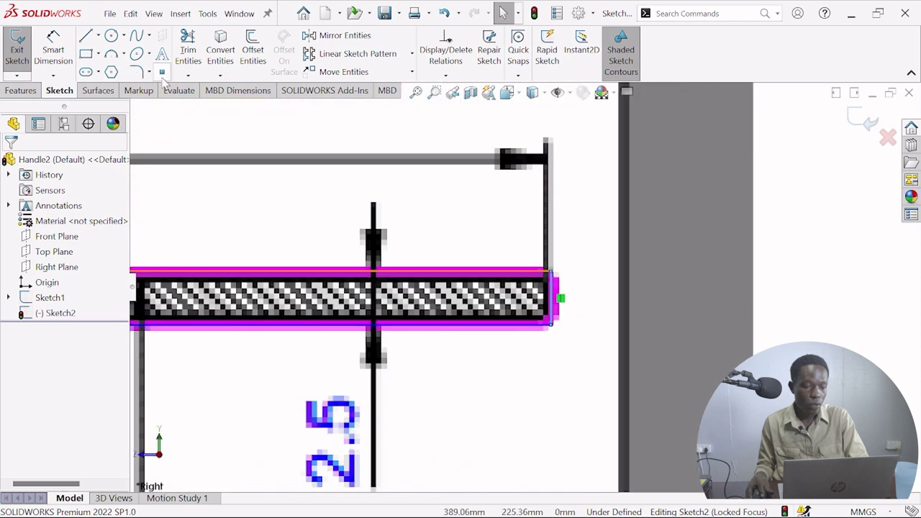
{"action": "left_click", "coordinate": [137, 72]}
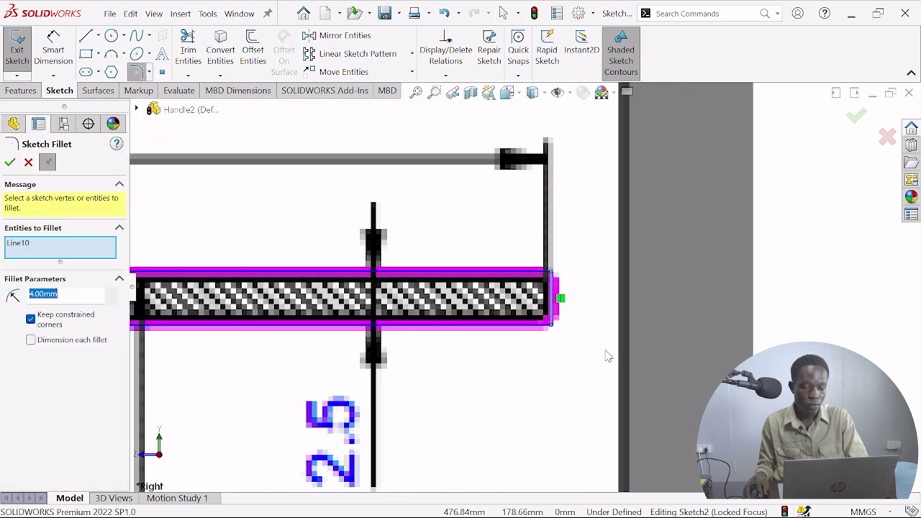
{"action": "left_click", "coordinate": [555, 316]}
{"action": "left_click", "coordinate": [553, 276]}
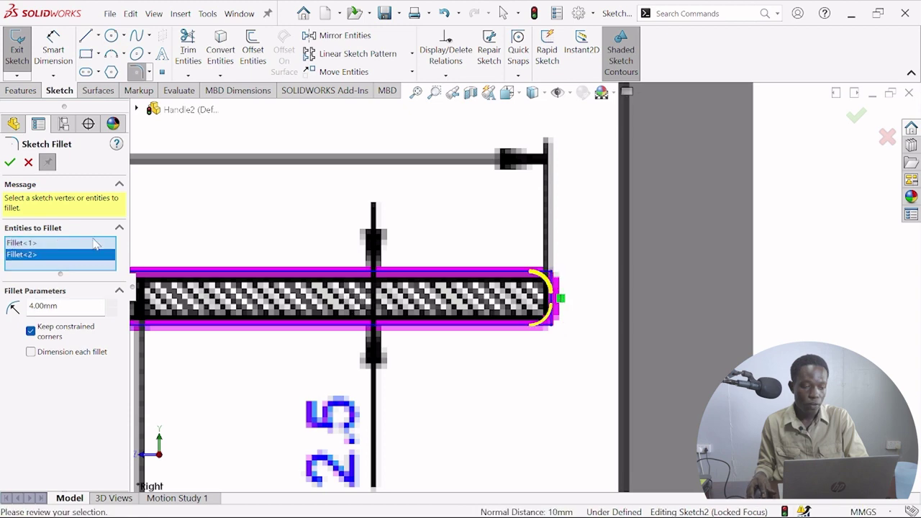
{"action": "left_click", "coordinate": [10, 162]}
{"action": "scroll", "coordinate": [491, 237], "scroll_direction": "up", "scroll_amount": 5}
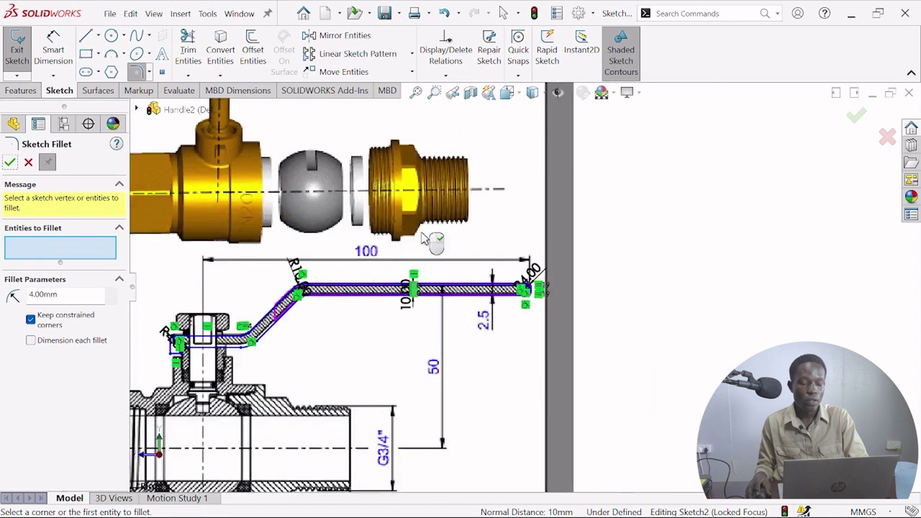
{"action": "left_click", "coordinate": [28, 163]}
Extrude the handle profile 50 mm as a Mid Plane boss, with the reference picture hidden.
{"action": "left_click", "coordinate": [23, 91]}
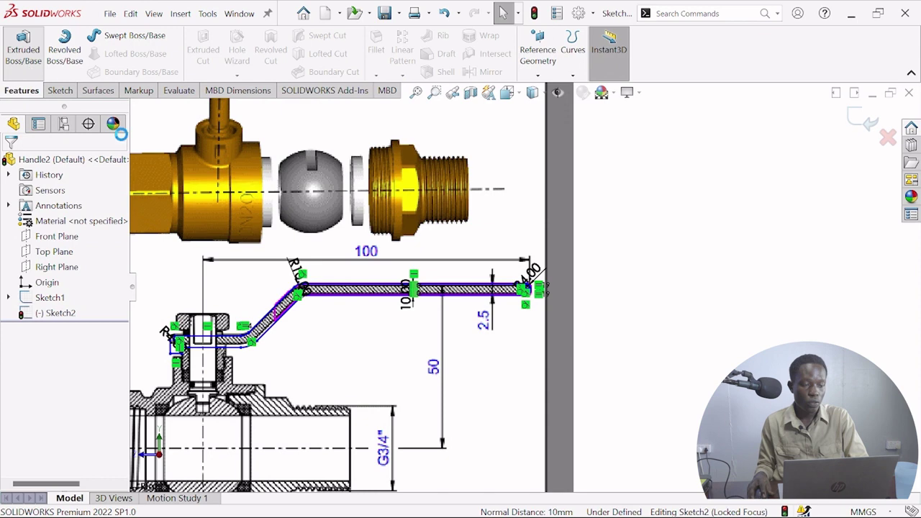
{"action": "left_click", "coordinate": [557, 92]}
{"action": "scroll", "coordinate": [596, 264], "scroll_direction": "down", "scroll_amount": 3}
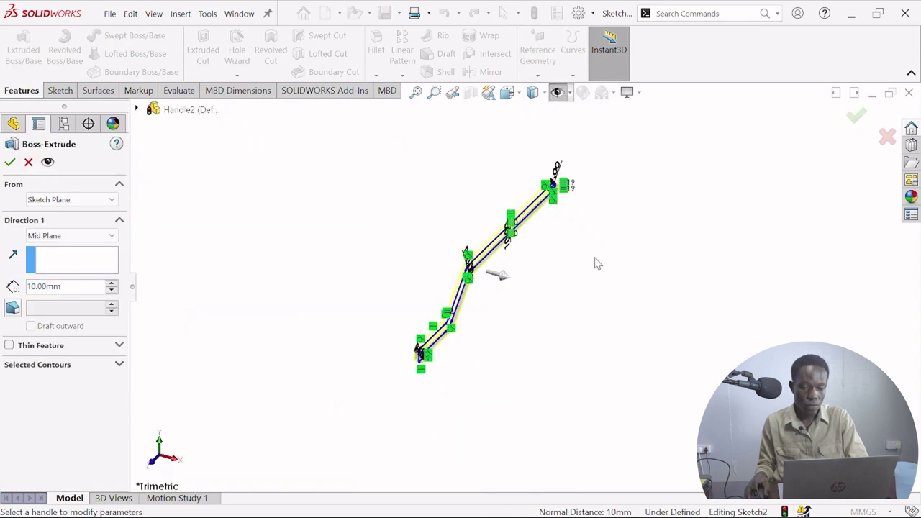
{"action": "left_click", "coordinate": [111, 284]}
{"action": "left_click", "coordinate": [112, 284]}
{"action": "left_click", "coordinate": [111, 284]}
{"action": "left_click", "coordinate": [111, 284]}
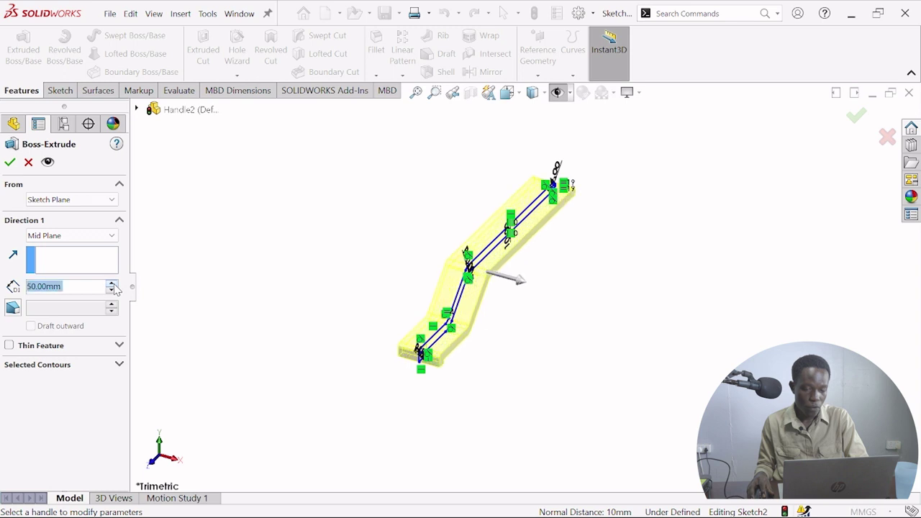
{"action": "left_click", "coordinate": [9, 162]}
Apply the green low gloss plastic appearance to the handle.
{"action": "middle_click_drag", "start_coordinate": [555, 321], "coordinate": [499, 401]}
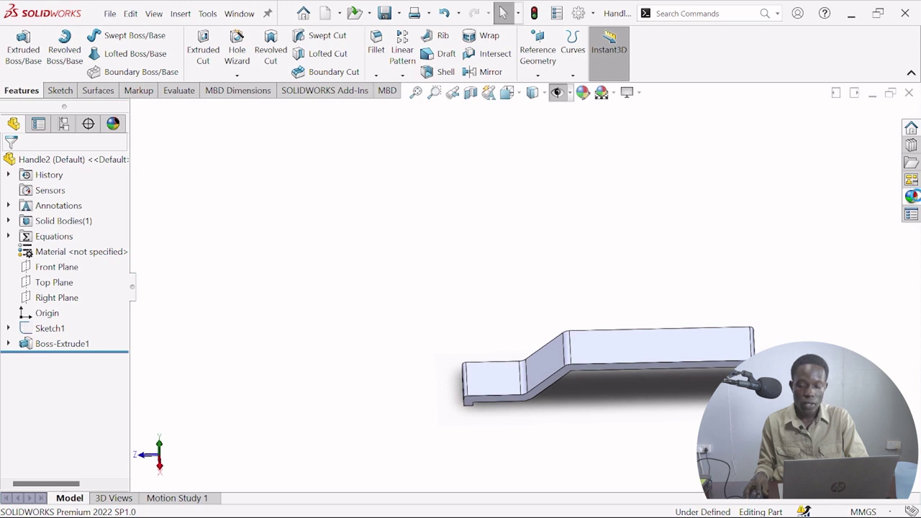
{"action": "left_click", "coordinate": [910, 196]}
{"action": "left_click", "coordinate": [694, 134]}
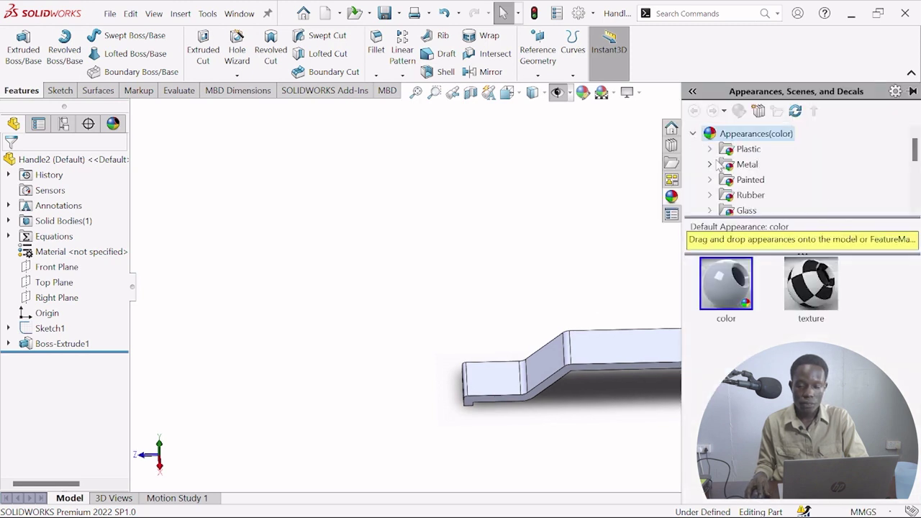
{"action": "left_click", "coordinate": [708, 150]}
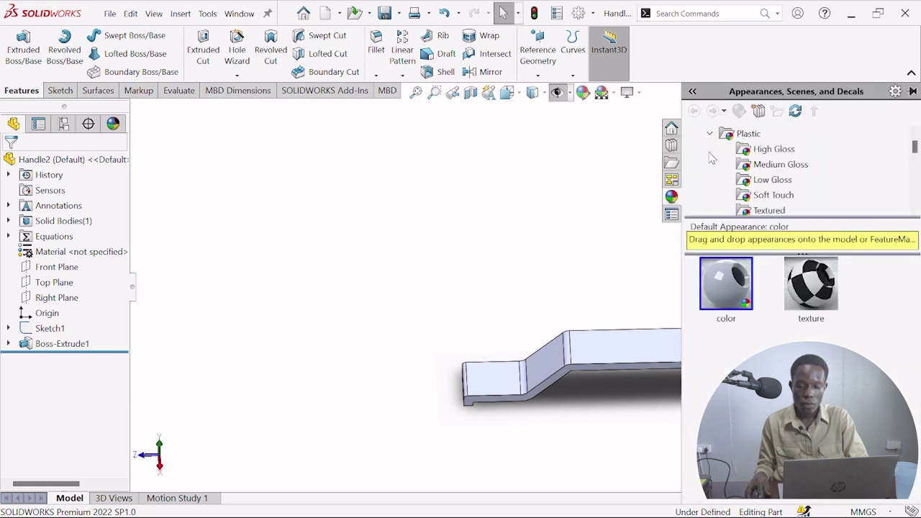
{"action": "left_click", "coordinate": [752, 184]}
{"action": "scroll", "coordinate": [763, 323], "scroll_direction": "down", "scroll_amount": 2}
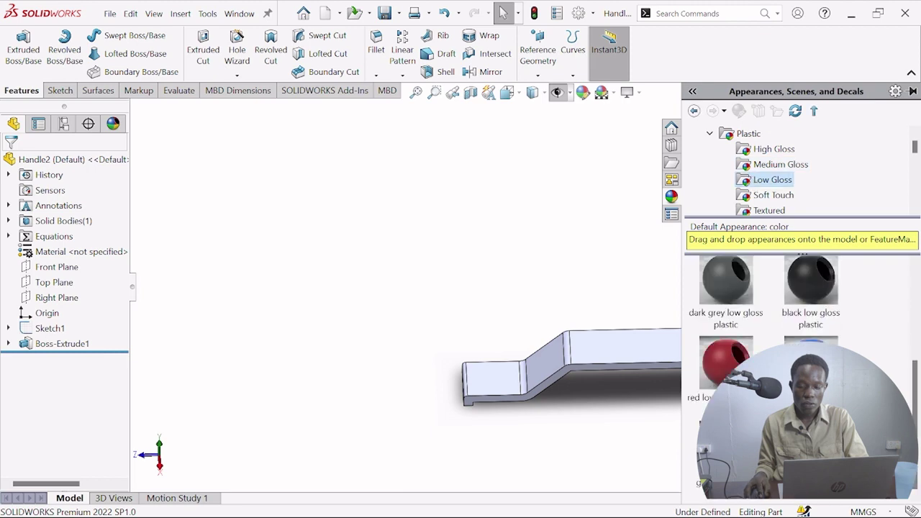
{"action": "double_click", "coordinate": [722, 446]}
{"action": "left_click", "coordinate": [499, 272]}
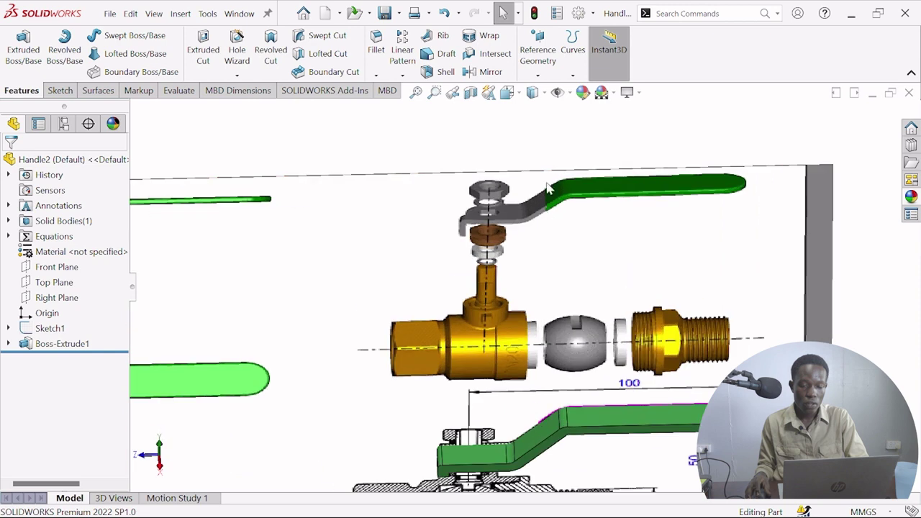
Start a sketch on the Right Plane and draw a corner rectangle enclosing the handle's stem end and the lower part of the slope.
{"action": "scroll", "coordinate": [566, 402], "scroll_direction": "down", "scroll_amount": 4}
{"action": "left_click", "coordinate": [59, 299]}
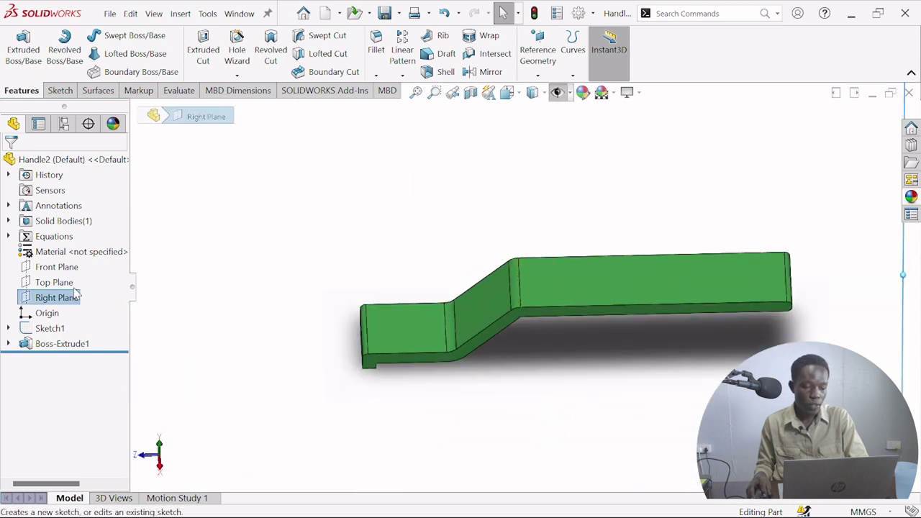
{"action": "left_click", "coordinate": [74, 288]}
{"action": "scroll", "coordinate": [636, 331], "scroll_direction": "down", "scroll_amount": 6}
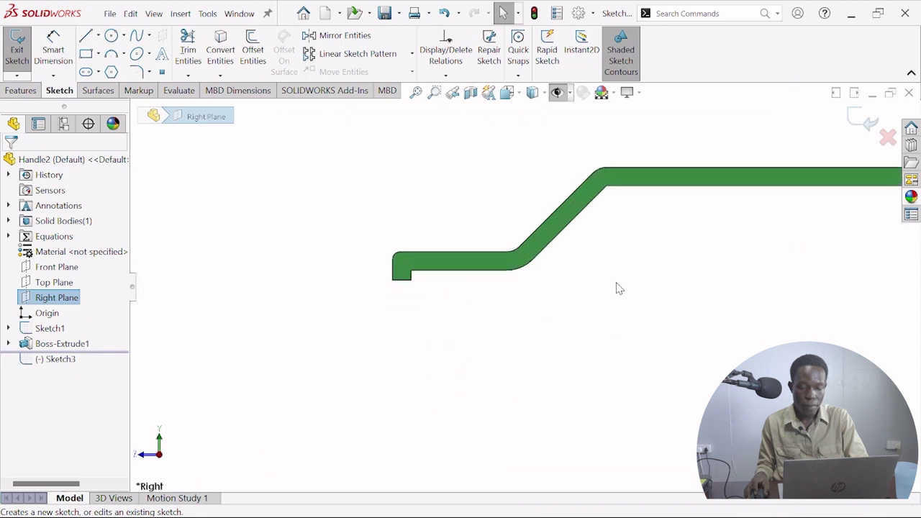
{"action": "left_click", "coordinate": [86, 53]}
{"action": "left_click_drag", "start_coordinate": [360, 189], "coordinate": [552, 318]}
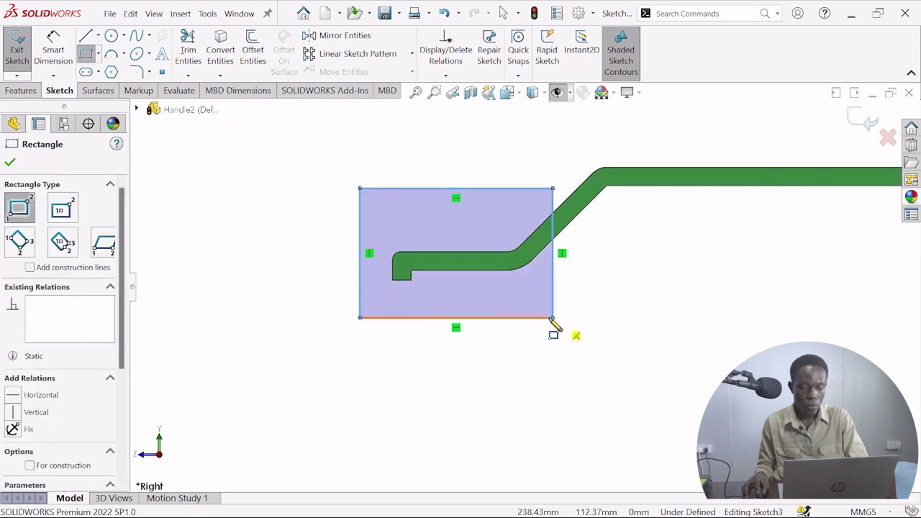
{"action": "left_click", "coordinate": [10, 162]}
{"action": "left_click", "coordinate": [22, 91]}
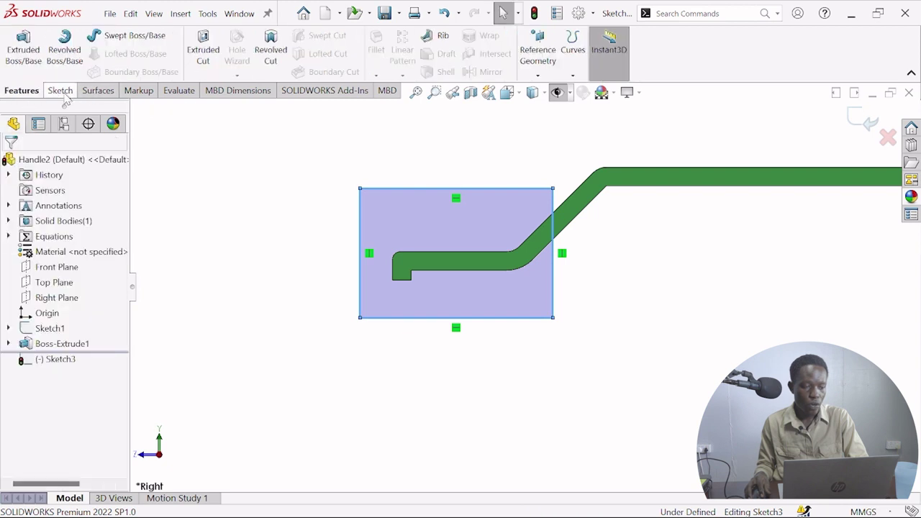
Start a Projection split line from the rectangle sketch and pick the first side, top and end faces of the handle's stem end.
{"action": "left_click", "coordinate": [573, 76]}
{"action": "left_click", "coordinate": [591, 92]}
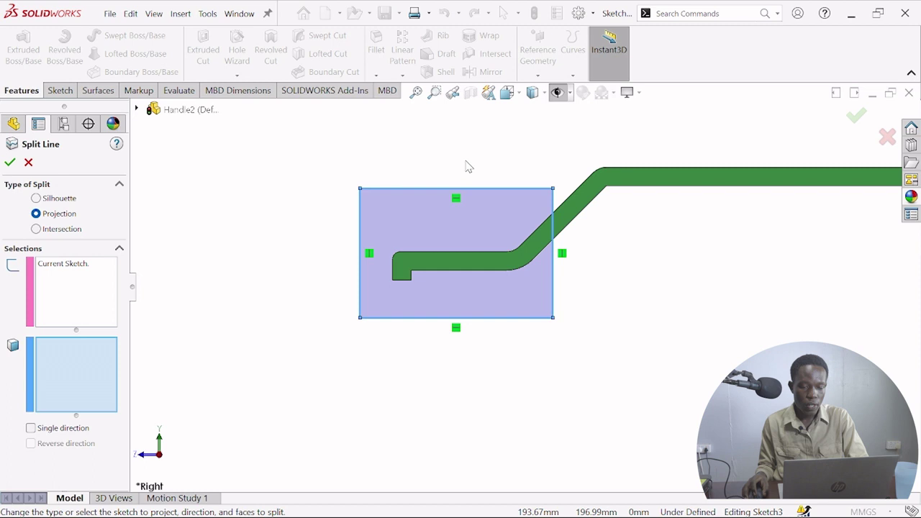
{"action": "left_click", "coordinate": [448, 265]}
{"action": "middle_click_drag", "start_coordinate": [411, 243], "coordinate": [313, 208]}
{"action": "left_click", "coordinate": [312, 207]}
{"action": "left_click", "coordinate": [373, 170]}
{"action": "left_click", "coordinate": [364, 195]}
{"action": "left_click", "coordinate": [308, 238]}
{"action": "left_click", "coordinate": [312, 231]}
{"action": "middle_click_drag", "start_coordinate": [314, 228], "coordinate": [337, 230]}
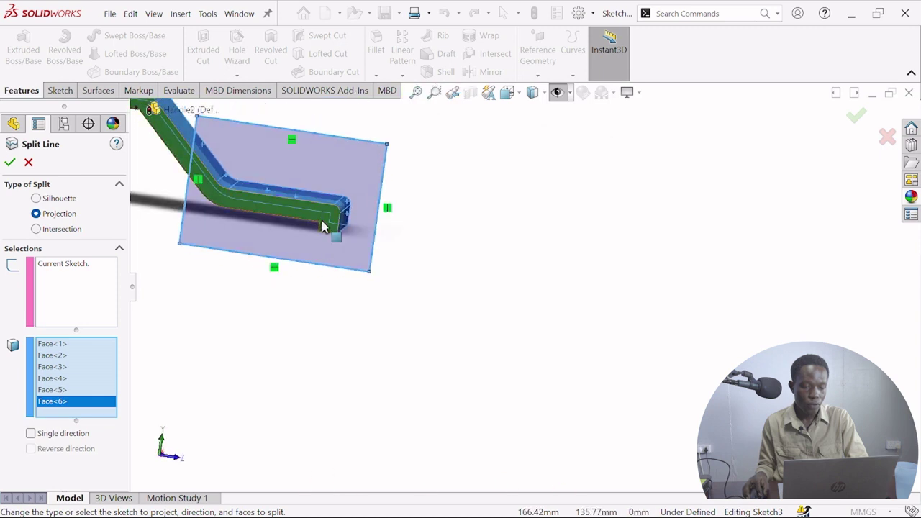
{"action": "left_click", "coordinate": [324, 226]}
Add the remaining side, slope and underside faces of the stem end to the split line selection and create the split.
{"action": "middle_click_drag", "start_coordinate": [323, 200], "coordinate": [295, 218]}
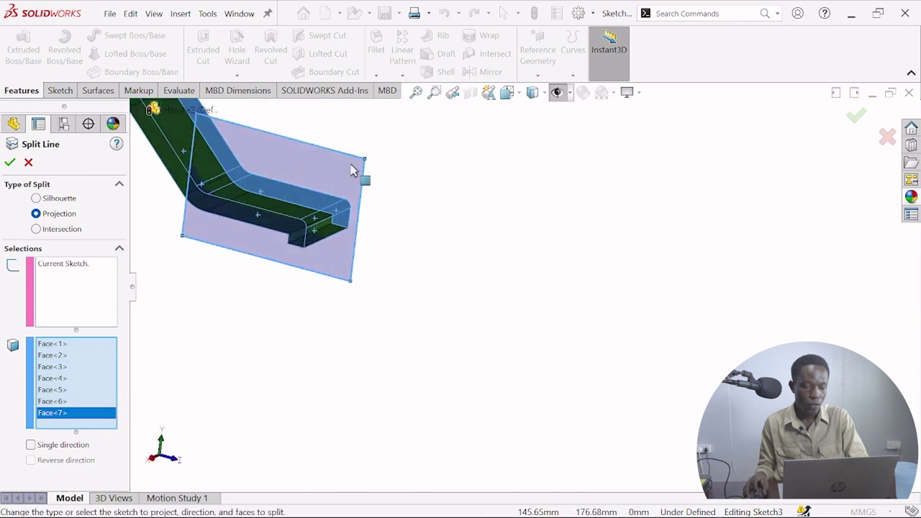
{"action": "left_click", "coordinate": [288, 218]}
{"action": "left_click", "coordinate": [223, 198]}
{"action": "left_click", "coordinate": [222, 192]}
{"action": "scroll", "coordinate": [255, 200], "scroll_direction": "up", "scroll_amount": 3}
{"action": "middle_click_drag", "start_coordinate": [356, 187], "coordinate": [159, 195]}
{"action": "scroll", "coordinate": [245, 211], "scroll_direction": "down", "scroll_amount": 5}
{"action": "left_click", "coordinate": [346, 264]}
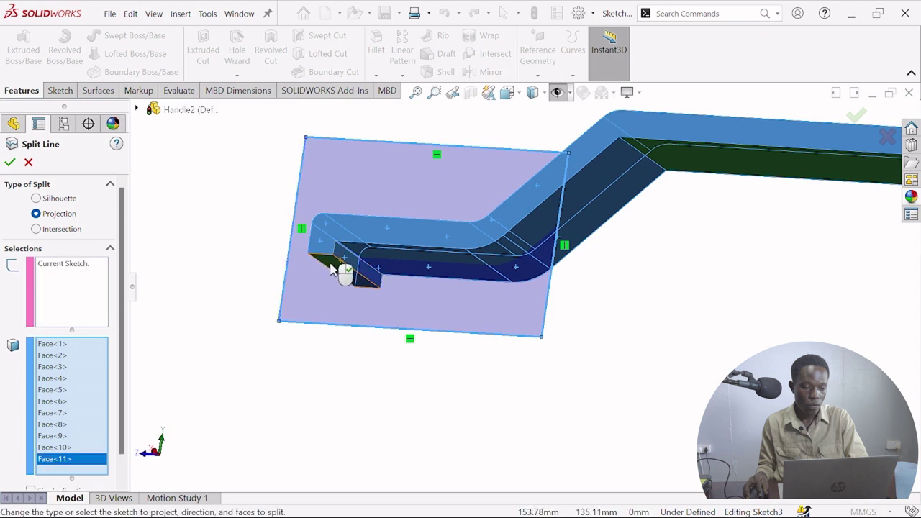
{"action": "left_click", "coordinate": [363, 277]}
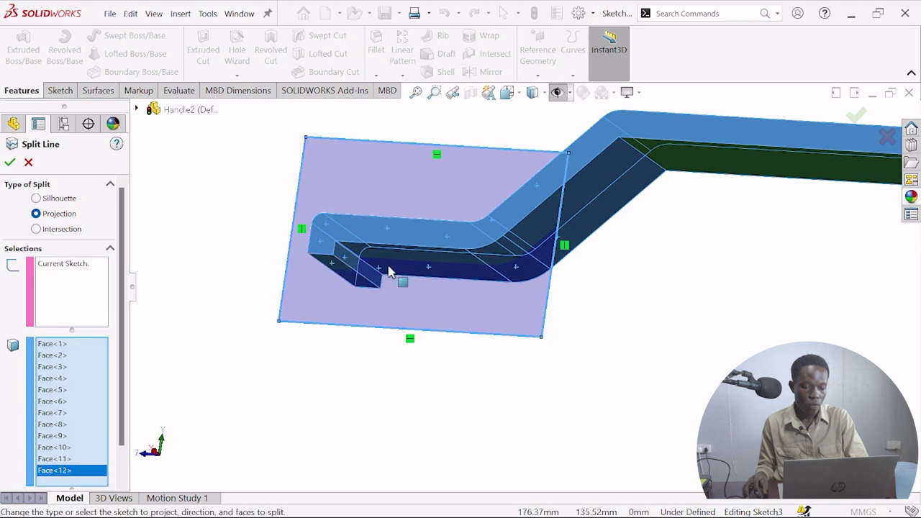
{"action": "left_click", "coordinate": [10, 162]}
Try to apply the cream low gloss plastic appearance to the whole split line feature, and undo it.
{"action": "middle_click_drag", "start_coordinate": [401, 171], "coordinate": [476, 256]}
{"action": "scroll", "coordinate": [506, 157], "scroll_direction": "up", "scroll_amount": 3}
{"action": "left_click", "coordinate": [909, 196]}
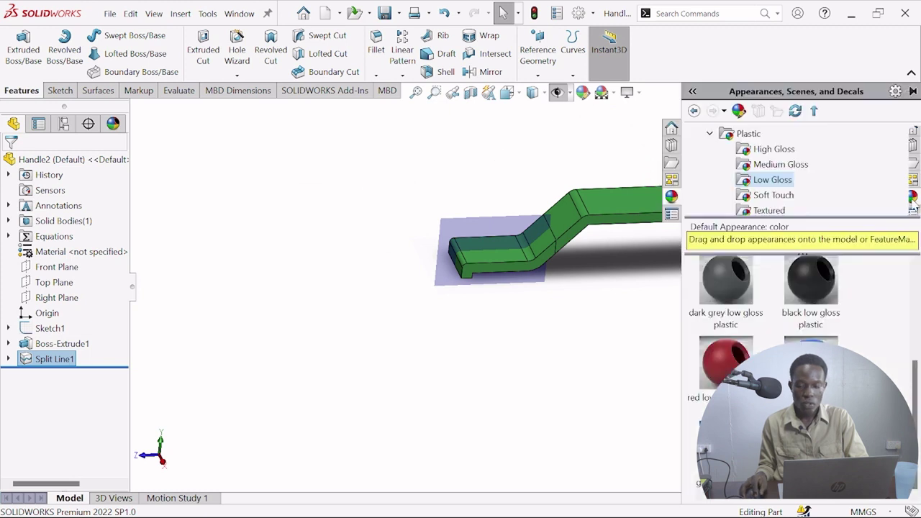
{"action": "scroll", "coordinate": [815, 339], "scroll_direction": "up", "scroll_amount": 3}
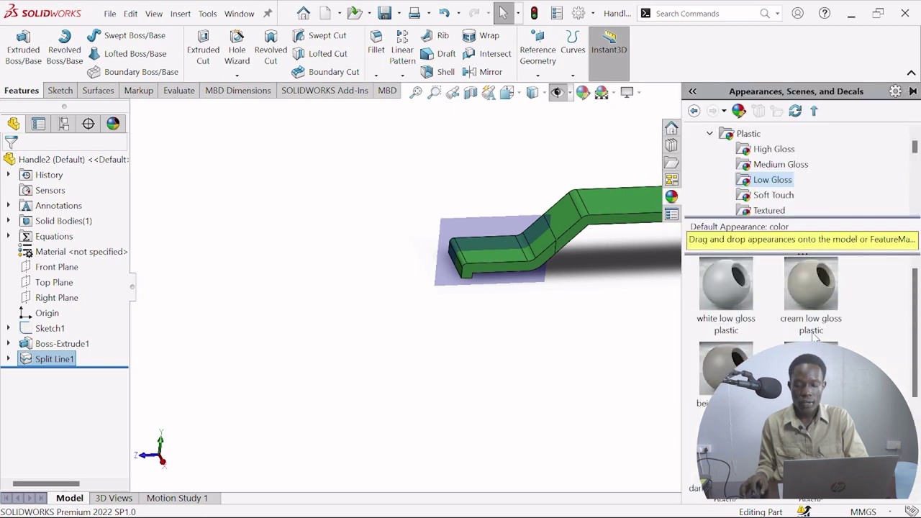
{"action": "left_click", "coordinate": [819, 305]}
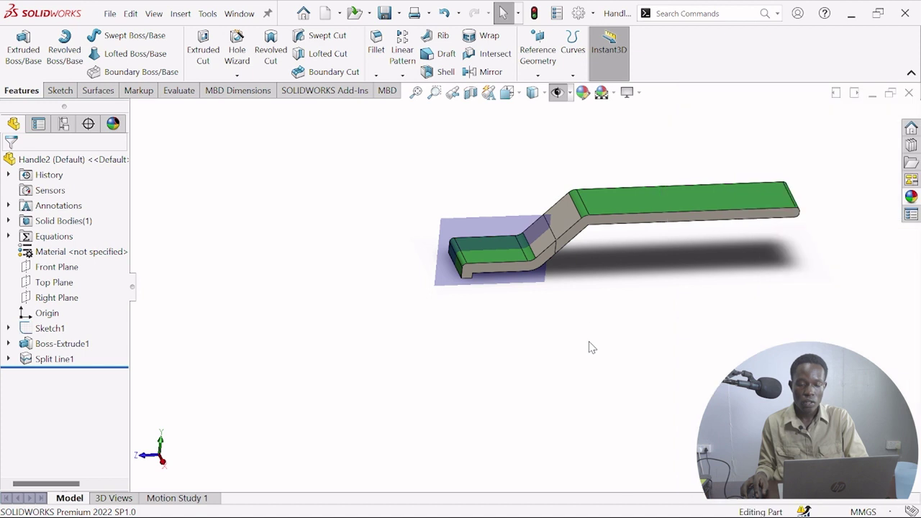
{"action": "middle_click_drag", "start_coordinate": [590, 345], "coordinate": [635, 268]}
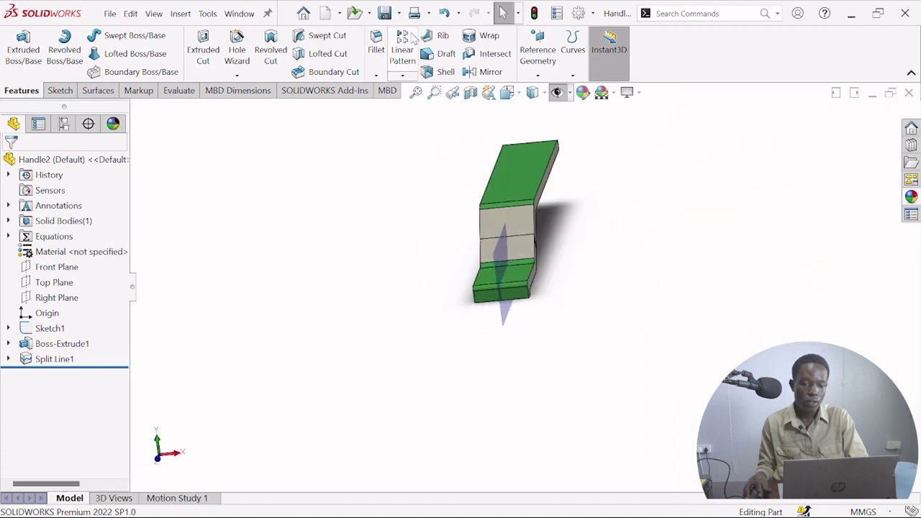
{"action": "key", "text": "ctrl+z"}
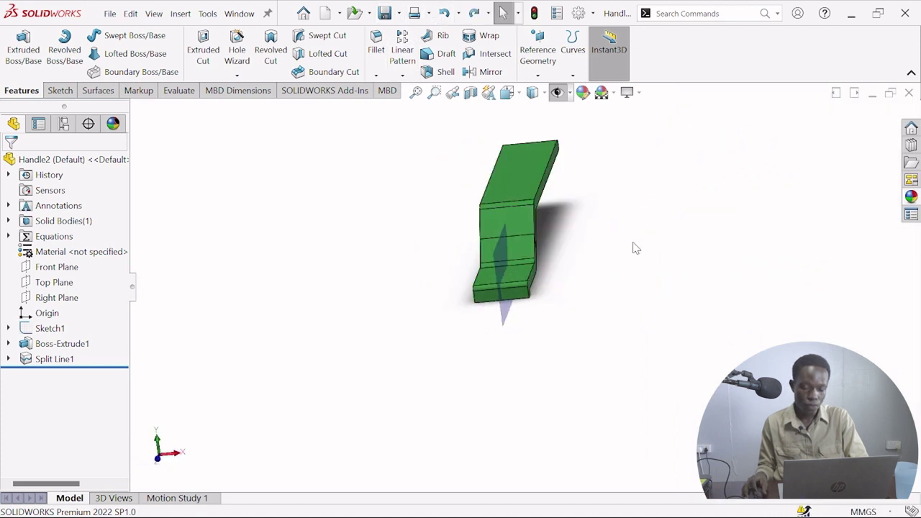
Select the stem end's flat top, rounded corner, end, near side, lower slope and bend faces up to the split line.
{"action": "scroll", "coordinate": [627, 246], "scroll_direction": "down", "scroll_amount": 8}
{"action": "left_click", "coordinate": [420, 328]}
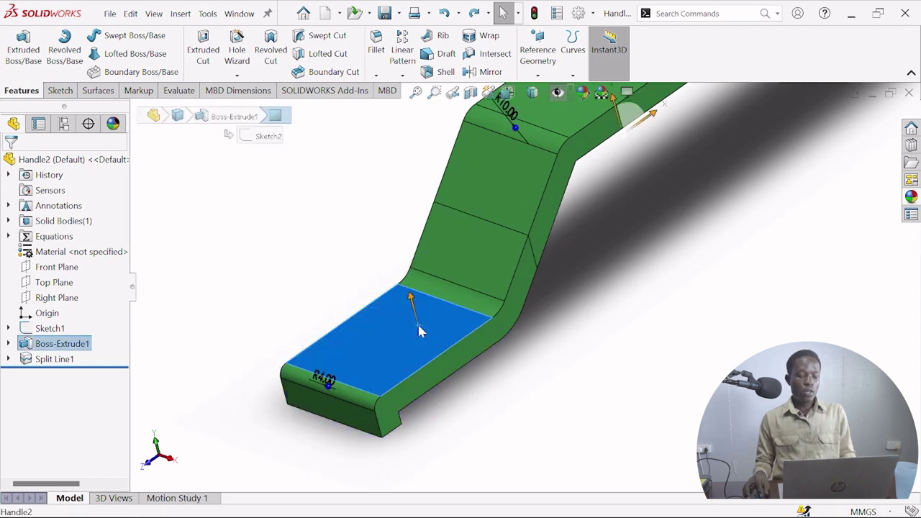
{"action": "left_click", "coordinate": [363, 414], "text": "ctrl"}
{"action": "left_click", "coordinate": [359, 400], "text": "ctrl"}
{"action": "left_click", "coordinate": [393, 412], "text": "ctrl"}
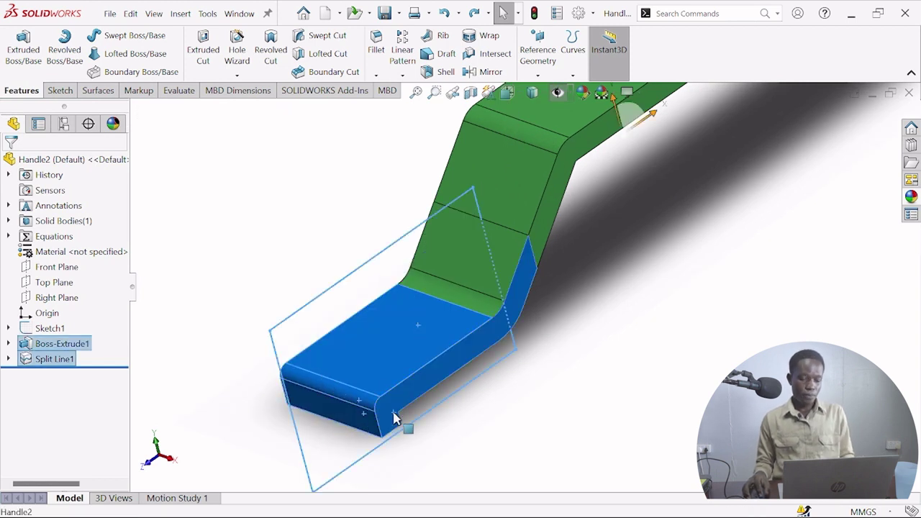
{"action": "left_click", "coordinate": [500, 260], "text": "ctrl"}
{"action": "left_click", "coordinate": [471, 305], "text": "ctrl"}
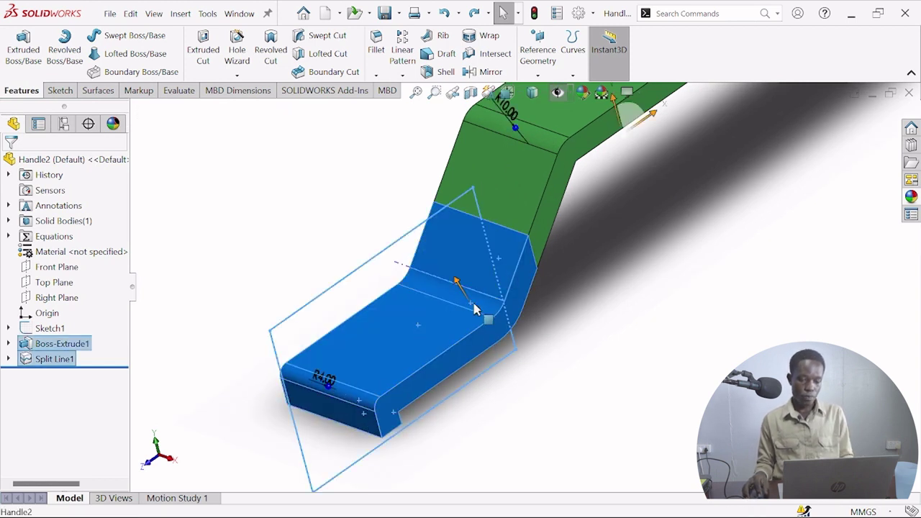
Add the underside and opposite side faces of the stem end to the selection and apply the cream low gloss plastic appearance.
{"action": "mouse_move", "coordinate": [627, 329]}
{"action": "middle_mouse_down"}
{"action": "mouse_move", "coordinate": [530, 272]}
{"action": "mouse_move", "coordinate": [425, 357]}
{"action": "middle_mouse_up"}
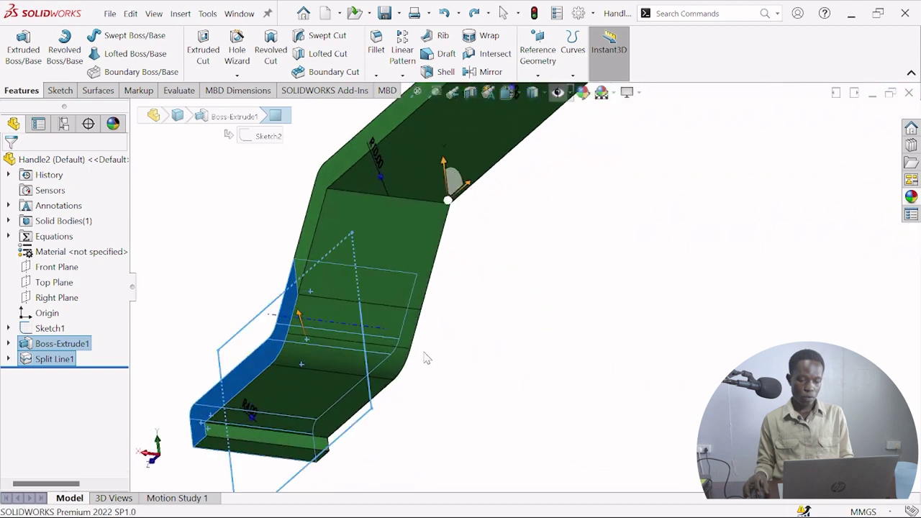
{"action": "left_click", "coordinate": [262, 433], "text": "ctrl"}
{"action": "left_click", "coordinate": [266, 457], "text": "ctrl"}
{"action": "left_click", "coordinate": [293, 404], "text": "ctrl"}
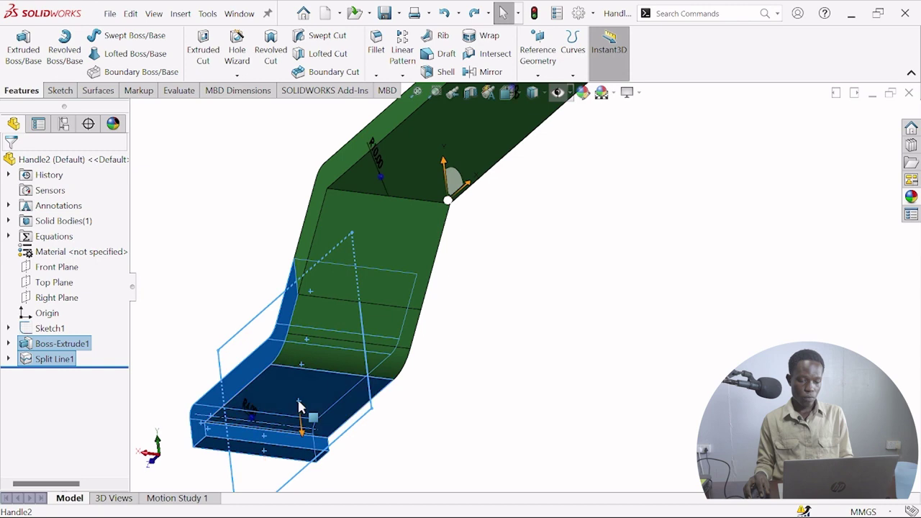
{"action": "left_click", "coordinate": [385, 337], "text": "ctrl"}
{"action": "middle_click_drag", "start_coordinate": [385, 336], "coordinate": [269, 366]}
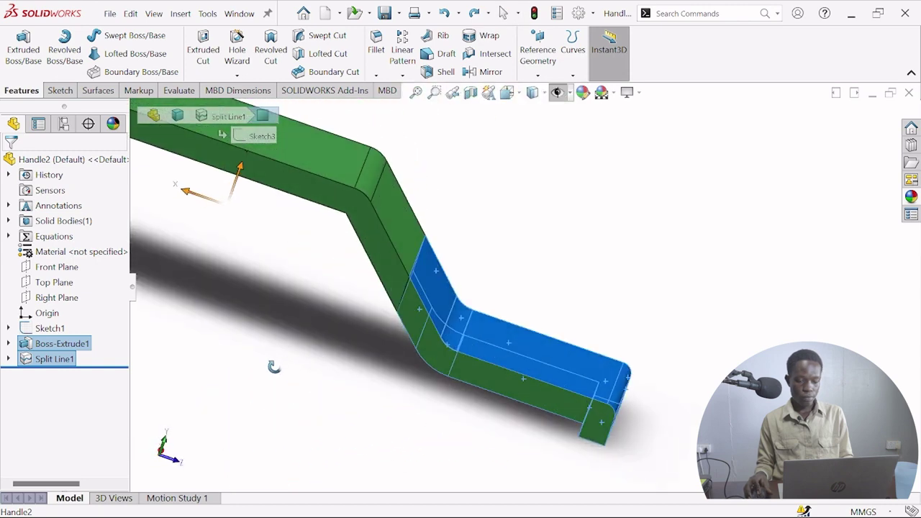
{"action": "left_click", "coordinate": [442, 365], "text": "ctrl"}
{"action": "left_click", "coordinate": [910, 197]}
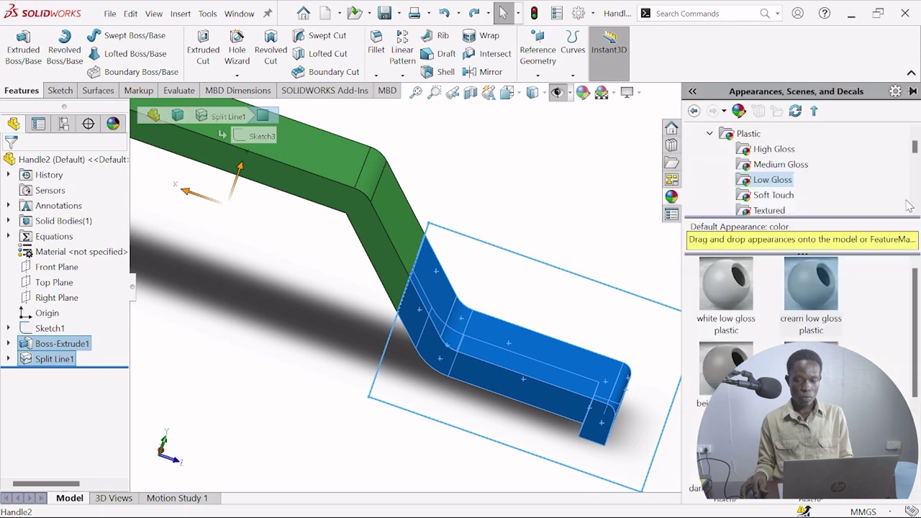
{"action": "double_click", "coordinate": [811, 284]}
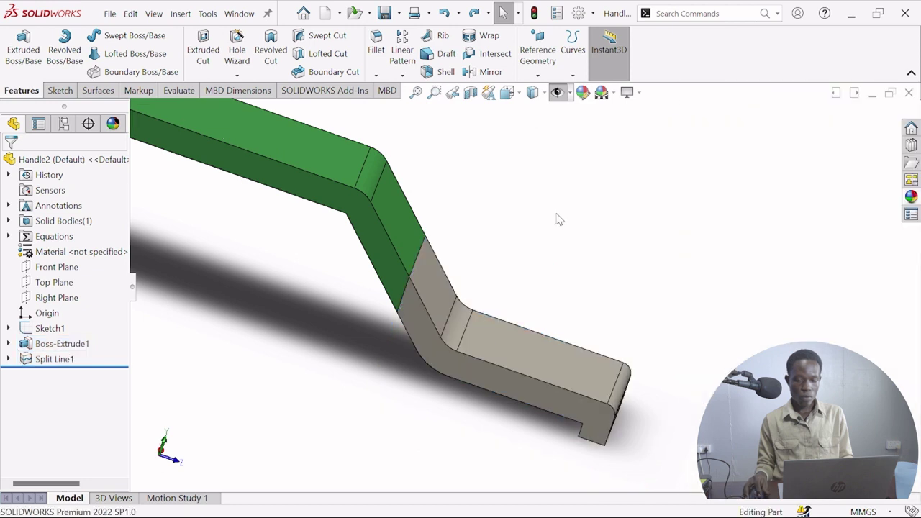
Start a sketch on the stem end's flat top face and draw a vertical centerline between the midpoints of its two cross edges.
{"action": "middle_click_drag", "start_coordinate": [547, 243], "coordinate": [338, 173]}
{"action": "scroll", "coordinate": [630, 253], "scroll_direction": "up", "scroll_amount": 4}
{"action": "scroll", "coordinate": [746, 279], "scroll_direction": "down", "scroll_amount": 3}
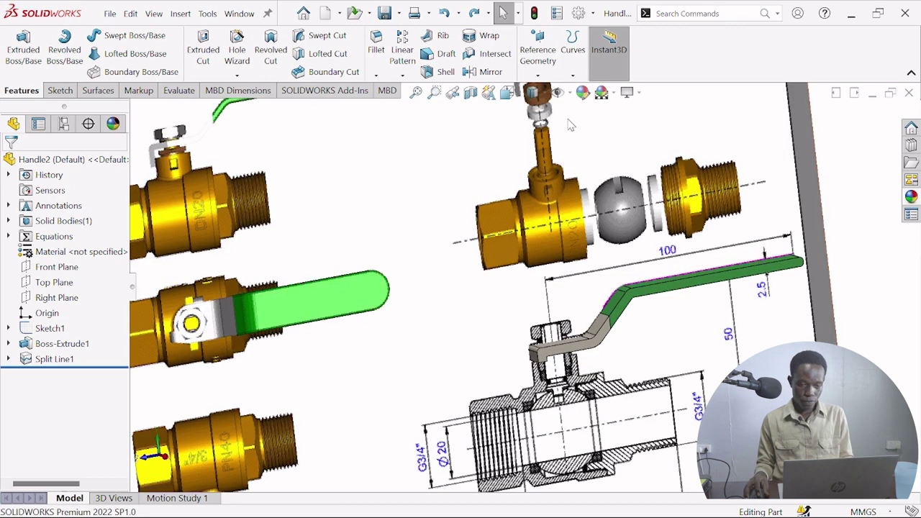
{"action": "scroll", "coordinate": [551, 370], "scroll_direction": "down", "scroll_amount": 5}
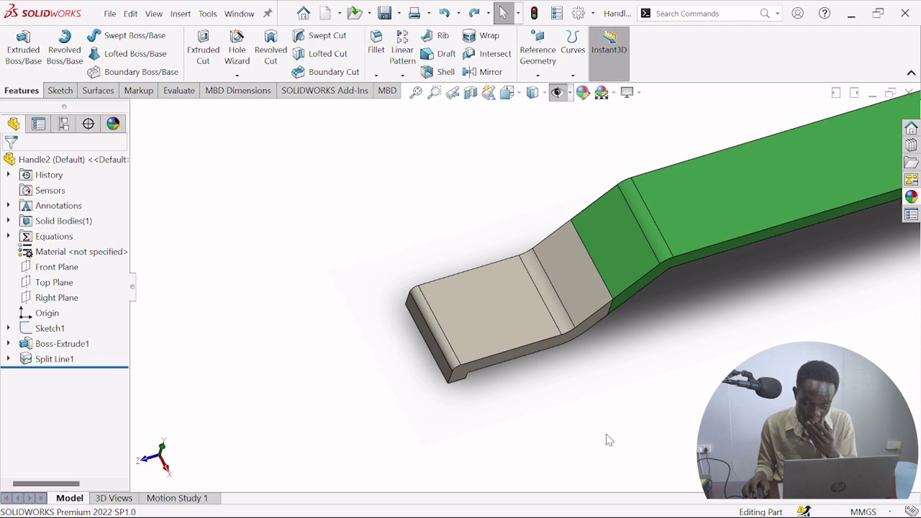
{"action": "left_click", "coordinate": [514, 313]}
{"action": "left_click", "coordinate": [554, 276]}
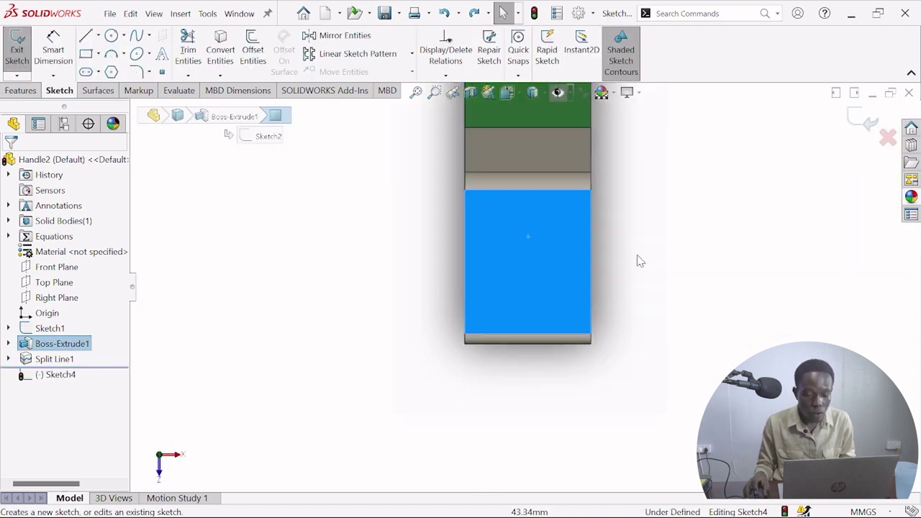
{"action": "scroll", "coordinate": [647, 227], "scroll_direction": "down", "scroll_amount": 3}
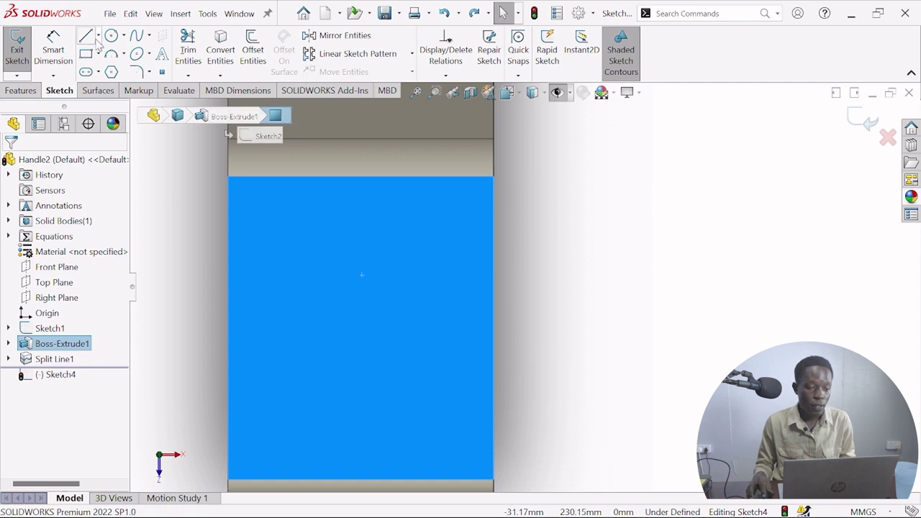
{"action": "left_click", "coordinate": [118, 74]}
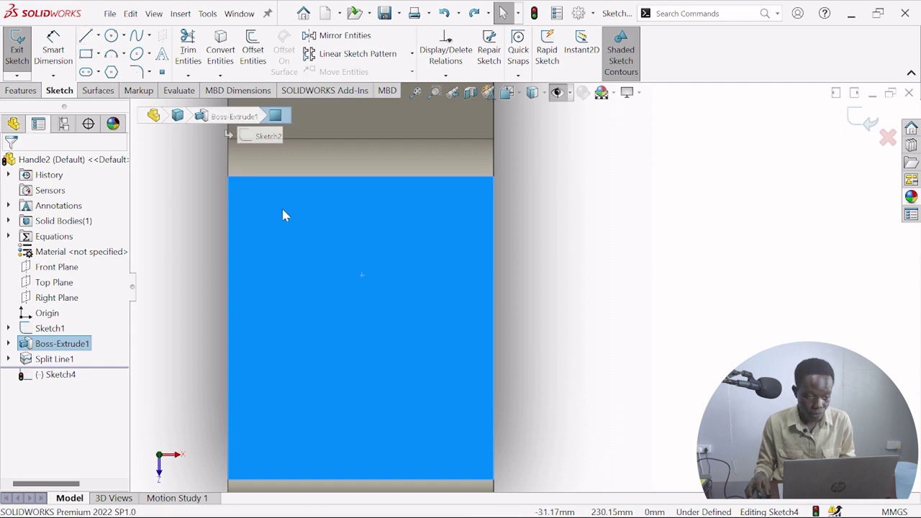
{"action": "left_click", "coordinate": [360, 177]}
{"action": "scroll", "coordinate": [376, 241], "scroll_direction": "up", "scroll_amount": 3}
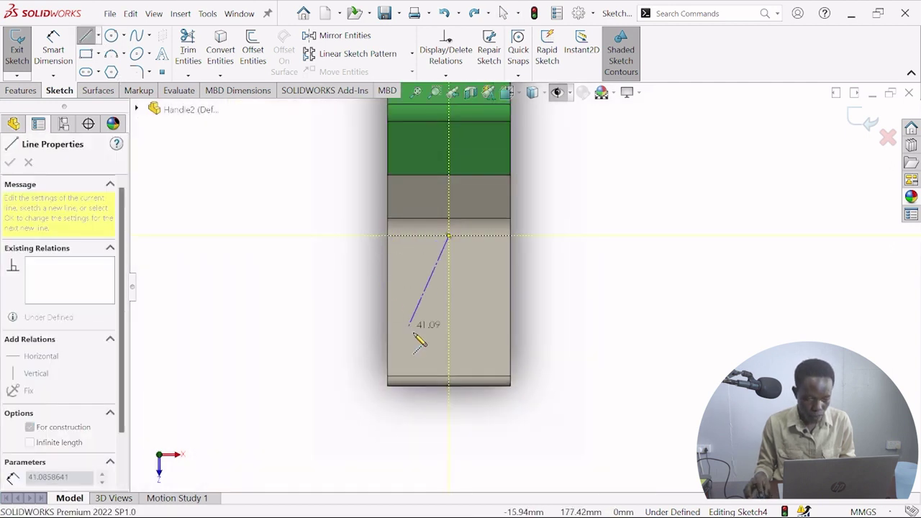
{"action": "left_click", "coordinate": [448, 376]}
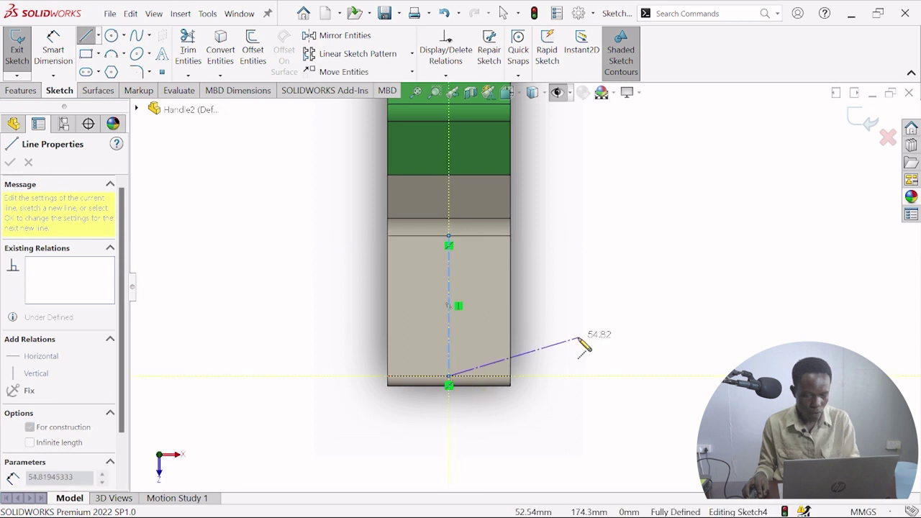
{"action": "key", "text": "Escape"}
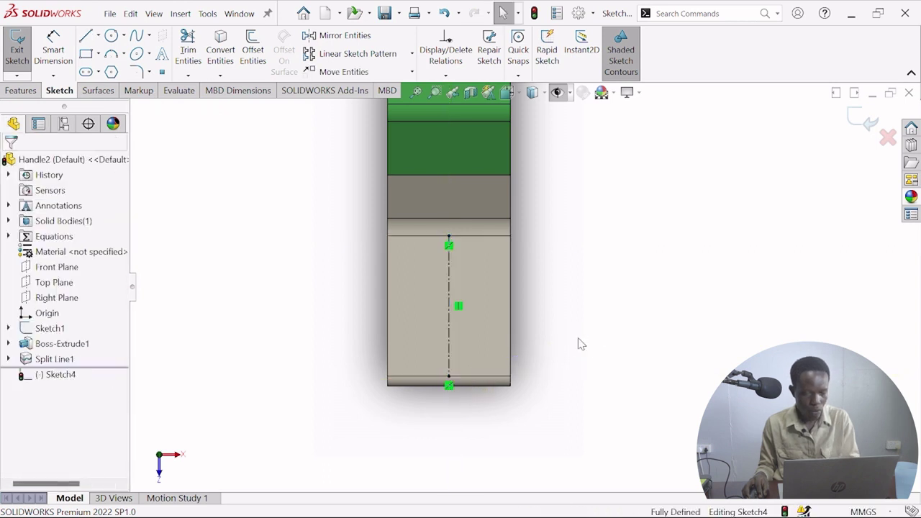
Draw a circle with a radius of about 17.6 mm centred on the centerline's midpoint.
{"action": "left_click", "coordinate": [110, 35]}
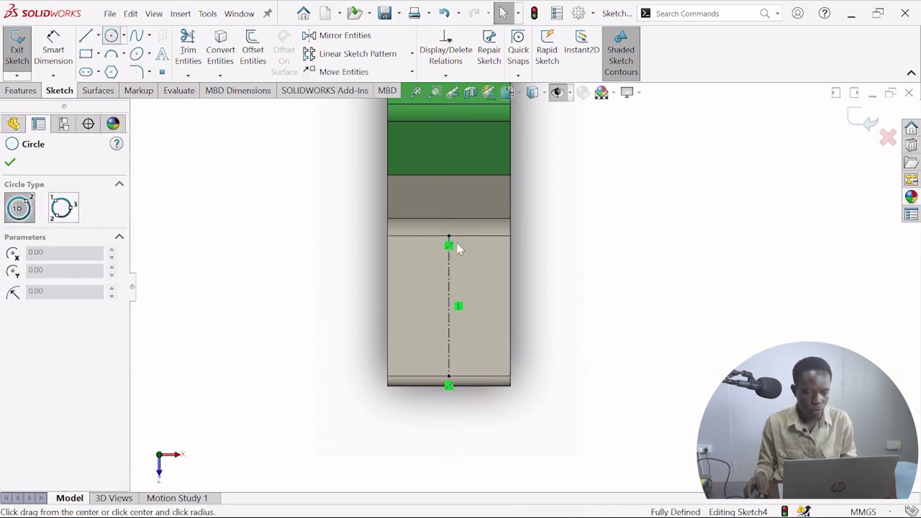
{"action": "left_click", "coordinate": [449, 307]}
{"action": "left_click", "coordinate": [421, 286]}
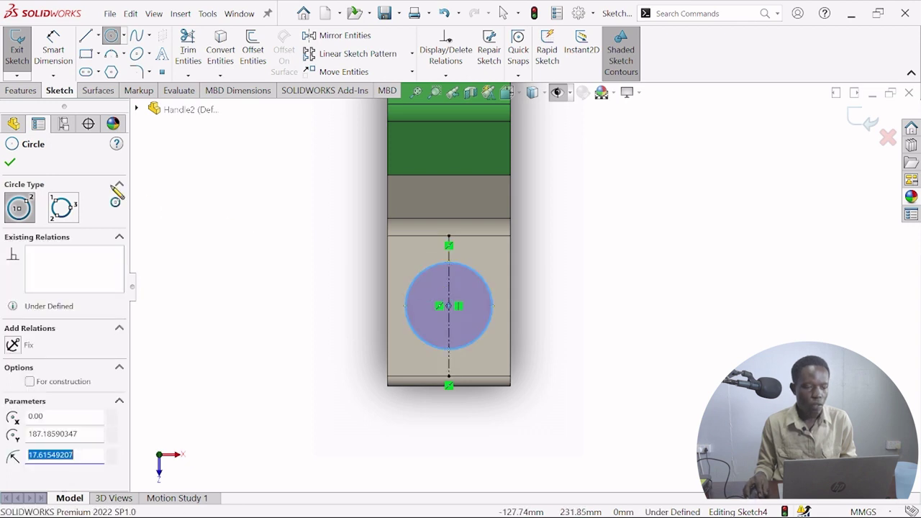
{"action": "left_click", "coordinate": [10, 163]}
Cut the circle through the stem end as a 50 mm Mid Plane extruded cut.
{"action": "left_click", "coordinate": [20, 91]}
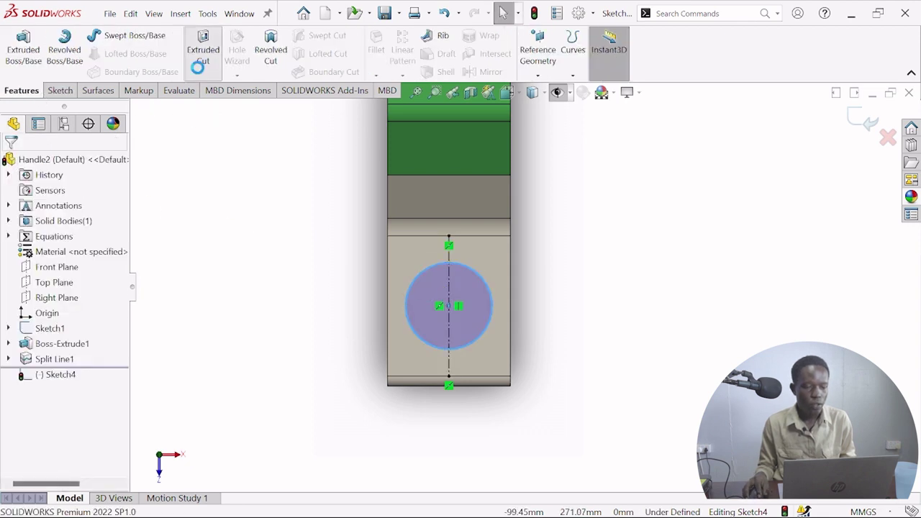
{"action": "left_click", "coordinate": [203, 49]}
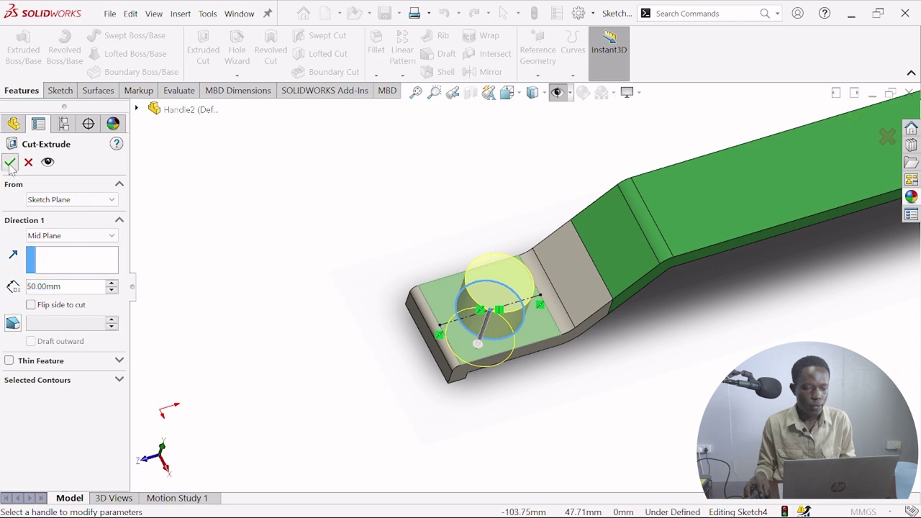
{"action": "left_click", "coordinate": [9, 162]}
{"action": "middle_click_drag", "start_coordinate": [433, 227], "coordinate": [390, 171]}
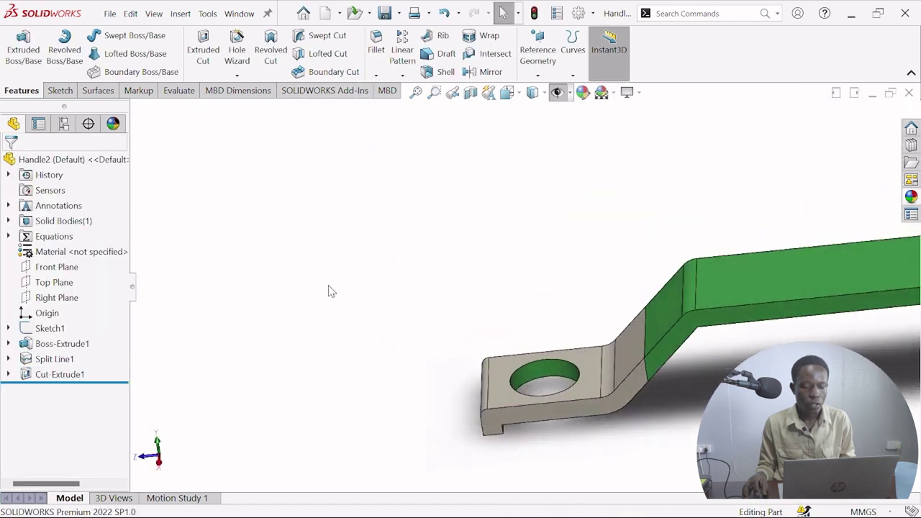
Apply the cream low gloss plastic appearance to the circular hole cut and save the part.
{"action": "left_click", "coordinate": [56, 374]}
{"action": "left_click", "coordinate": [911, 197]}
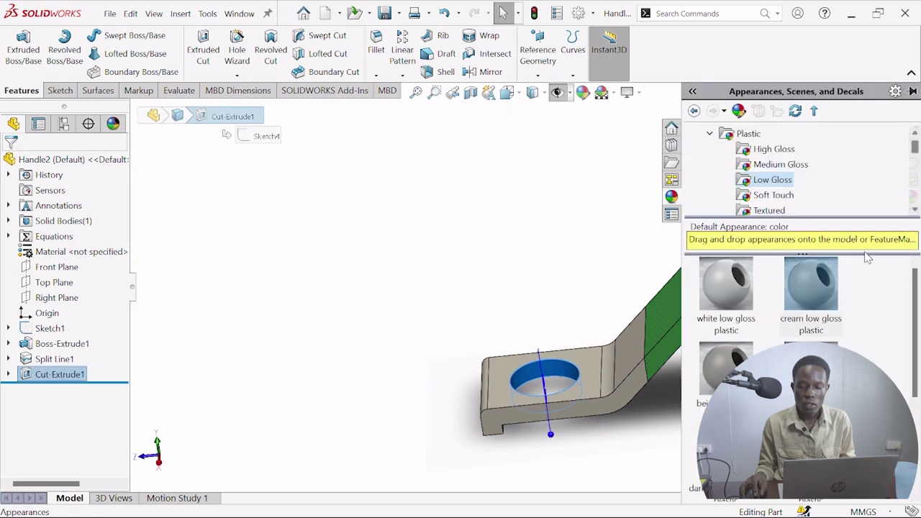
{"action": "left_click", "coordinate": [804, 301]}
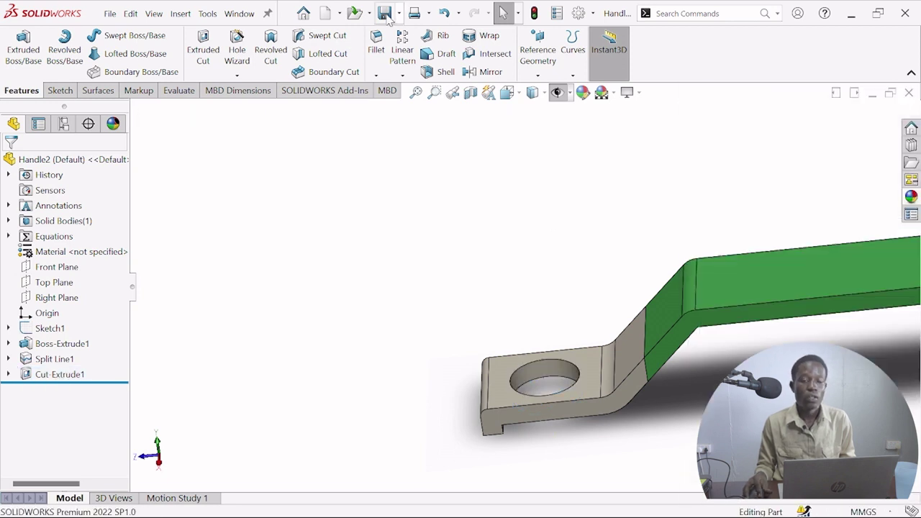
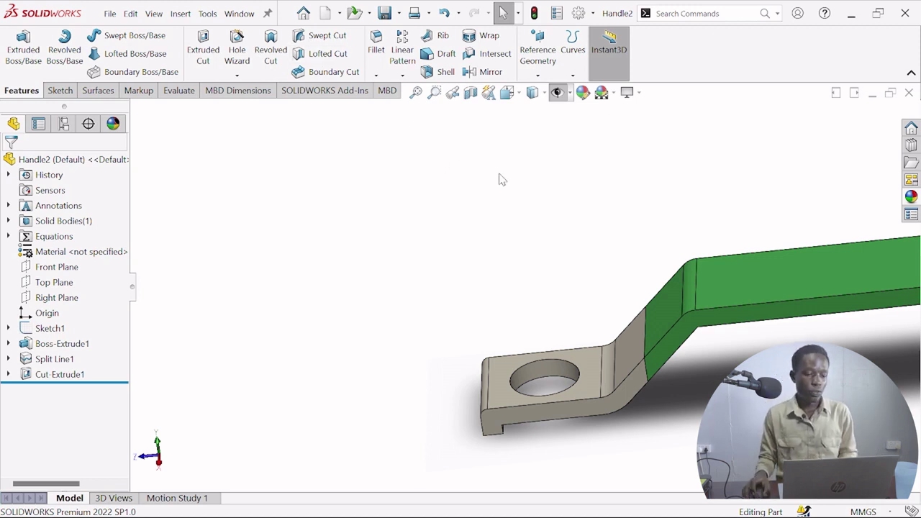
{"action": "scroll", "coordinate": [528, 191], "scroll_direction": "up", "scroll_amount": 3}
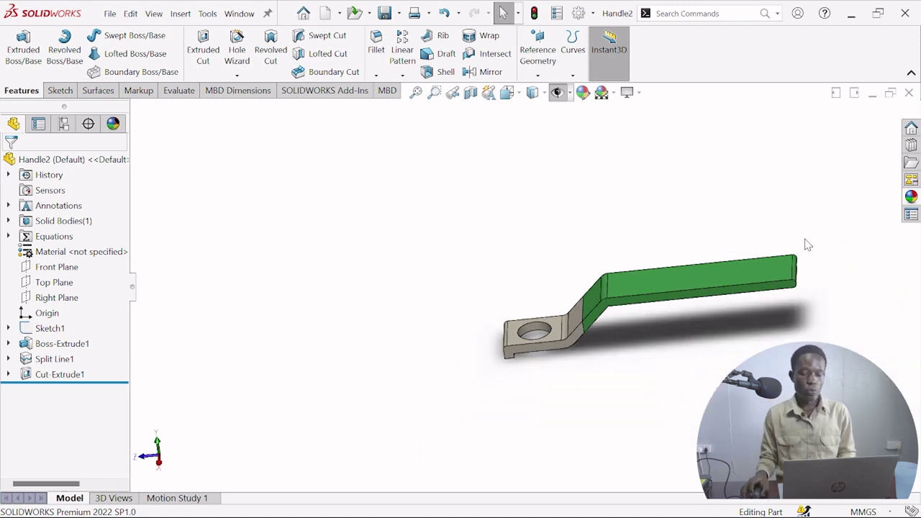
Switch to the Ball valve assembly document and insert the Handle2 part above the valve body.
{"action": "left_click", "coordinate": [290, 192]}
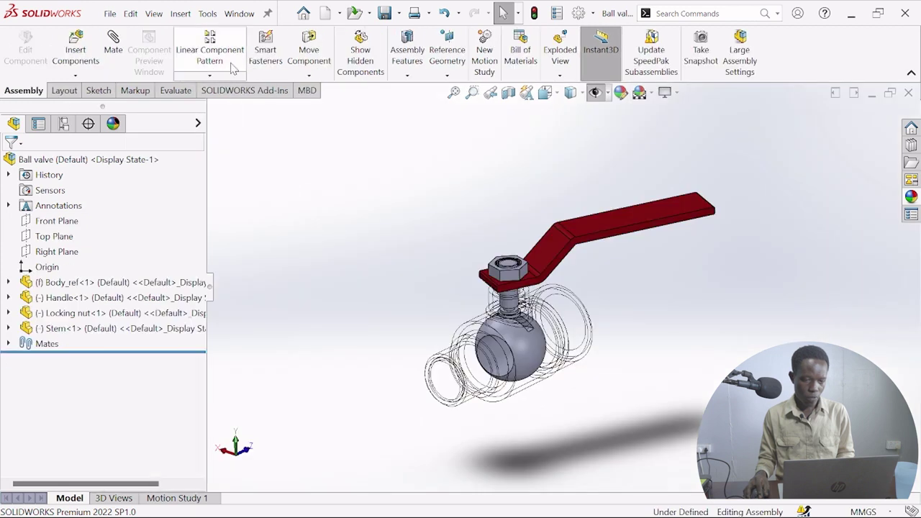
{"action": "left_click", "coordinate": [237, 13]}
{"action": "left_click", "coordinate": [277, 220]}
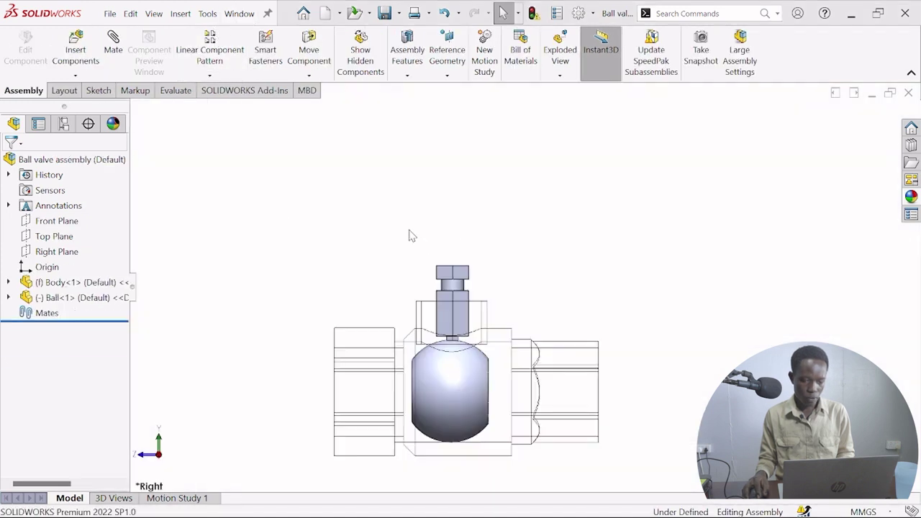
{"action": "left_click", "coordinate": [76, 43]}
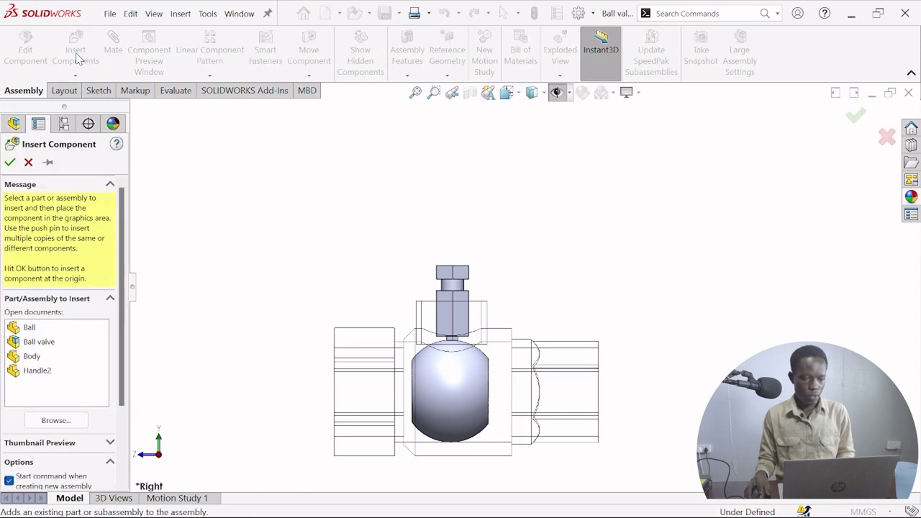
{"action": "left_click", "coordinate": [37, 370]}
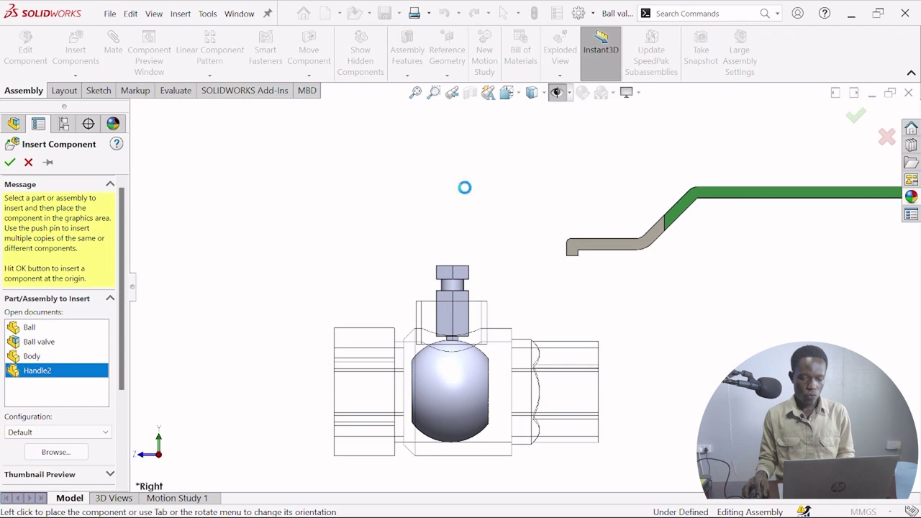
{"action": "left_click", "coordinate": [465, 194]}
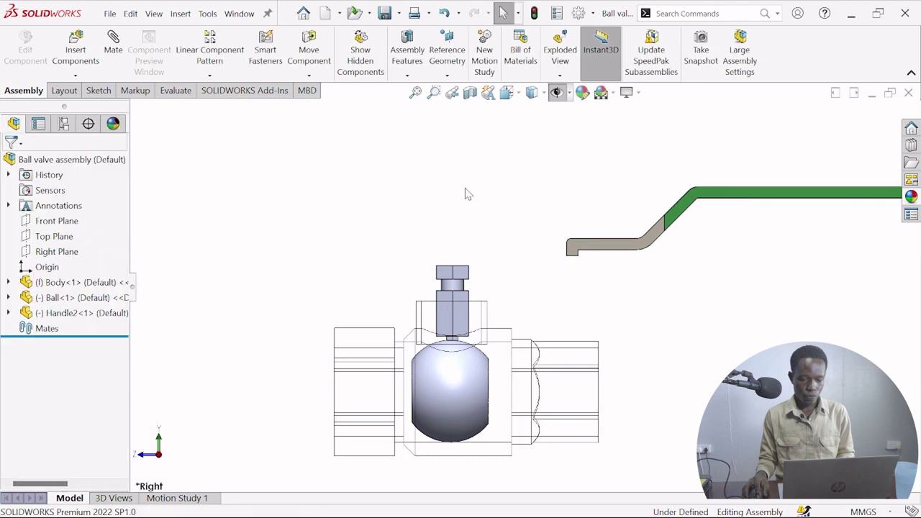
Mate the stem's cylindrical neck concentric with the circular hole in the handle.
{"action": "left_click", "coordinate": [455, 290]}
{"action": "middle_click_drag", "start_coordinate": [575, 294], "coordinate": [575, 329]}
{"action": "scroll", "coordinate": [579, 360], "scroll_direction": "down", "scroll_amount": 5}
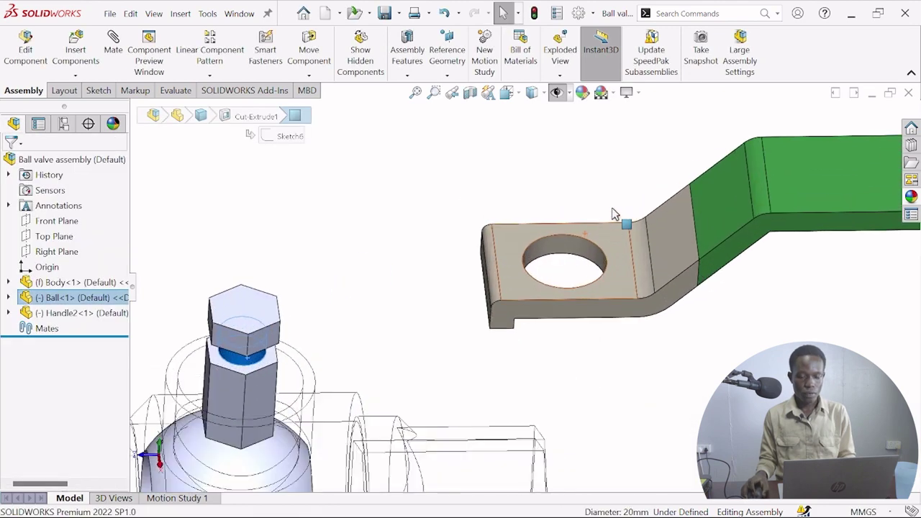
{"action": "left_click", "coordinate": [569, 249], "text": "ctrl"}
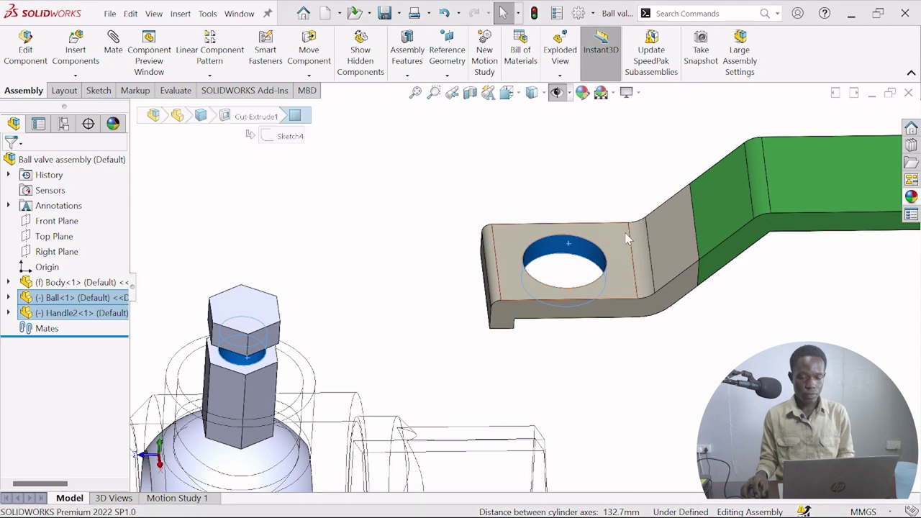
{"action": "left_click", "coordinate": [651, 247]}
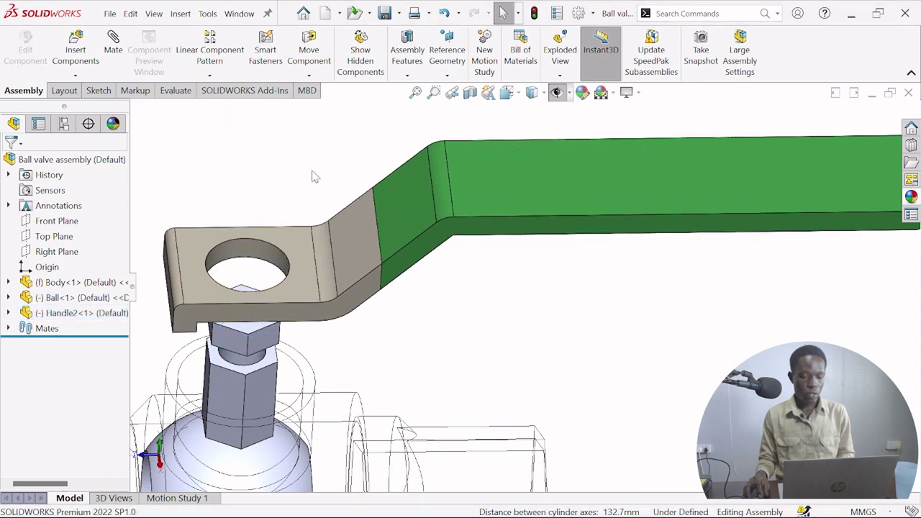
Add a coincident mate between the flat face around the handle's hole and the underside of the stem's hex head.
{"action": "scroll", "coordinate": [325, 183], "scroll_direction": "up", "scroll_amount": 4}
{"action": "middle_click_drag", "start_coordinate": [403, 280], "coordinate": [399, 228]}
{"action": "scroll", "coordinate": [392, 252], "scroll_direction": "down", "scroll_amount": 2}
{"action": "scroll", "coordinate": [410, 268], "scroll_direction": "down", "scroll_amount": 2}
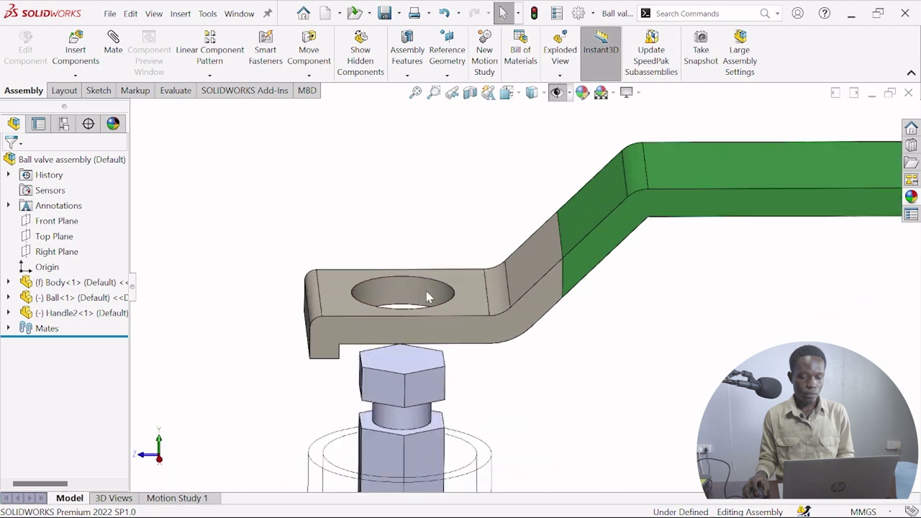
{"action": "left_click", "coordinate": [461, 310]}
{"action": "middle_click_drag", "start_coordinate": [464, 325], "coordinate": [457, 204]}
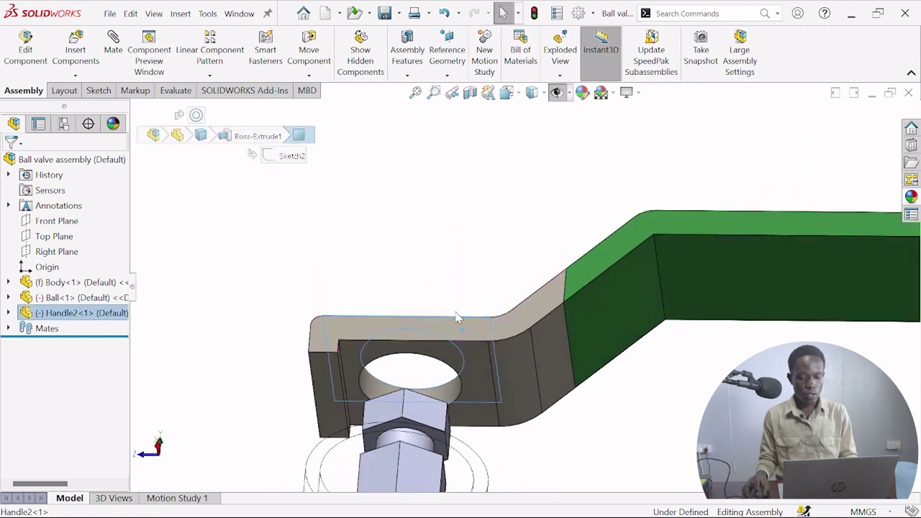
{"action": "left_click", "coordinate": [415, 431], "text": "ctrl"}
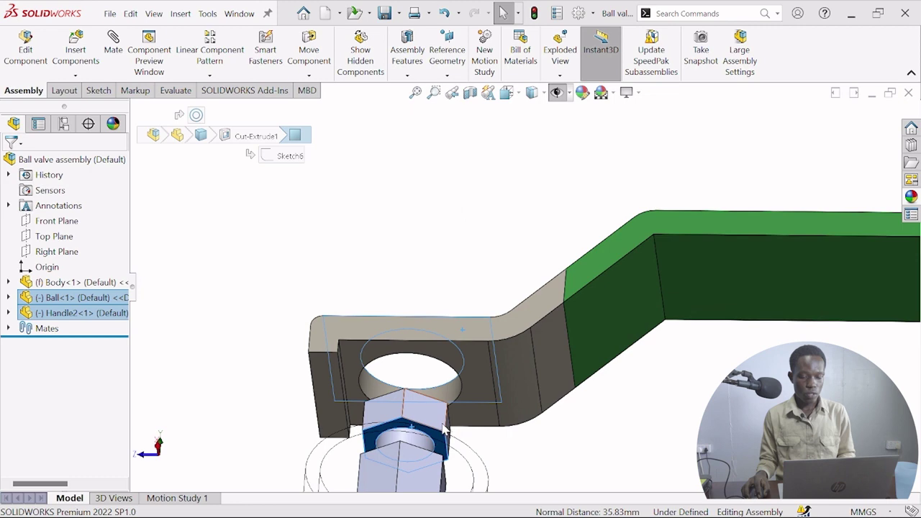
{"action": "scroll", "coordinate": [431, 360], "scroll_direction": "up", "scroll_amount": 3}
{"action": "left_click", "coordinate": [415, 302]}
{"action": "scroll", "coordinate": [417, 302], "scroll_direction": "up", "scroll_amount": 2}
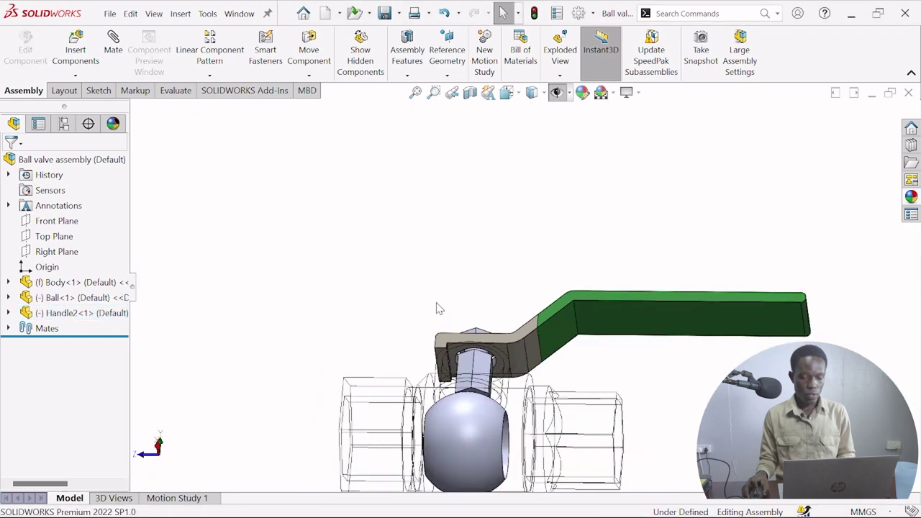
Measure the diameter of the stem neck's circular edge inside the handle's hole.
{"action": "middle_click_drag", "start_coordinate": [439, 317], "coordinate": [501, 327]}
{"action": "scroll", "coordinate": [501, 327], "scroll_direction": "down", "scroll_amount": 5}
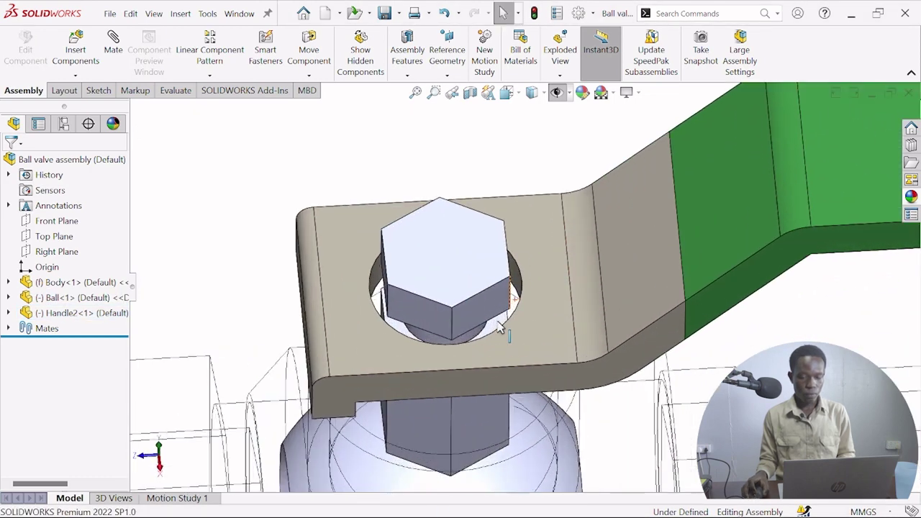
{"action": "middle_click_drag", "start_coordinate": [496, 320], "coordinate": [489, 330]}
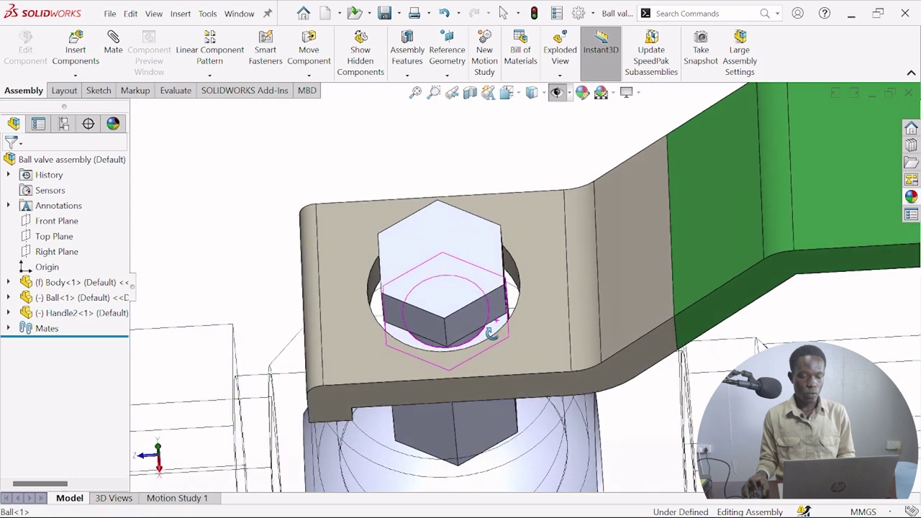
{"action": "left_click", "coordinate": [173, 91]}
{"action": "left_click", "coordinate": [188, 62]}
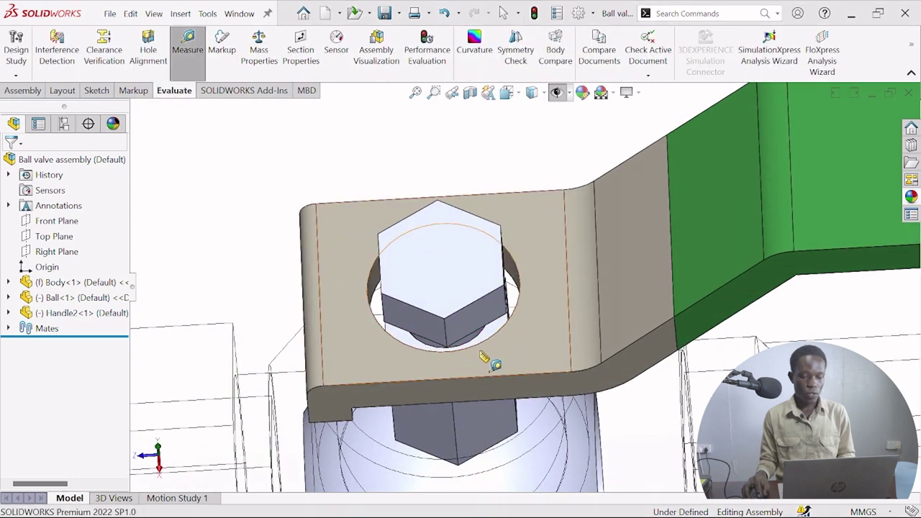
{"action": "left_click", "coordinate": [469, 348]}
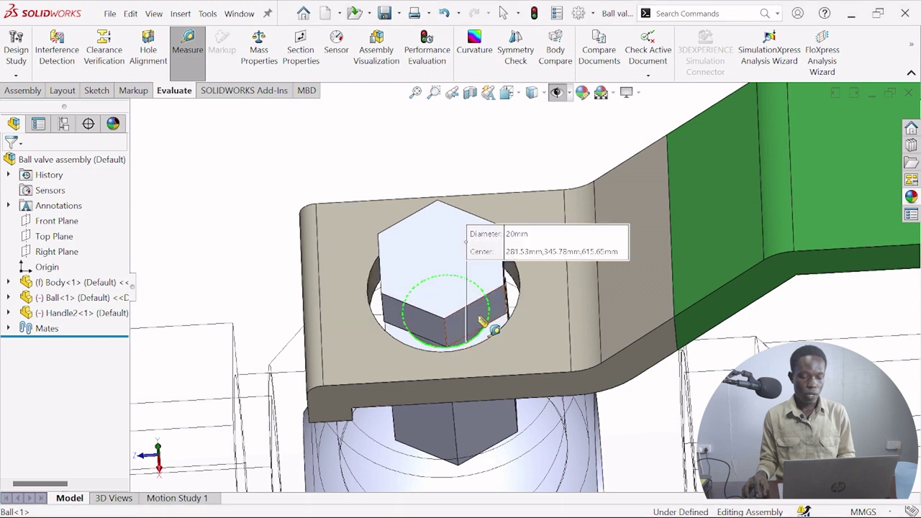
{"action": "scroll", "coordinate": [538, 236], "scroll_direction": "down", "scroll_amount": 3}
{"action": "key", "text": "Escape"}
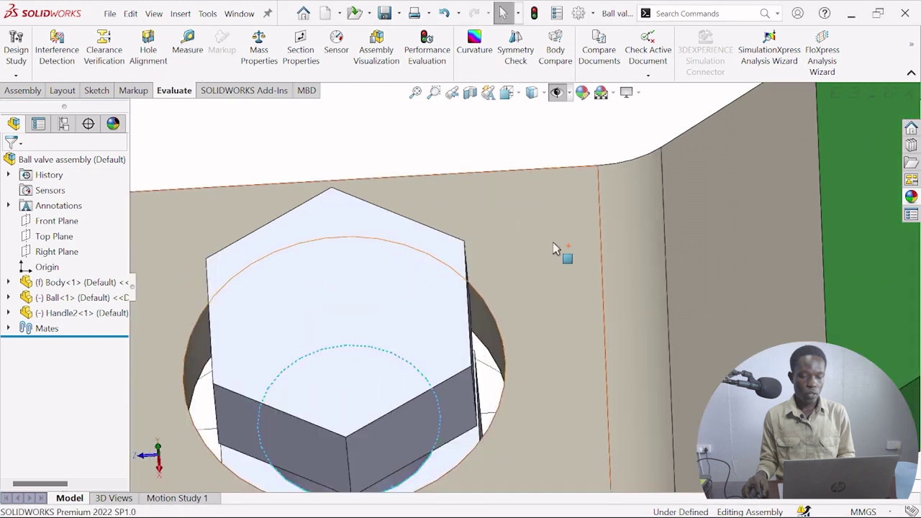
Open the Handle2 part from the assembly and edit the sketch of its circular hole cut.
{"action": "left_click", "coordinate": [582, 214]}
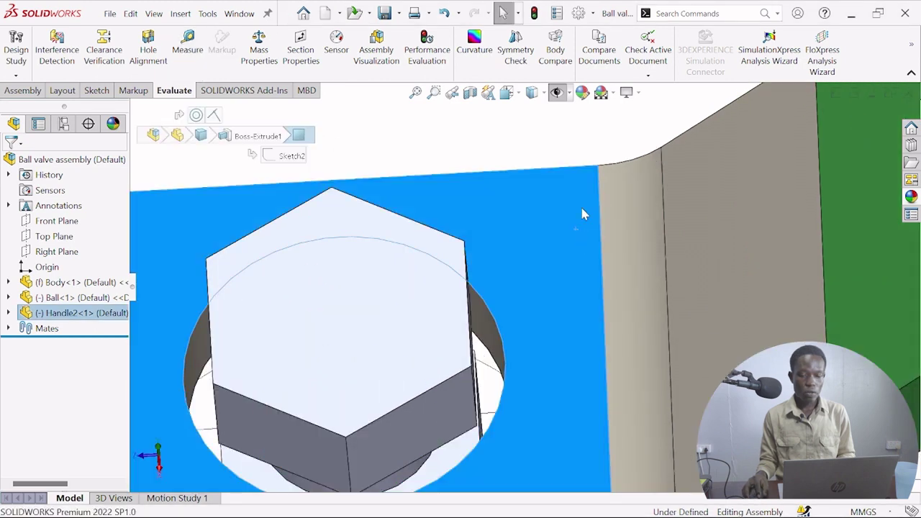
{"action": "left_click", "coordinate": [602, 165]}
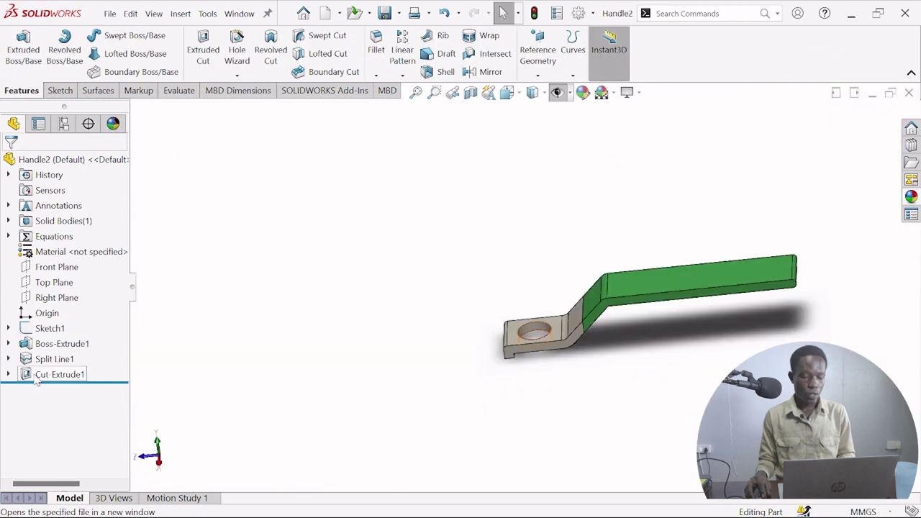
{"action": "left_click", "coordinate": [8, 374]}
{"action": "left_click", "coordinate": [62, 388]}
{"action": "left_click", "coordinate": [67, 355]}
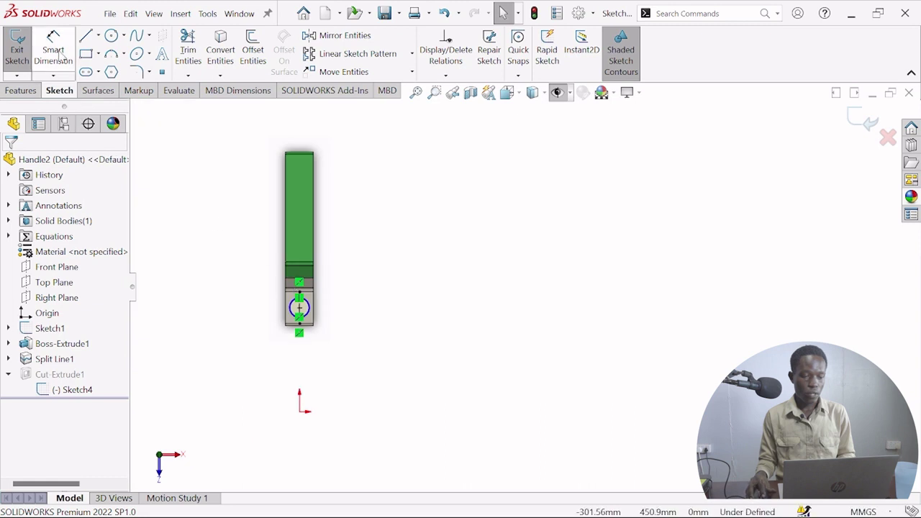
Dimension the hole circle's diameter as 21 mm and exit the sketch.
{"action": "left_click", "coordinate": [56, 52]}
{"action": "scroll", "coordinate": [339, 288], "scroll_direction": "up", "scroll_amount": 5}
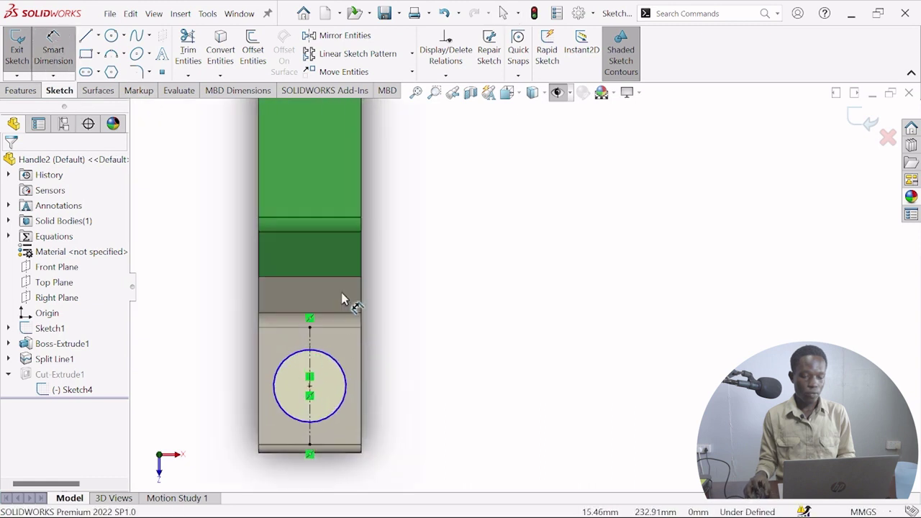
{"action": "left_click", "coordinate": [348, 383]}
{"action": "left_click", "coordinate": [431, 378]}
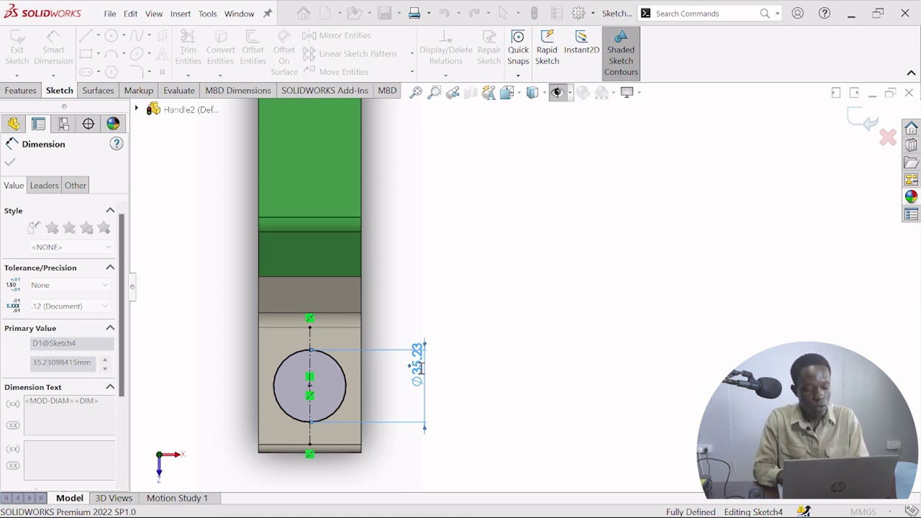
{"action": "type", "text": "21"}
{"action": "key", "text": "Return"}
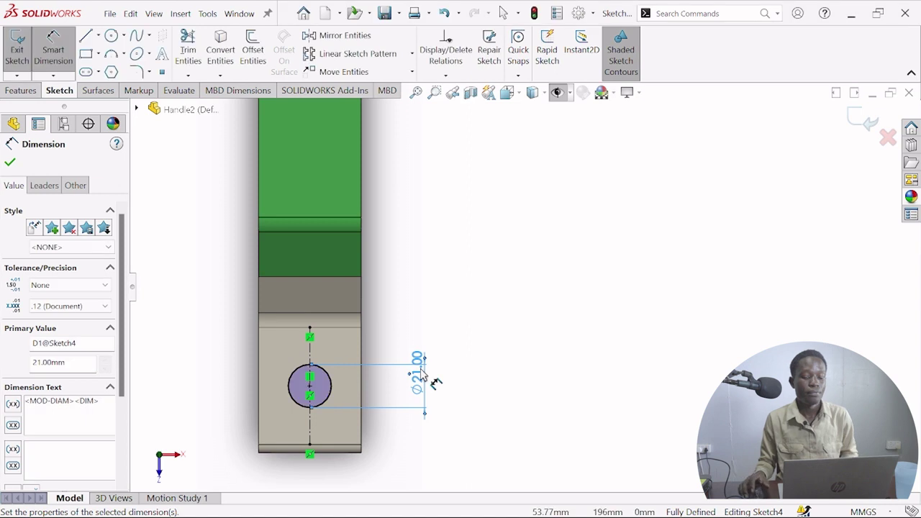
{"action": "left_click", "coordinate": [858, 124]}
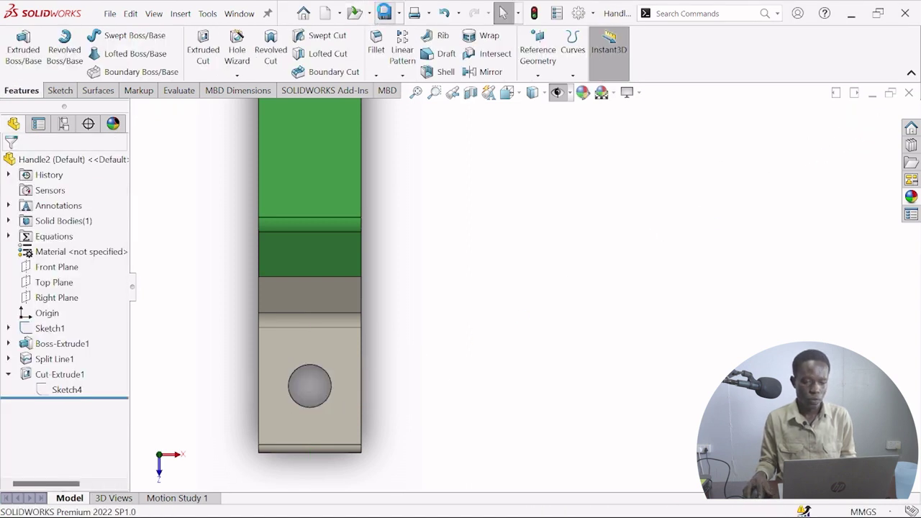
Return to the Ball valve assembly and move the mated handle slightly to test its motion.
{"action": "left_click", "coordinate": [243, 20]}
{"action": "left_click", "coordinate": [302, 214]}
{"action": "scroll", "coordinate": [500, 159], "scroll_direction": "up", "scroll_amount": 7}
{"action": "middle_click_drag", "start_coordinate": [539, 277], "coordinate": [552, 205]}
{"action": "mouse_move", "coordinate": [694, 217]}
{"action": "left_mouse_down"}
{"action": "mouse_move", "coordinate": [700, 250]}
{"action": "mouse_move", "coordinate": [705, 225]}
{"action": "left_mouse_up"}
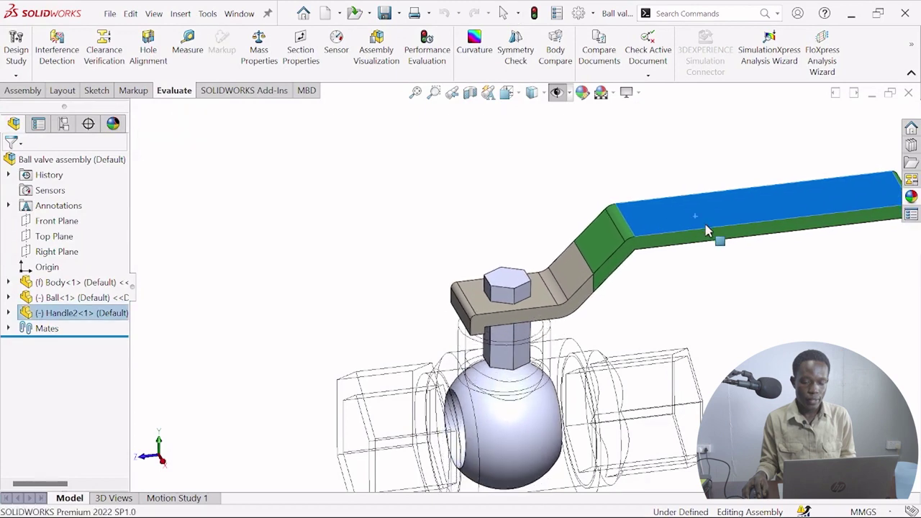
{"action": "left_click", "coordinate": [535, 201]}
Check the assembly in the Right and top views and shift the handle with the ball roughly in line with the body.
{"action": "scroll", "coordinate": [532, 212], "scroll_direction": "up", "scroll_amount": 4}
{"action": "middle_click_drag", "start_coordinate": [592, 332], "coordinate": [584, 269]}
{"action": "left_click", "coordinate": [506, 92]}
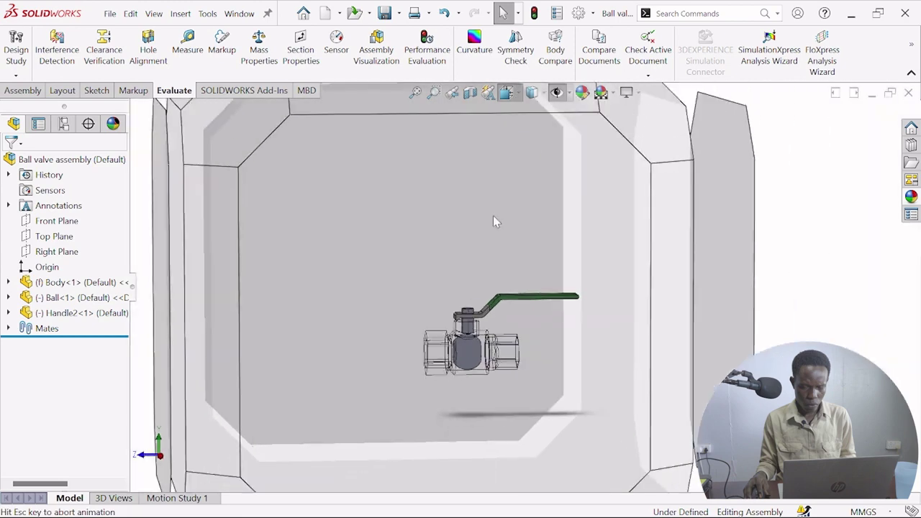
{"action": "left_click", "coordinate": [462, 306]}
{"action": "scroll", "coordinate": [615, 345], "scroll_direction": "down", "scroll_amount": 5}
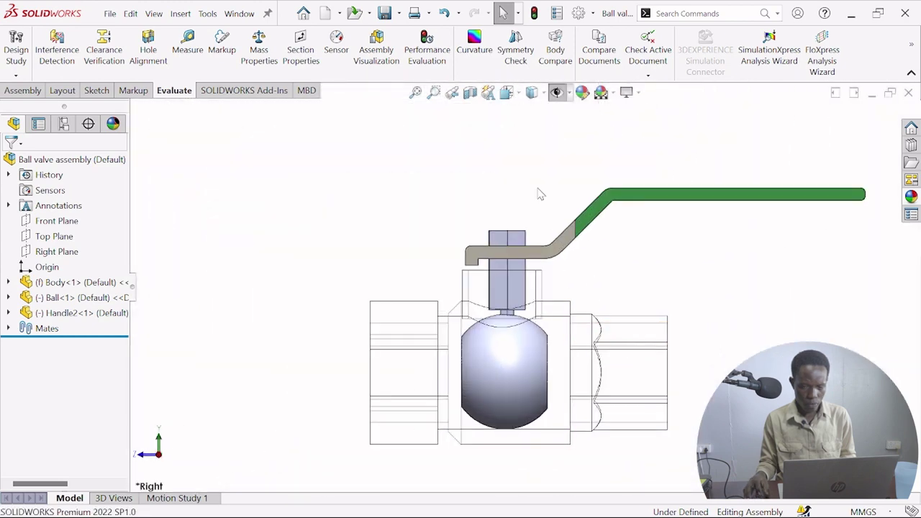
{"action": "left_click", "coordinate": [506, 92]}
{"action": "left_click", "coordinate": [464, 209]}
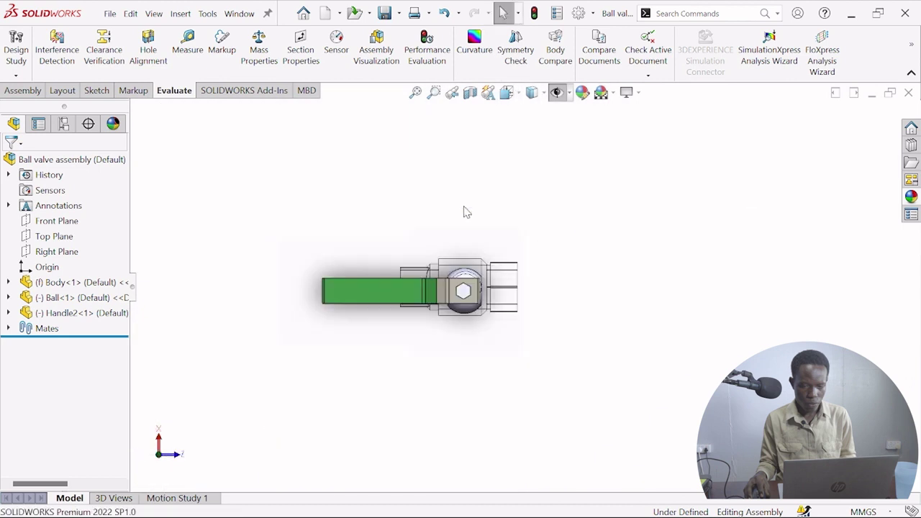
{"action": "mouse_move", "coordinate": [379, 302]}
{"action": "left_mouse_down"}
{"action": "mouse_move", "coordinate": [393, 277]}
{"action": "mouse_move", "coordinate": [384, 290]}
{"action": "left_mouse_up"}
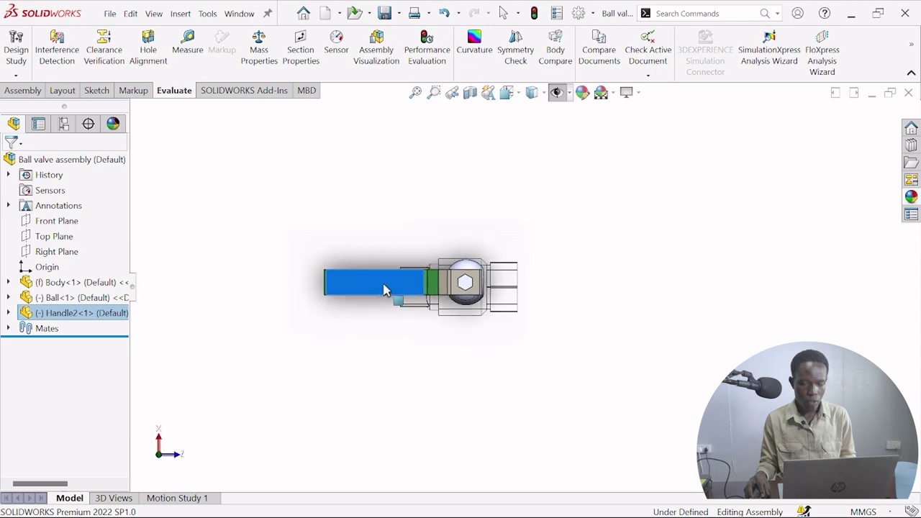
{"action": "left_click", "coordinate": [447, 207]}
Set the Body component to Default Display and inspect how the handle sits over its neck.
{"action": "middle_click_drag", "start_coordinate": [478, 243], "coordinate": [324, 198]}
{"action": "scroll", "coordinate": [669, 349], "scroll_direction": "down", "scroll_amount": 6}
{"action": "scroll", "coordinate": [536, 310], "scroll_direction": "up", "scroll_amount": 2}
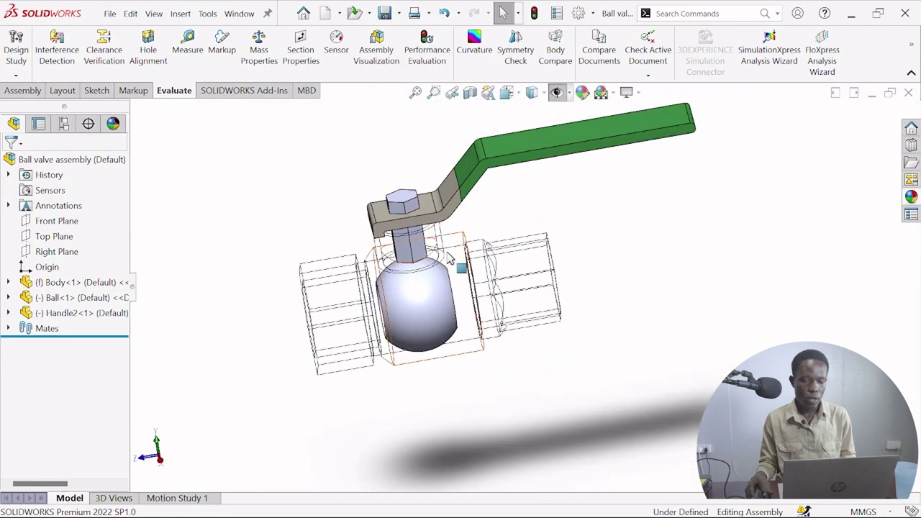
{"action": "left_click", "coordinate": [75, 282]}
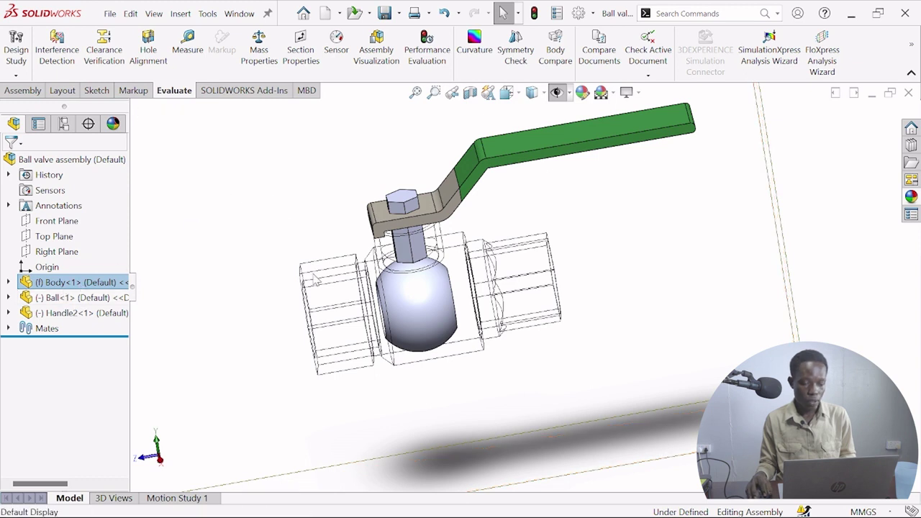
{"action": "left_click", "coordinate": [611, 228]}
{"action": "scroll", "coordinate": [453, 245], "scroll_direction": "down", "scroll_amount": 5}
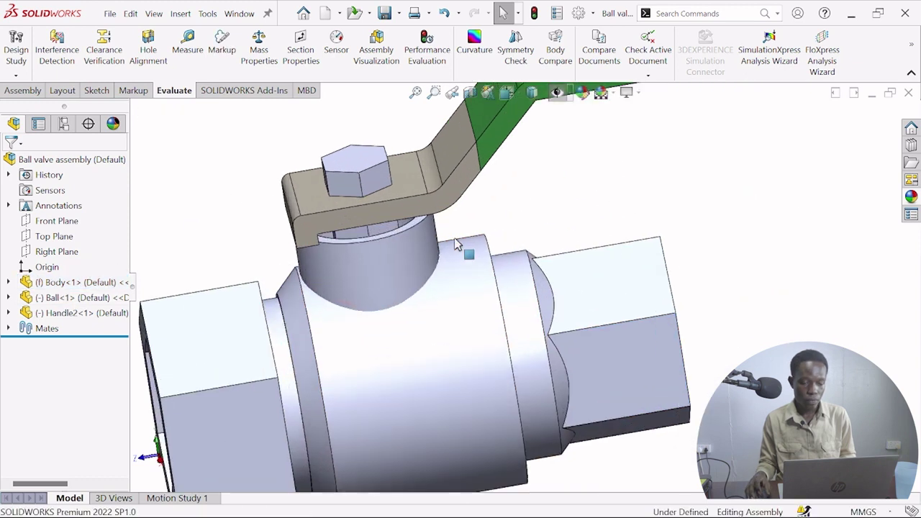
{"action": "scroll", "coordinate": [403, 211], "scroll_direction": "up", "scroll_amount": 5}
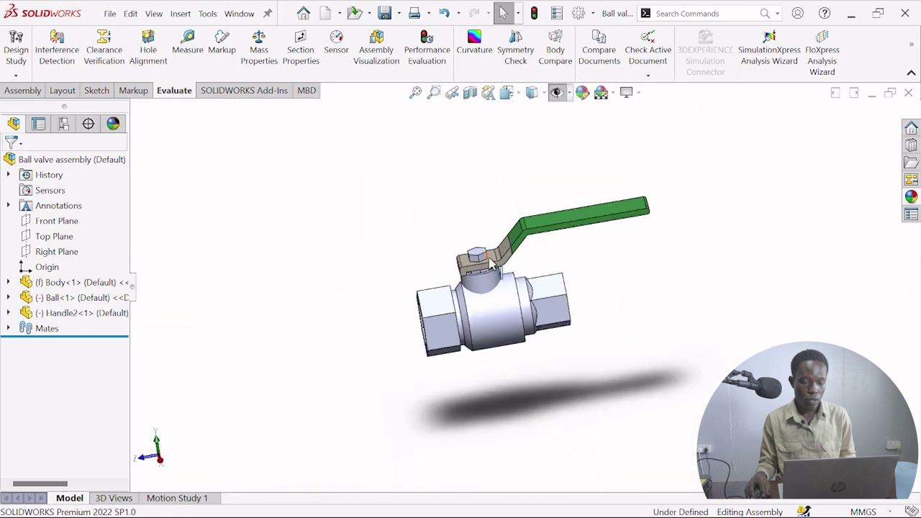
Pull the handle and ball out of the valve body's neck and inspect how the stem fits the handle.
{"action": "left_click_drag", "start_coordinate": [499, 268], "coordinate": [540, 230]}
{"action": "left_click", "coordinate": [487, 279]}
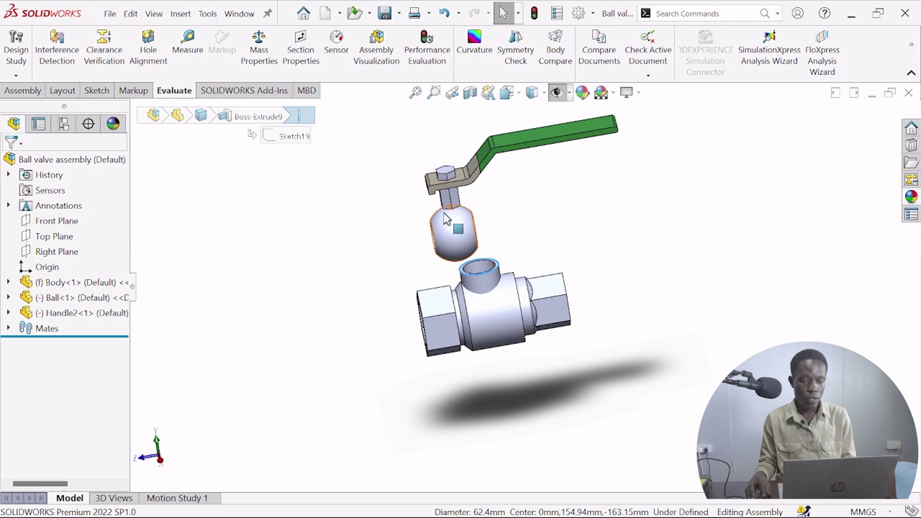
{"action": "scroll", "coordinate": [463, 208], "scroll_direction": "down", "scroll_amount": 3}
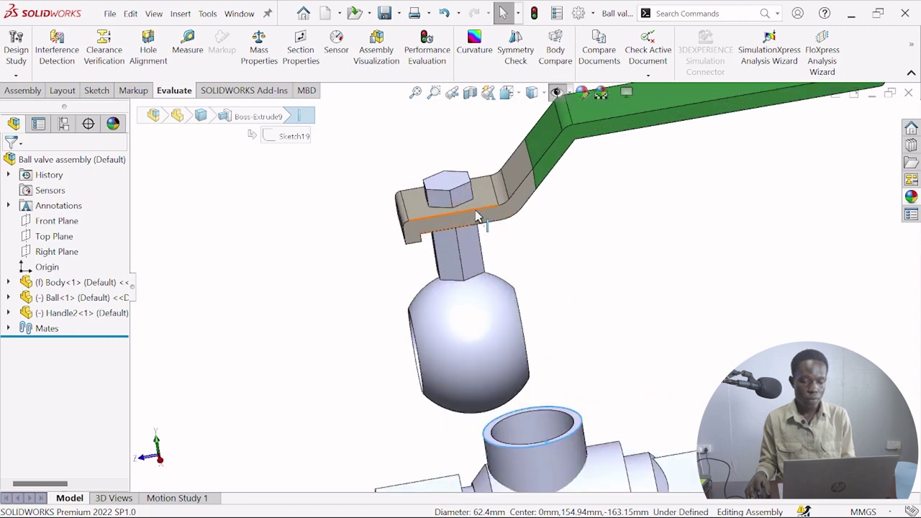
{"action": "mouse_move", "coordinate": [541, 255]}
{"action": "middle_mouse_down"}
{"action": "mouse_move", "coordinate": [525, 212]}
{"action": "mouse_move", "coordinate": [528, 263]}
{"action": "middle_mouse_up"}
{"action": "left_click", "coordinate": [576, 258]}
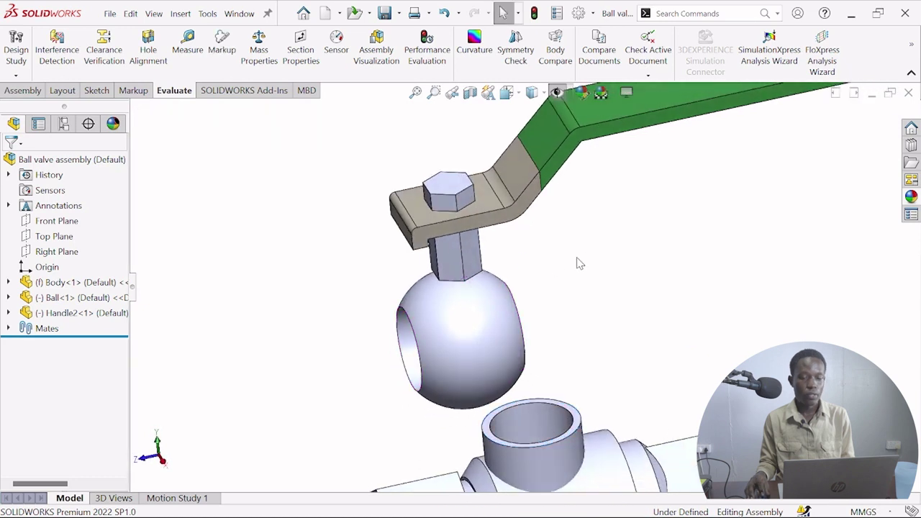
Delete the coincident mate between the ball's stem and the handle, and move the handle clear above the stem.
{"action": "left_click", "coordinate": [8, 328]}
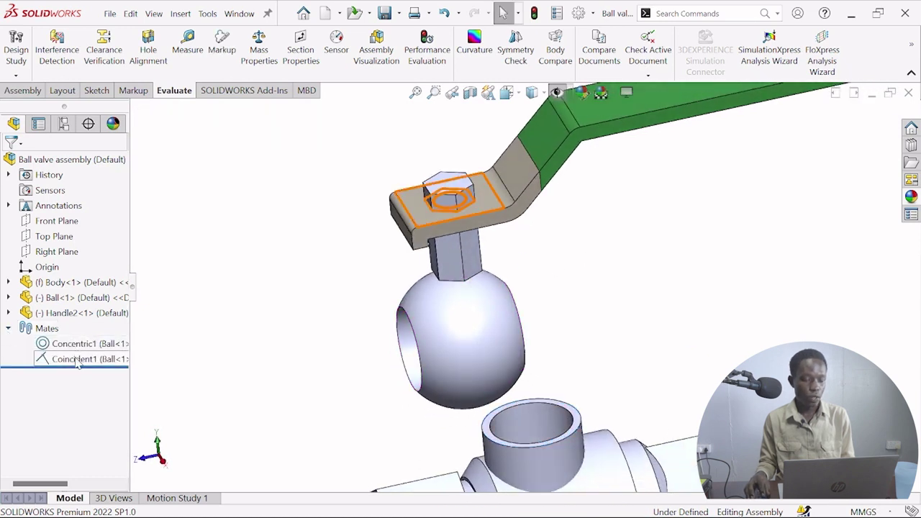
{"action": "left_click", "coordinate": [72, 358]}
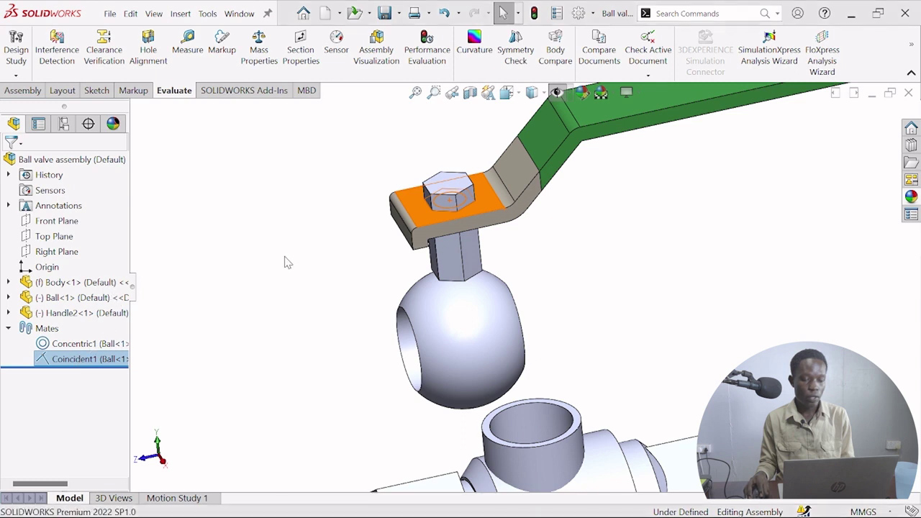
{"action": "key", "text": "Delete"}
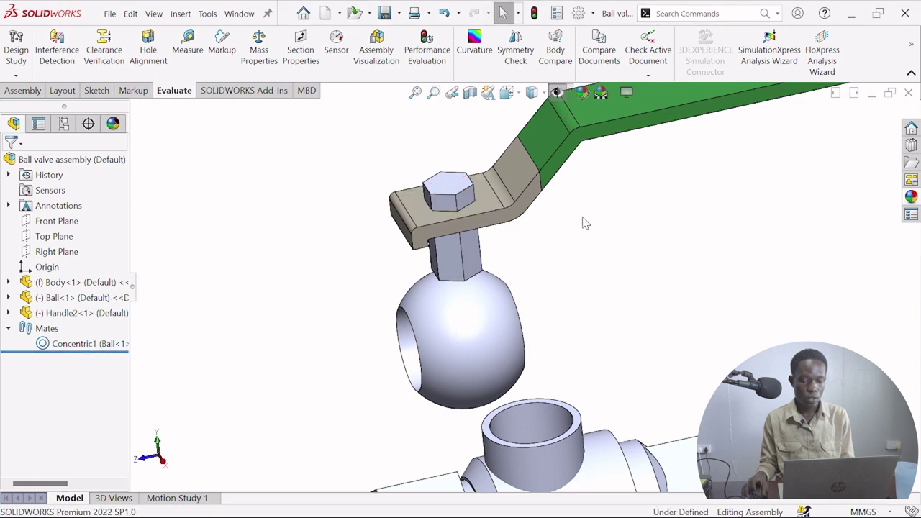
{"action": "key", "text": "f"}
{"action": "left_click_drag", "start_coordinate": [522, 243], "coordinate": [485, 184]}
{"action": "left_click", "coordinate": [546, 257]}
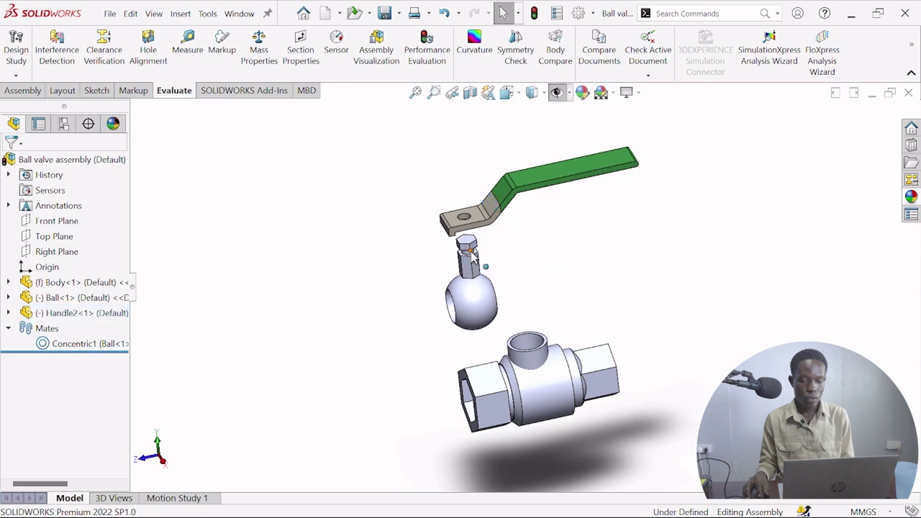
Mate the stem's cylindrical groove concentric with the hole in the body's neck.
{"action": "scroll", "coordinate": [472, 253], "scroll_direction": "down", "scroll_amount": 4}
{"action": "left_click", "coordinate": [472, 291]}
{"action": "scroll", "coordinate": [559, 331], "scroll_direction": "up", "scroll_amount": 3}
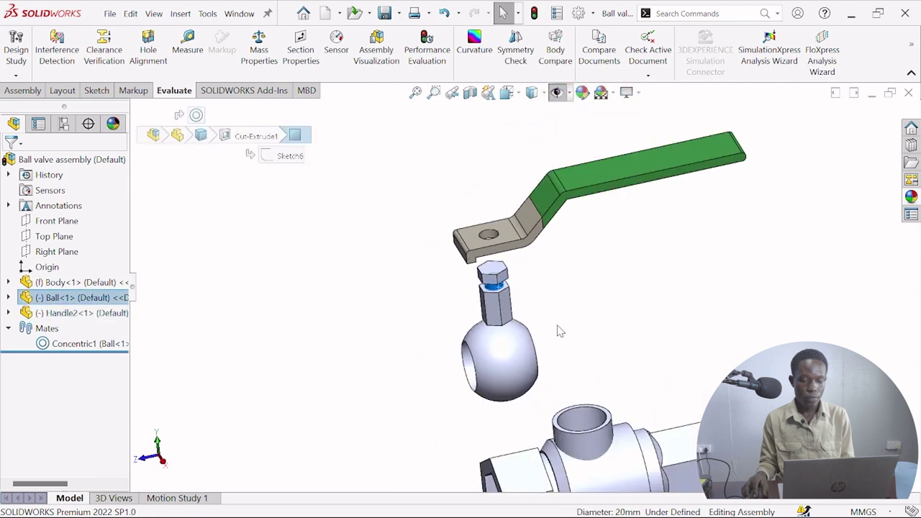
{"action": "left_click", "coordinate": [601, 416], "text": "ctrl"}
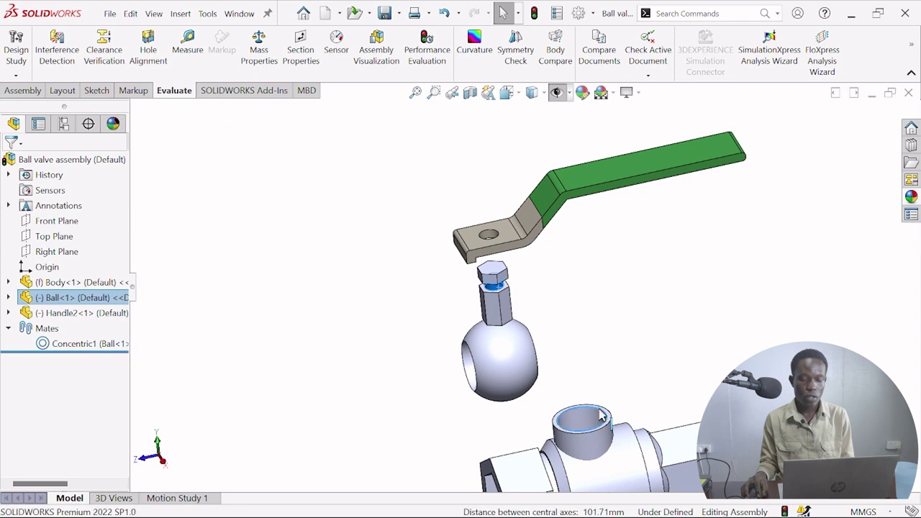
{"action": "left_click", "coordinate": [645, 412]}
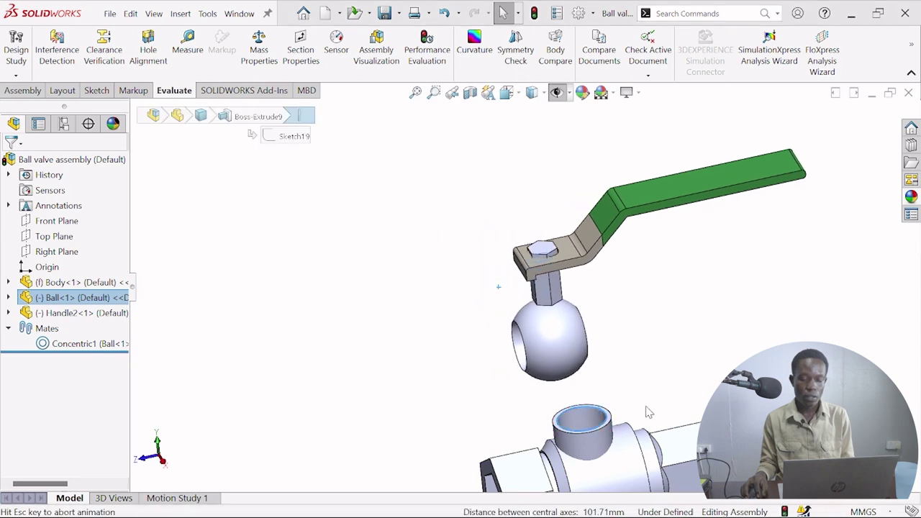
In the Right view, lower the ball with its stem into the body and show the reference drawings.
{"action": "left_click", "coordinate": [515, 99]}
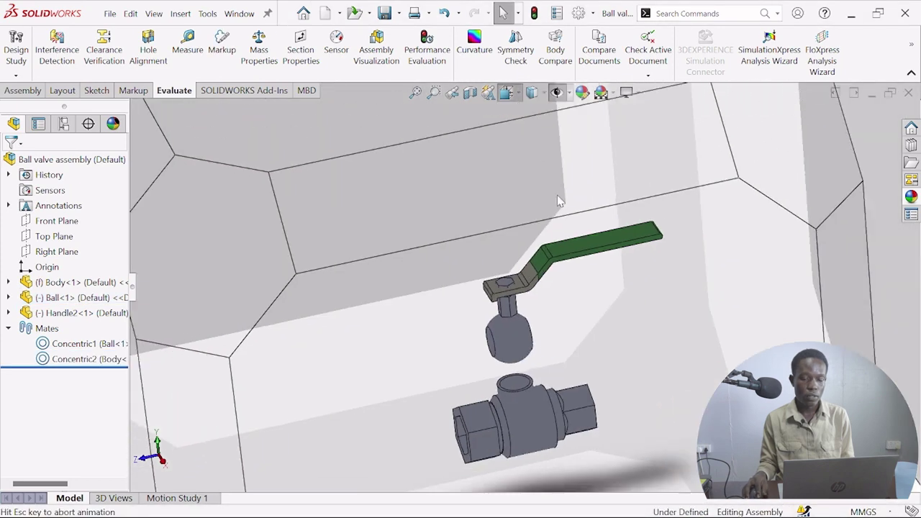
{"action": "left_click", "coordinate": [475, 365]}
{"action": "scroll", "coordinate": [596, 349], "scroll_direction": "down", "scroll_amount": 5}
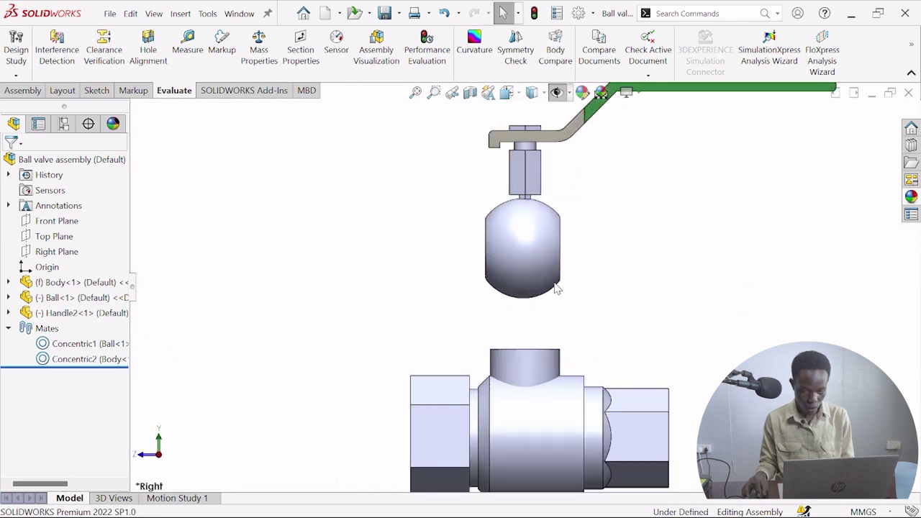
{"action": "left_click_drag", "start_coordinate": [526, 268], "coordinate": [540, 485]}
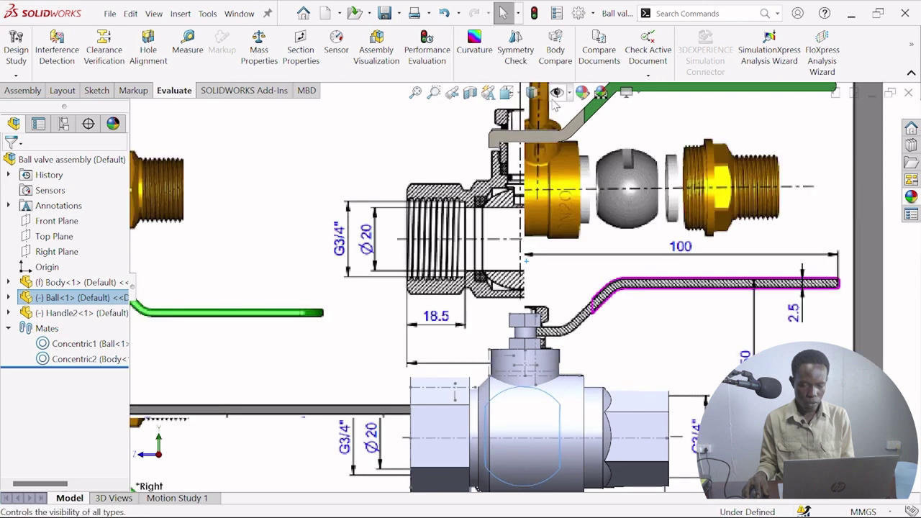
Hide Sketch1 of the Ball component and Sketch1 of the Handle2 component.
{"action": "left_click", "coordinate": [527, 334]}
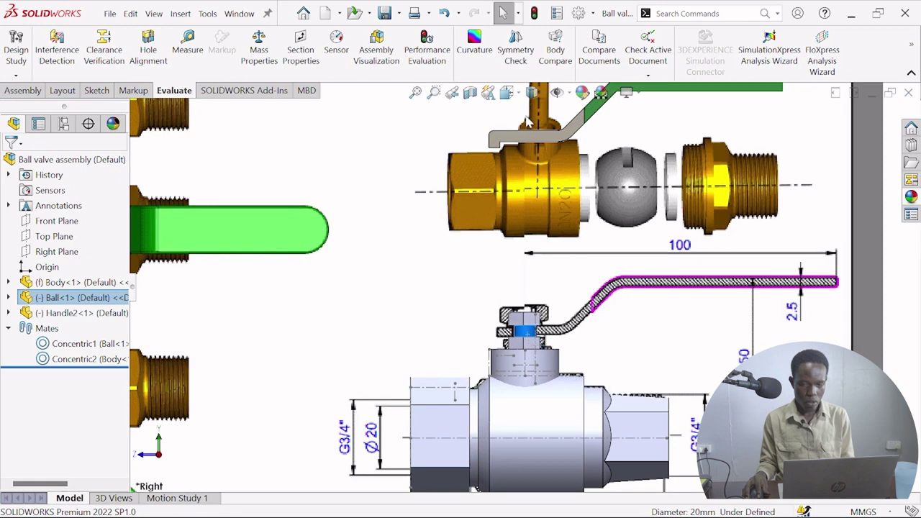
{"action": "left_click", "coordinate": [8, 297]}
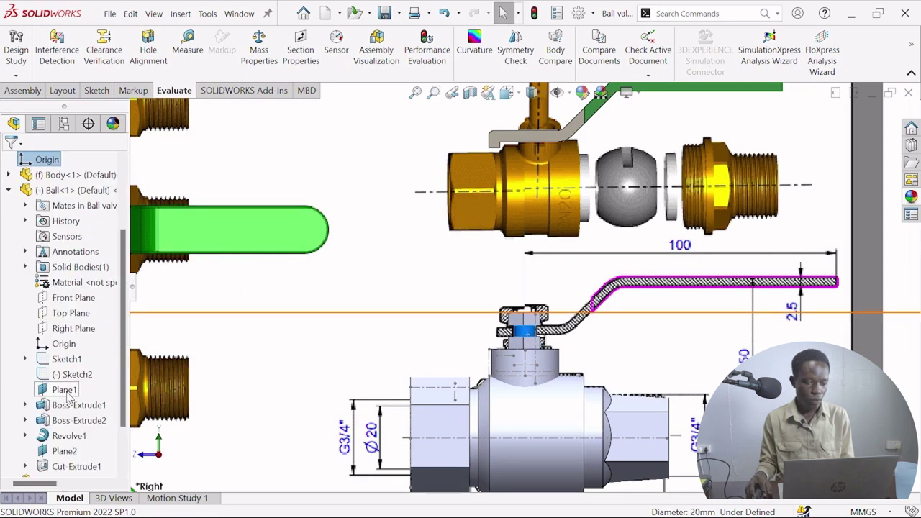
{"action": "left_click", "coordinate": [65, 359]}
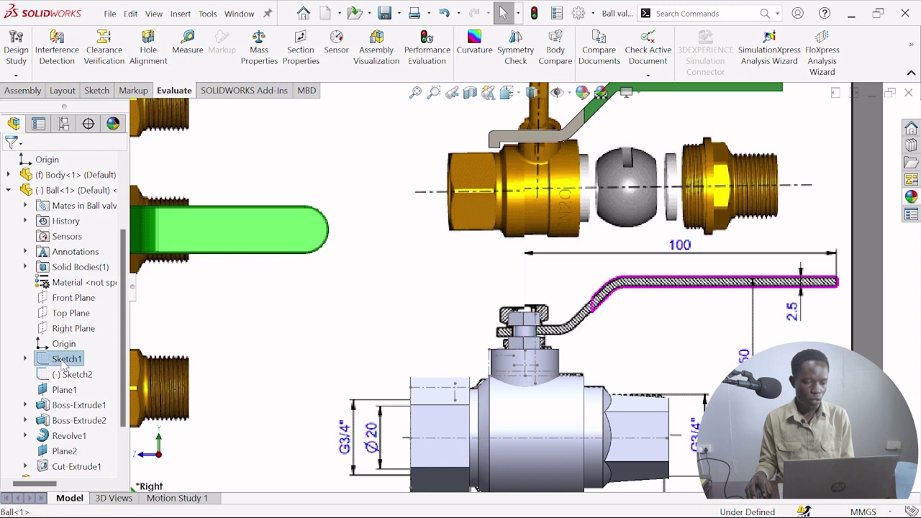
{"action": "left_click", "coordinate": [72, 294]}
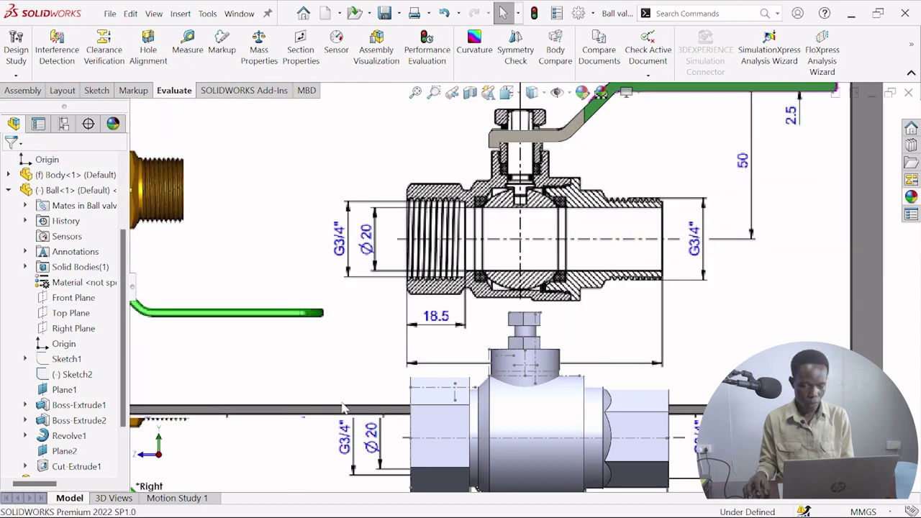
{"action": "left_click", "coordinate": [8, 191]}
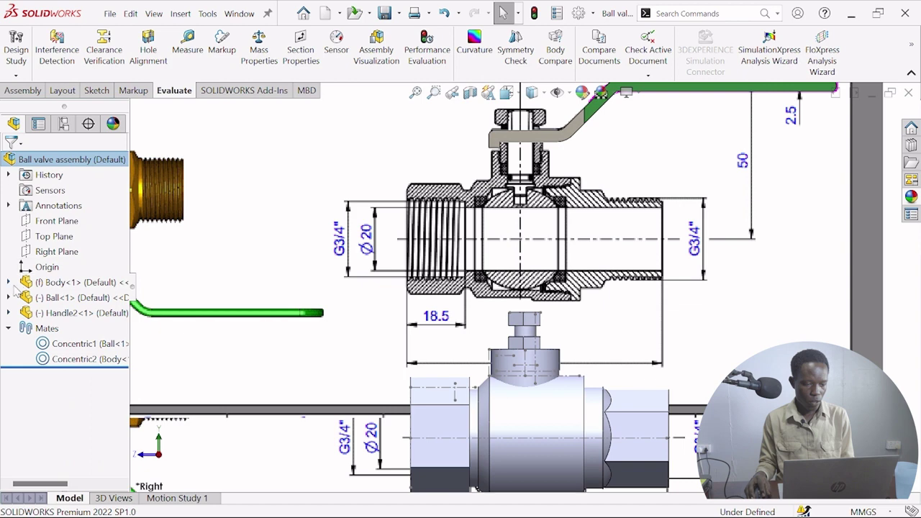
{"action": "left_click", "coordinate": [8, 312]}
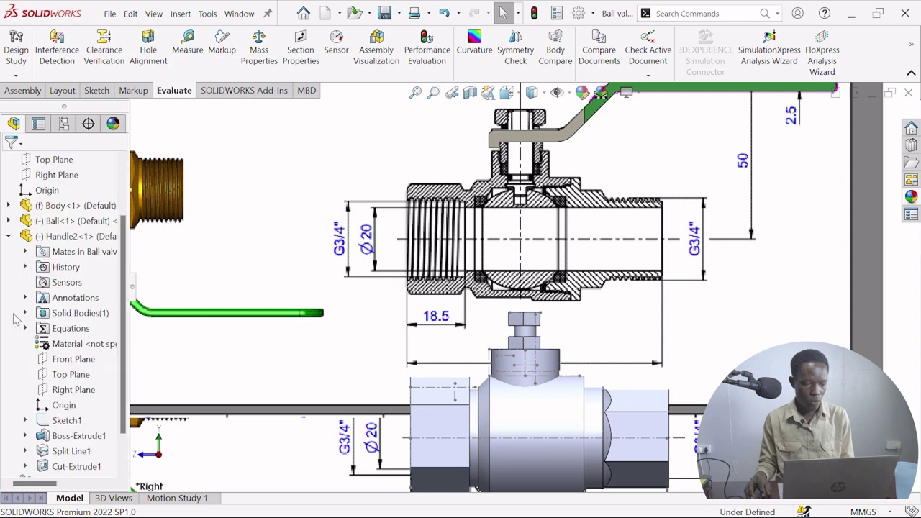
{"action": "left_click", "coordinate": [64, 422]}
{"action": "left_click", "coordinate": [70, 302]}
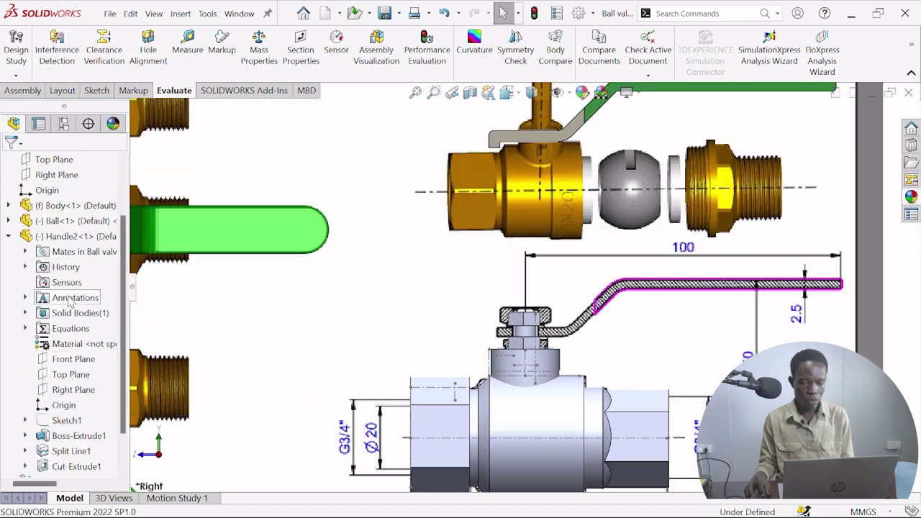
{"action": "left_click", "coordinate": [8, 237]}
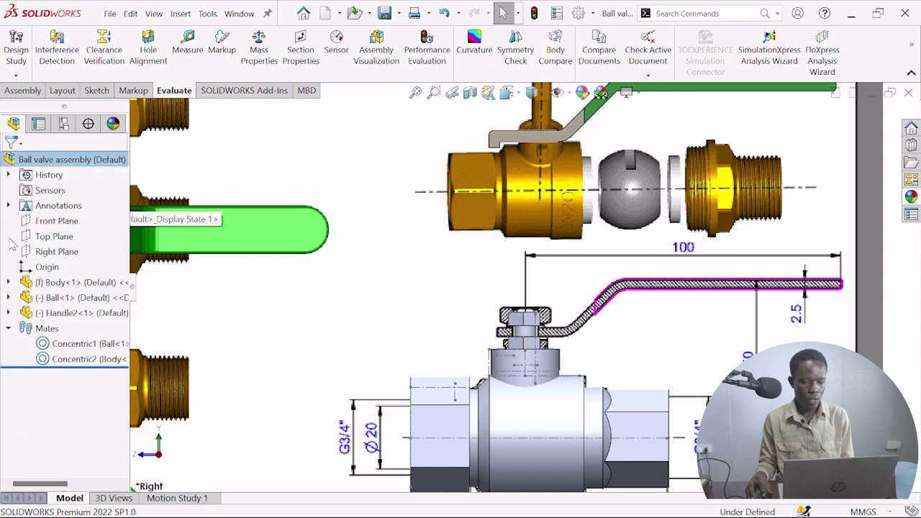
Display the Body component as wireframe and shift the ball within it against the reference section drawing.
{"action": "left_click", "coordinate": [72, 282]}
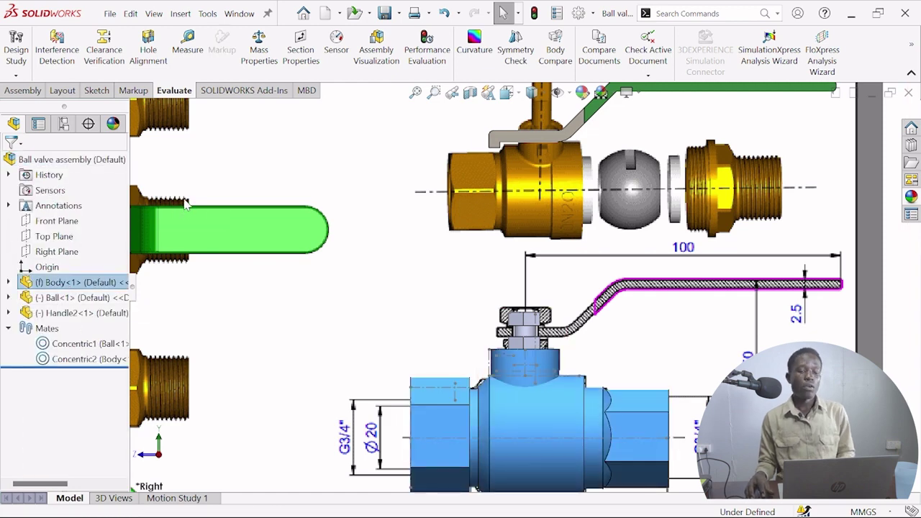
{"action": "left_click", "coordinate": [635, 383]}
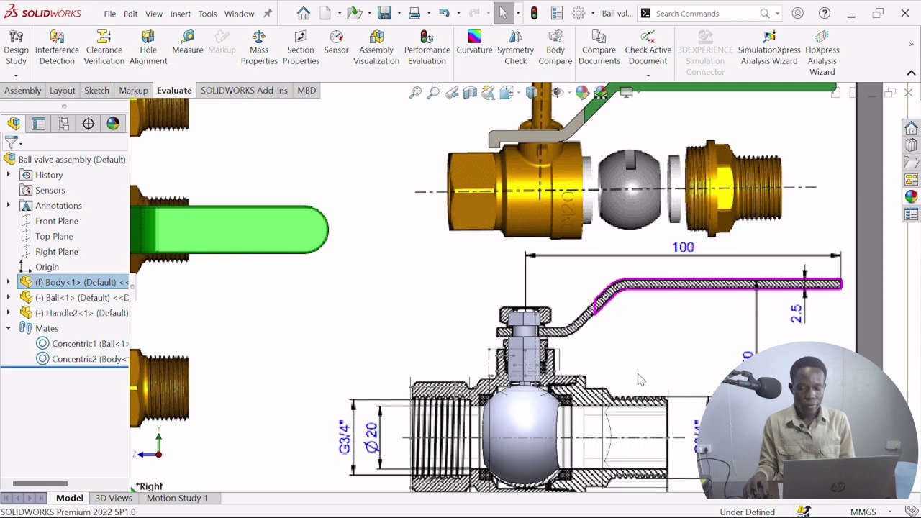
{"action": "left_click", "coordinate": [536, 429]}
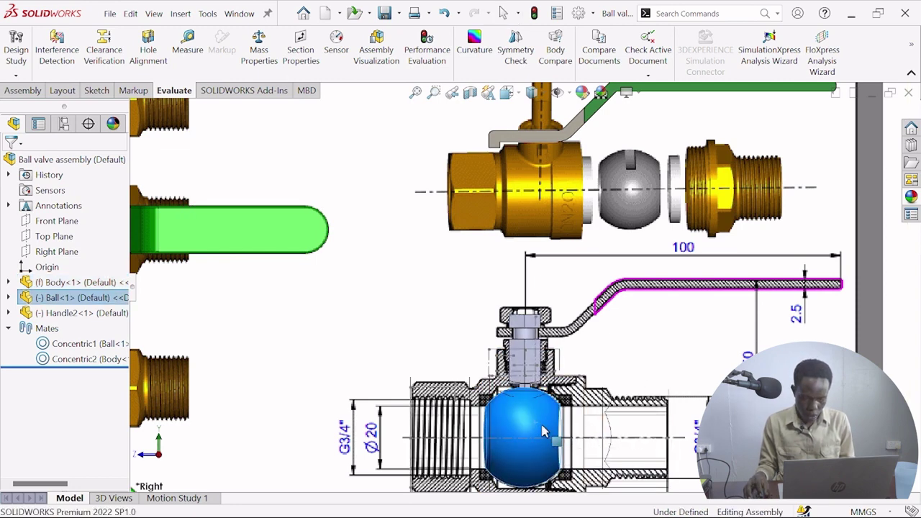
{"action": "left_click_drag", "start_coordinate": [536, 425], "coordinate": [537, 429]}
{"action": "scroll", "coordinate": [619, 332], "scroll_direction": "up", "scroll_amount": 4}
{"action": "scroll", "coordinate": [610, 382], "scroll_direction": "down", "scroll_amount": 2}
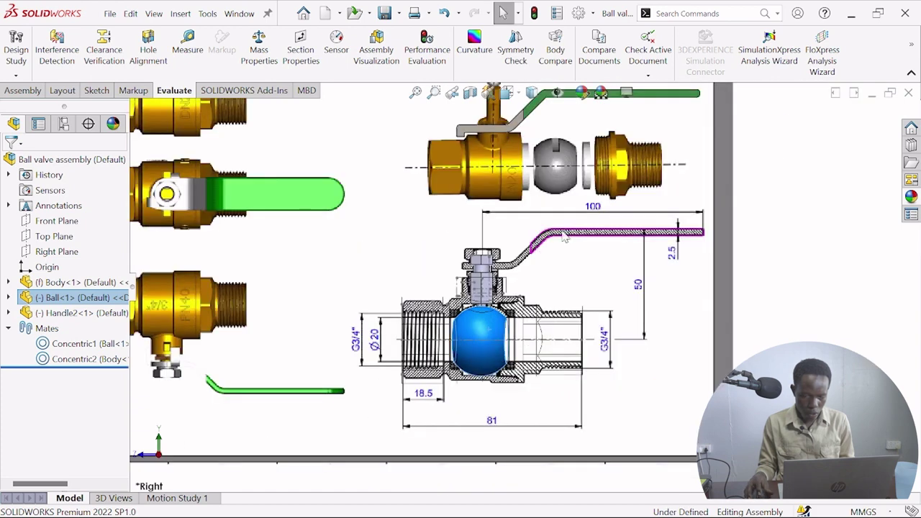
Fine-tune the ball's height so it lines up with the ball outline in the reference section.
{"action": "left_click", "coordinate": [518, 93]}
{"action": "key", "text": "Escape"}
{"action": "scroll", "coordinate": [634, 350], "scroll_direction": "up", "scroll_amount": 2}
{"action": "scroll", "coordinate": [634, 350], "scroll_direction": "down", "scroll_amount": 6}
{"action": "scroll", "coordinate": [532, 347], "scroll_direction": "up", "scroll_amount": 2}
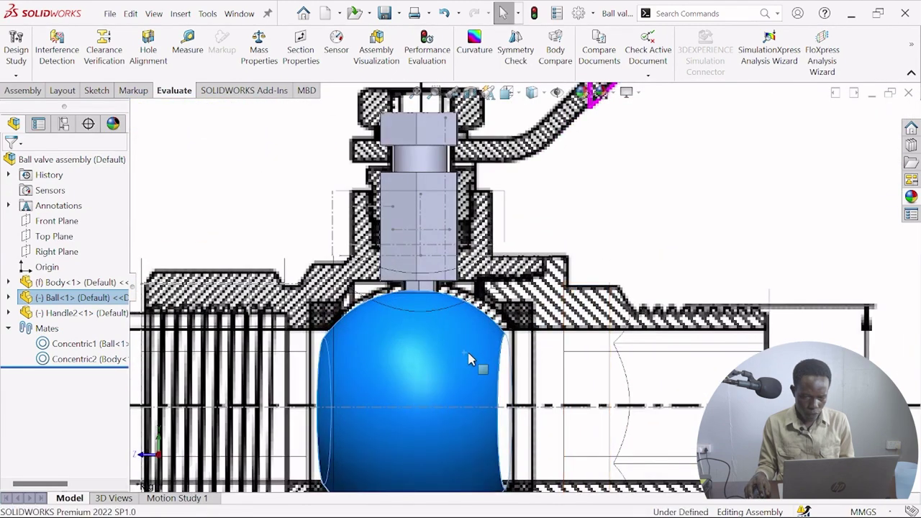
{"action": "left_click_drag", "start_coordinate": [475, 360], "coordinate": [475, 378]}
{"action": "scroll", "coordinate": [478, 379], "scroll_direction": "down", "scroll_amount": 3}
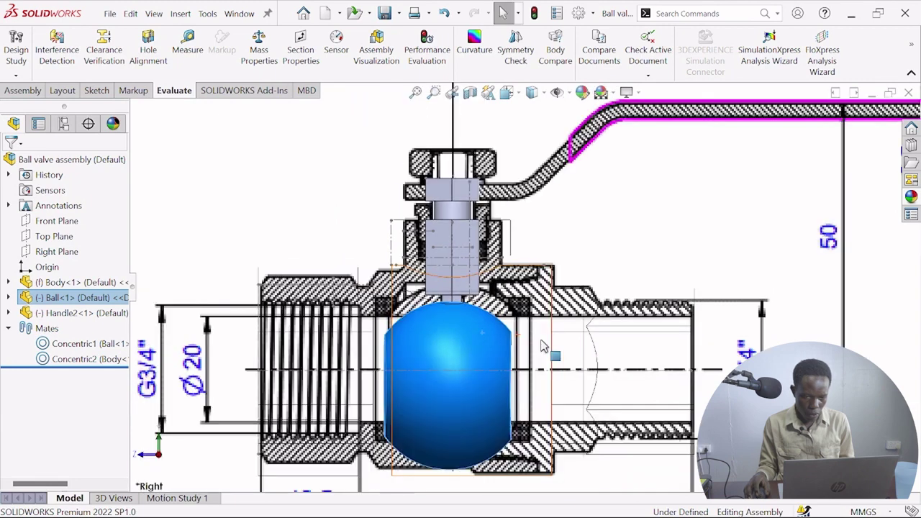
{"action": "left_click_drag", "start_coordinate": [526, 362], "coordinate": [482, 338]}
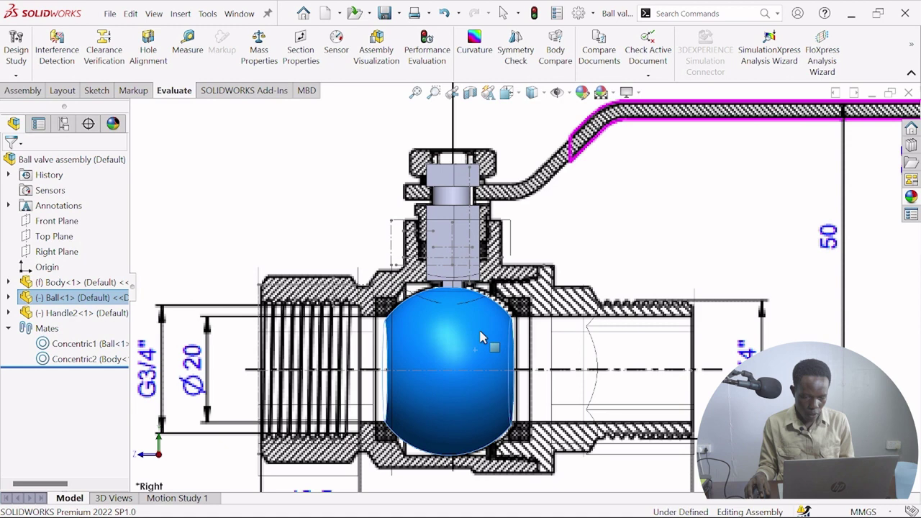
Open the Body part and set the neck extrusion's Direction 1 depth to 34 mm, using the reference drawing.
{"action": "left_click", "coordinate": [506, 245]}
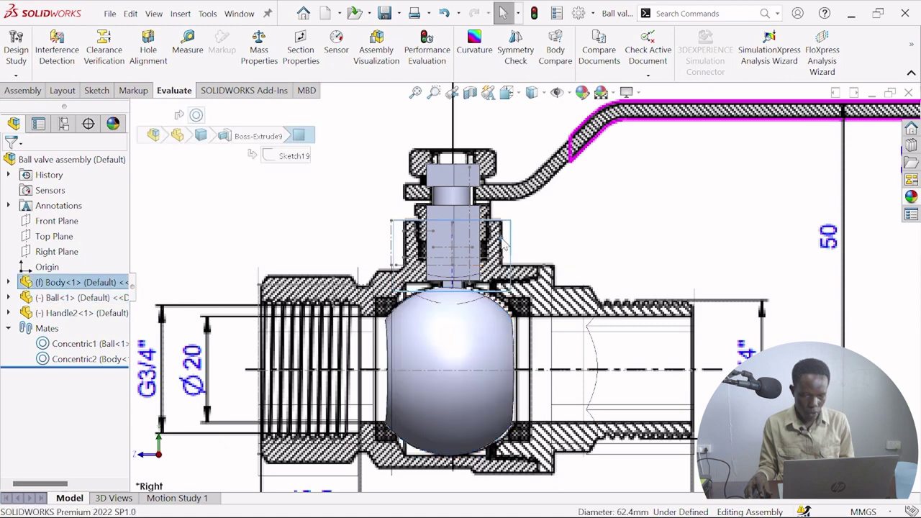
{"action": "left_click", "coordinate": [530, 179]}
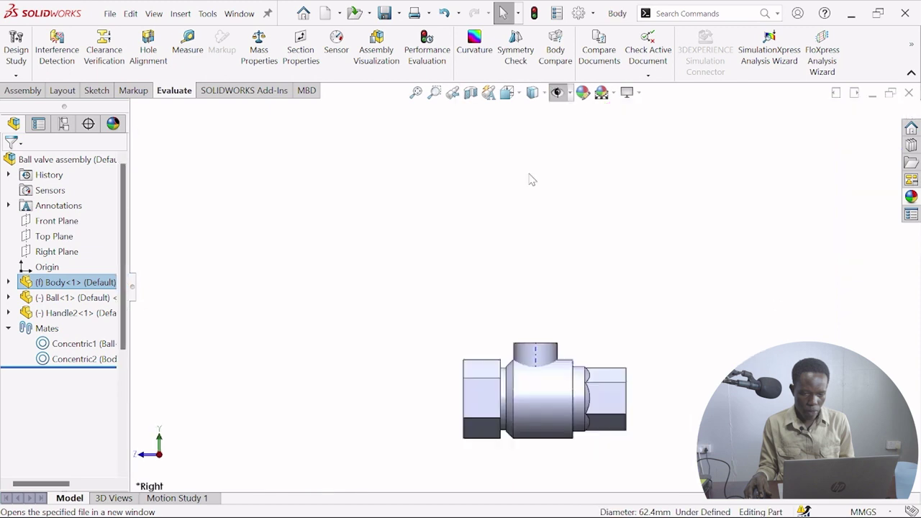
{"action": "left_click", "coordinate": [534, 353]}
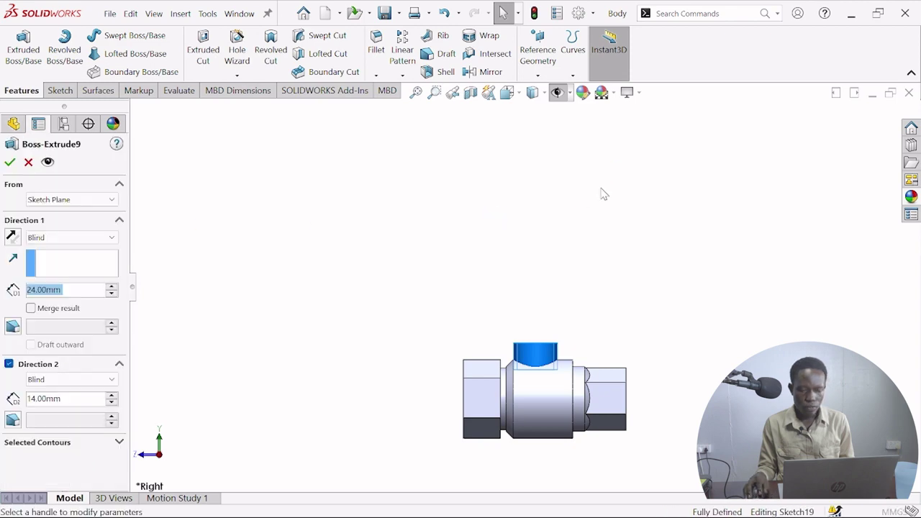
{"action": "left_click", "coordinate": [556, 94]}
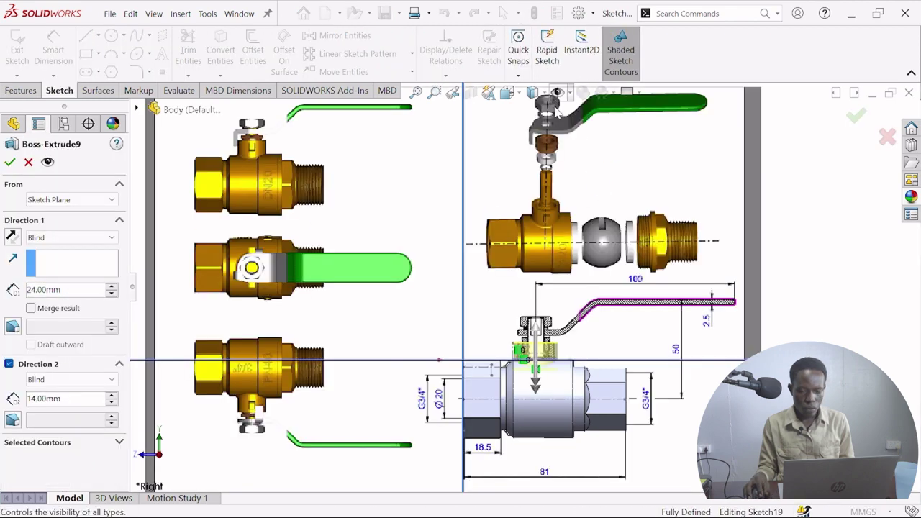
{"action": "scroll", "coordinate": [564, 383], "scroll_direction": "down", "scroll_amount": 5}
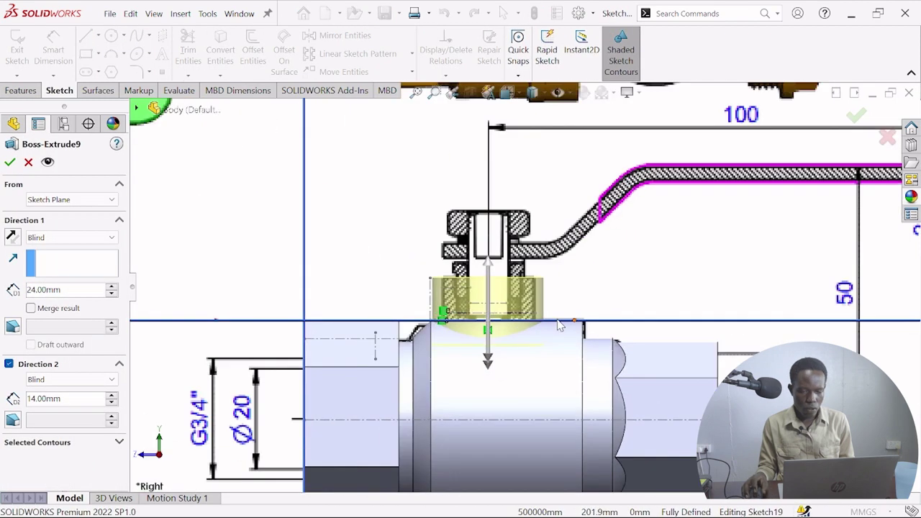
{"action": "left_click", "coordinate": [112, 287]}
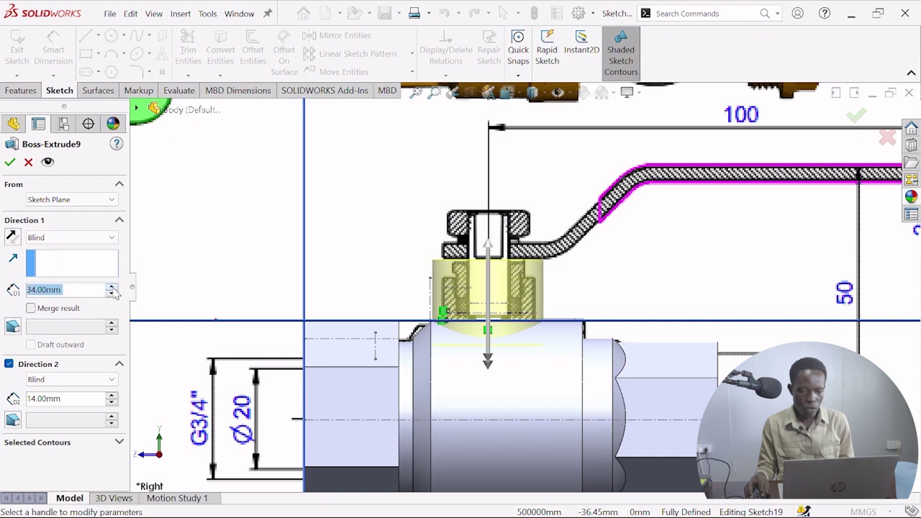
{"action": "left_click", "coordinate": [9, 163]}
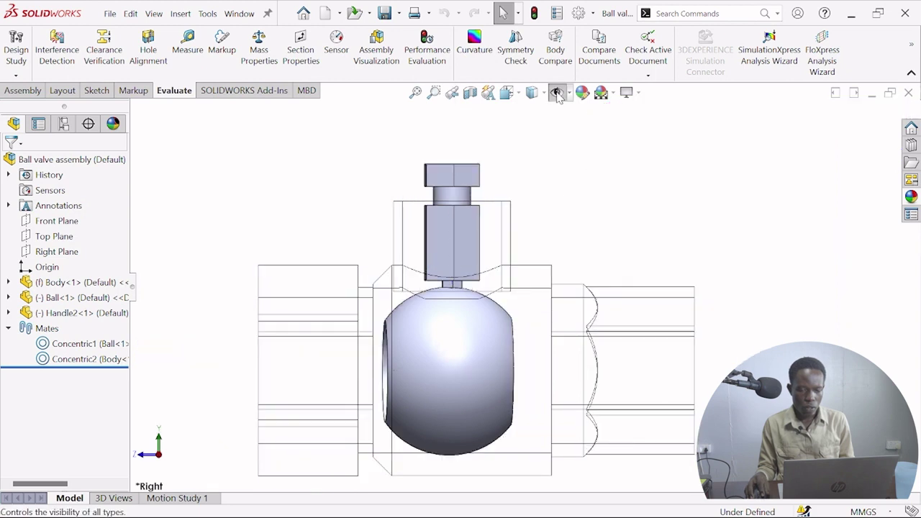
Edit the Body's neck extrusion Boss-Extrude9 in the assembly and set its Direction 1 depth to 33 mm.
{"action": "left_click", "coordinate": [473, 212]}
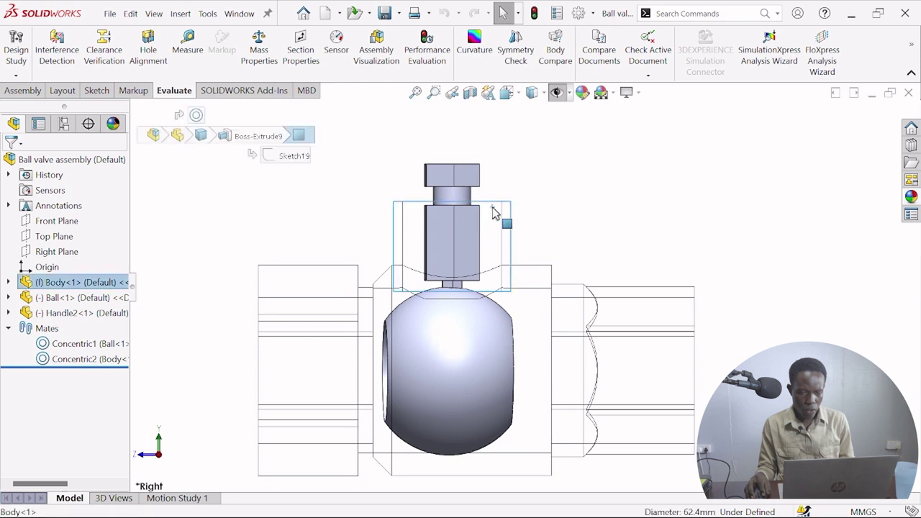
{"action": "left_click", "coordinate": [9, 282]}
{"action": "scroll", "coordinate": [64, 381], "scroll_direction": "down", "scroll_amount": 5}
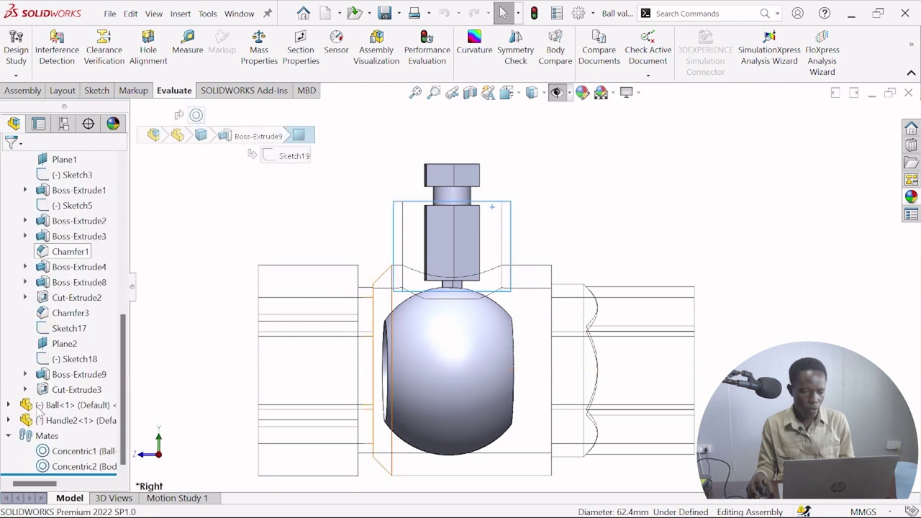
{"action": "left_click", "coordinate": [68, 378]}
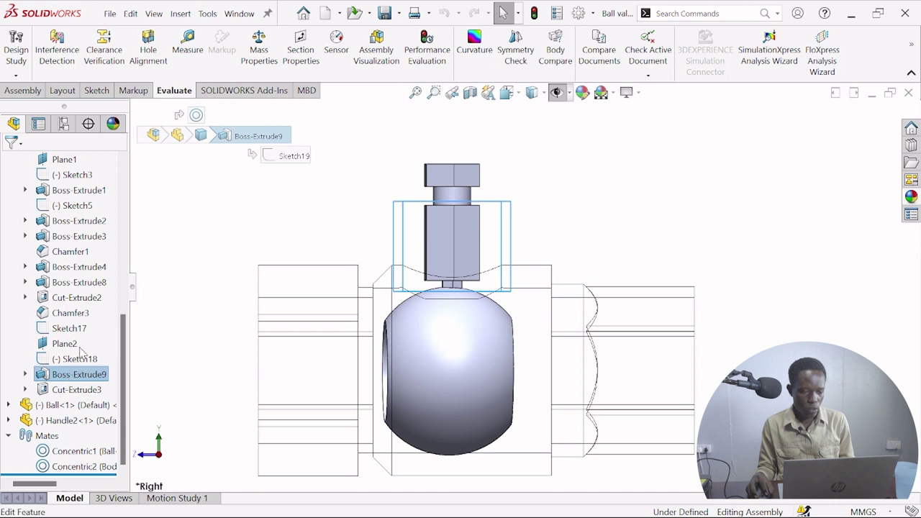
{"action": "left_click", "coordinate": [81, 351]}
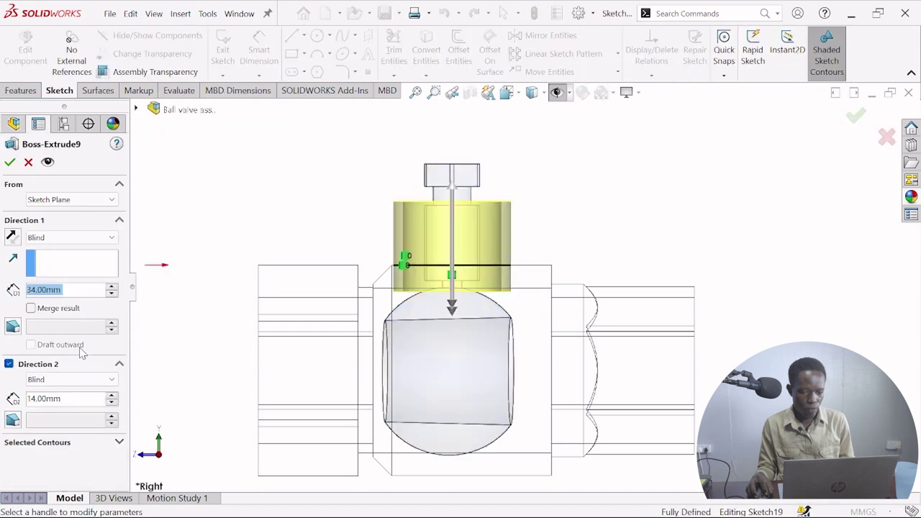
{"action": "left_click", "coordinate": [454, 187]}
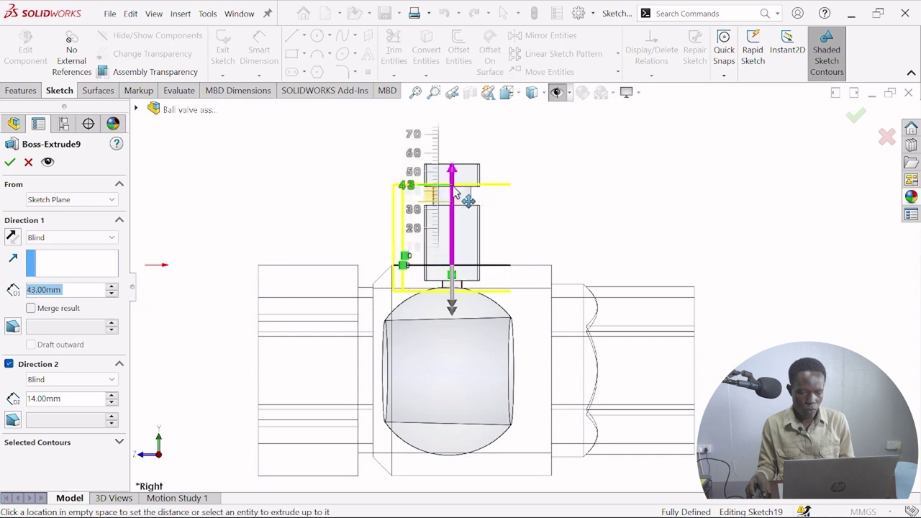
{"action": "left_click_drag", "start_coordinate": [456, 192], "coordinate": [466, 217]}
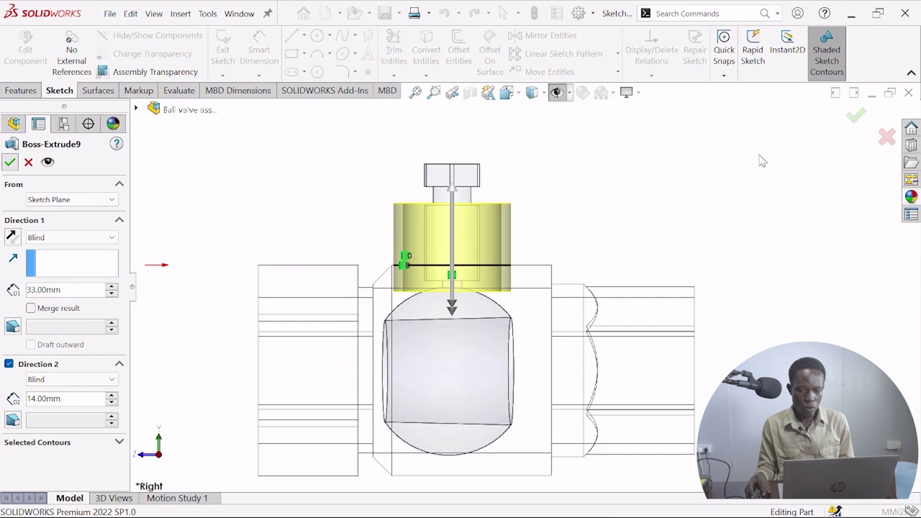
{"action": "left_click", "coordinate": [855, 115]}
{"action": "left_click", "coordinate": [873, 124]}
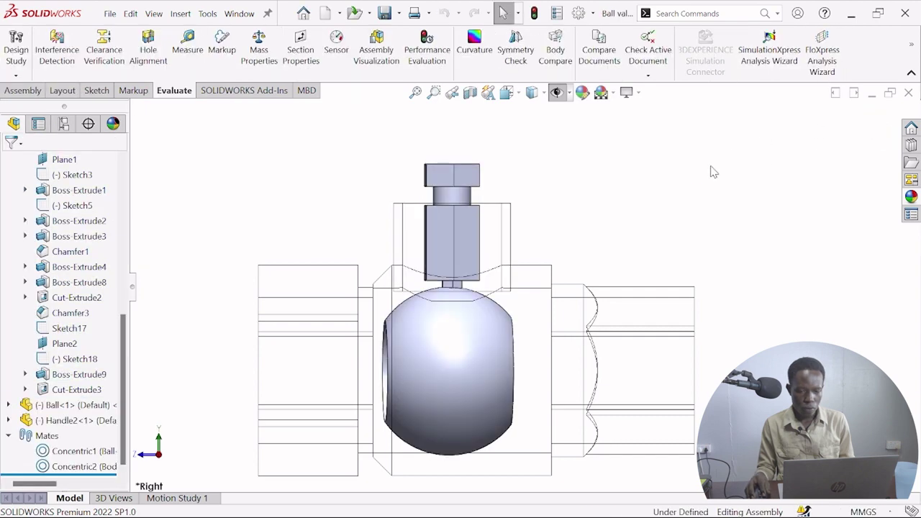
Display the reference section drawing and shift the ball with its stem slightly upward inside the body.
{"action": "left_click", "coordinate": [558, 93]}
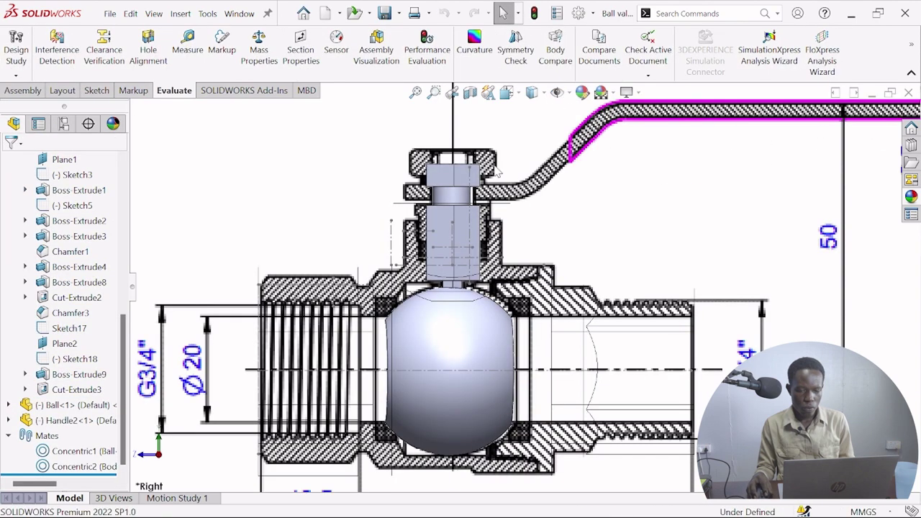
{"action": "left_click", "coordinate": [461, 176]}
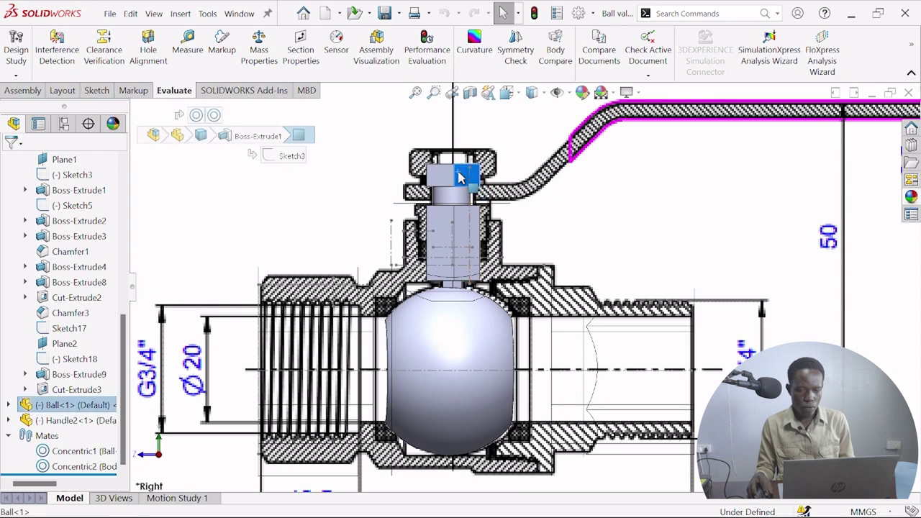
{"action": "left_click_drag", "start_coordinate": [460, 176], "coordinate": [462, 170]}
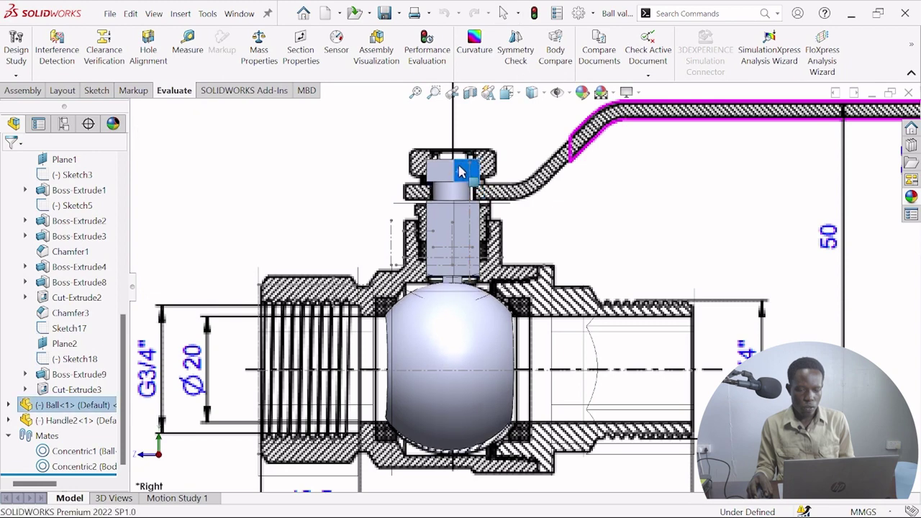
{"action": "left_click", "coordinate": [563, 203]}
Hide the reference drawing and check the distance between the neck's top rim and the stem's shoulder face.
{"action": "mouse_move", "coordinate": [563, 203]}
{"action": "middle_mouse_down"}
{"action": "mouse_move", "coordinate": [561, 218]}
{"action": "mouse_move", "coordinate": [547, 189]}
{"action": "middle_mouse_up"}
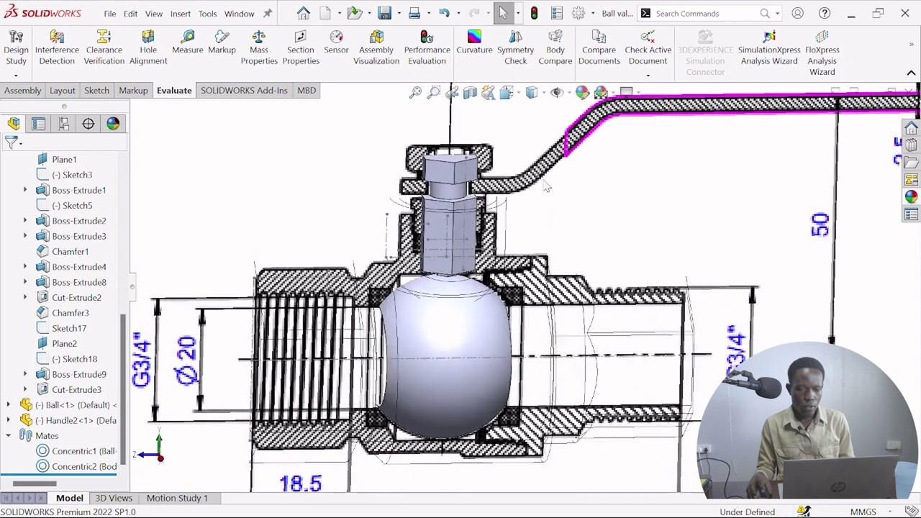
{"action": "left_click", "coordinate": [557, 94]}
{"action": "scroll", "coordinate": [461, 205], "scroll_direction": "down", "scroll_amount": 4}
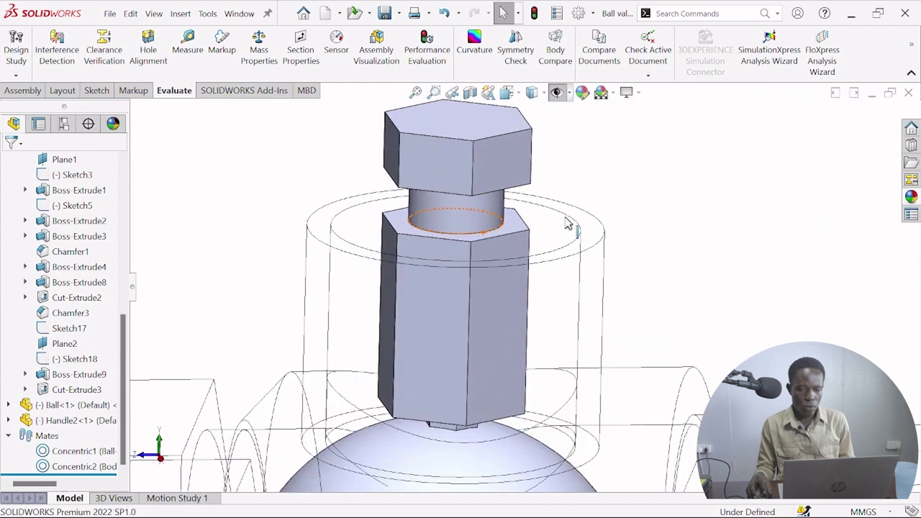
{"action": "left_click", "coordinate": [598, 232]}
{"action": "left_click", "coordinate": [511, 234]}
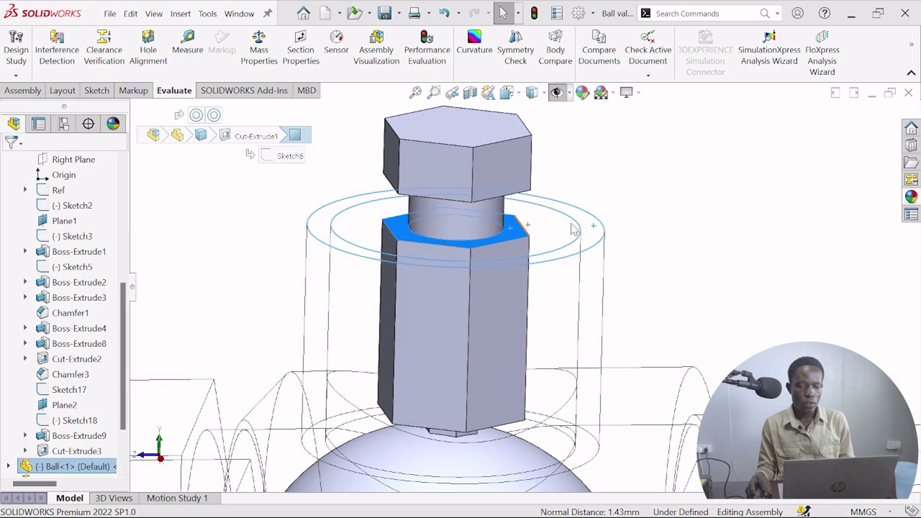
{"action": "left_click", "coordinate": [678, 173]}
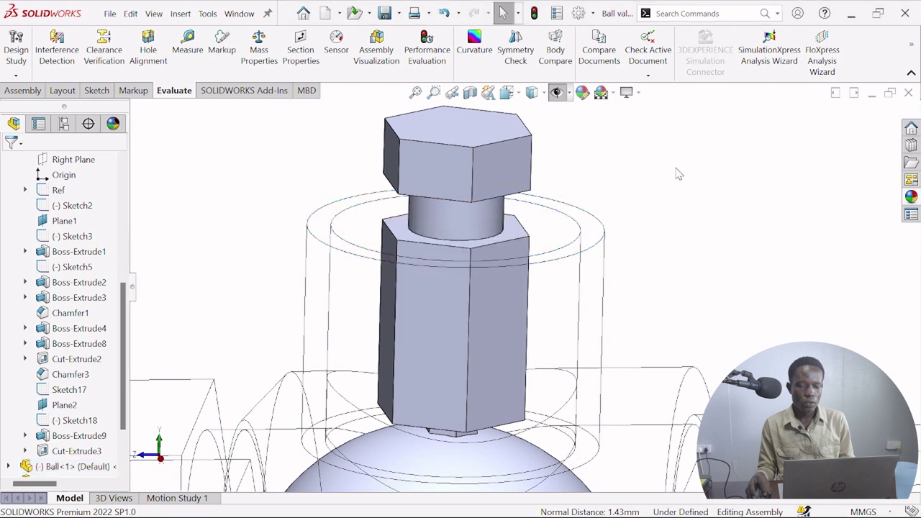
Open the Body part and examine its neck opening against the section and exploded views of the reference picture.
{"action": "left_click", "coordinate": [600, 231]}
{"action": "left_click", "coordinate": [622, 172]}
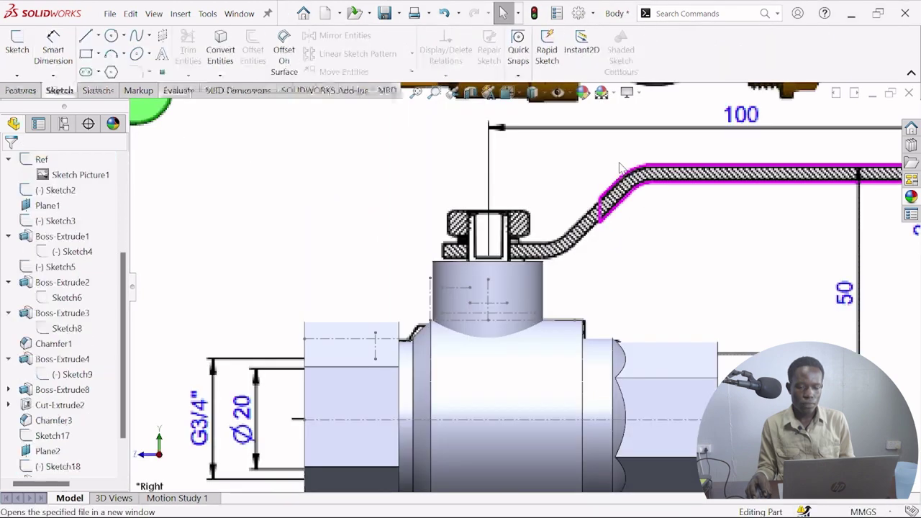
{"action": "mouse_move", "coordinate": [581, 221]}
{"action": "middle_mouse_down"}
{"action": "mouse_move", "coordinate": [572, 260]}
{"action": "mouse_move", "coordinate": [581, 328]}
{"action": "middle_mouse_up"}
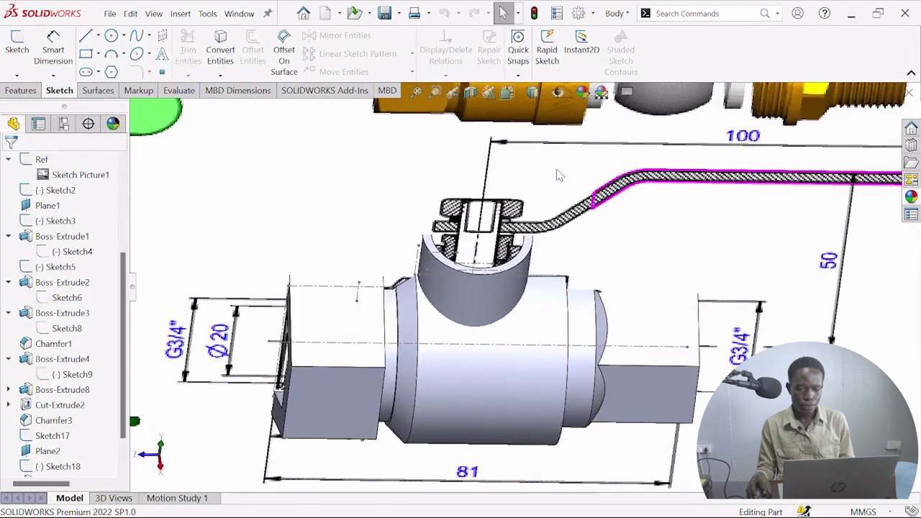
{"action": "left_click", "coordinate": [557, 93]}
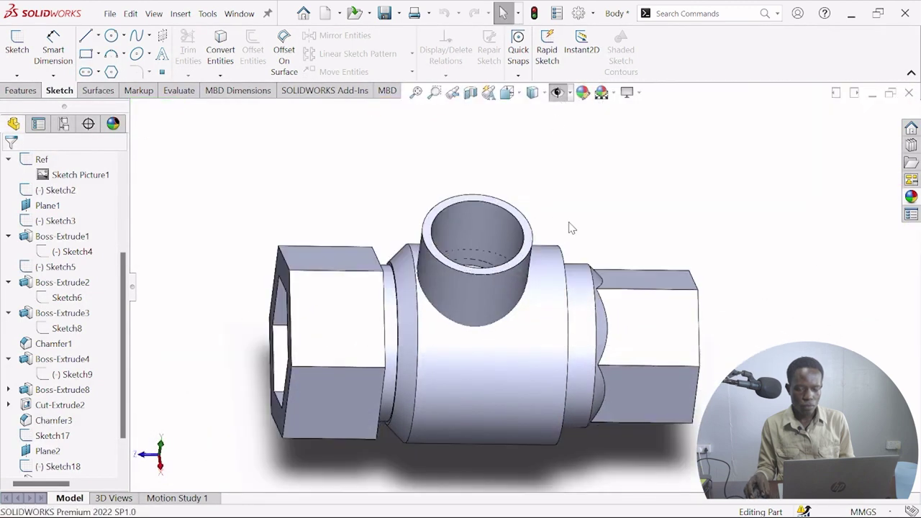
{"action": "scroll", "coordinate": [572, 228], "scroll_direction": "down", "scroll_amount": 2}
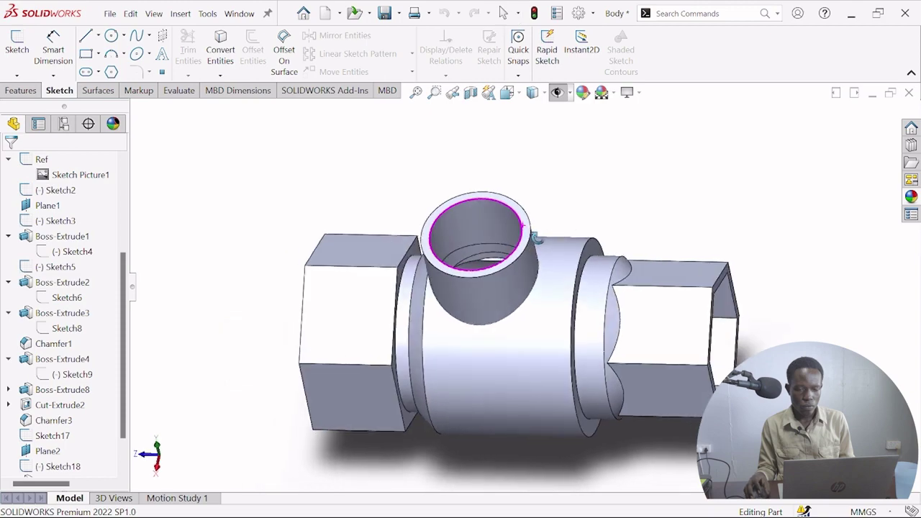
{"action": "left_click", "coordinate": [557, 92]}
{"action": "scroll", "coordinate": [558, 151], "scroll_direction": "up", "scroll_amount": 3}
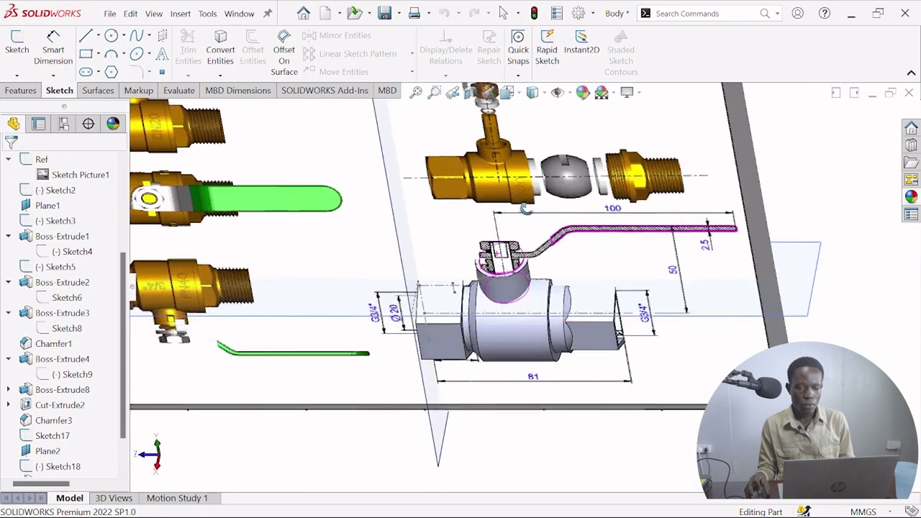
{"action": "scroll", "coordinate": [512, 162], "scroll_direction": "down", "scroll_amount": 3}
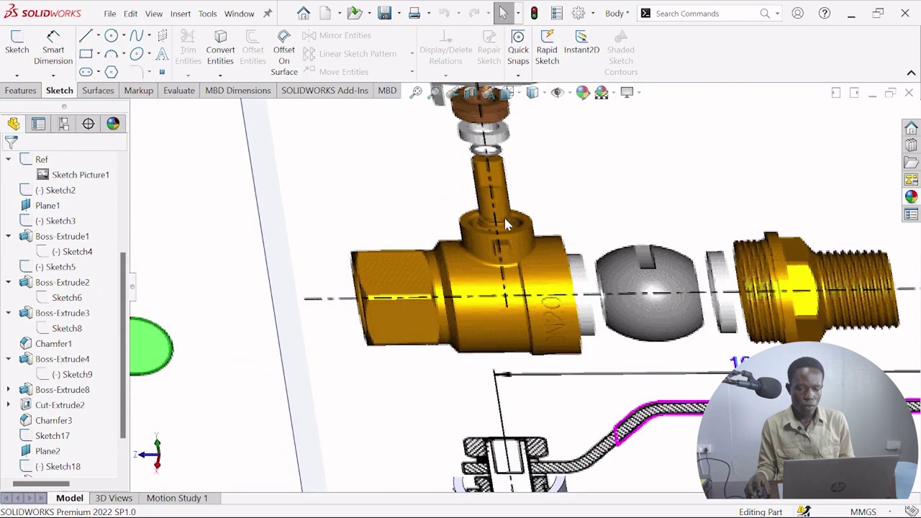
{"action": "left_click", "coordinate": [556, 94]}
{"action": "scroll", "coordinate": [547, 248], "scroll_direction": "up", "scroll_amount": 2}
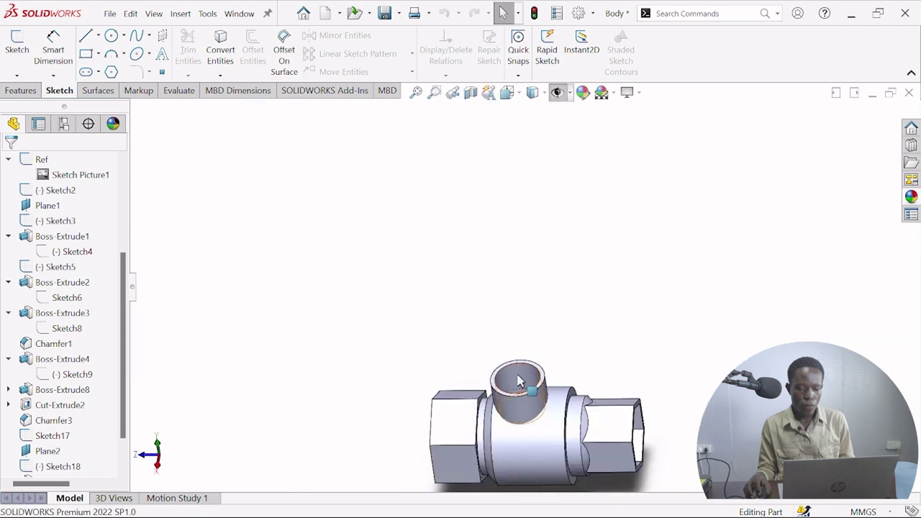
{"action": "scroll", "coordinate": [520, 382], "scroll_direction": "down", "scroll_amount": 2}
{"action": "middle_click_drag", "start_coordinate": [524, 376], "coordinate": [499, 328]}
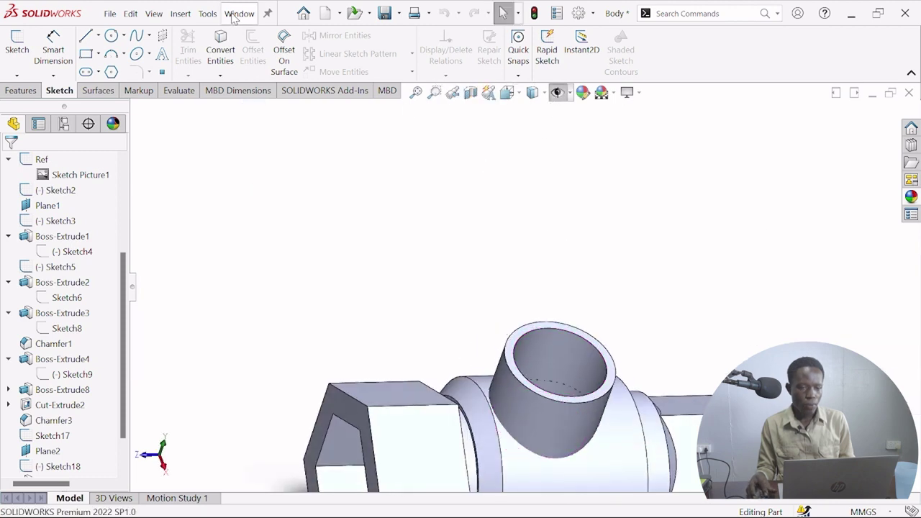
Switch to the Ball part and show Sketch1 with its reference picture behind the model.
{"action": "left_click", "coordinate": [233, 15]}
{"action": "left_click", "coordinate": [284, 199]}
{"action": "middle_click_drag", "start_coordinate": [466, 256], "coordinate": [499, 286]}
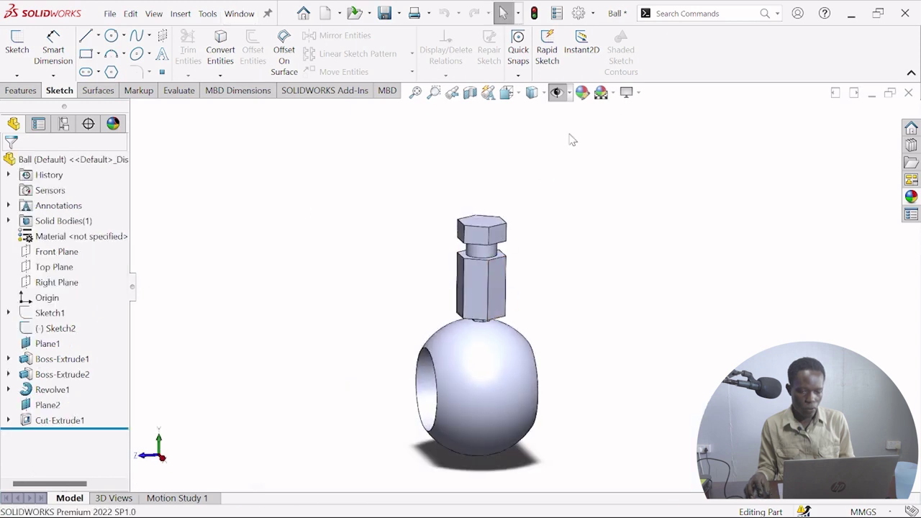
{"action": "left_click", "coordinate": [557, 93]}
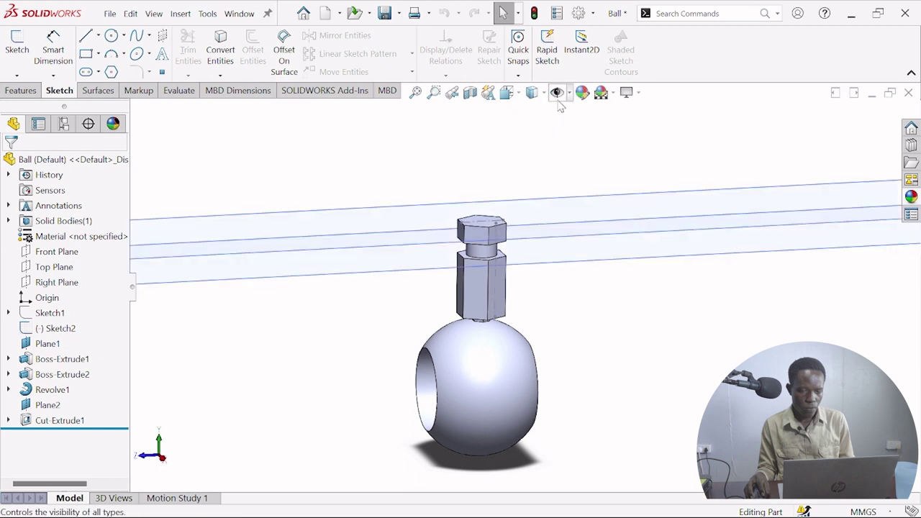
{"action": "left_click", "coordinate": [557, 92]}
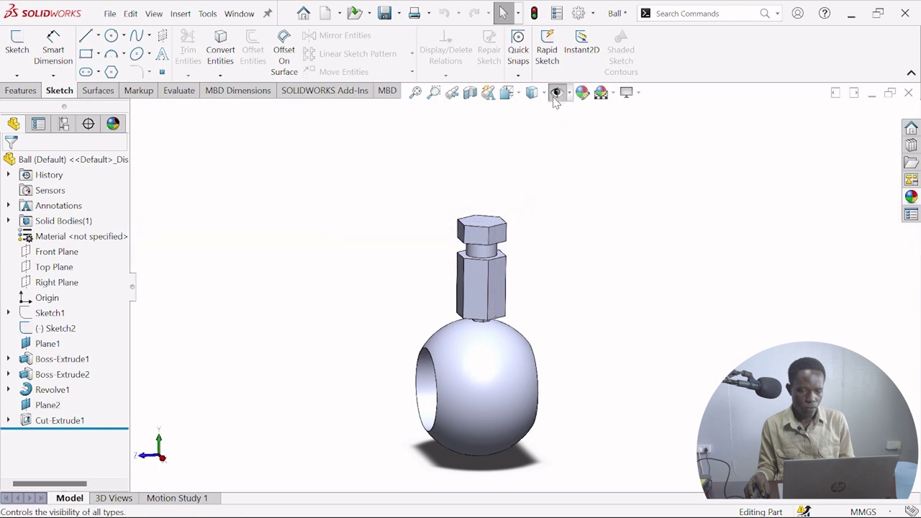
{"action": "left_click", "coordinate": [49, 313]}
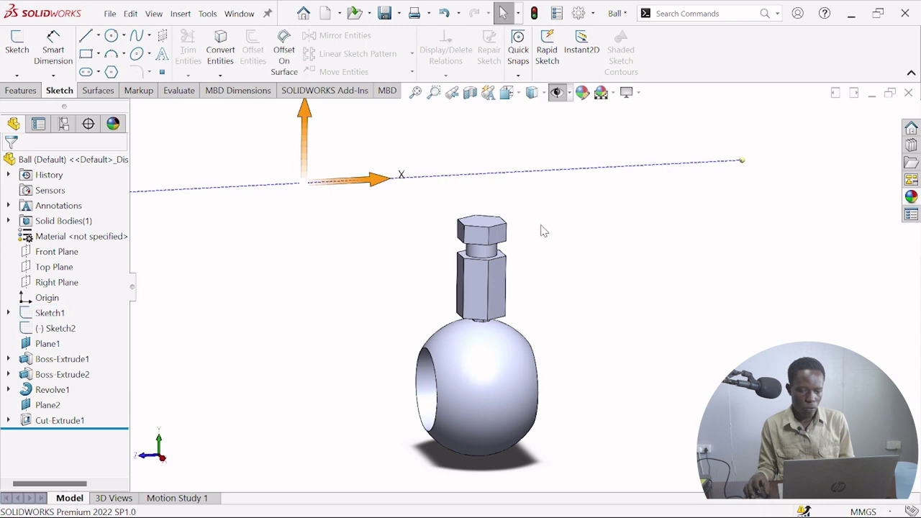
{"action": "scroll", "coordinate": [544, 230], "scroll_direction": "up", "scroll_amount": 3}
{"action": "left_click", "coordinate": [556, 93]}
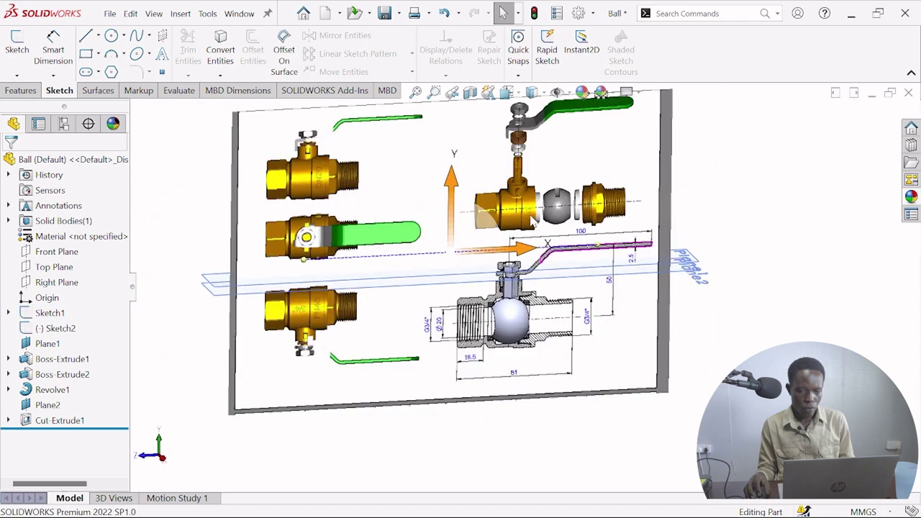
Examine the neck, stem and nut in the reference picture's assembled, exploded and section views.
{"action": "scroll", "coordinate": [533, 221], "scroll_direction": "down", "scroll_amount": 3}
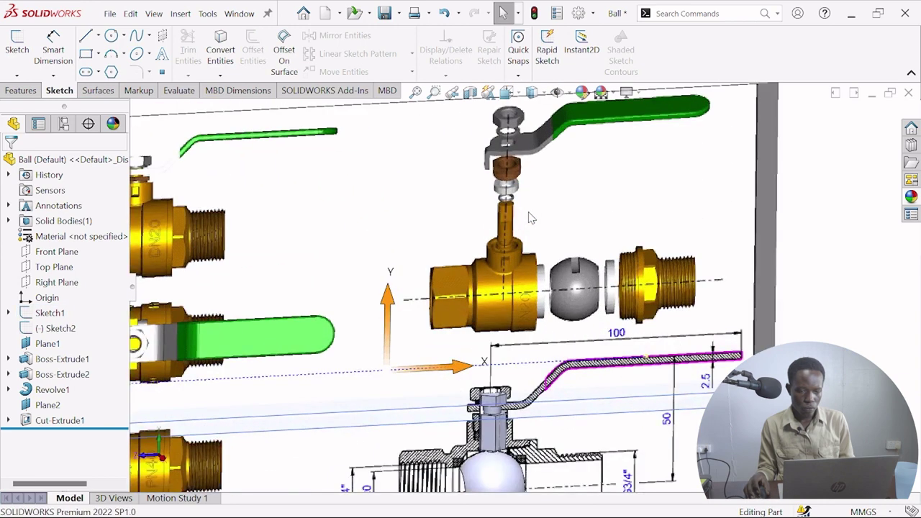
{"action": "scroll", "coordinate": [531, 218], "scroll_direction": "up", "scroll_amount": 3}
{"action": "scroll", "coordinate": [302, 237], "scroll_direction": "down", "scroll_amount": 3}
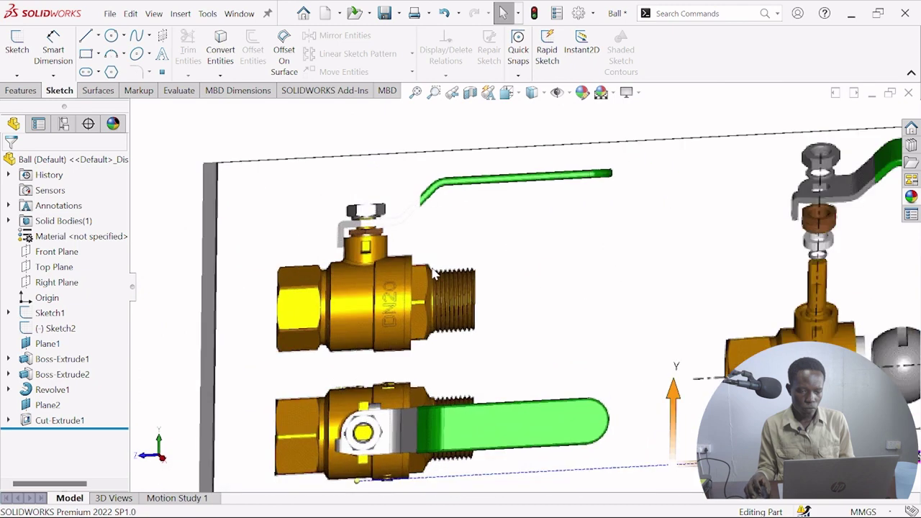
{"action": "scroll", "coordinate": [434, 274], "scroll_direction": "up", "scroll_amount": 2}
{"action": "scroll", "coordinate": [609, 411], "scroll_direction": "down", "scroll_amount": 3}
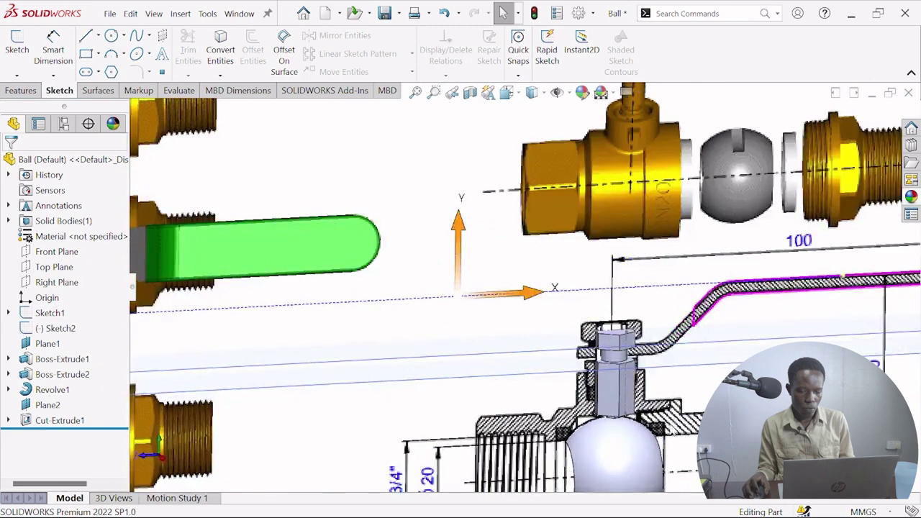
{"action": "mouse_move", "coordinate": [639, 356]}
{"action": "middle_mouse_down"}
{"action": "mouse_move", "coordinate": [648, 370]}
{"action": "mouse_move", "coordinate": [652, 361]}
{"action": "mouse_move", "coordinate": [635, 372]}
{"action": "mouse_move", "coordinate": [643, 374]}
{"action": "middle_mouse_up"}
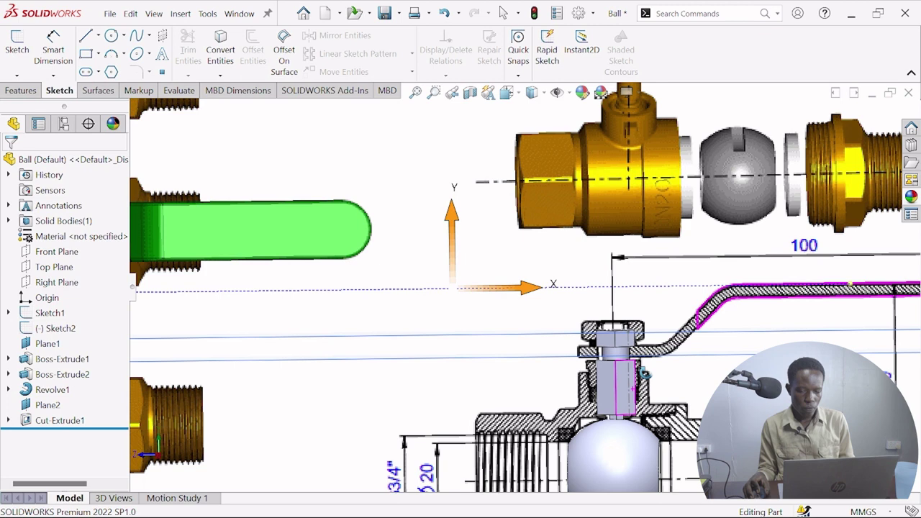
{"action": "key", "text": "Escape"}
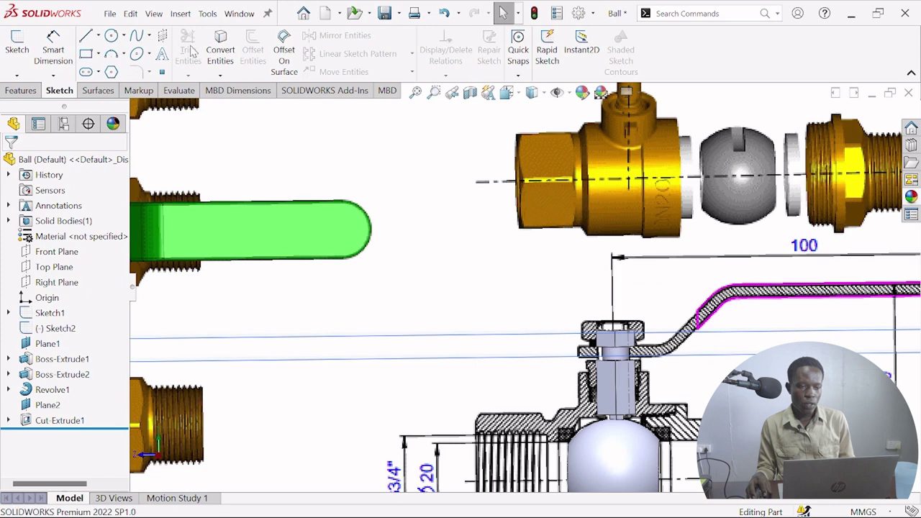
Switch to the Body part, show its reference drawing, and start a sketch on the neck's top rim face.
{"action": "left_click", "coordinate": [280, 181]}
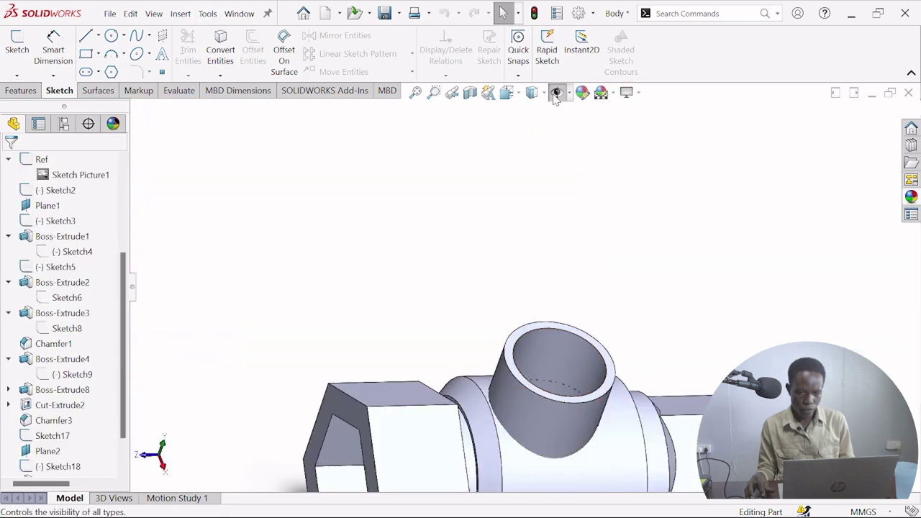
{"action": "left_click", "coordinate": [556, 92]}
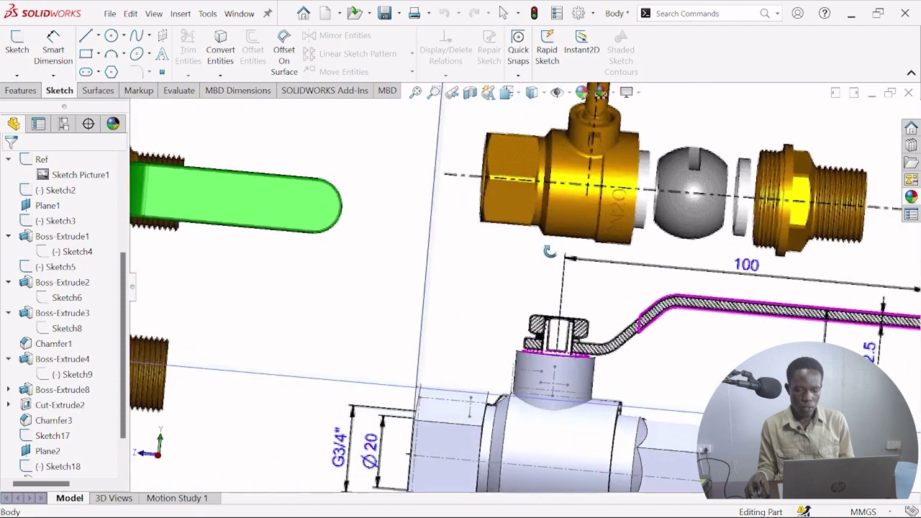
{"action": "scroll", "coordinate": [554, 367], "scroll_direction": "down", "scroll_amount": 5}
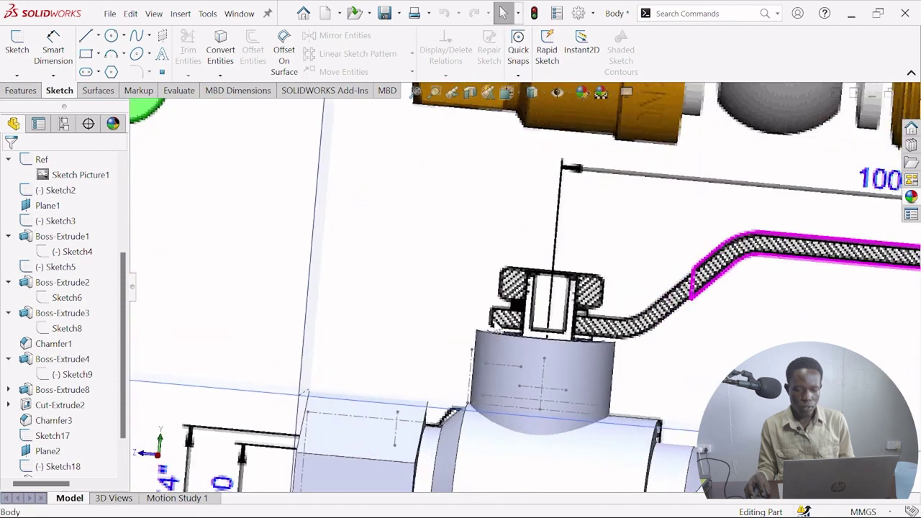
{"action": "middle_click_drag", "start_coordinate": [554, 356], "coordinate": [475, 364]}
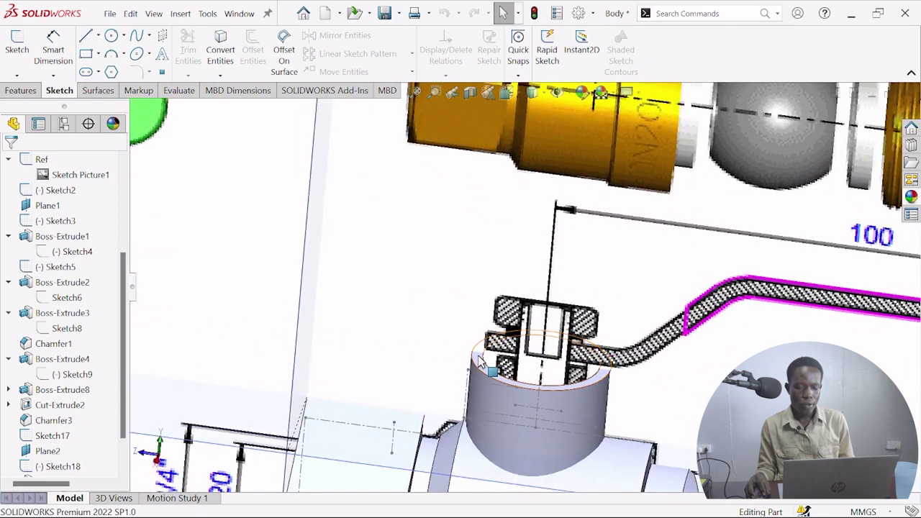
{"action": "left_click", "coordinate": [478, 360]}
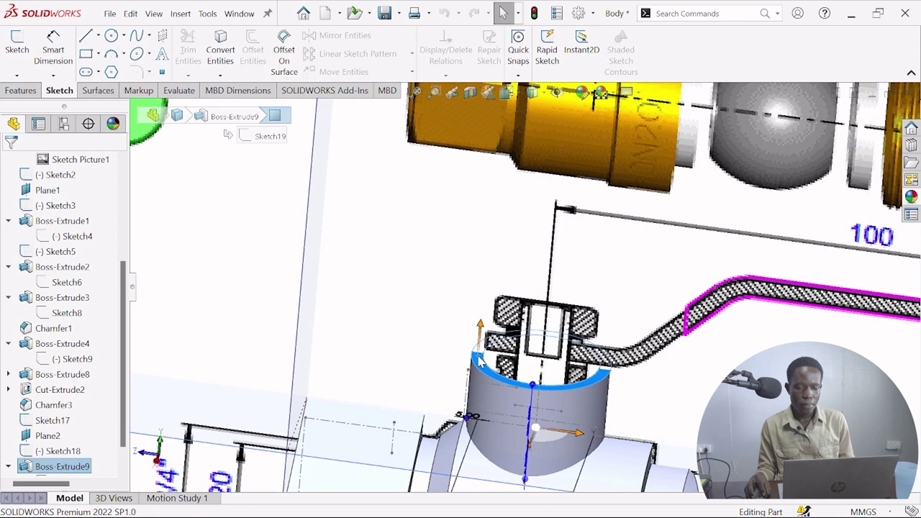
{"action": "left_click", "coordinate": [534, 339]}
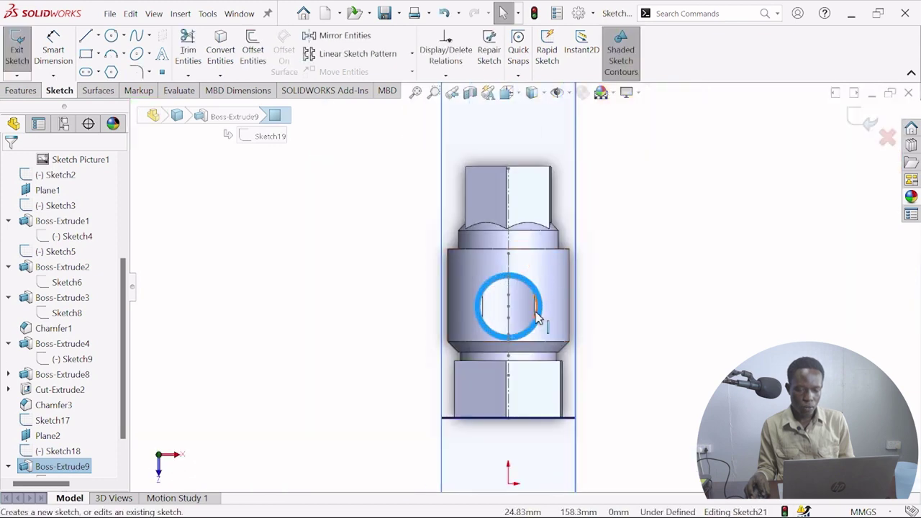
Offset the neck's outer circular edge 10 mm inward to create the inner circle of the sketch.
{"action": "scroll", "coordinate": [536, 306], "scroll_direction": "down", "scroll_amount": 5}
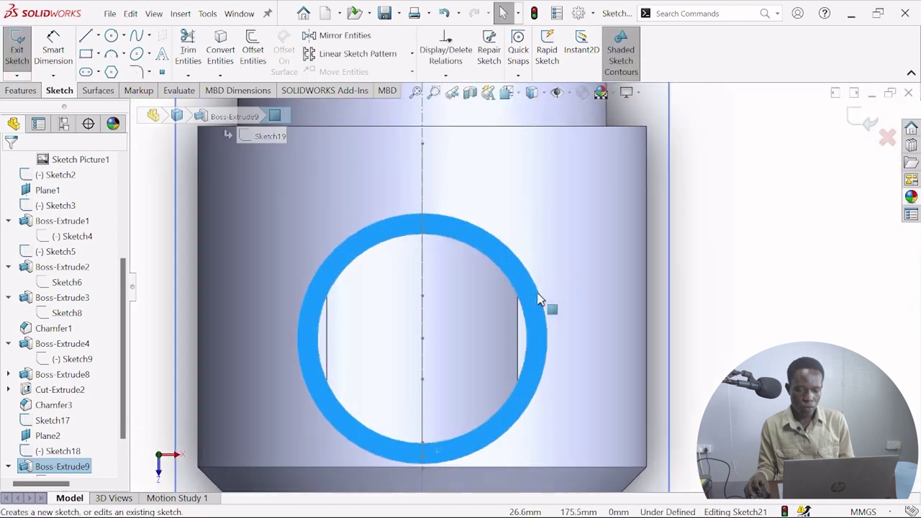
{"action": "left_click", "coordinate": [480, 231]}
{"action": "left_click", "coordinate": [253, 55]}
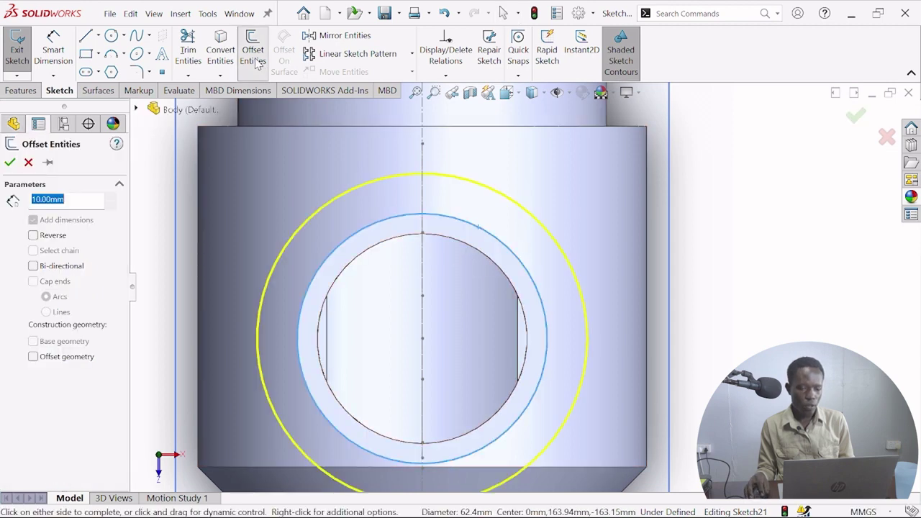
{"action": "left_click", "coordinate": [33, 236]}
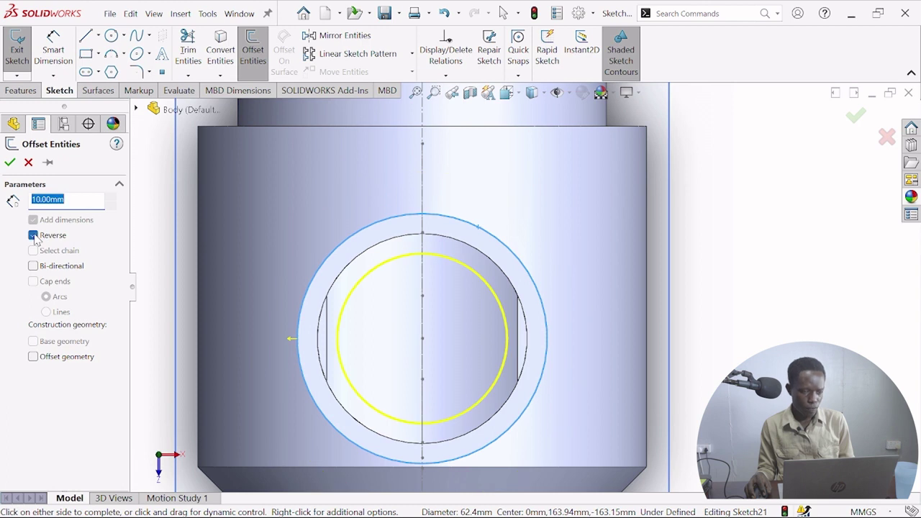
{"action": "left_click", "coordinate": [9, 163]}
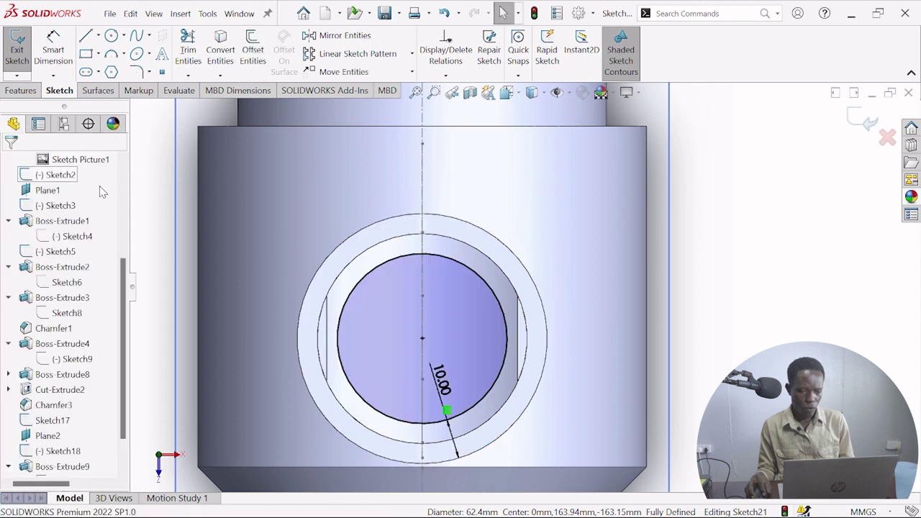
Offset the same outer neck edge 5 mm inward to complete the ring profile.
{"action": "left_click", "coordinate": [453, 223]}
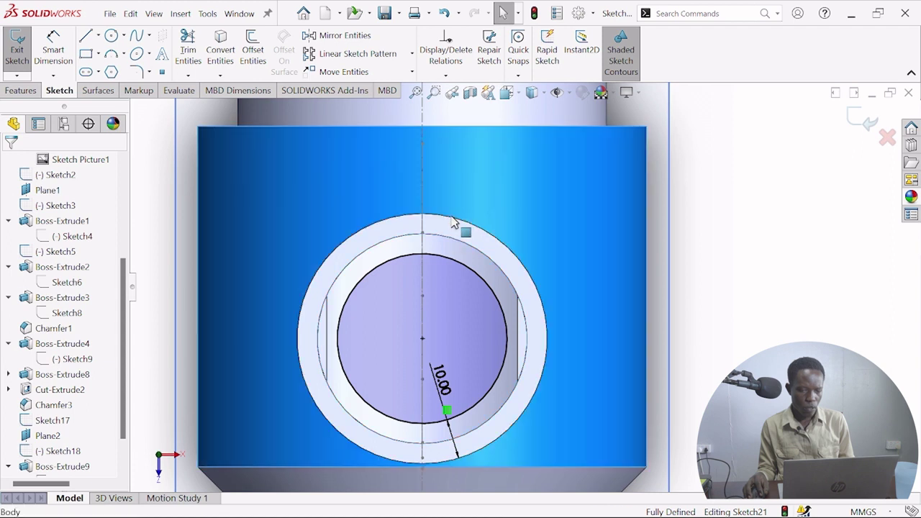
{"action": "left_click", "coordinate": [451, 217]}
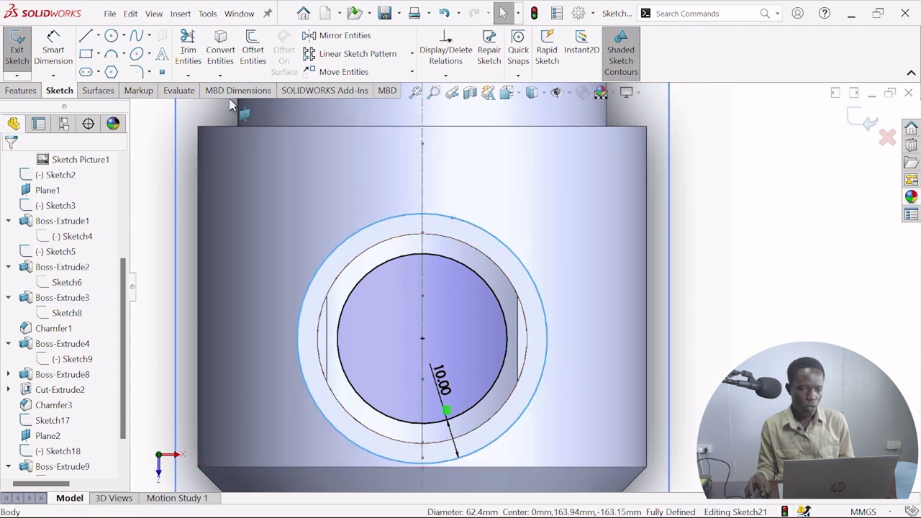
{"action": "left_click", "coordinate": [257, 60]}
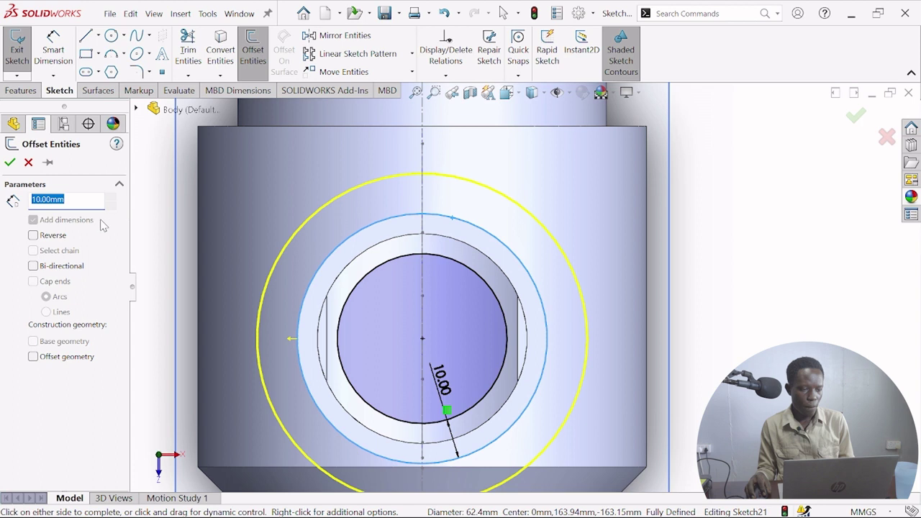
{"action": "type", "text": "5"}
{"action": "key", "text": "Return"}
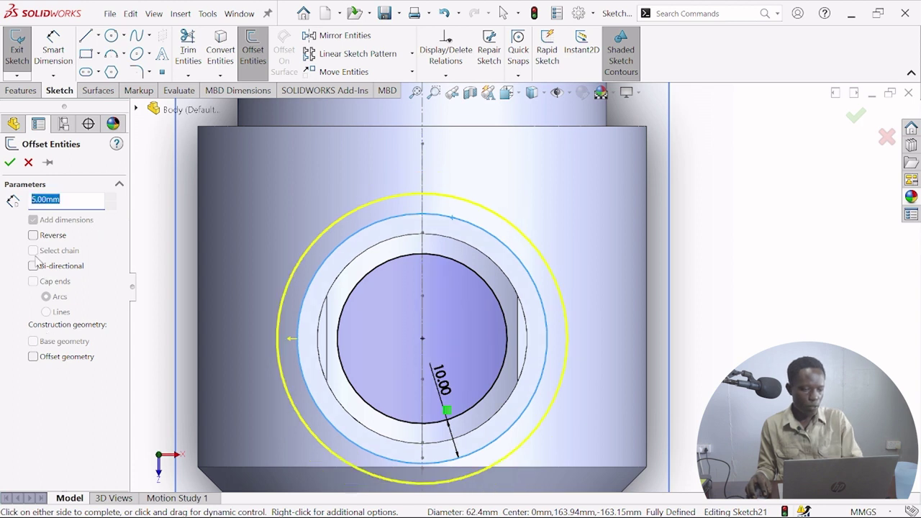
{"action": "left_click", "coordinate": [33, 235]}
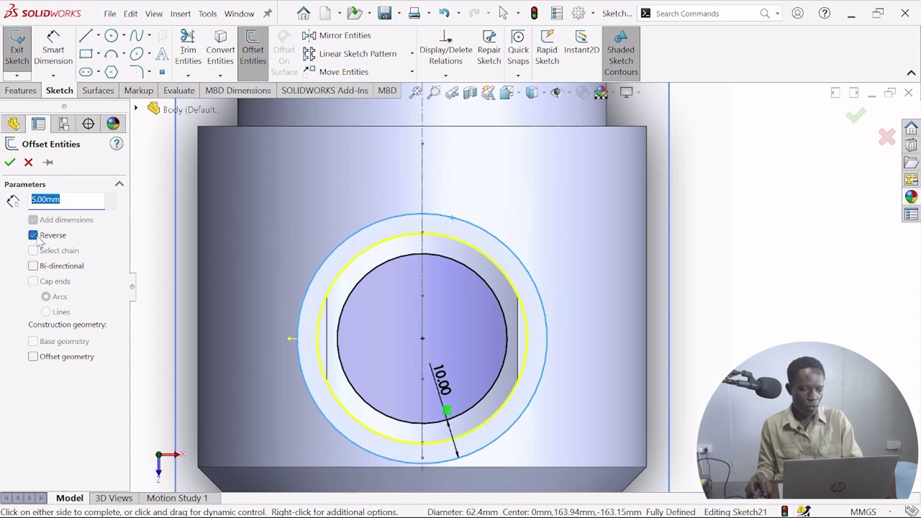
{"action": "left_click", "coordinate": [9, 162]}
Set up a blind boss extrusion of the ring upward from the neck rim, about 16 mm high, without merging the result.
{"action": "scroll", "coordinate": [485, 302], "scroll_direction": "up", "scroll_amount": 3}
{"action": "middle_click_drag", "start_coordinate": [485, 301], "coordinate": [374, 187]}
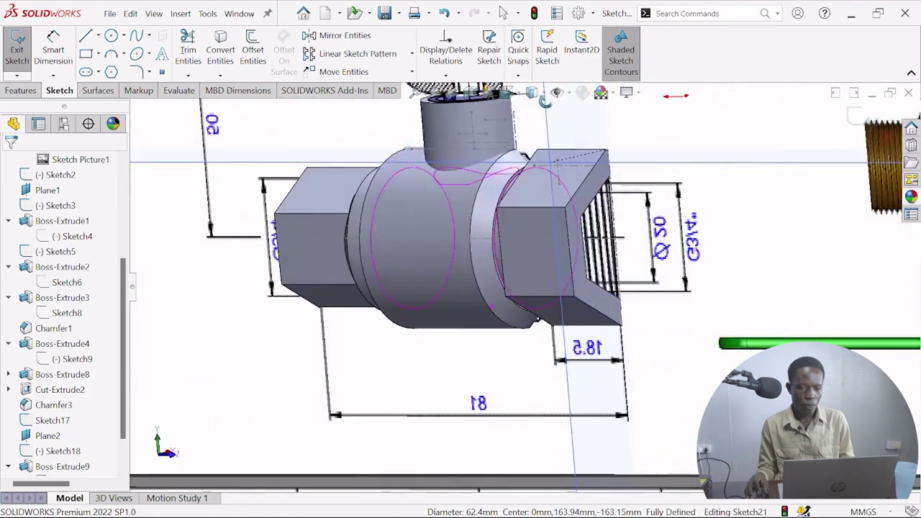
{"action": "left_click", "coordinate": [21, 90]}
{"action": "left_click", "coordinate": [28, 69]}
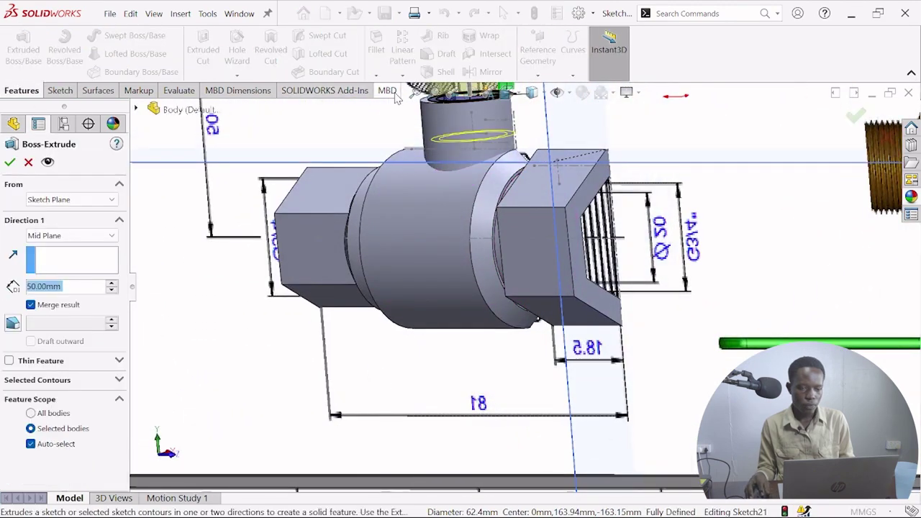
{"action": "left_click", "coordinate": [521, 98]}
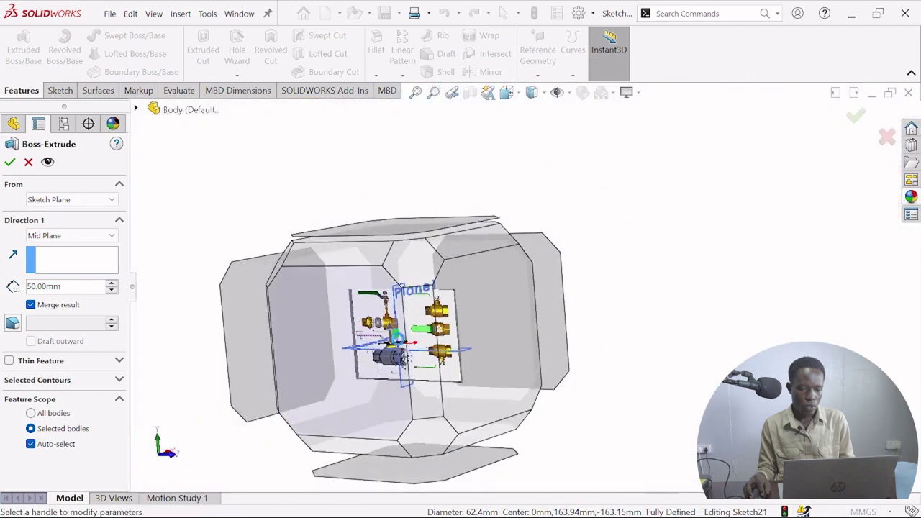
{"action": "left_click", "coordinate": [594, 321]}
{"action": "scroll", "coordinate": [594, 322], "scroll_direction": "down", "scroll_amount": 4}
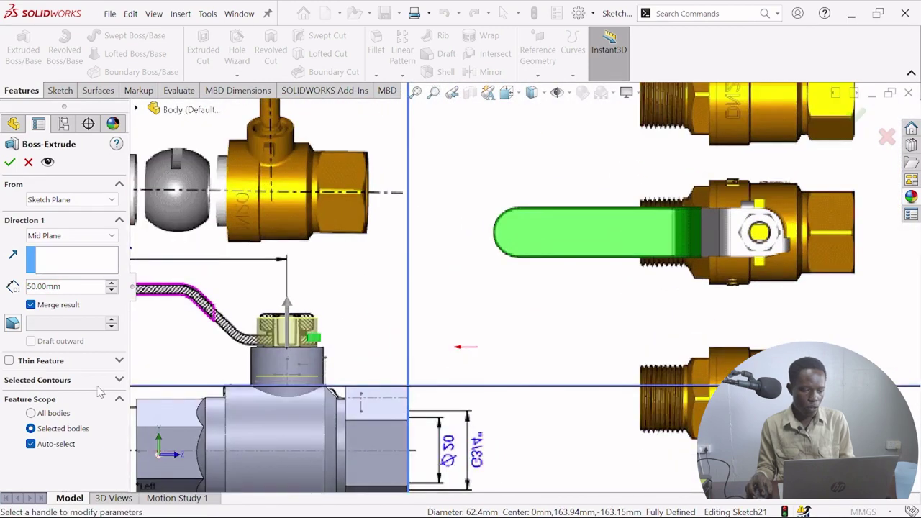
{"action": "left_click", "coordinate": [31, 306]}
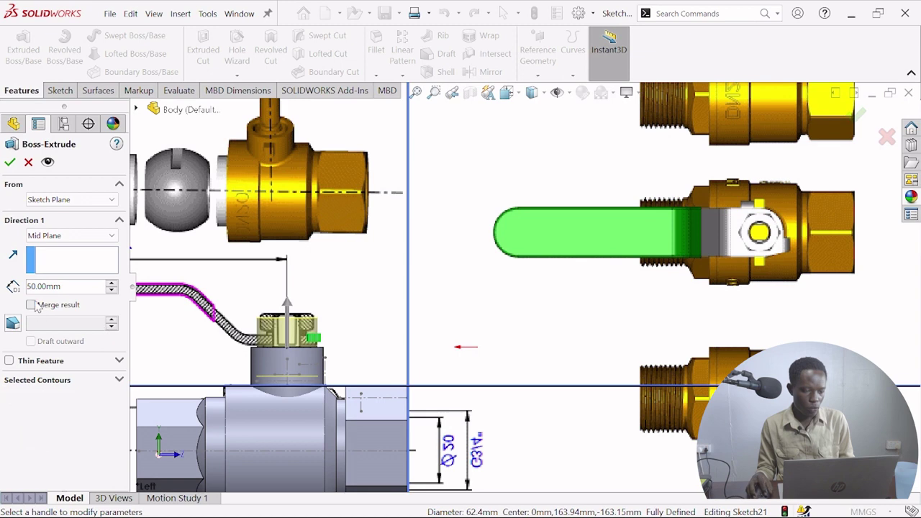
{"action": "left_click", "coordinate": [96, 251]}
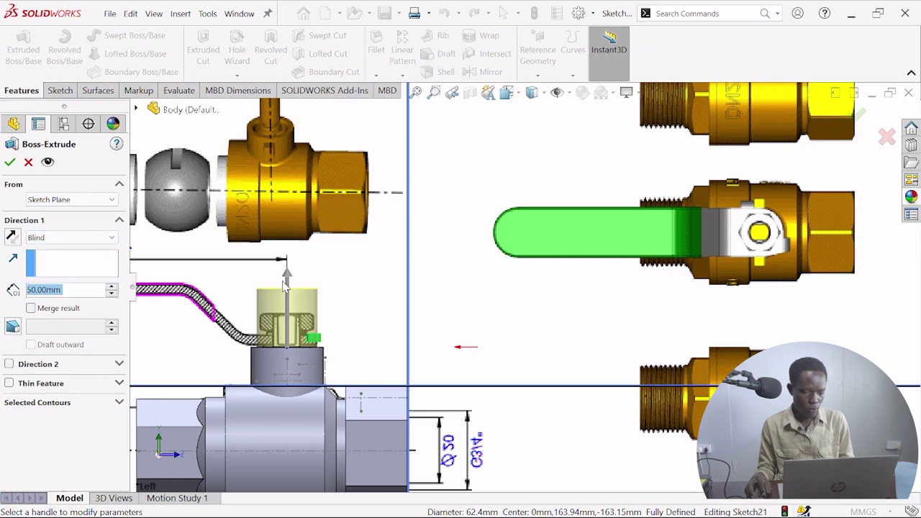
{"action": "left_click_drag", "start_coordinate": [295, 285], "coordinate": [303, 345]}
Match the ring extrusion's height to the top of the handle plate in the reference section view and complete the feature.
{"action": "scroll", "coordinate": [475, 227], "scroll_direction": "up", "scroll_amount": 3}
{"action": "middle_click_drag", "start_coordinate": [506, 321], "coordinate": [317, 321]}
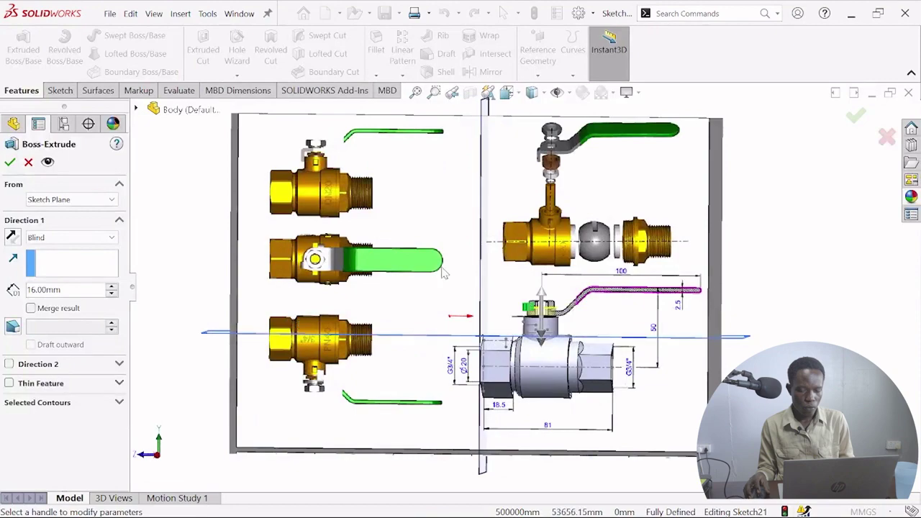
{"action": "left_click", "coordinate": [517, 97]}
{"action": "left_click", "coordinate": [450, 332]}
{"action": "scroll", "coordinate": [610, 322], "scroll_direction": "down", "scroll_amount": 6}
{"action": "scroll", "coordinate": [512, 270], "scroll_direction": "down", "scroll_amount": 3}
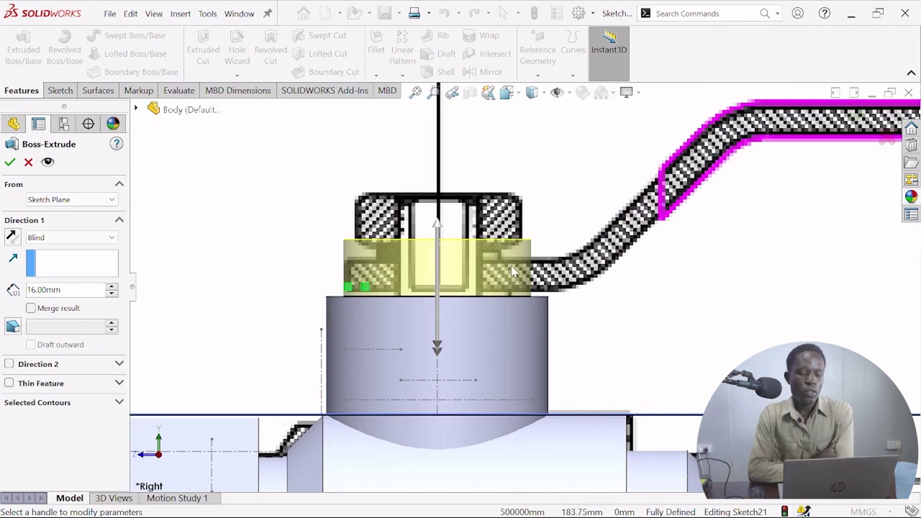
{"action": "left_click", "coordinate": [437, 229]}
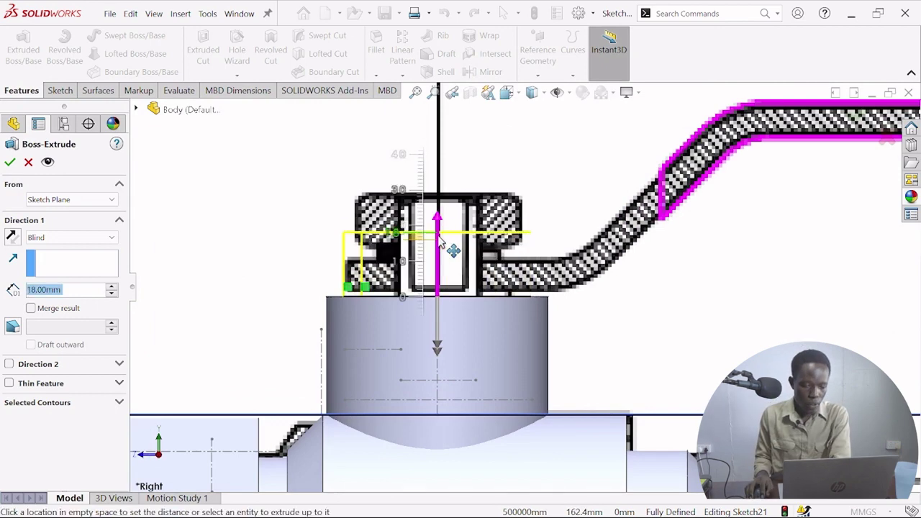
{"action": "left_click", "coordinate": [11, 162]}
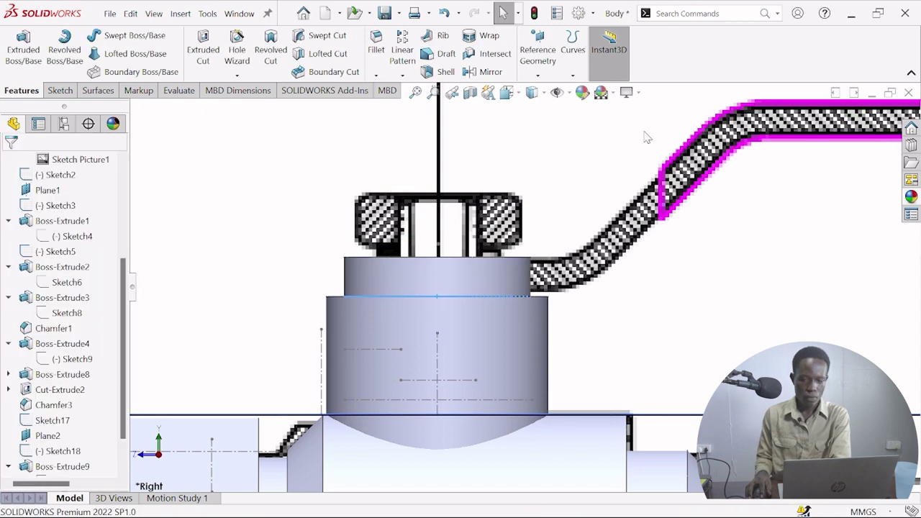
Hide the reference drawing and sketches, inspect the stepped neck, and save the Body part.
{"action": "left_click", "coordinate": [557, 95]}
{"action": "middle_click_drag", "start_coordinate": [579, 205], "coordinate": [568, 296]}
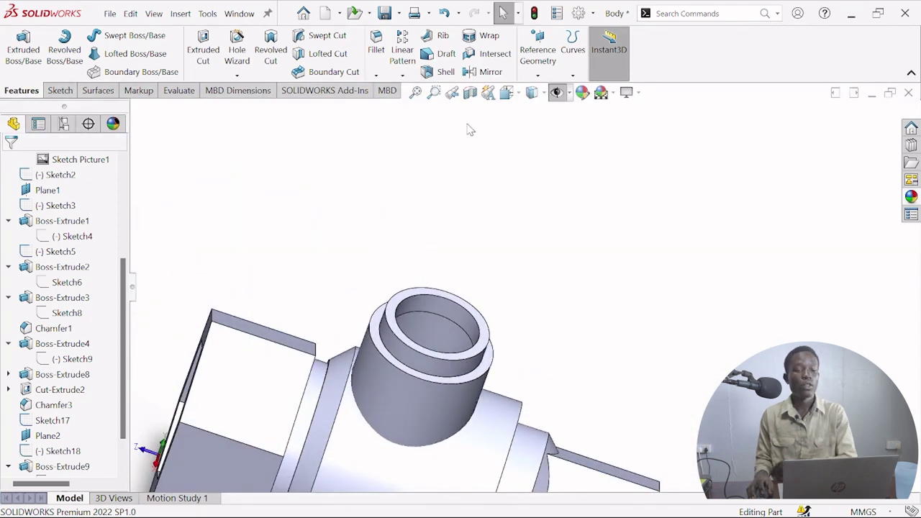
{"action": "left_click", "coordinate": [384, 13]}
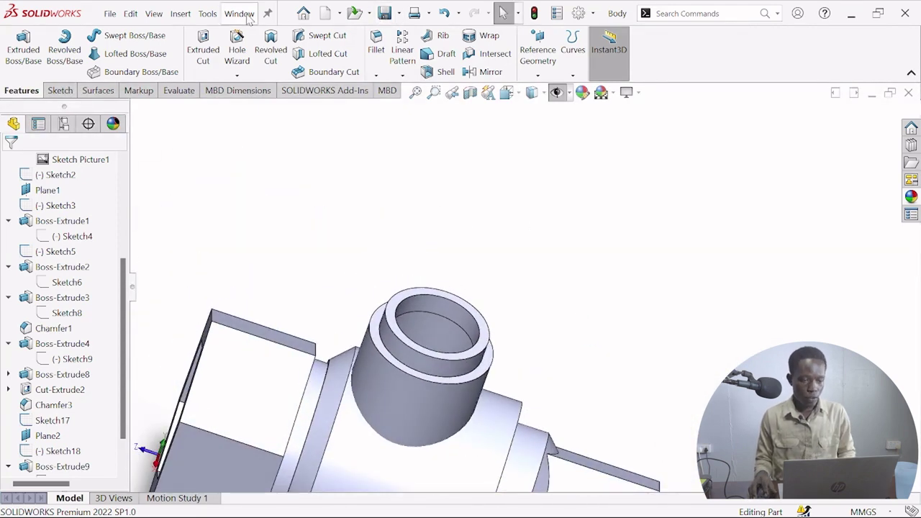
In the ball valve assembly, mate the stem's hexagonal shoulder face coincident with the body neck's lower rim face.
{"action": "left_click", "coordinate": [247, 16]}
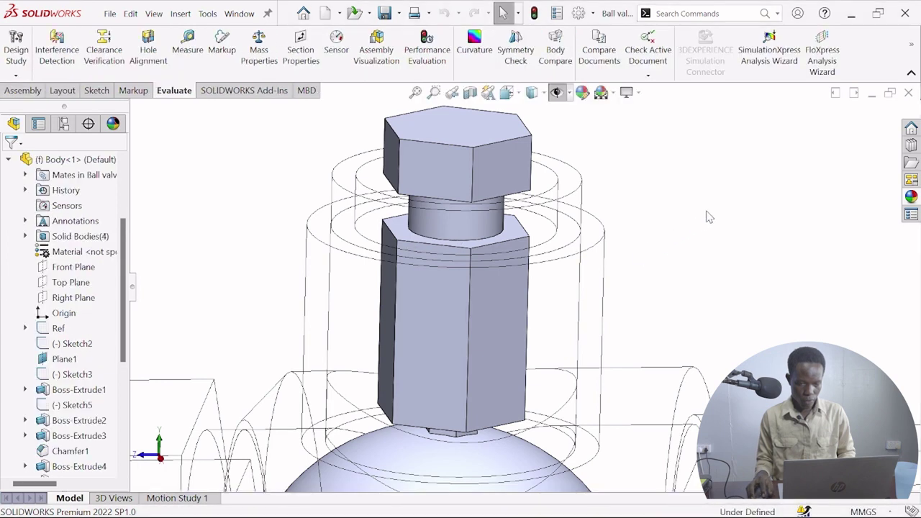
{"action": "key", "text": "f"}
{"action": "middle_click_drag", "start_coordinate": [615, 251], "coordinate": [541, 285]}
{"action": "scroll", "coordinate": [504, 271], "scroll_direction": "down", "scroll_amount": 6}
{"action": "left_click", "coordinate": [493, 282]}
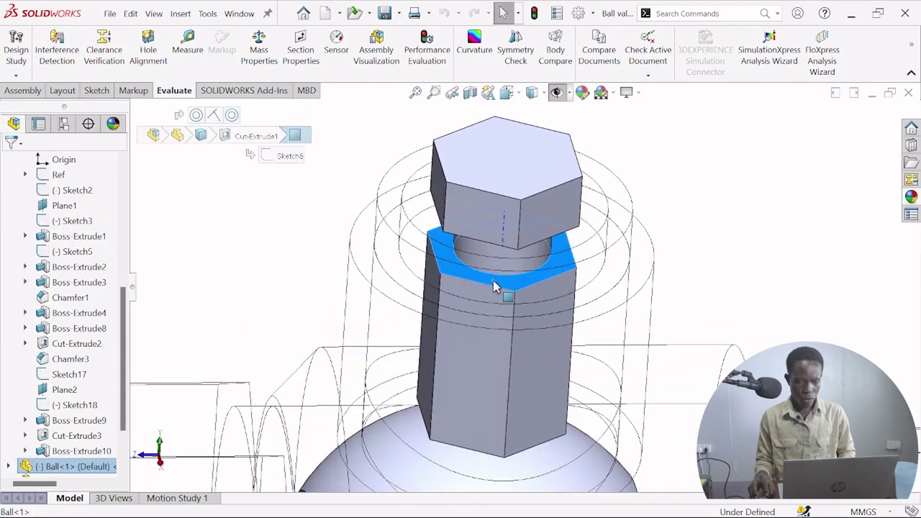
{"action": "left_click", "coordinate": [359, 258], "text": "ctrl"}
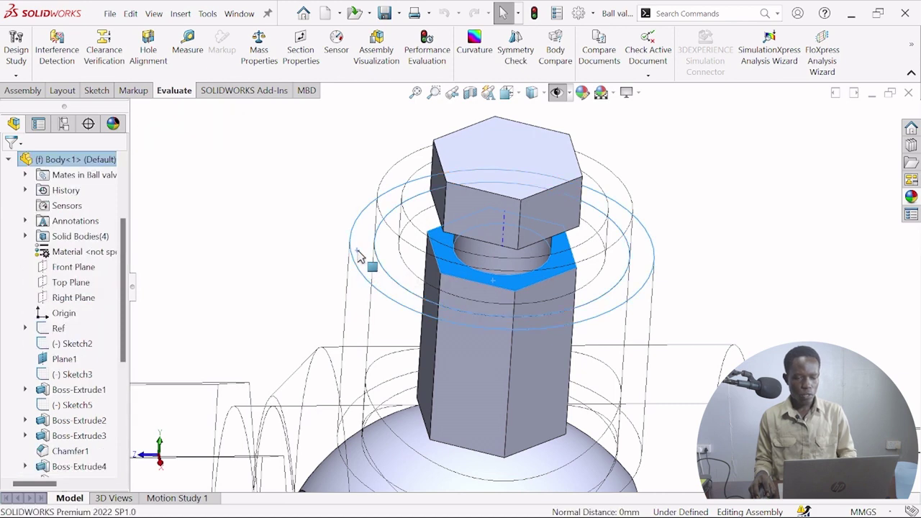
{"action": "left_click", "coordinate": [754, 209]}
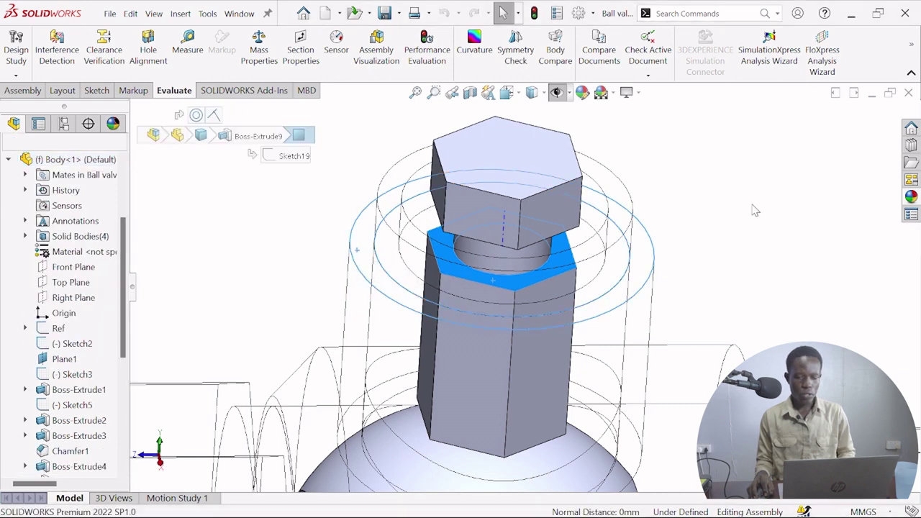
Mate the underside face around the handle's hole coincident with the stem's hexagonal shoulder face.
{"action": "scroll", "coordinate": [754, 209], "scroll_direction": "up", "scroll_amount": 8}
{"action": "scroll", "coordinate": [547, 270], "scroll_direction": "down", "scroll_amount": 8}
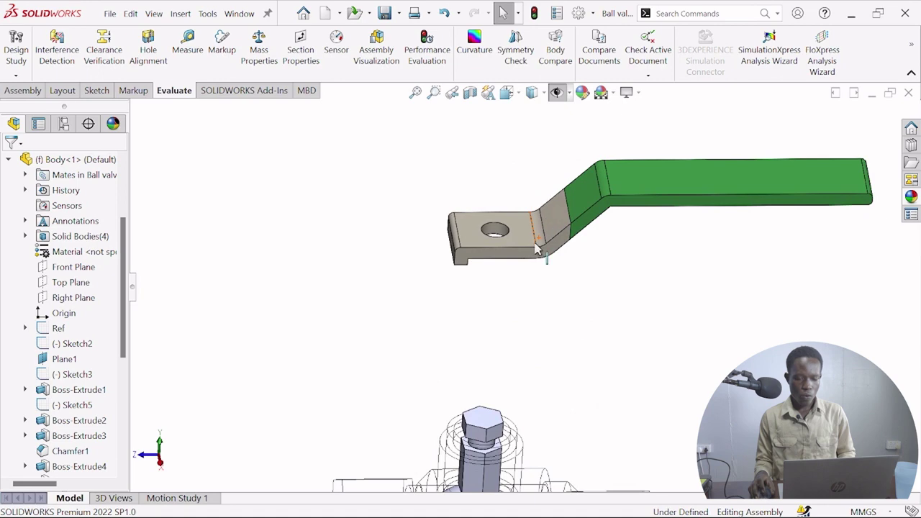
{"action": "left_click", "coordinate": [486, 416]}
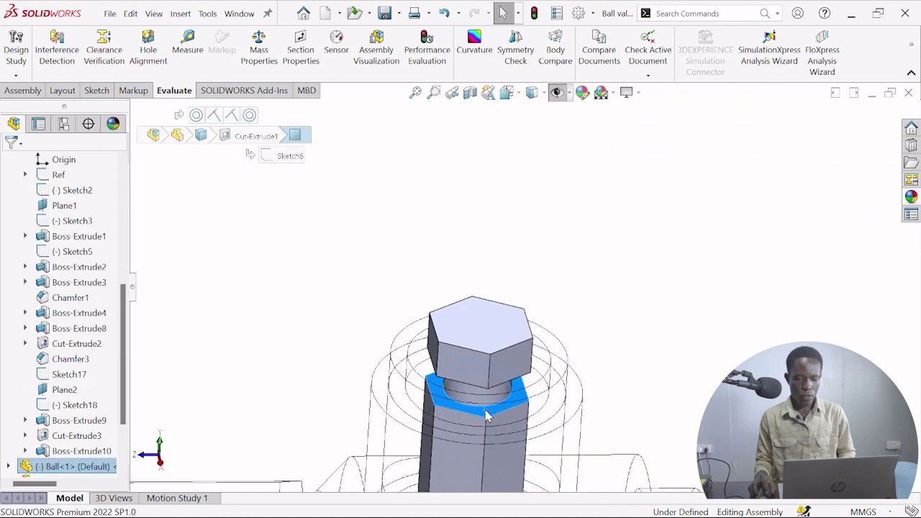
{"action": "scroll", "coordinate": [559, 267], "scroll_direction": "up", "scroll_amount": 6}
{"action": "scroll", "coordinate": [554, 231], "scroll_direction": "down", "scroll_amount": 5}
{"action": "left_click", "coordinate": [509, 260], "text": "ctrl"}
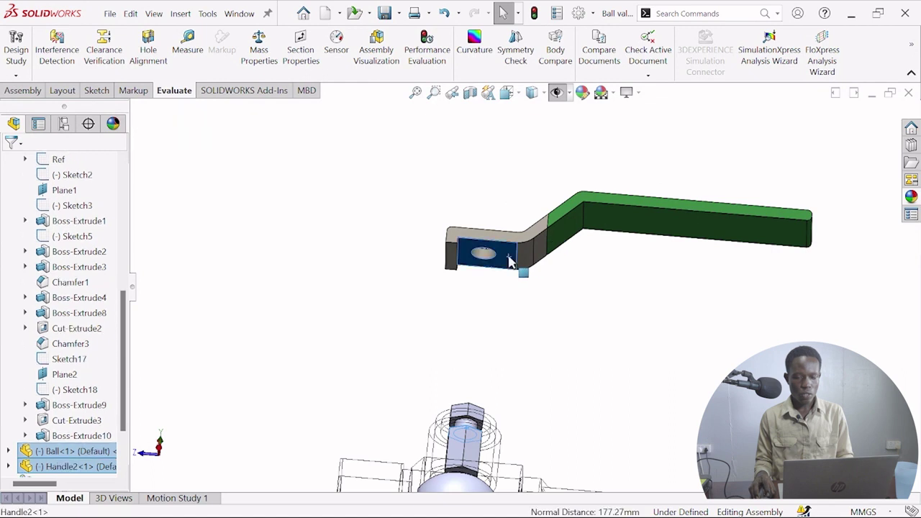
{"action": "left_click", "coordinate": [540, 251]}
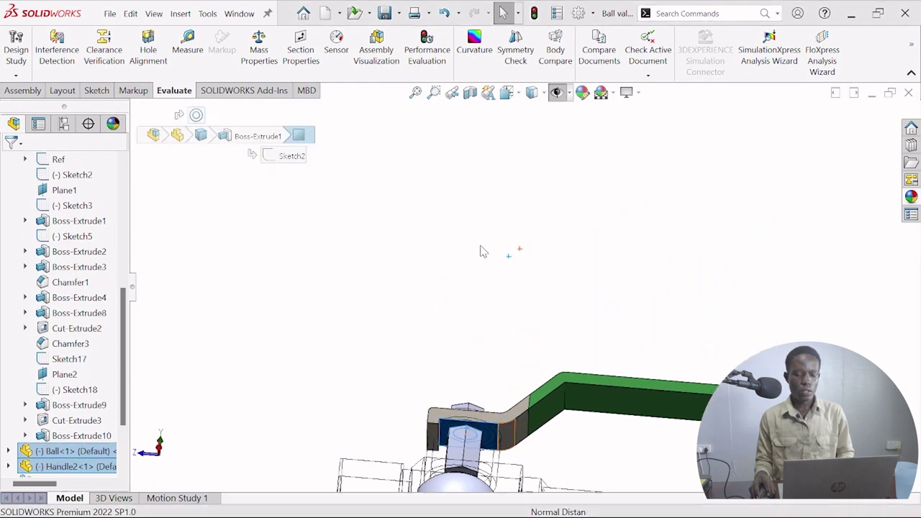
Swing the handle and turn the ball separately to test how each part rotates within the valve body.
{"action": "scroll", "coordinate": [533, 283], "scroll_direction": "up", "scroll_amount": 4}
{"action": "middle_click_drag", "start_coordinate": [530, 283], "coordinate": [542, 445]}
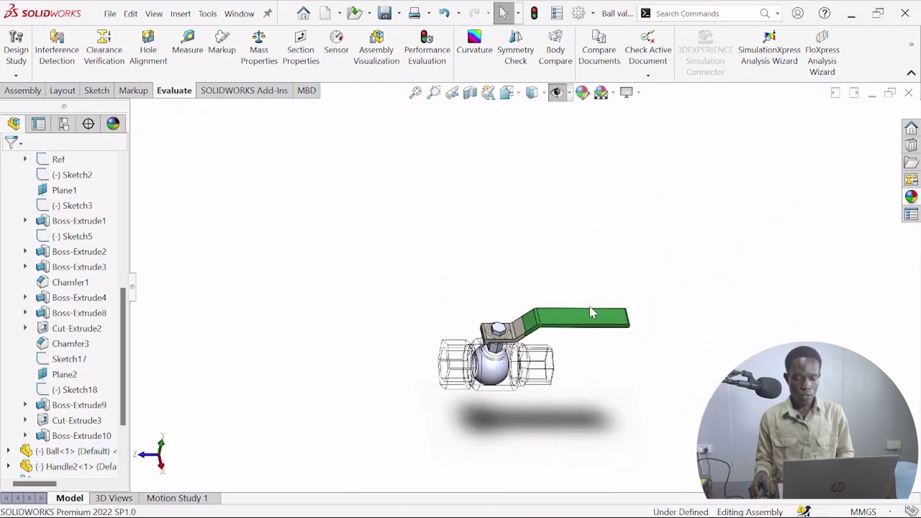
{"action": "left_click_drag", "start_coordinate": [603, 321], "coordinate": [628, 288]}
{"action": "scroll", "coordinate": [504, 387], "scroll_direction": "down", "scroll_amount": 3}
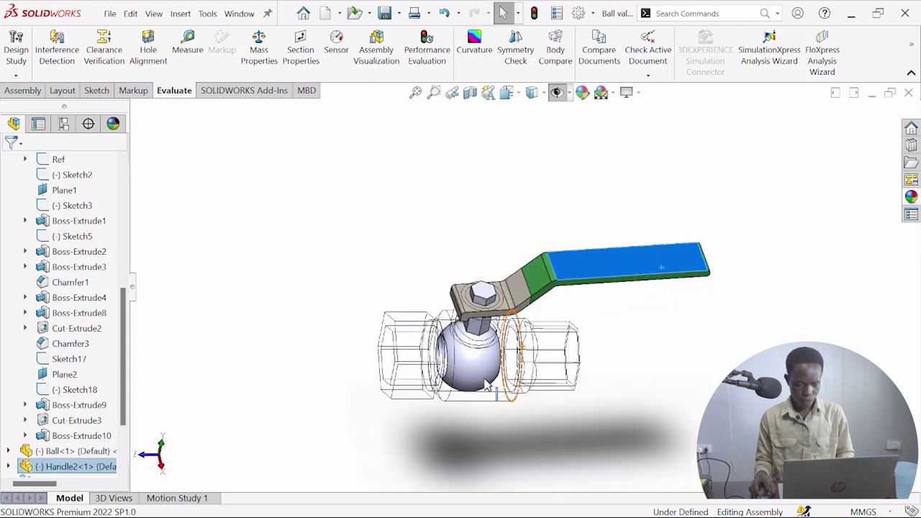
{"action": "mouse_move", "coordinate": [488, 387]}
{"action": "left_mouse_down"}
{"action": "mouse_move", "coordinate": [462, 385]}
{"action": "mouse_move", "coordinate": [492, 383]}
{"action": "left_mouse_up"}
{"action": "mouse_move", "coordinate": [515, 302]}
{"action": "left_mouse_down"}
{"action": "mouse_move", "coordinate": [519, 295]}
{"action": "mouse_move", "coordinate": [524, 305]}
{"action": "left_mouse_up"}
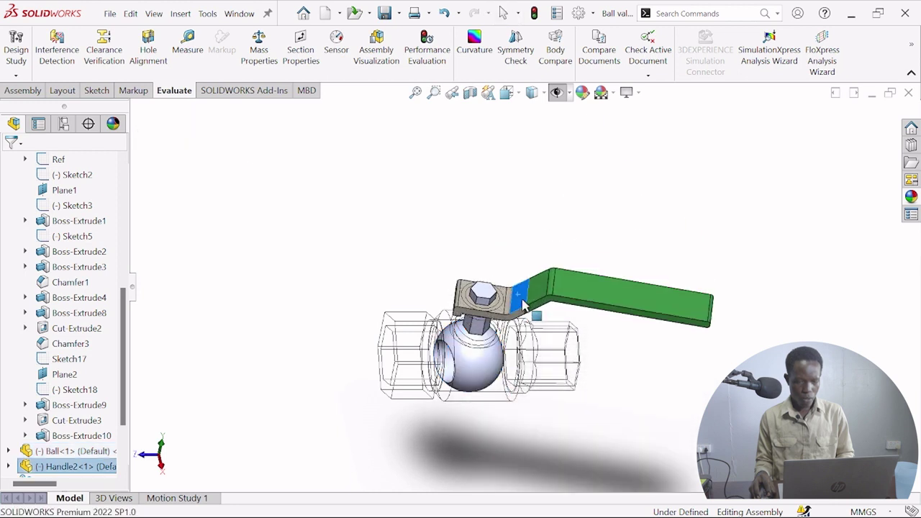
{"action": "left_click", "coordinate": [500, 236]}
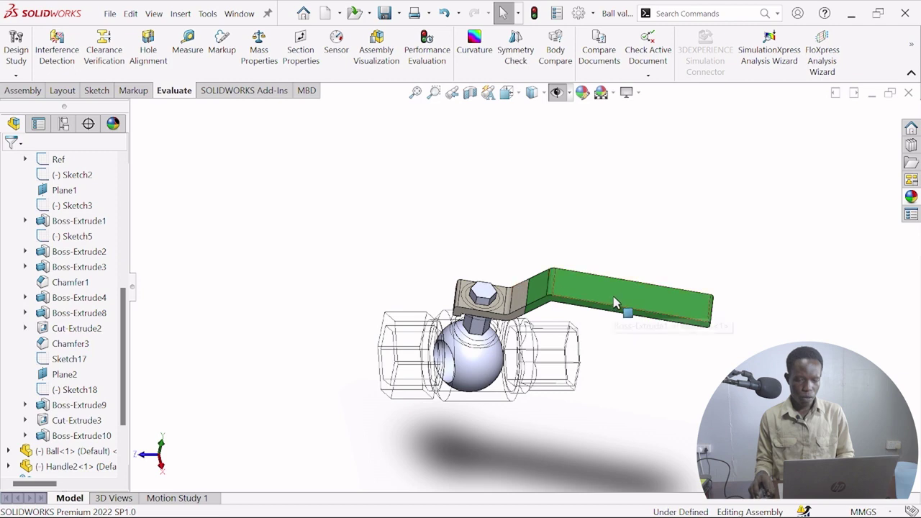
{"action": "left_click_drag", "start_coordinate": [604, 295], "coordinate": [609, 294]}
{"action": "left_click", "coordinate": [475, 379]}
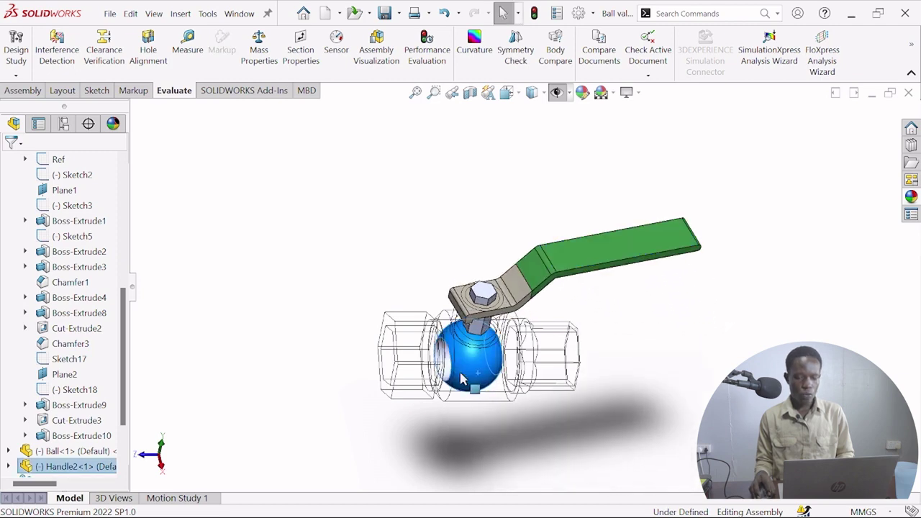
Examine the ball, stem and handle in the Right view to check how they sit in the body.
{"action": "left_click", "coordinate": [532, 92]}
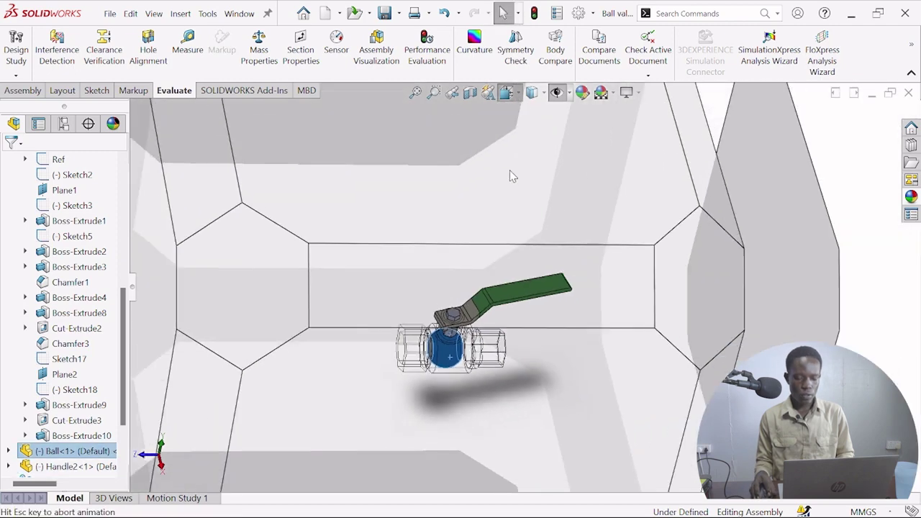
{"action": "left_click", "coordinate": [448, 375]}
{"action": "scroll", "coordinate": [604, 332], "scroll_direction": "down", "scroll_amount": 5}
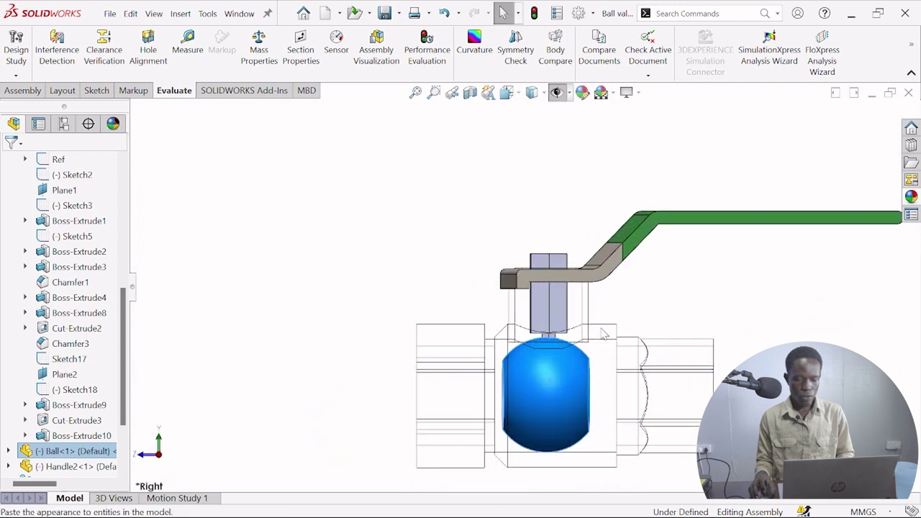
{"action": "left_click", "coordinate": [663, 307]}
{"action": "left_click", "coordinate": [548, 426]}
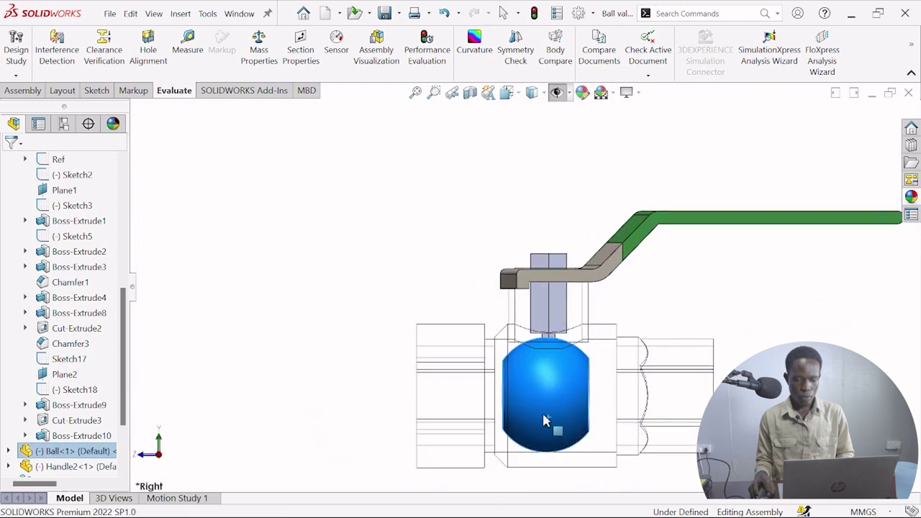
{"action": "left_click", "coordinate": [517, 282]}
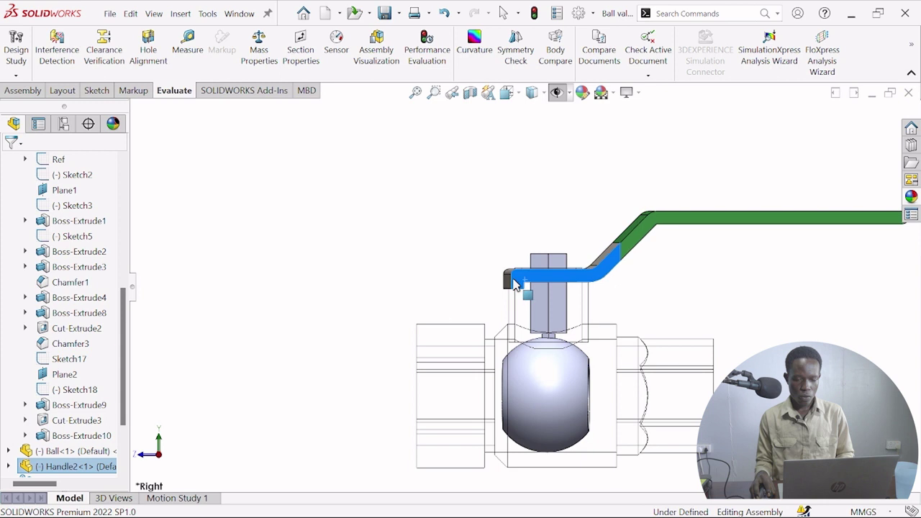
{"action": "left_click", "coordinate": [478, 225]}
In the Top view, swing the handle into line with the body's length and save the assembly.
{"action": "left_click", "coordinate": [506, 92]}
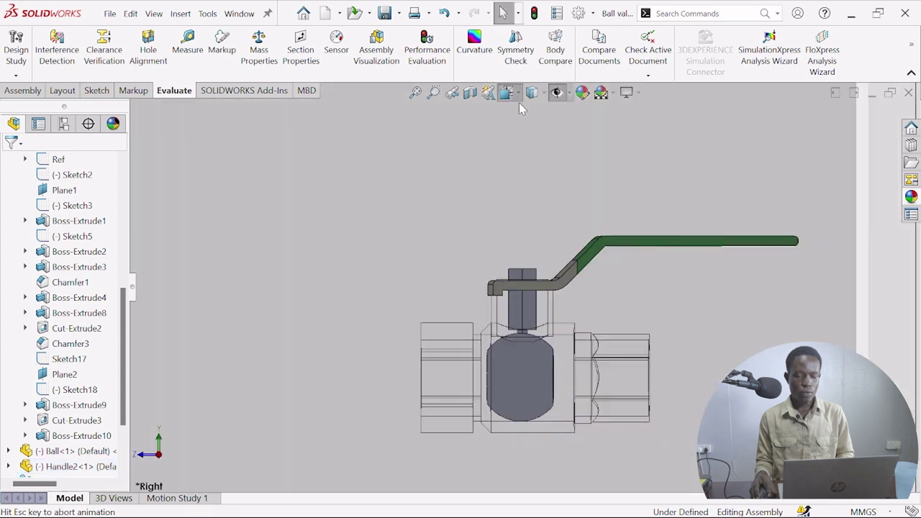
{"action": "left_click", "coordinate": [447, 212]}
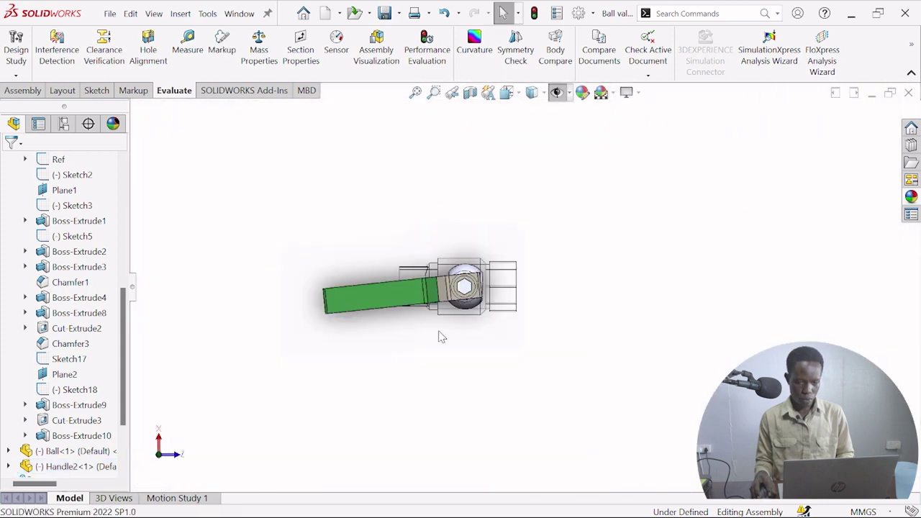
{"action": "left_click_drag", "start_coordinate": [368, 308], "coordinate": [365, 288]}
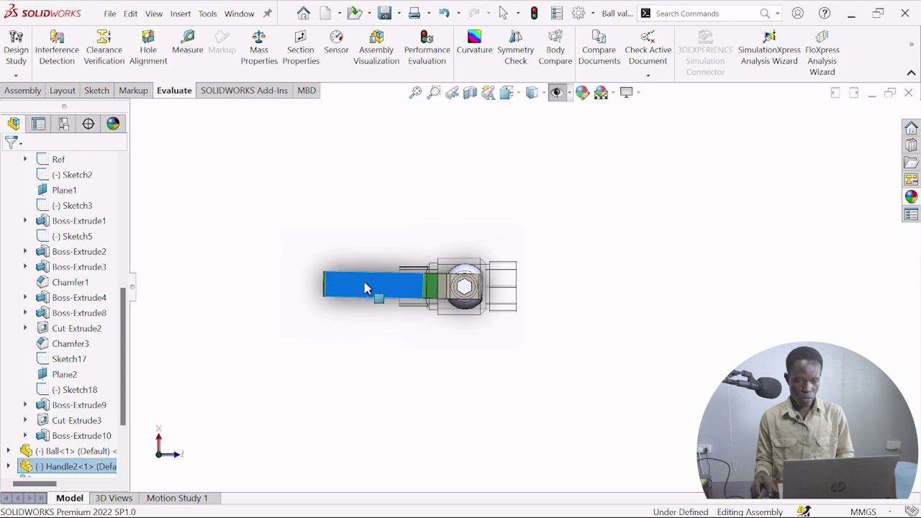
{"action": "left_click", "coordinate": [675, 287]}
{"action": "middle_click_drag", "start_coordinate": [606, 379], "coordinate": [464, 209]}
{"action": "middle_click_drag", "start_coordinate": [602, 336], "coordinate": [584, 310]}
{"action": "left_click", "coordinate": [384, 13]}
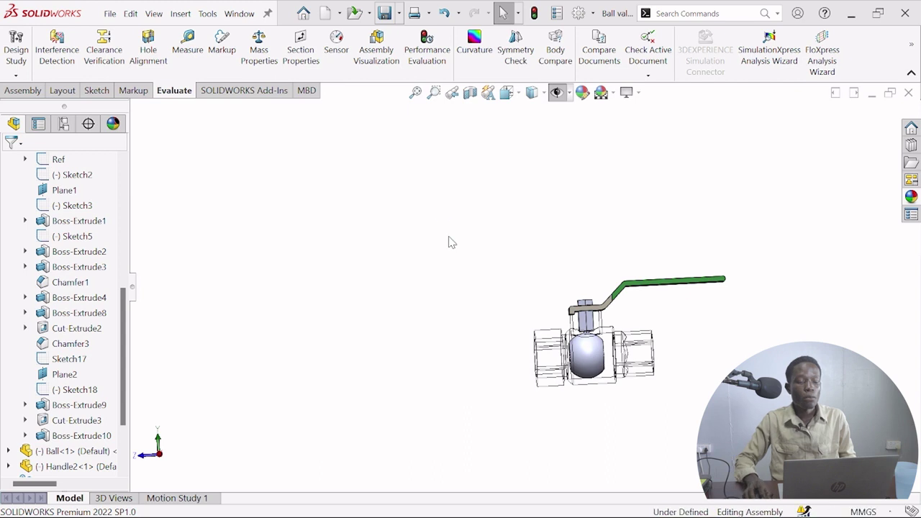
Collapse the Body component's feature list to bring up the assembly's mates.
{"action": "scroll", "coordinate": [61, 226], "scroll_direction": "up", "scroll_amount": 7}
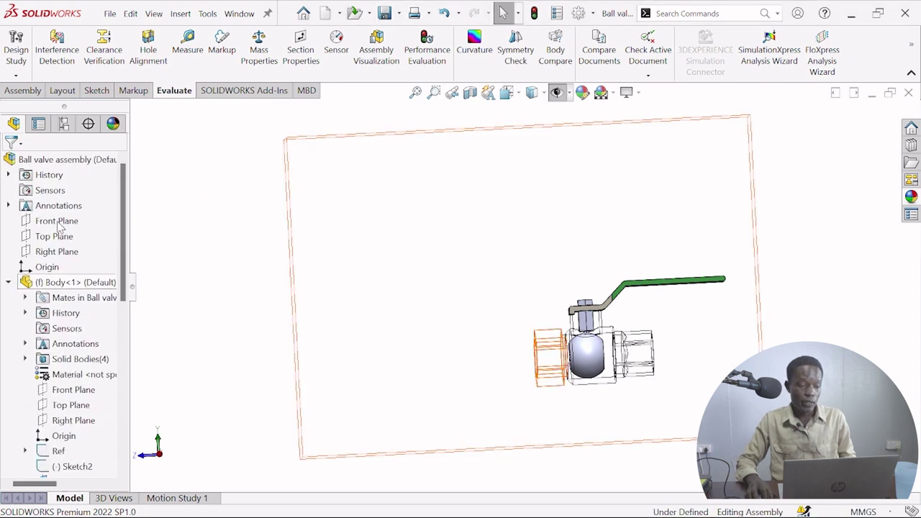
{"action": "left_click", "coordinate": [8, 282]}
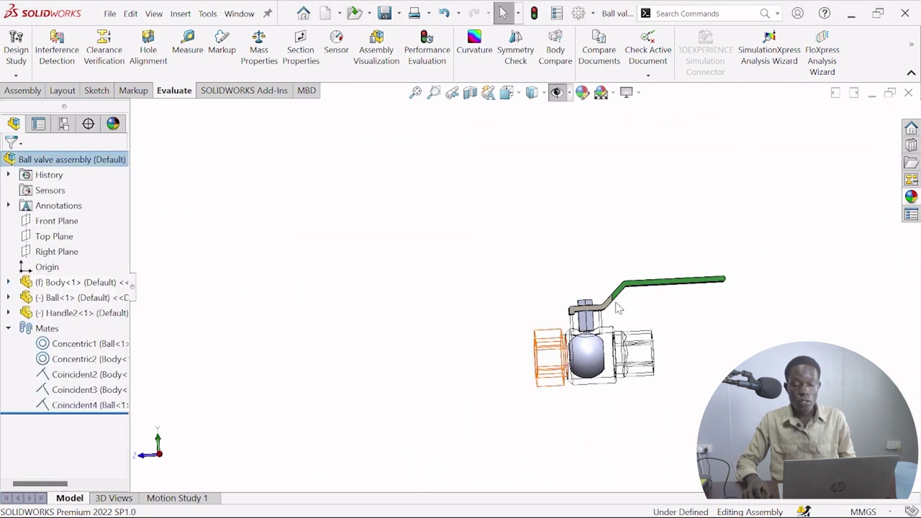
{"action": "scroll", "coordinate": [617, 310], "scroll_direction": "down", "scroll_amount": 3}
{"action": "middle_click_drag", "start_coordinate": [617, 334], "coordinate": [618, 362]}
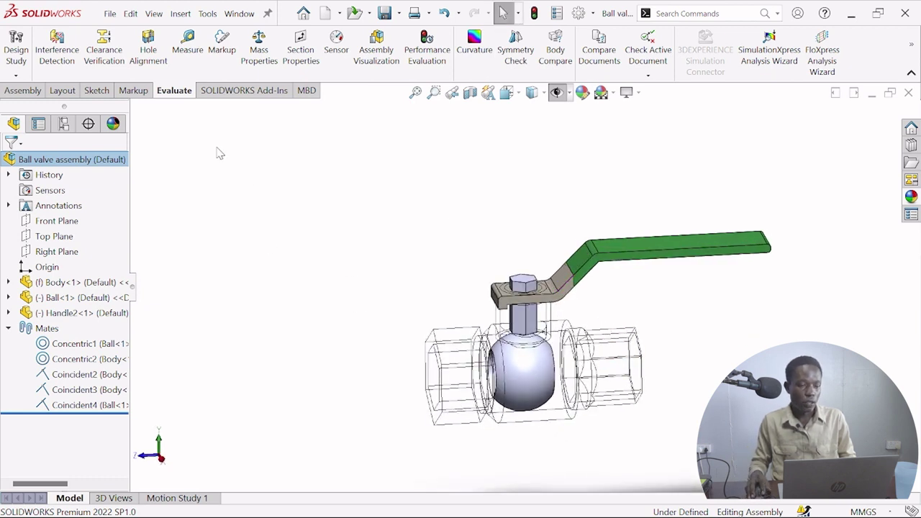
{"action": "left_click", "coordinate": [22, 91]}
{"action": "left_click", "coordinate": [114, 63]}
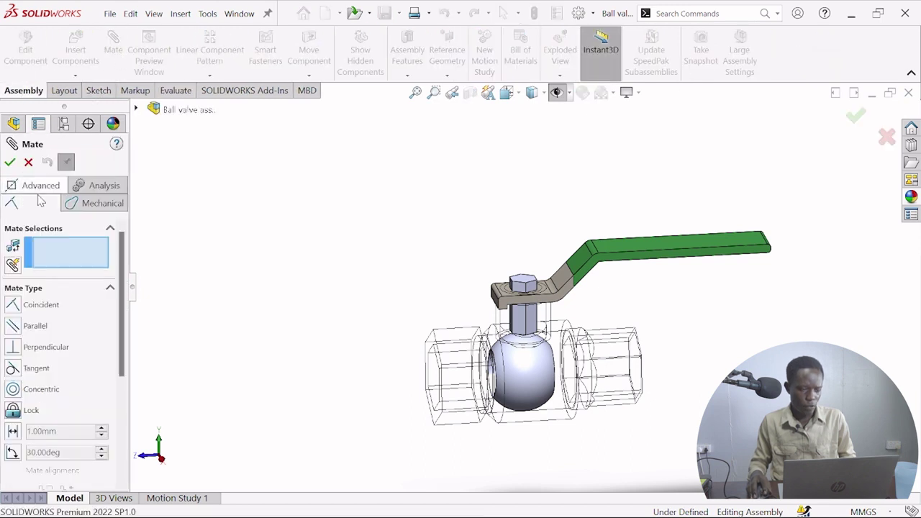
{"action": "left_click", "coordinate": [103, 203]}
{"action": "left_click", "coordinate": [13, 363]}
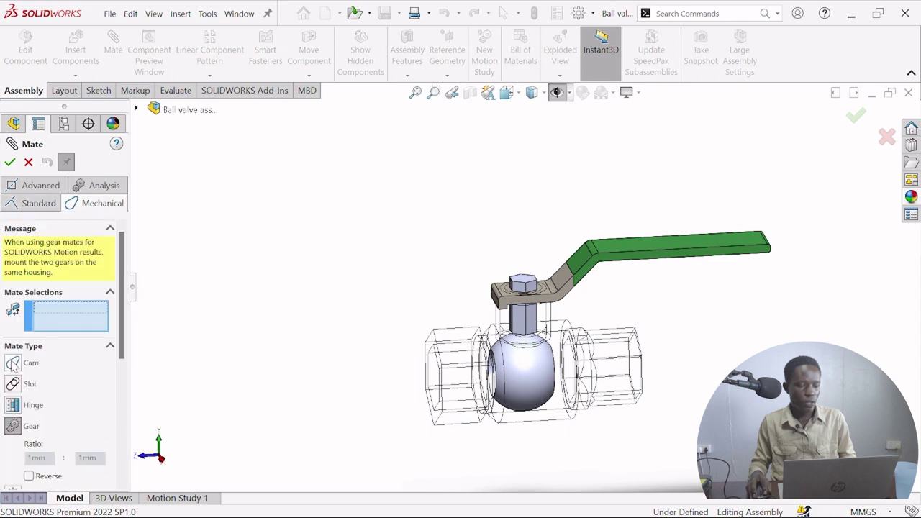
{"action": "scroll", "coordinate": [546, 306], "scroll_direction": "down", "scroll_amount": 5}
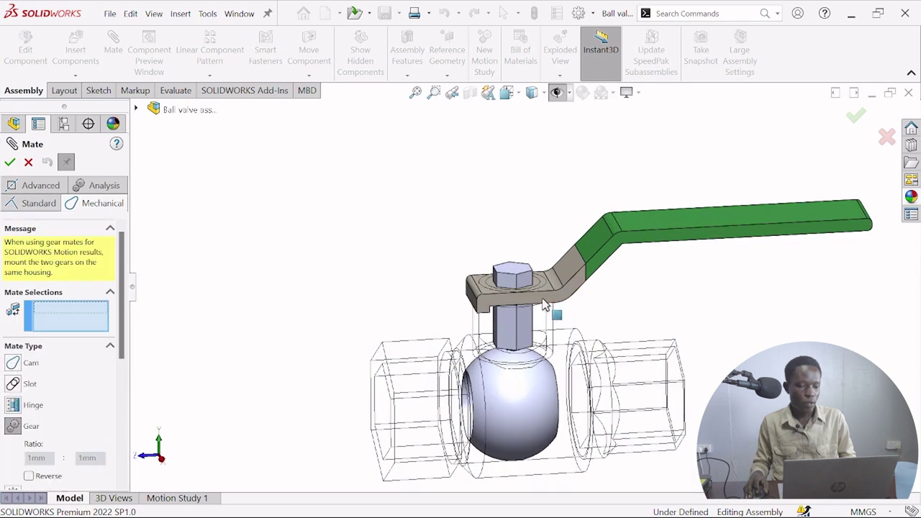
{"action": "scroll", "coordinate": [548, 306], "scroll_direction": "down", "scroll_amount": 5}
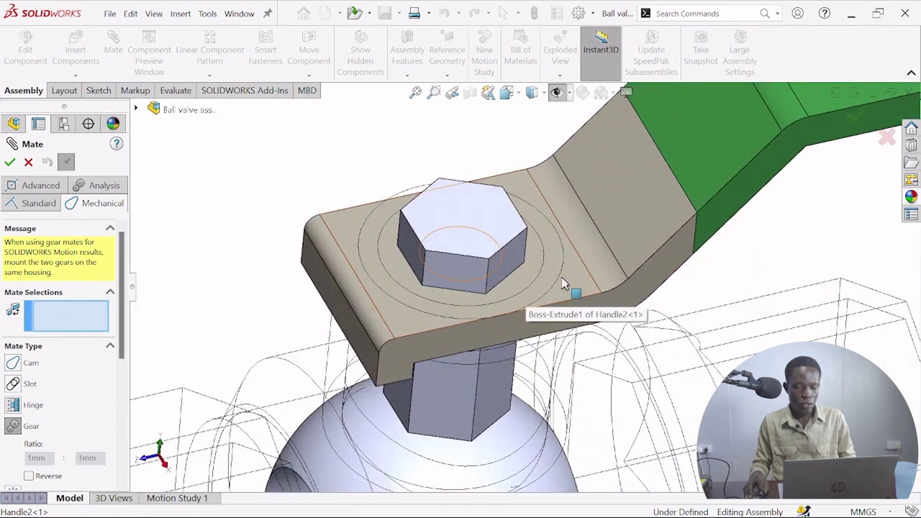
{"action": "middle_click_drag", "start_coordinate": [560, 302], "coordinate": [525, 129]}
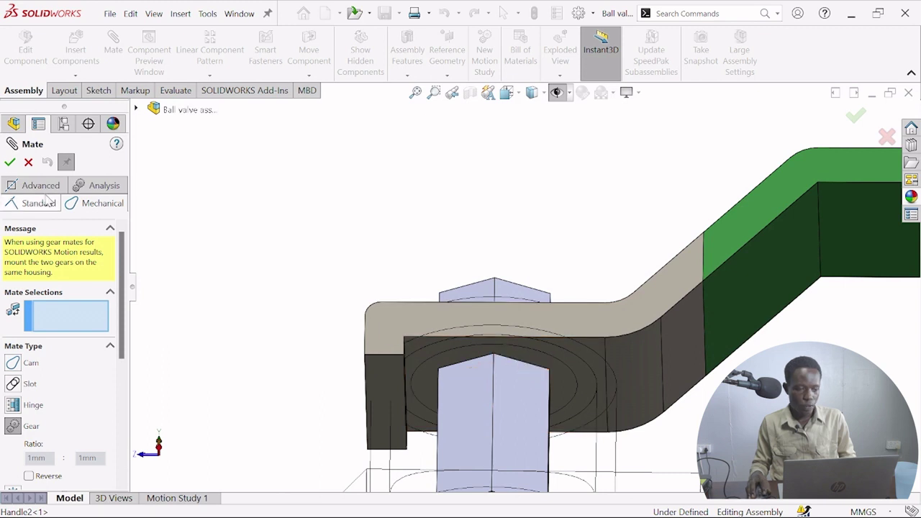
{"action": "left_click", "coordinate": [28, 162]}
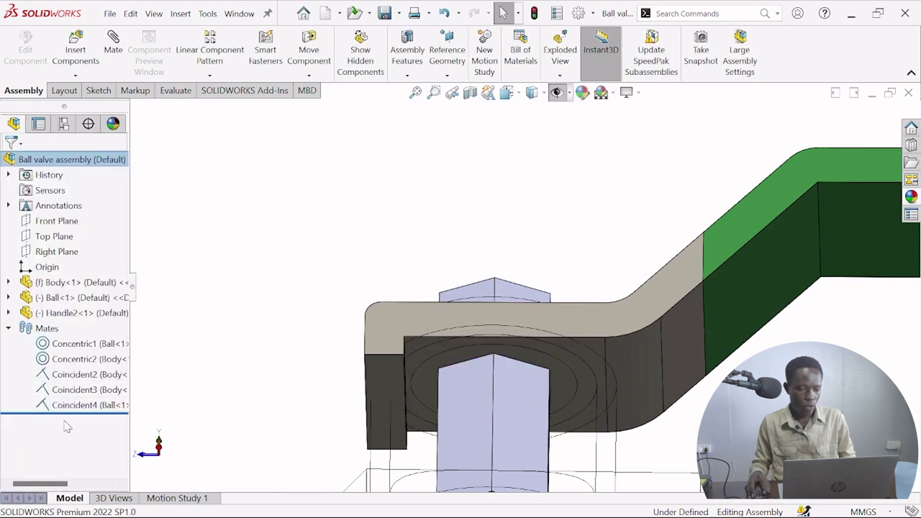
Delete the coincident mate between the handle's underside and the stem's shoulder, and lift the handle clear above the stem.
{"action": "left_click", "coordinate": [75, 406]}
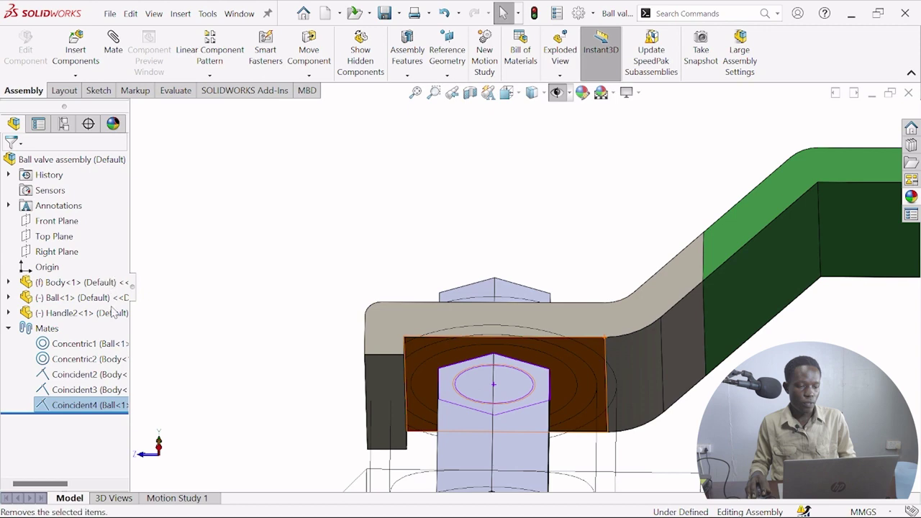
{"action": "key", "text": "Delete"}
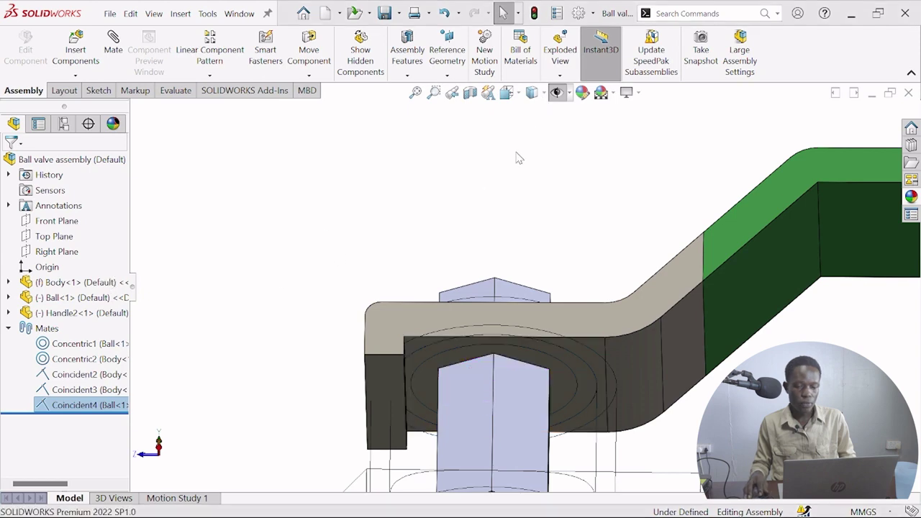
{"action": "middle_click_drag", "start_coordinate": [430, 237], "coordinate": [433, 354]}
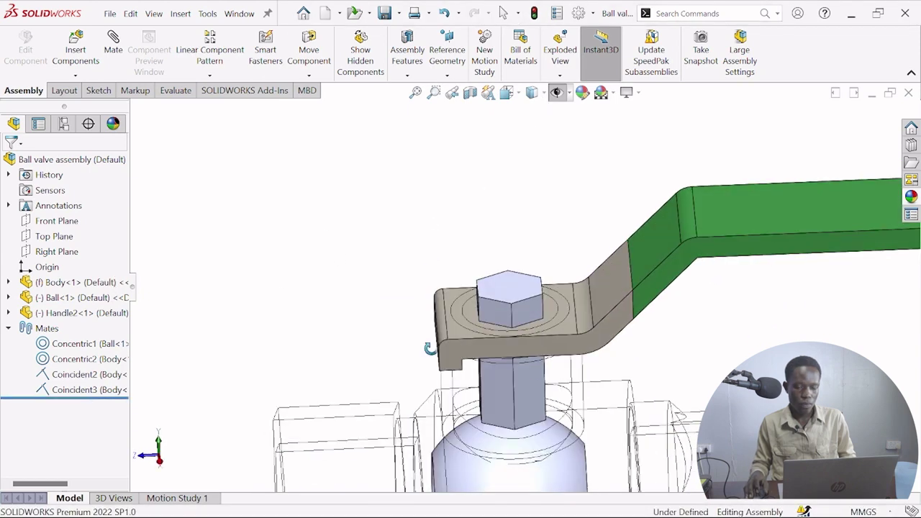
{"action": "left_click_drag", "start_coordinate": [530, 353], "coordinate": [483, 222]}
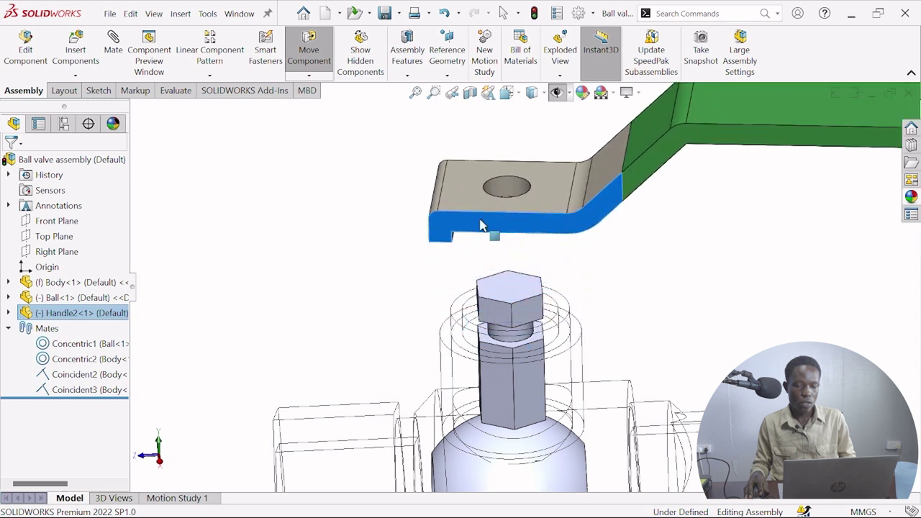
Add a mechanical gear mate between the stem's cylindrical neck face and the handle's hole face.
{"action": "left_click", "coordinate": [117, 52]}
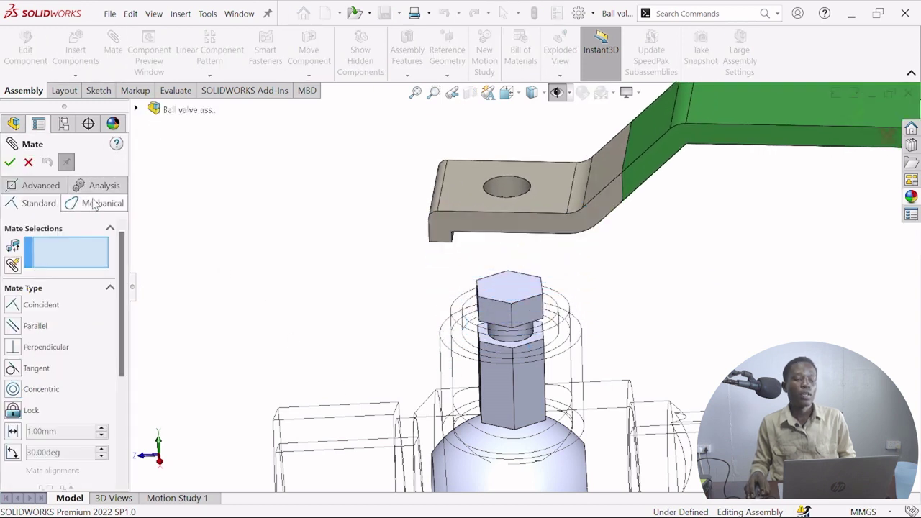
{"action": "left_click", "coordinate": [95, 206]}
{"action": "left_click", "coordinate": [13, 363]}
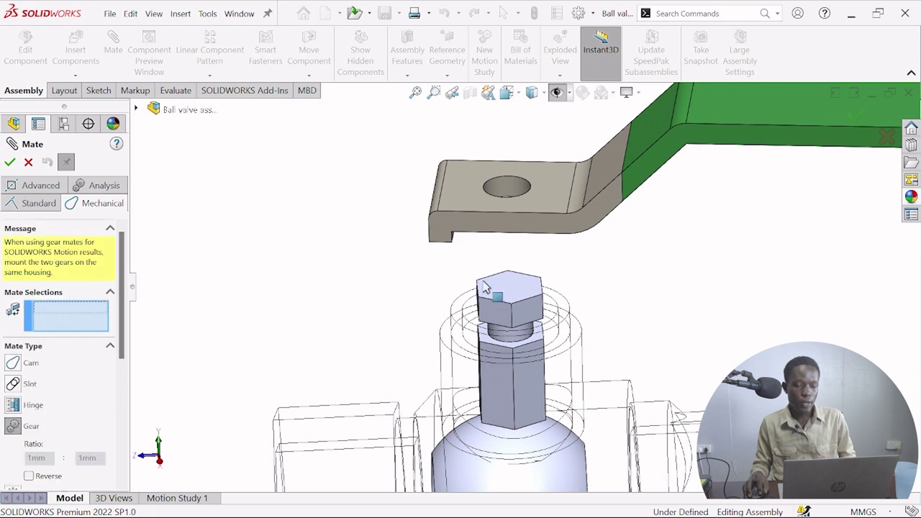
{"action": "left_click", "coordinate": [522, 331]}
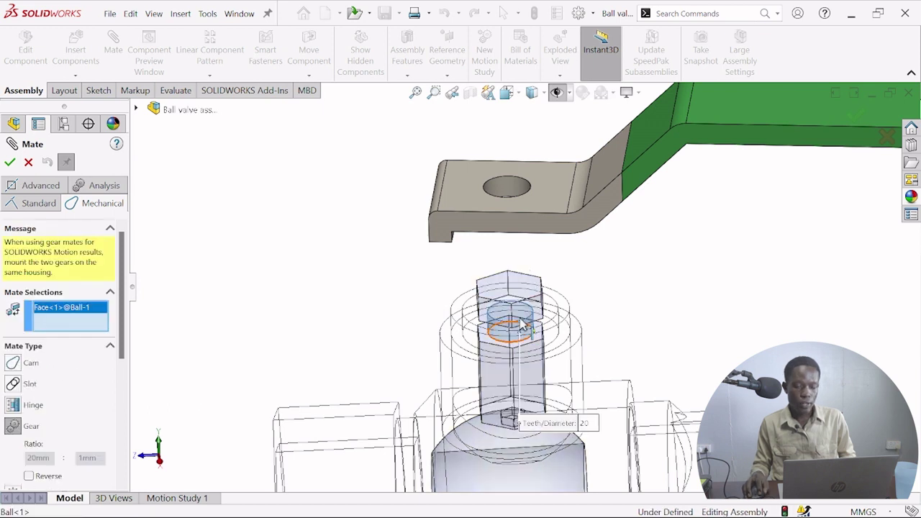
{"action": "left_click", "coordinate": [510, 188]}
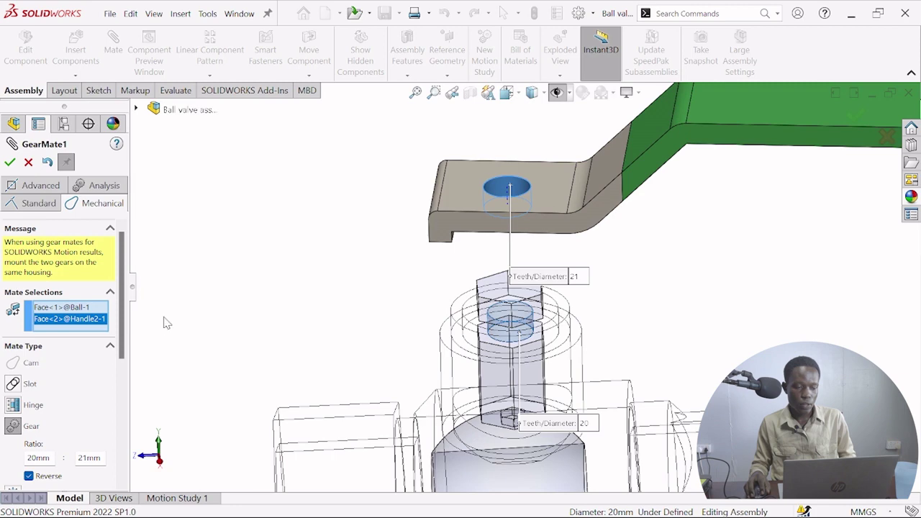
{"action": "left_click", "coordinate": [10, 162]}
{"action": "left_click", "coordinate": [28, 162]}
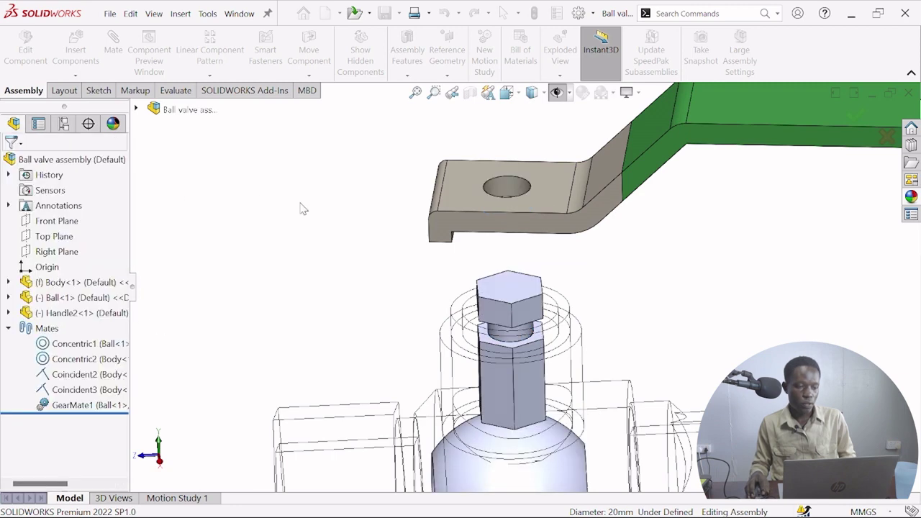
Test the gear-mated handle by lowering it onto the stem and raising it clear above the body again.
{"action": "key", "text": "f"}
{"action": "middle_click_drag", "start_coordinate": [401, 237], "coordinate": [418, 305]}
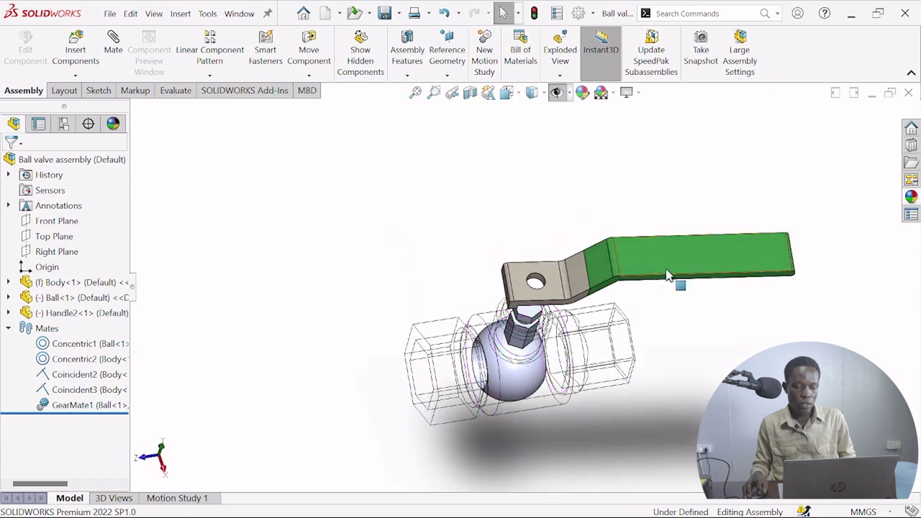
{"action": "left_click_drag", "start_coordinate": [670, 266], "coordinate": [660, 287]}
{"action": "left_click", "coordinate": [543, 201]}
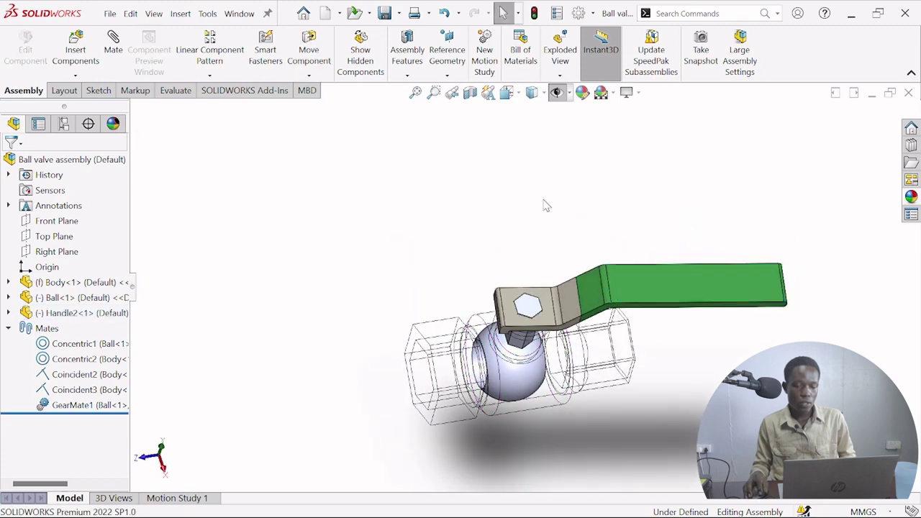
{"action": "middle_click_drag", "start_coordinate": [543, 249], "coordinate": [527, 108]}
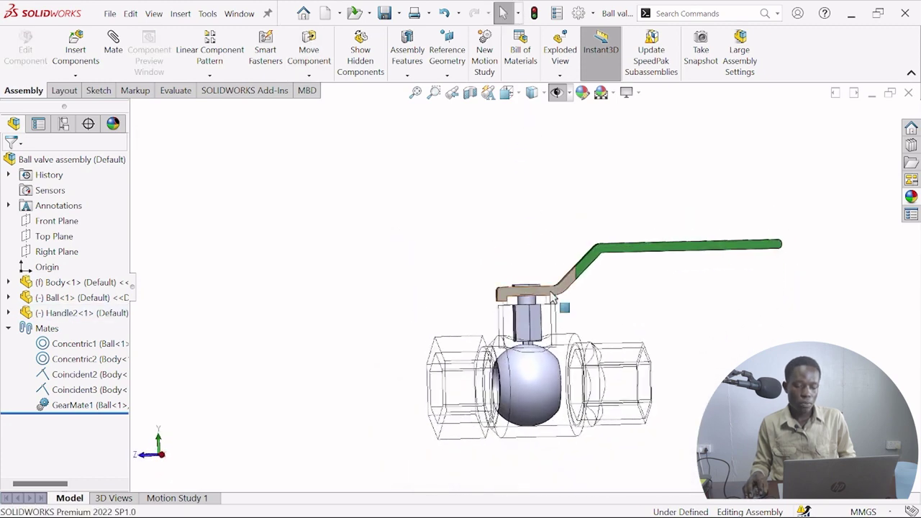
{"action": "left_click_drag", "start_coordinate": [551, 292], "coordinate": [554, 216]}
{"action": "left_click", "coordinate": [575, 263]}
{"action": "middle_click_drag", "start_coordinate": [575, 269], "coordinate": [551, 314]}
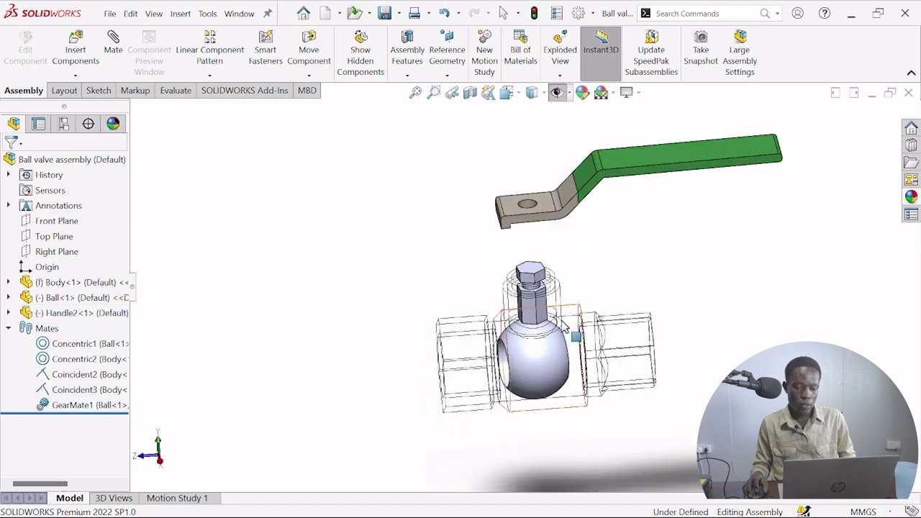
Add a coincident mate between the stem's shoulder face and the handle's underside to seat the handle on the stem.
{"action": "scroll", "coordinate": [548, 311], "scroll_direction": "down", "scroll_amount": 5}
{"action": "left_click", "coordinate": [540, 311]}
{"action": "scroll", "coordinate": [539, 311], "scroll_direction": "up", "scroll_amount": 5}
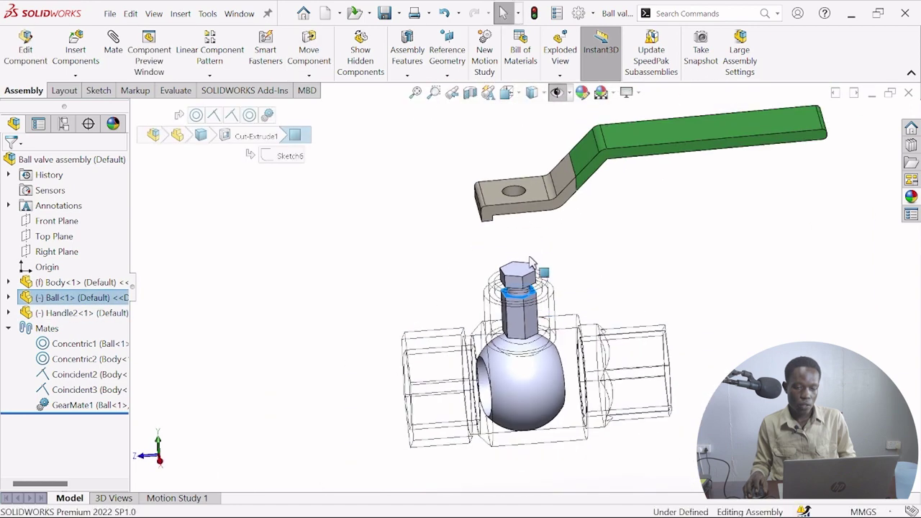
{"action": "scroll", "coordinate": [510, 251], "scroll_direction": "down", "scroll_amount": 4}
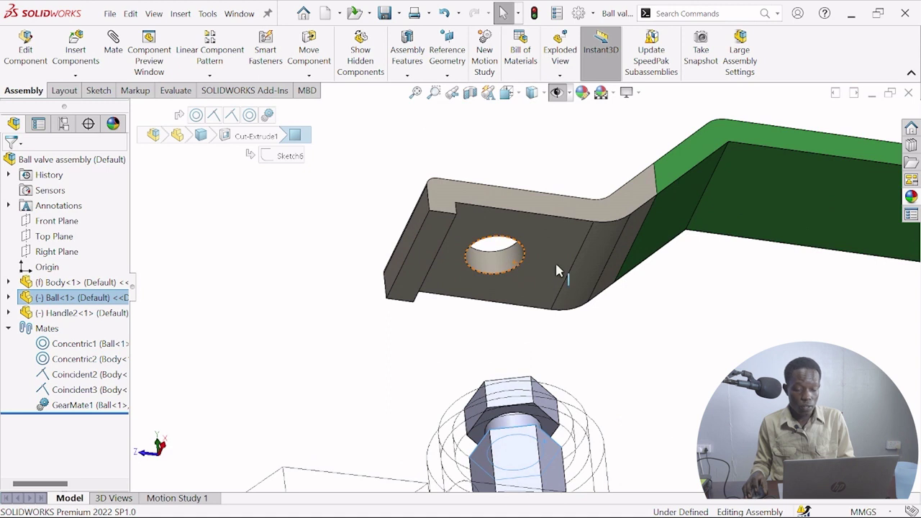
{"action": "left_click", "coordinate": [532, 257], "text": "ctrl"}
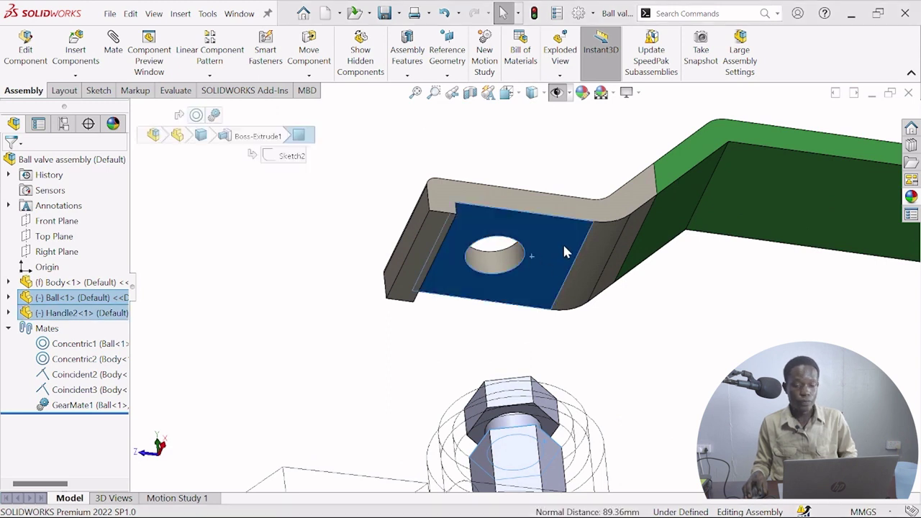
{"action": "left_click", "coordinate": [562, 251]}
{"action": "scroll", "coordinate": [432, 222], "scroll_direction": "up", "scroll_amount": 7}
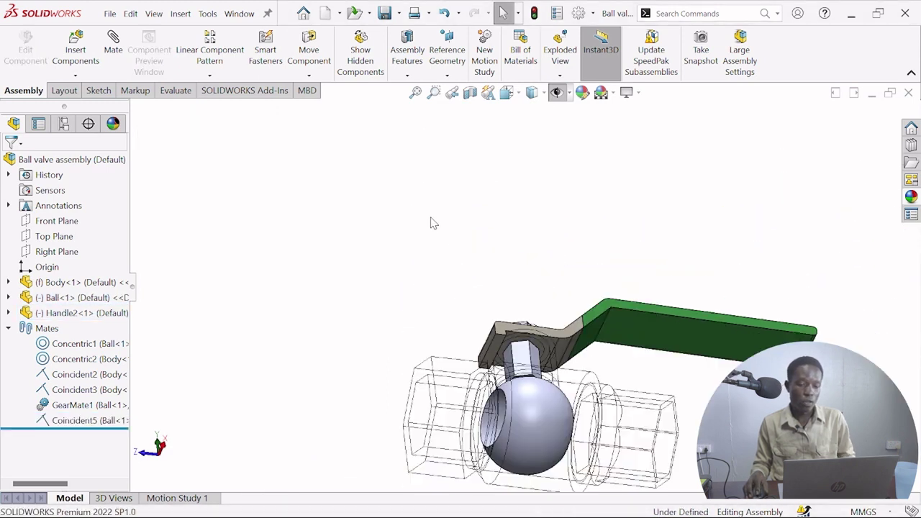
Test the seated handle by swinging it across the body and back in line with it while watching the ball turn.
{"action": "middle_click_drag", "start_coordinate": [460, 240], "coordinate": [453, 443]}
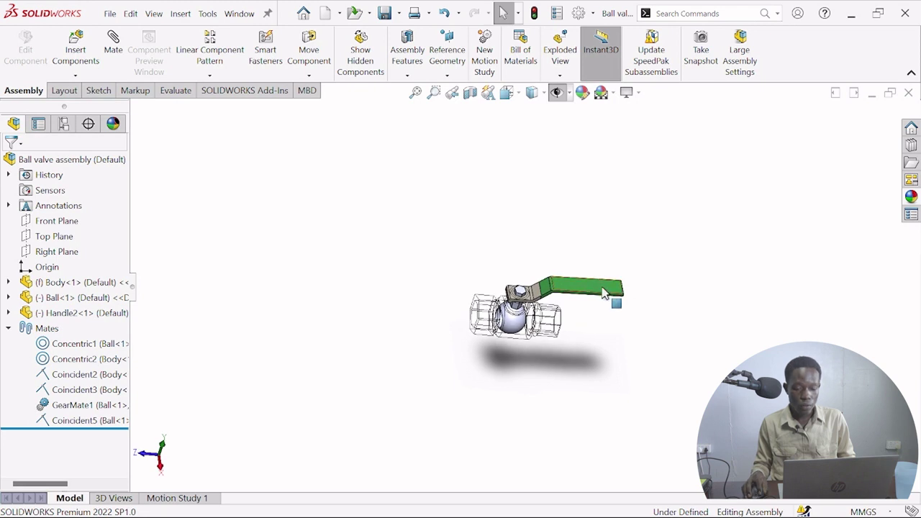
{"action": "left_click_drag", "start_coordinate": [603, 291], "coordinate": [550, 333]}
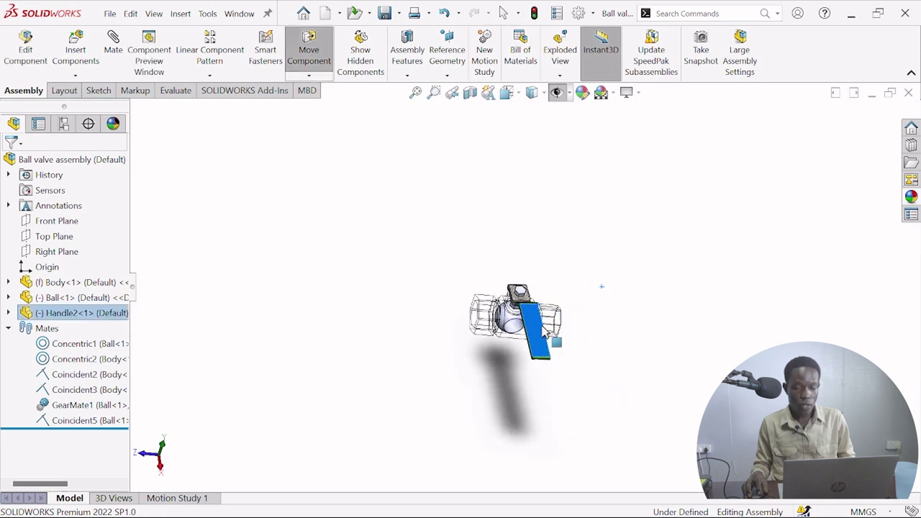
{"action": "key", "text": "Escape"}
{"action": "middle_click_drag", "start_coordinate": [422, 345], "coordinate": [588, 286]}
{"action": "middle_click_drag", "start_coordinate": [587, 219], "coordinate": [564, 343]}
{"action": "left_click_drag", "start_coordinate": [564, 343], "coordinate": [651, 248]}
Examine how the handle sits on the stem in the right-side view and in the isometric view.
{"action": "left_click", "coordinate": [512, 93]}
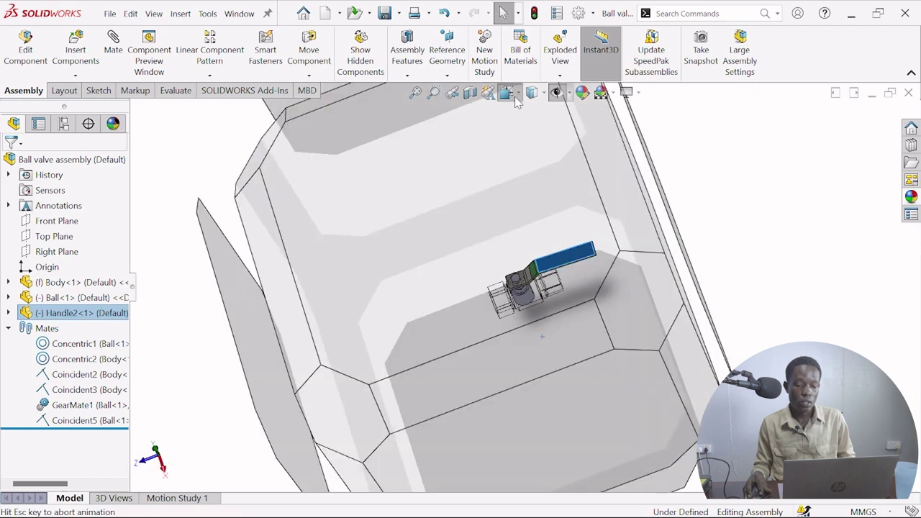
{"action": "scroll", "coordinate": [664, 264], "scroll_direction": "down", "scroll_amount": 3}
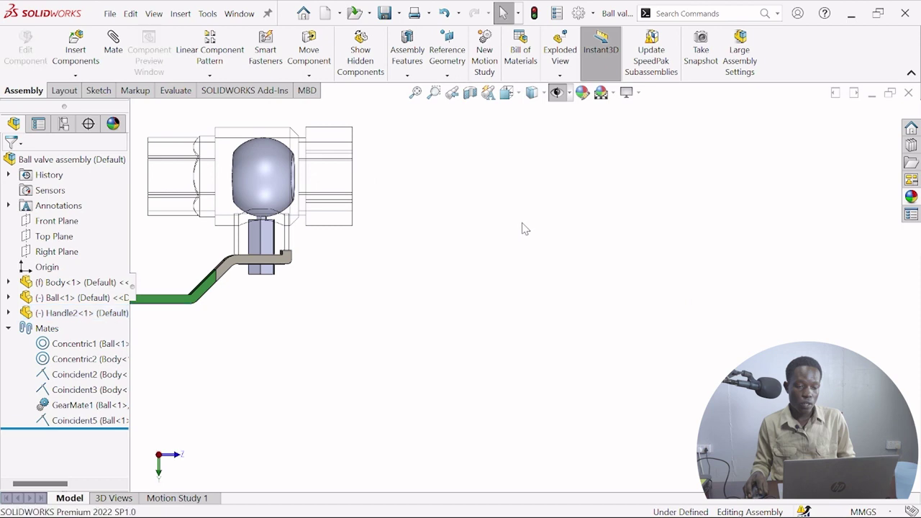
{"action": "scroll", "coordinate": [522, 224], "scroll_direction": "up", "scroll_amount": 3}
{"action": "middle_click_drag", "start_coordinate": [456, 288], "coordinate": [383, 248]}
{"action": "left_click", "coordinate": [512, 93]}
{"action": "left_click", "coordinate": [464, 337]}
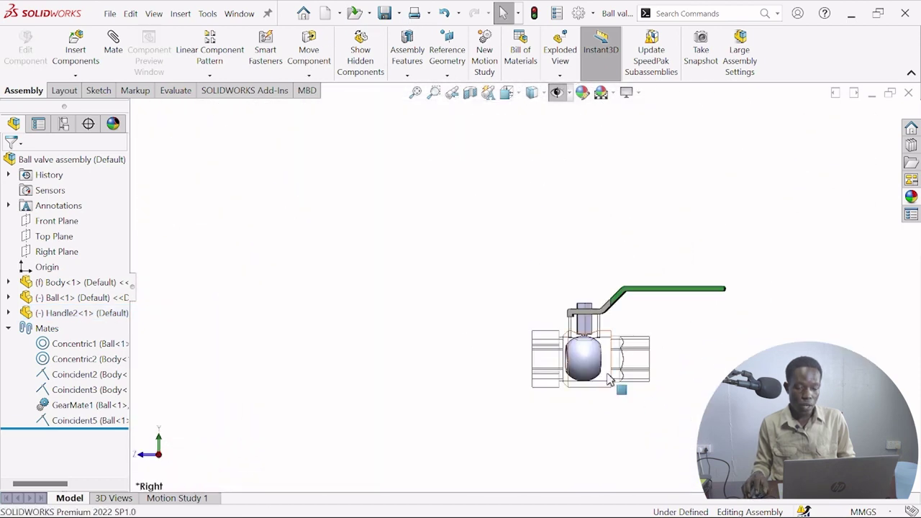
{"action": "scroll", "coordinate": [609, 380], "scroll_direction": "down", "scroll_amount": 5}
{"action": "key", "text": "ctrl+7"}
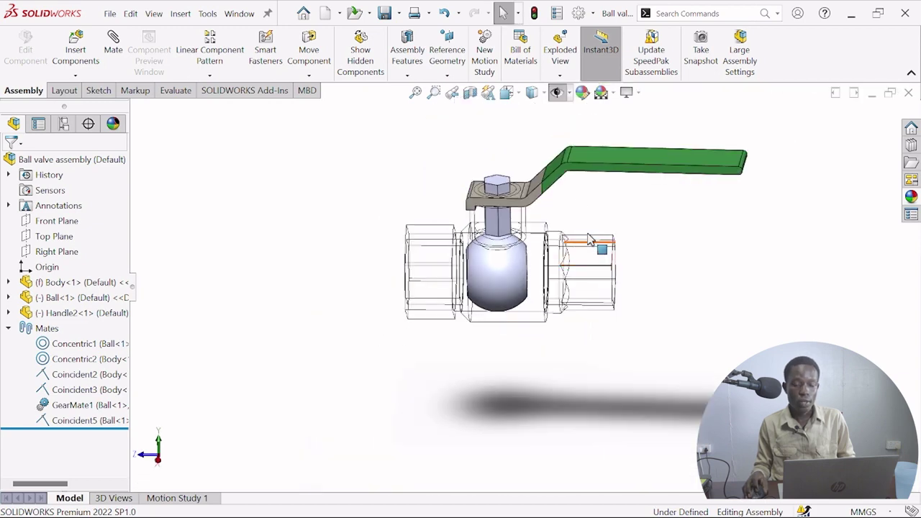
{"action": "key", "text": "ctrl+7"}
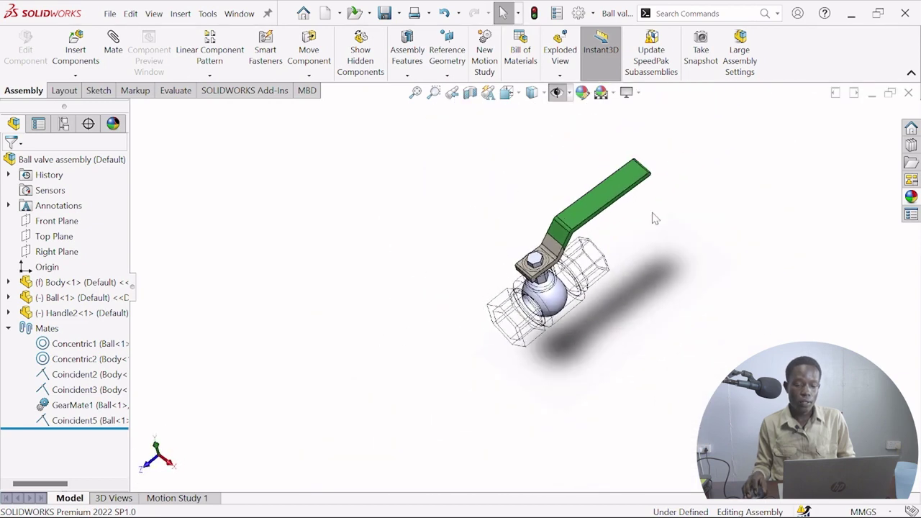
{"action": "scroll", "coordinate": [538, 272], "scroll_direction": "down", "scroll_amount": 5}
{"action": "scroll", "coordinate": [538, 272], "scroll_direction": "up", "scroll_amount": 3}
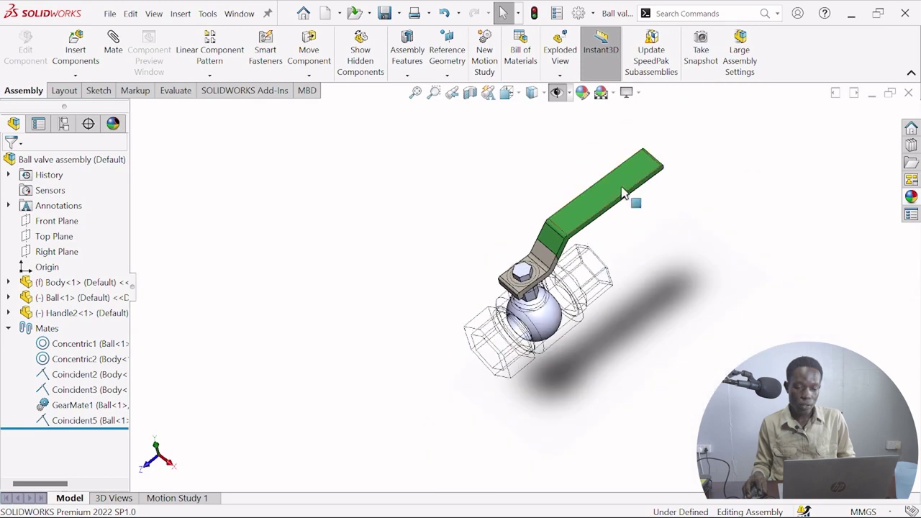
Swing the handle partway around the stem and back, checking the ball's bore alignment from the side.
{"action": "left_click_drag", "start_coordinate": [623, 192], "coordinate": [650, 251]}
{"action": "middle_click_drag", "start_coordinate": [575, 302], "coordinate": [633, 220]}
{"action": "left_click", "coordinate": [531, 92]}
{"action": "left_click", "coordinate": [581, 311]}
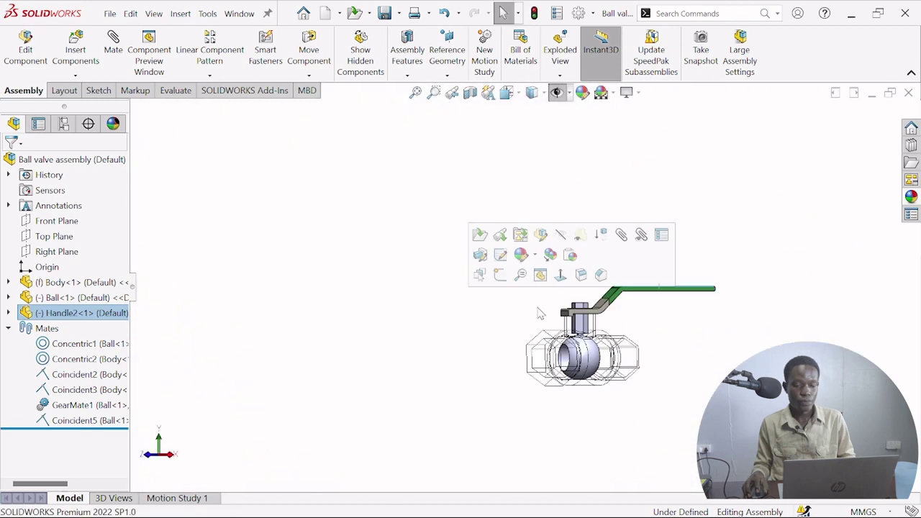
{"action": "scroll", "coordinate": [653, 337], "scroll_direction": "down", "scroll_amount": 5}
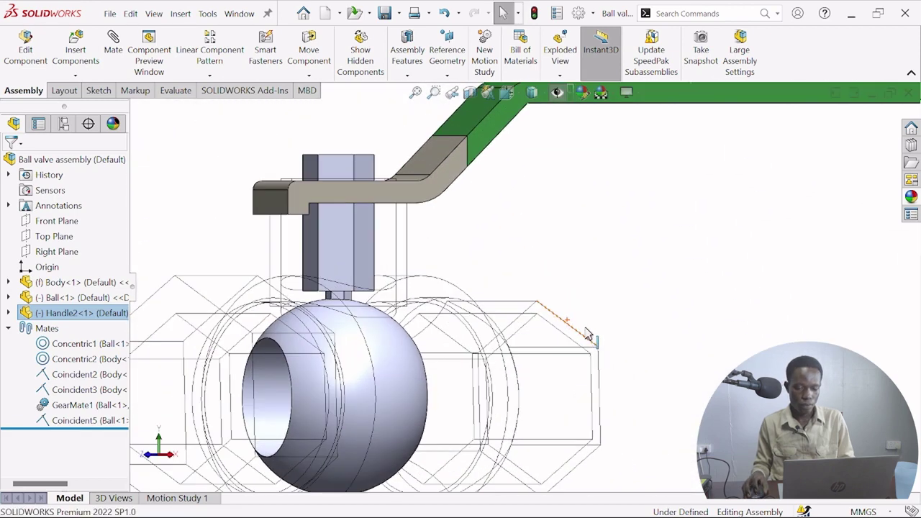
{"action": "scroll", "coordinate": [598, 335], "scroll_direction": "up", "scroll_amount": 2}
{"action": "middle_click_drag", "start_coordinate": [544, 289], "coordinate": [537, 332]}
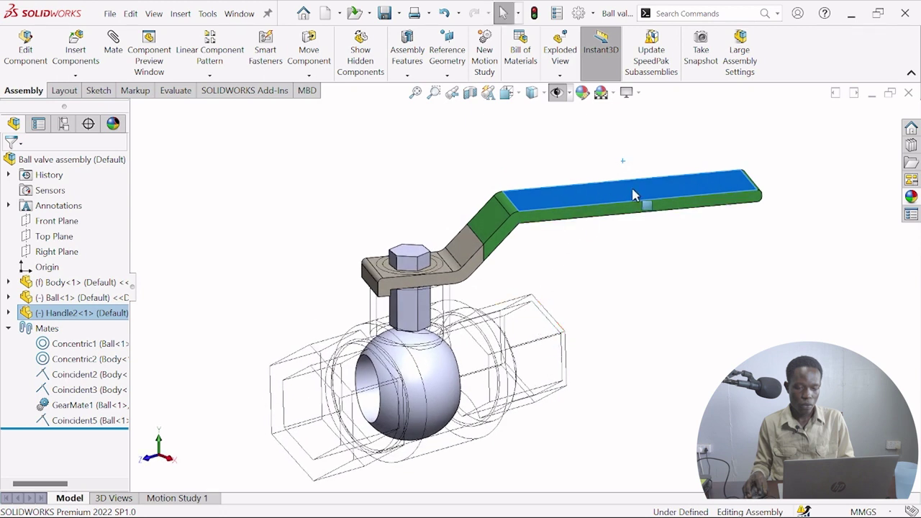
{"action": "left_click_drag", "start_coordinate": [633, 196], "coordinate": [662, 161]}
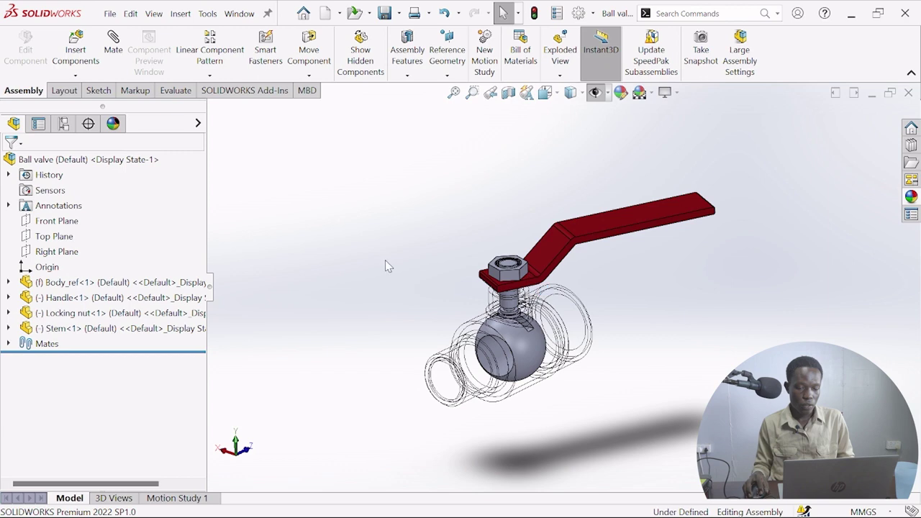
Switch to the reference Ball valve assembly and swing its red handle across the body.
{"action": "middle_click_drag", "start_coordinate": [569, 202], "coordinate": [485, 295]}
{"action": "scroll", "coordinate": [488, 302], "scroll_direction": "down", "scroll_amount": 3}
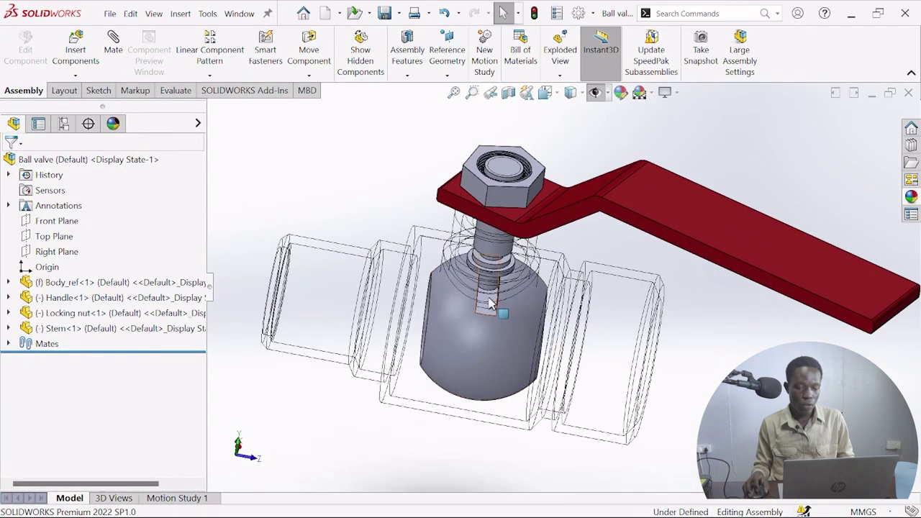
{"action": "scroll", "coordinate": [506, 199], "scroll_direction": "up", "scroll_amount": 3}
{"action": "left_click_drag", "start_coordinate": [695, 281], "coordinate": [548, 302]}
{"action": "key", "text": "Escape"}
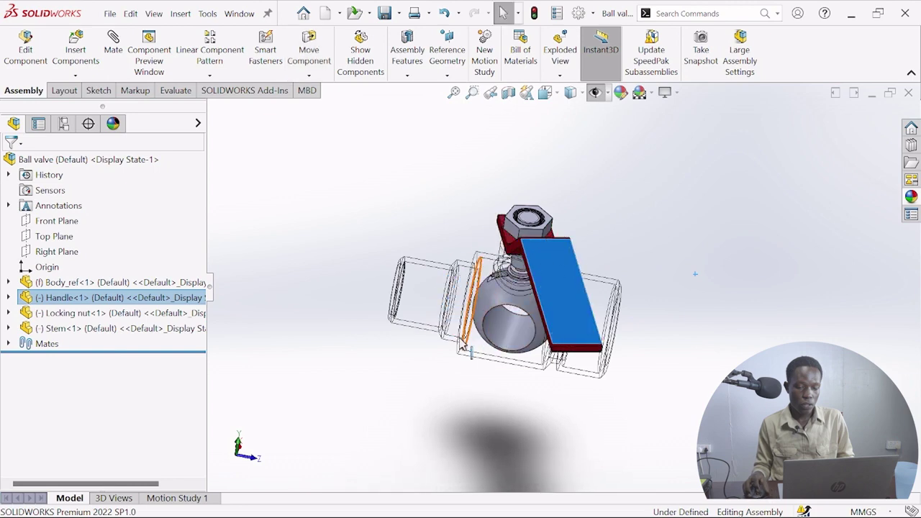
Examine the reference valve's ball bore from several angles and swing the red handle back toward the body's axis.
{"action": "middle_click_drag", "start_coordinate": [548, 302], "coordinate": [551, 218]}
{"action": "key", "text": "Escape"}
{"action": "scroll", "coordinate": [464, 304], "scroll_direction": "down", "scroll_amount": 3}
{"action": "middle_click_drag", "start_coordinate": [444, 351], "coordinate": [261, 351]}
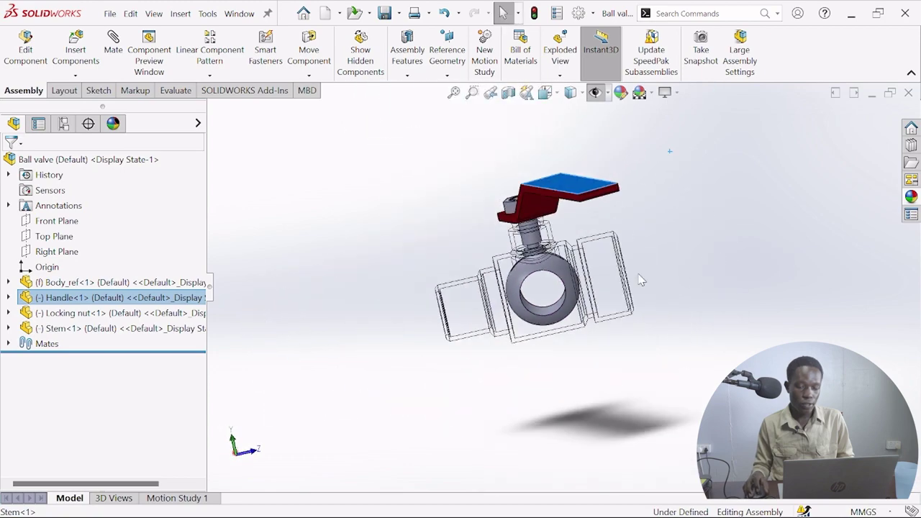
{"action": "middle_click_drag", "start_coordinate": [630, 276], "coordinate": [647, 246]}
{"action": "middle_click_drag", "start_coordinate": [588, 185], "coordinate": [574, 235]}
{"action": "left_click_drag", "start_coordinate": [584, 193], "coordinate": [717, 200]}
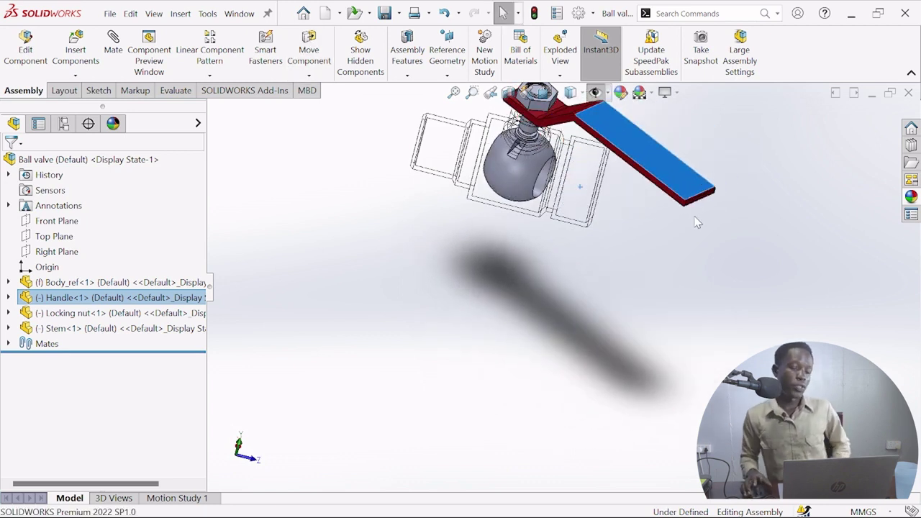
Identify the reference assembly's components by highlighting the stem, locking nut, handle and Body_ref one after another.
{"action": "left_click", "coordinate": [646, 334]}
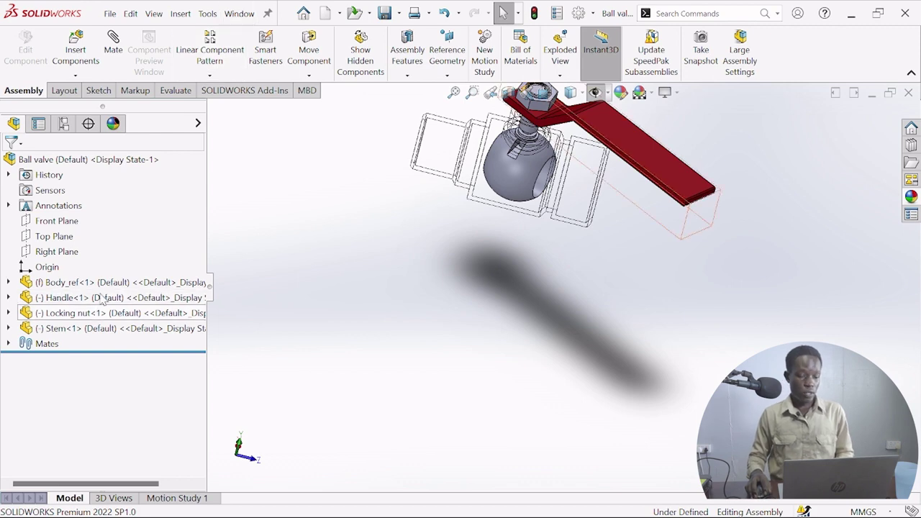
{"action": "left_click", "coordinate": [94, 332]}
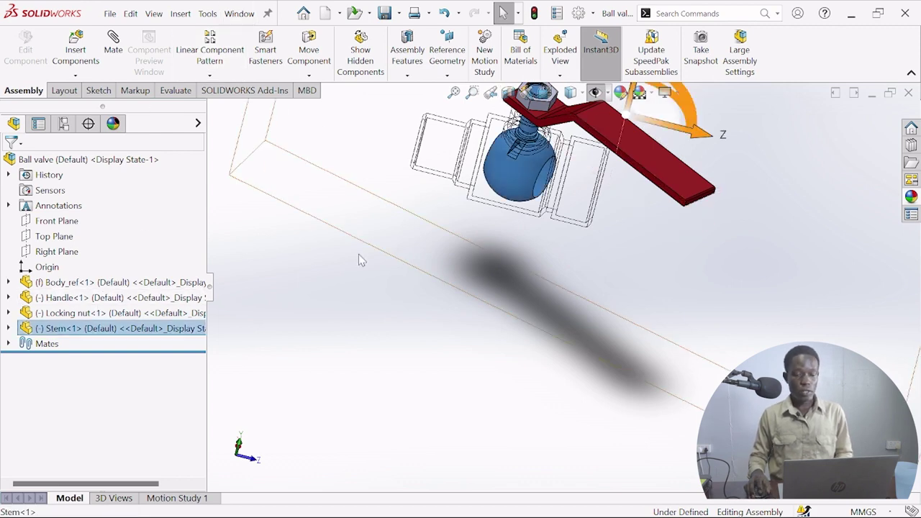
{"action": "scroll", "coordinate": [547, 201], "scroll_direction": "up", "scroll_amount": 4}
{"action": "scroll", "coordinate": [549, 199], "scroll_direction": "down", "scroll_amount": 5}
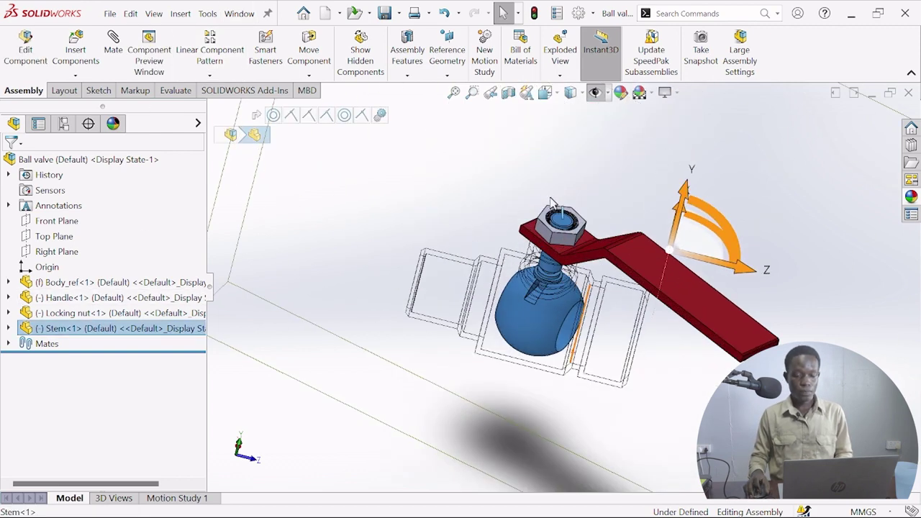
{"action": "left_click", "coordinate": [112, 314]}
{"action": "left_click", "coordinate": [72, 297]}
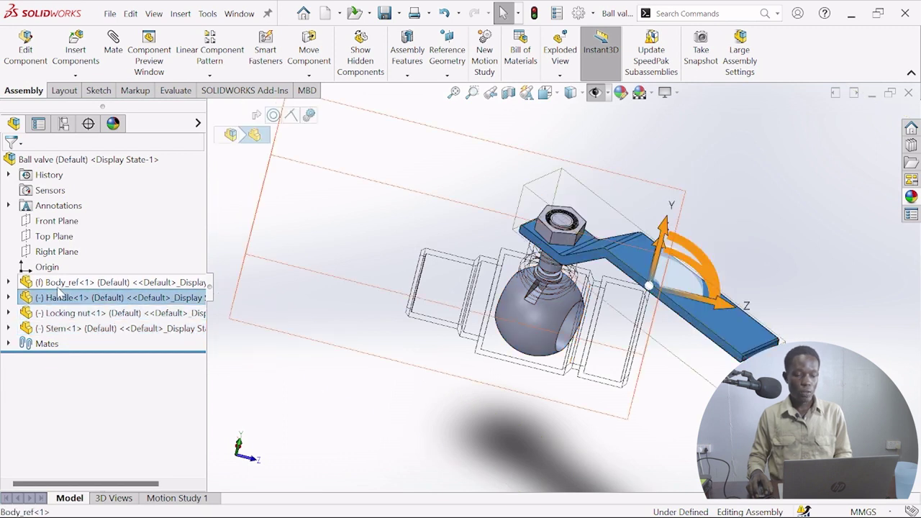
{"action": "left_click", "coordinate": [72, 282]}
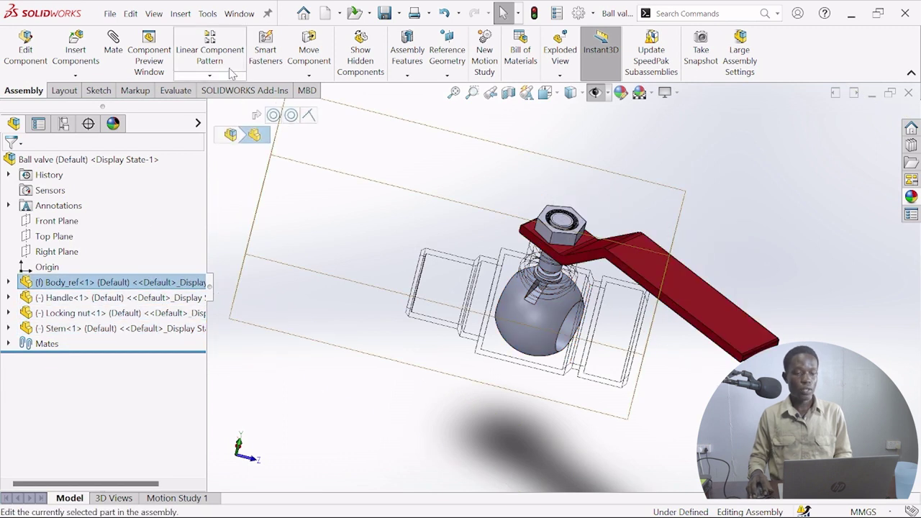
{"action": "left_click", "coordinate": [294, 226]}
Return to the Ball valve assembly with the green handle and restore the Body component to shaded display.
{"action": "scroll", "coordinate": [594, 273], "scroll_direction": "up", "scroll_amount": 3}
{"action": "middle_click_drag", "start_coordinate": [517, 262], "coordinate": [518, 295]}
{"action": "scroll", "coordinate": [487, 302], "scroll_direction": "down", "scroll_amount": 3}
{"action": "scroll", "coordinate": [488, 306], "scroll_direction": "down", "scroll_amount": 2}
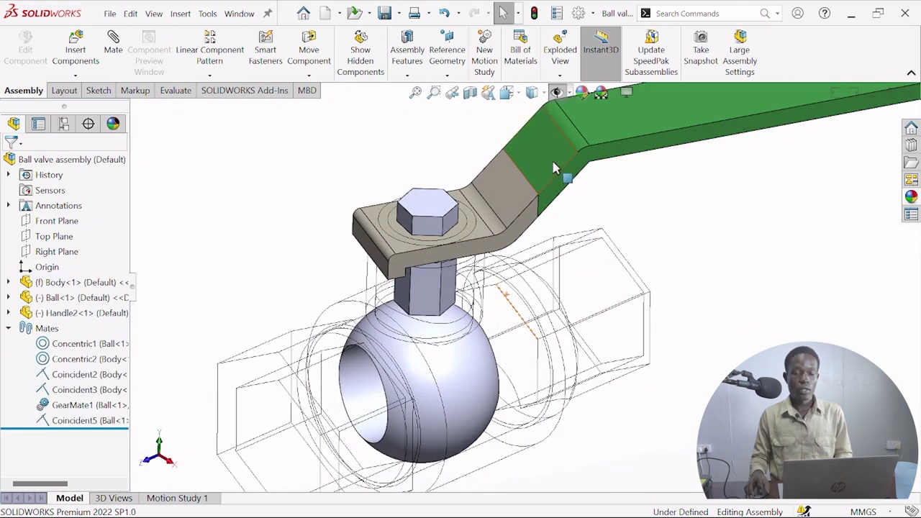
{"action": "scroll", "coordinate": [534, 229], "scroll_direction": "up", "scroll_amount": 2}
{"action": "scroll", "coordinate": [504, 267], "scroll_direction": "up", "scroll_amount": 3}
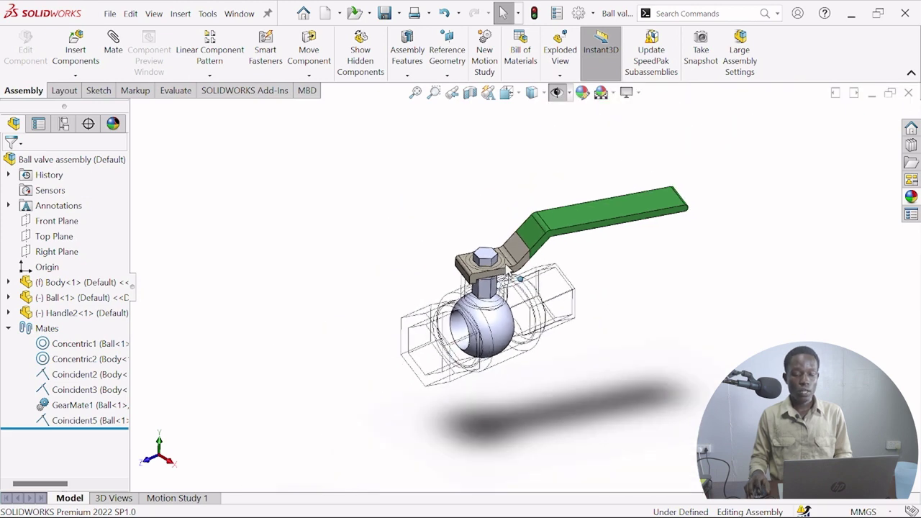
{"action": "left_click", "coordinate": [54, 283]}
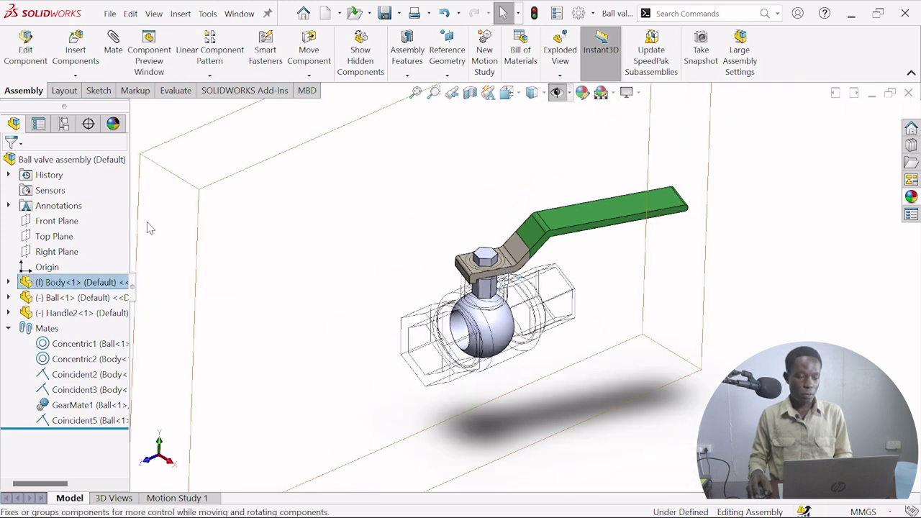
{"action": "left_click", "coordinate": [324, 288]}
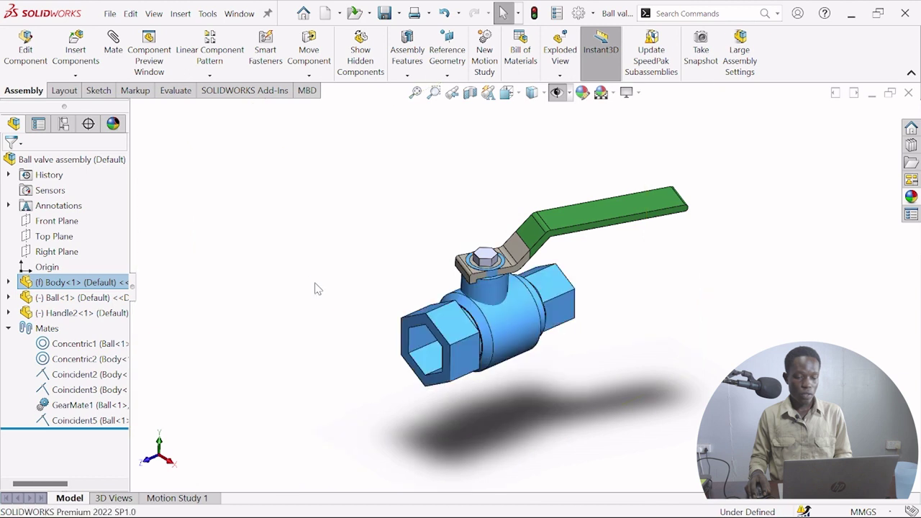
{"action": "left_click", "coordinate": [352, 256]}
Inspect the shaded valve end-on through its bore and turn off the hiding of all item types.
{"action": "middle_click_drag", "start_coordinate": [353, 254], "coordinate": [596, 266]}
{"action": "left_click_drag", "start_coordinate": [596, 266], "coordinate": [628, 281]}
{"action": "middle_click_drag", "start_coordinate": [628, 281], "coordinate": [536, 295]}
{"action": "left_click", "coordinate": [363, 288]}
{"action": "left_click_drag", "start_coordinate": [370, 287], "coordinate": [440, 291]}
{"action": "left_click", "coordinate": [506, 264]}
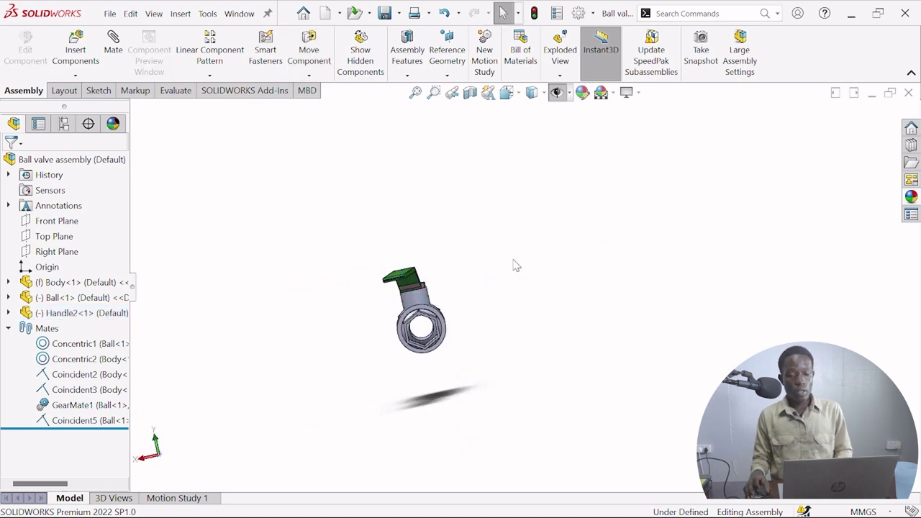
{"action": "left_click", "coordinate": [557, 92]}
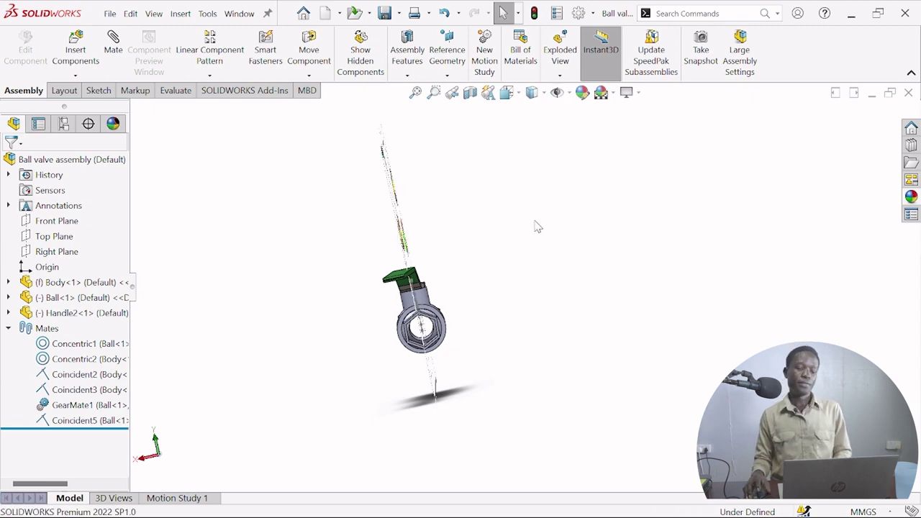